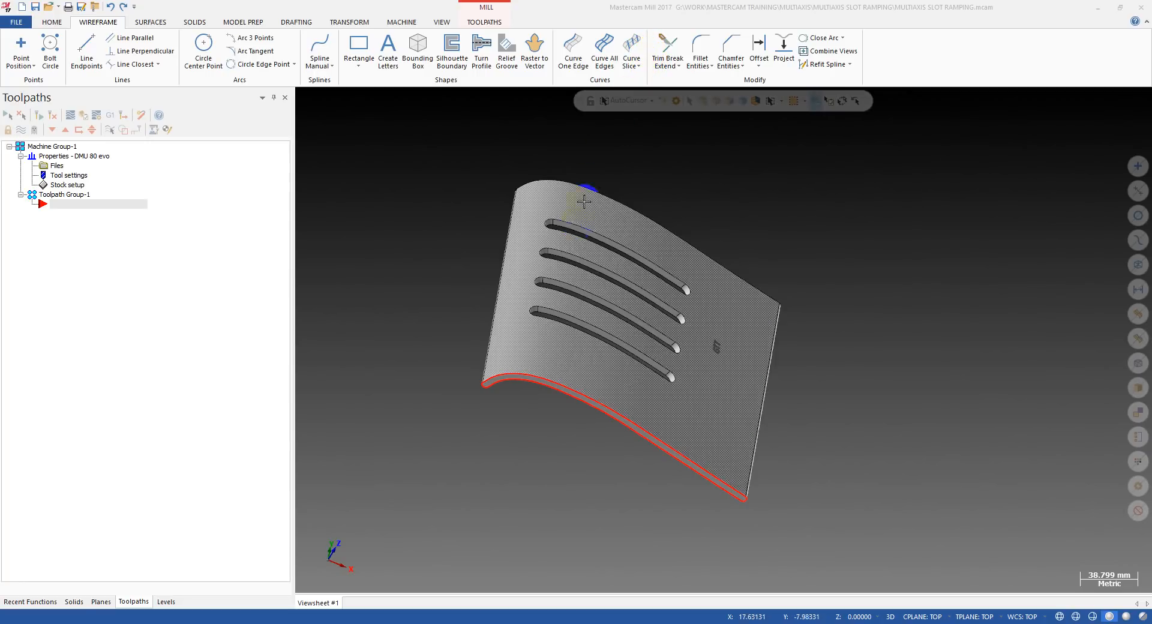
Examine the curved part's four slots, outer edge and GTT engraving from several angles.
middle_drag(570, 252, 593, 351)
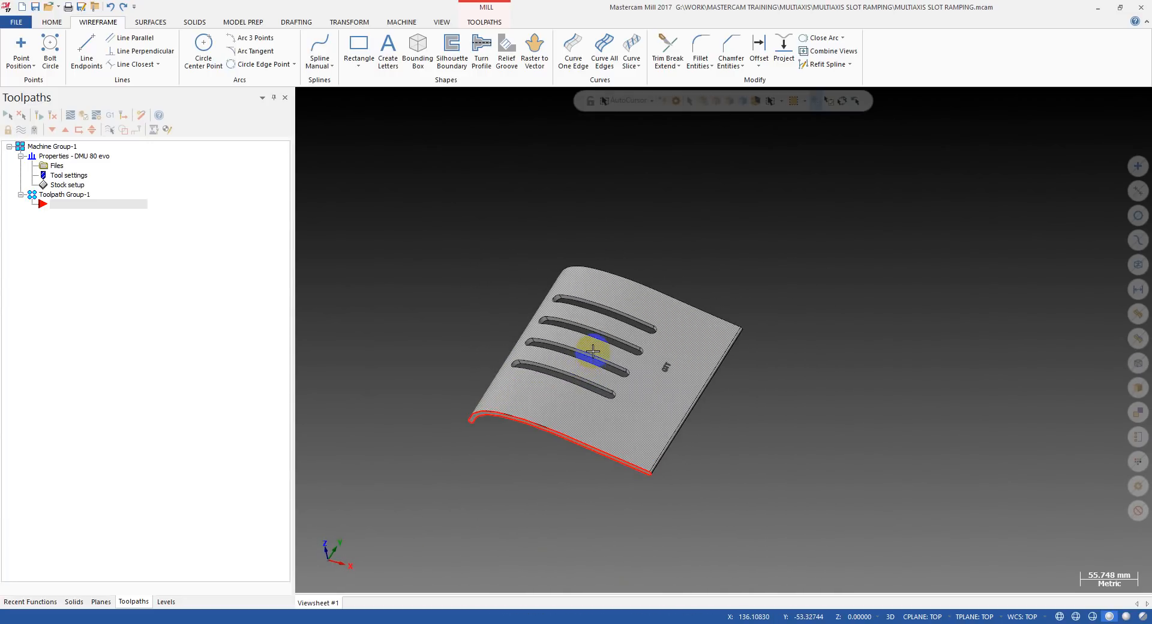
scroll(593, 351, up, 1)
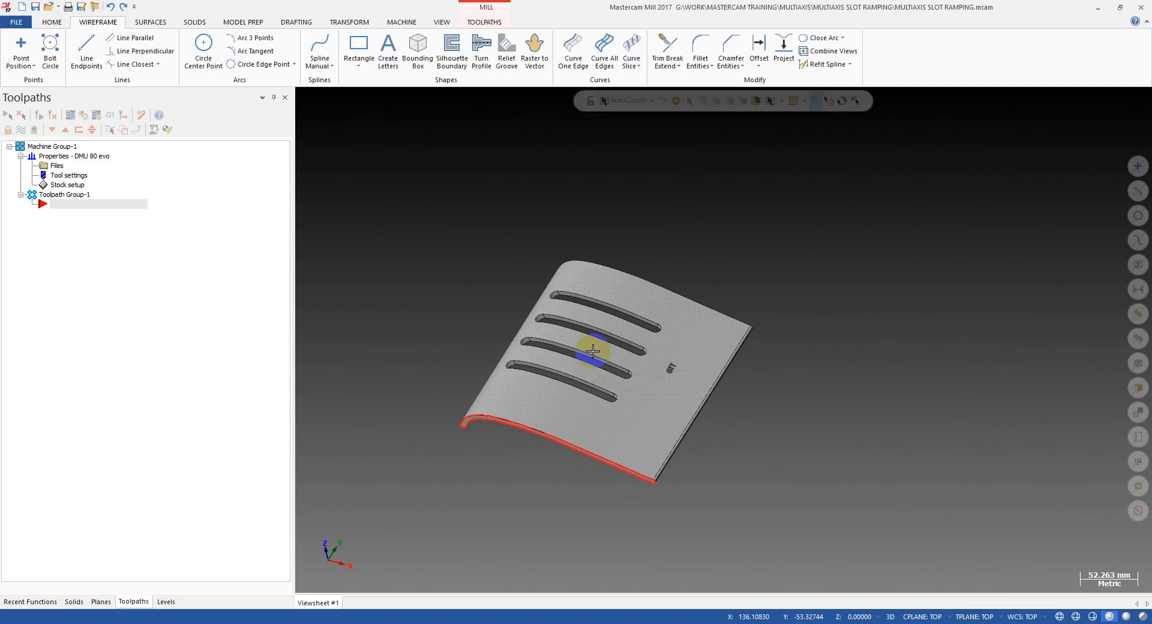
middle_drag(593, 351, 624, 404)
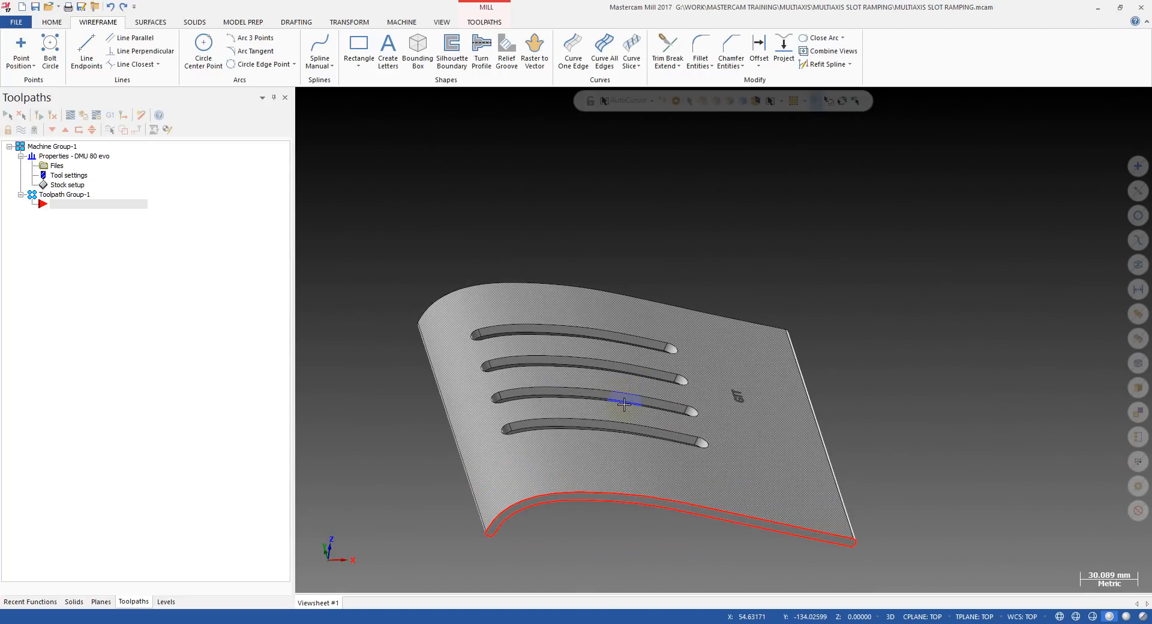
middle_drag(632, 319, 734, 190)
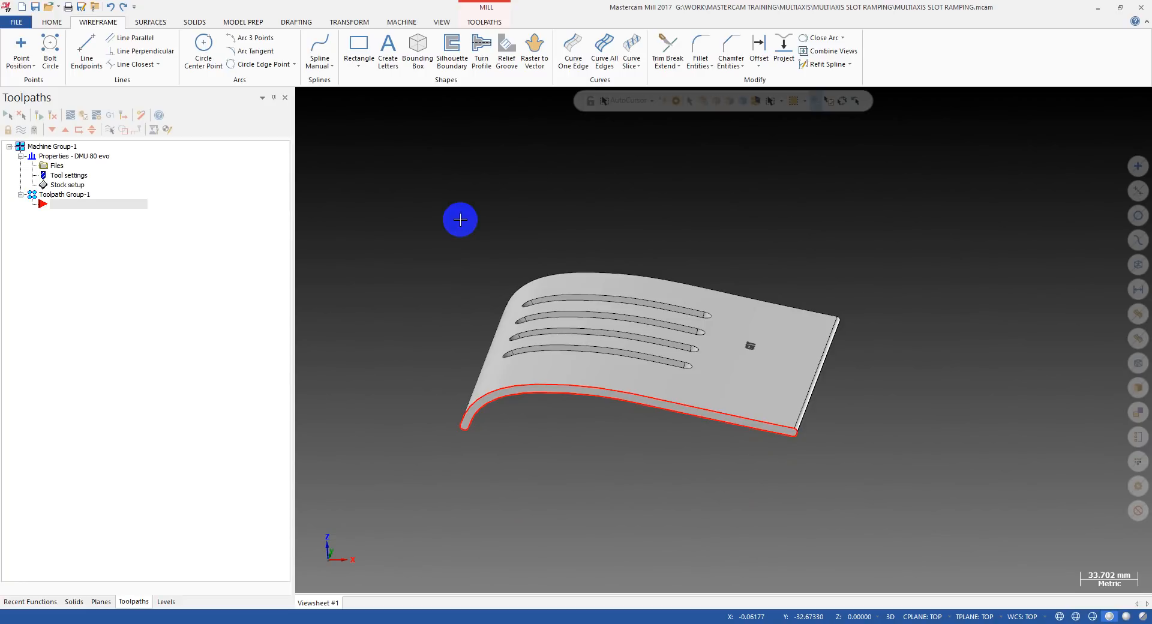
mouse_move(493, 265)
middle_down()
mouse_move(506, 274)
mouse_move(524, 242)
mouse_move(496, 268)
mouse_move(541, 262)
mouse_move(498, 254)
mouse_move(496, 273)
middle_up()
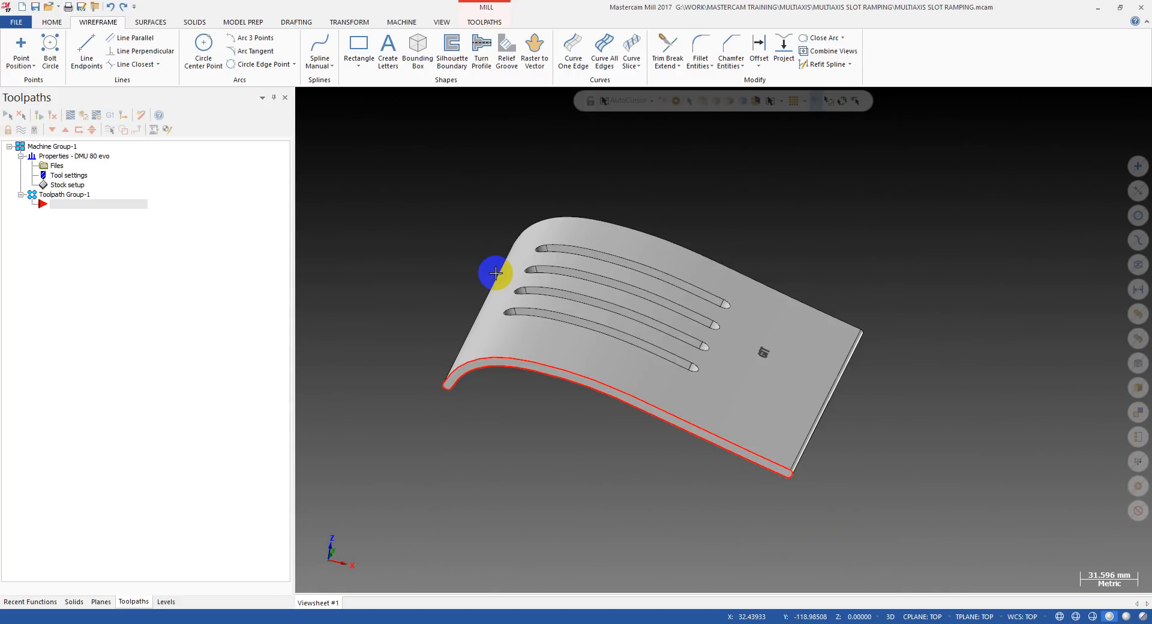
mouse_move(495, 273)
middle_down()
mouse_move(524, 265)
mouse_move(473, 278)
middle_up()
scroll(473, 278, down, 1)
scroll(547, 284, up, 4)
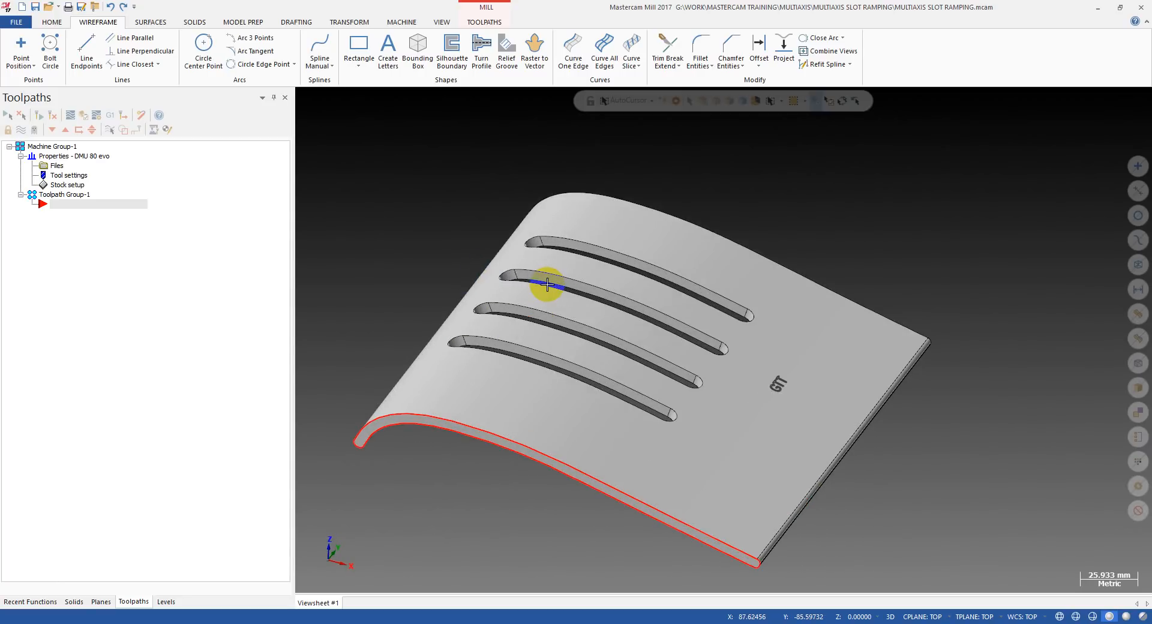
scroll(668, 245, down, 9)
middle_drag(669, 247, 522, 408)
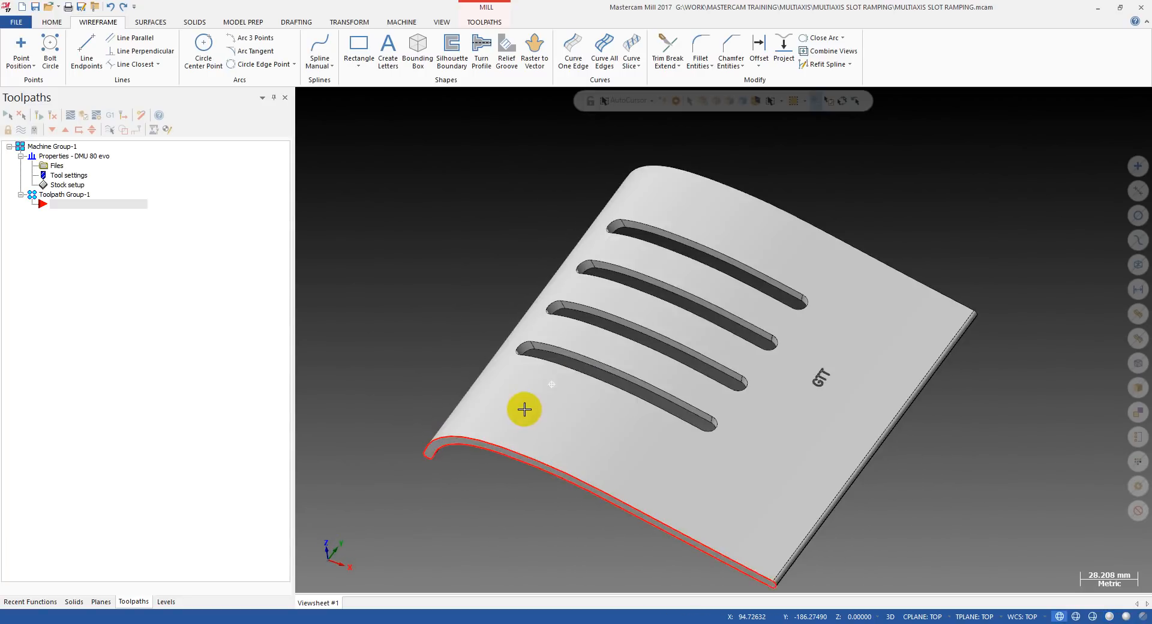
scroll(583, 340, up, 6)
mouse_move(583, 340)
middle_down()
mouse_move(548, 362)
mouse_move(671, 267)
mouse_move(648, 327)
mouse_move(674, 277)
mouse_move(697, 269)
mouse_move(648, 270)
mouse_move(614, 303)
mouse_move(682, 273)
mouse_move(725, 272)
mouse_move(614, 277)
mouse_move(666, 290)
mouse_move(645, 306)
middle_up()
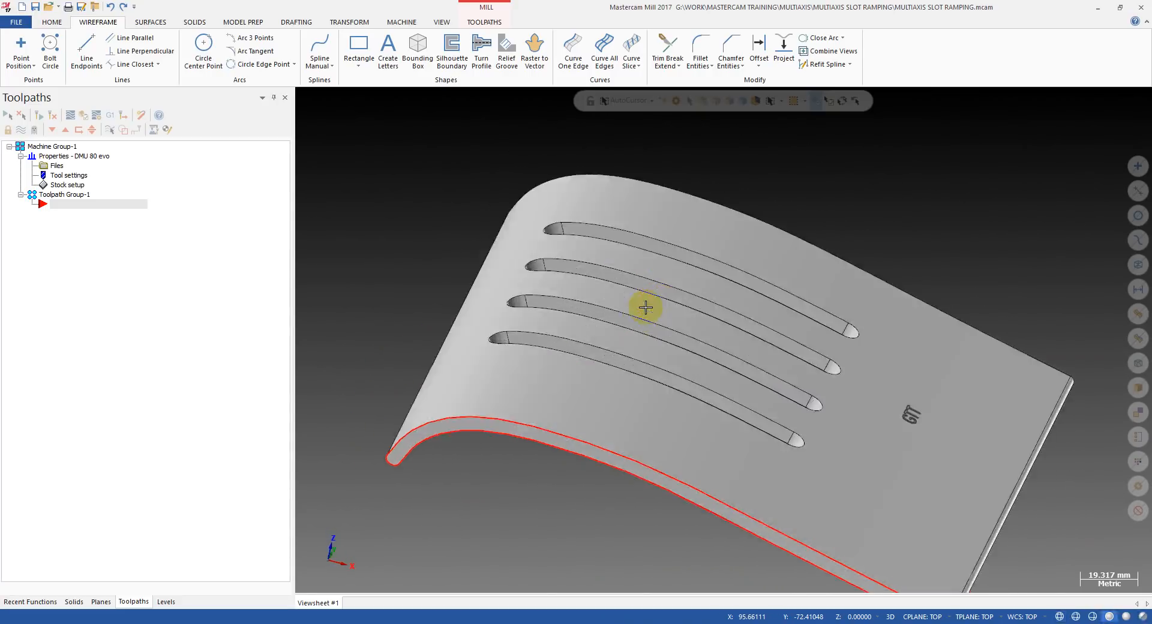
key(alt)
scroll(483, 338, down, 2)
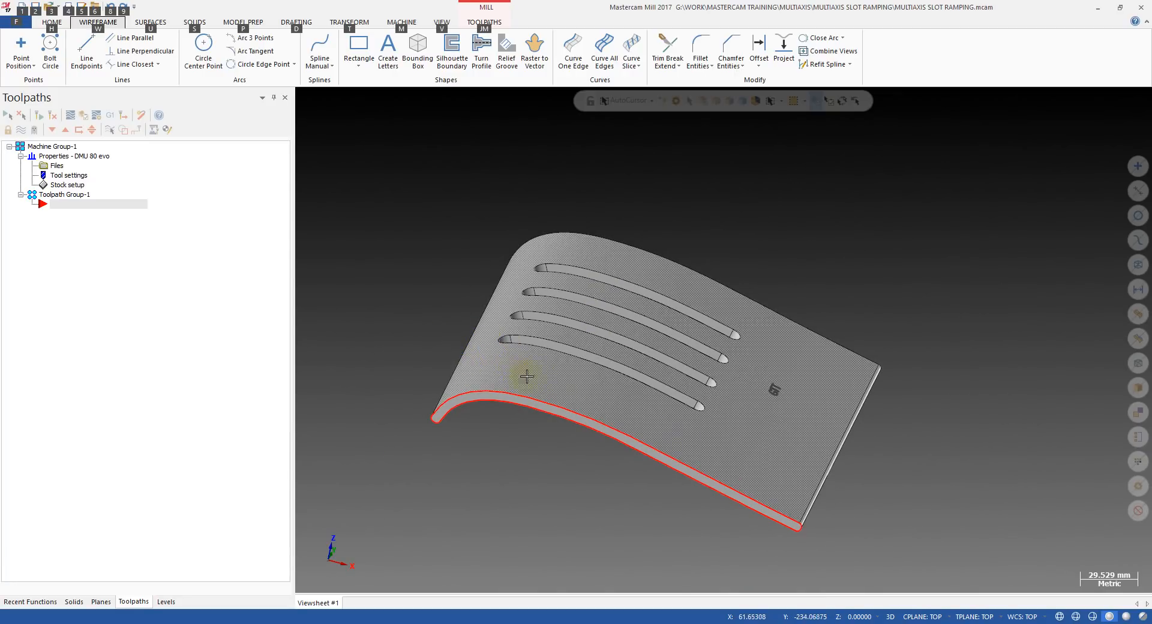
scroll(576, 393, up, 1)
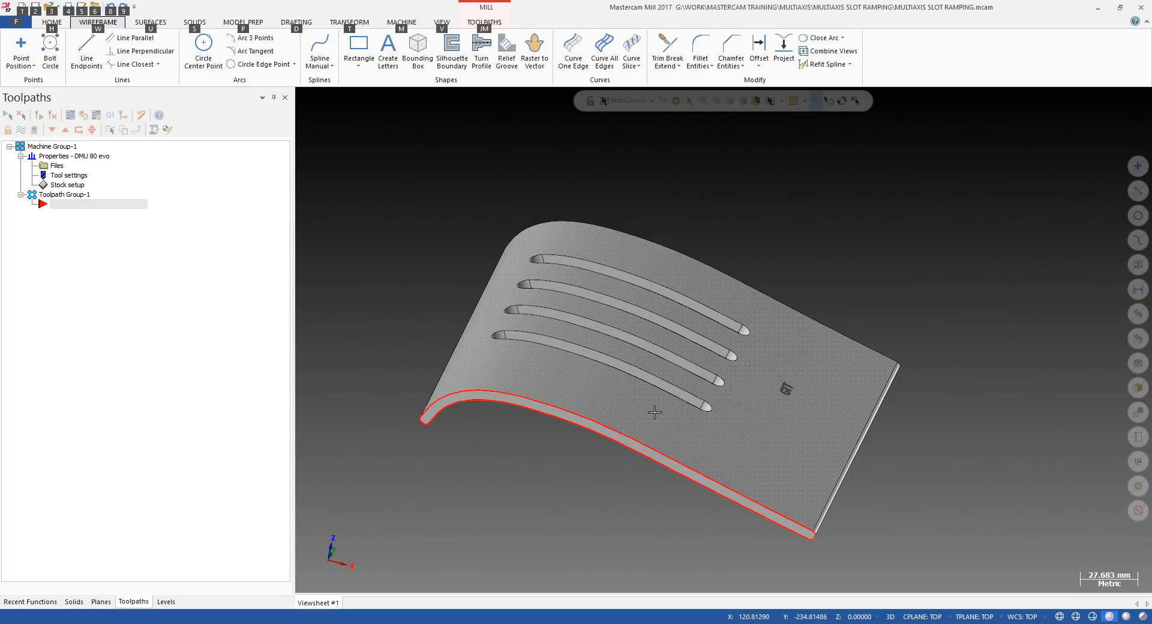
key(alt+s)
mouse_move(611, 340)
middle_down()
mouse_move(532, 361)
mouse_move(582, 373)
middle_up()
key(alt+s)
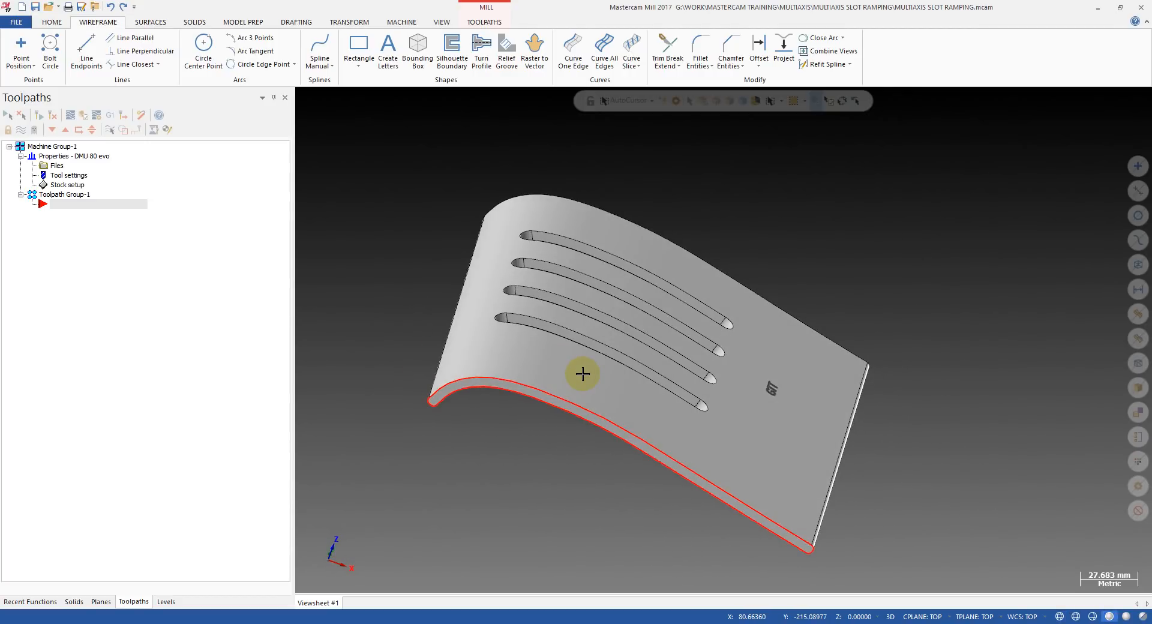
key(alt)
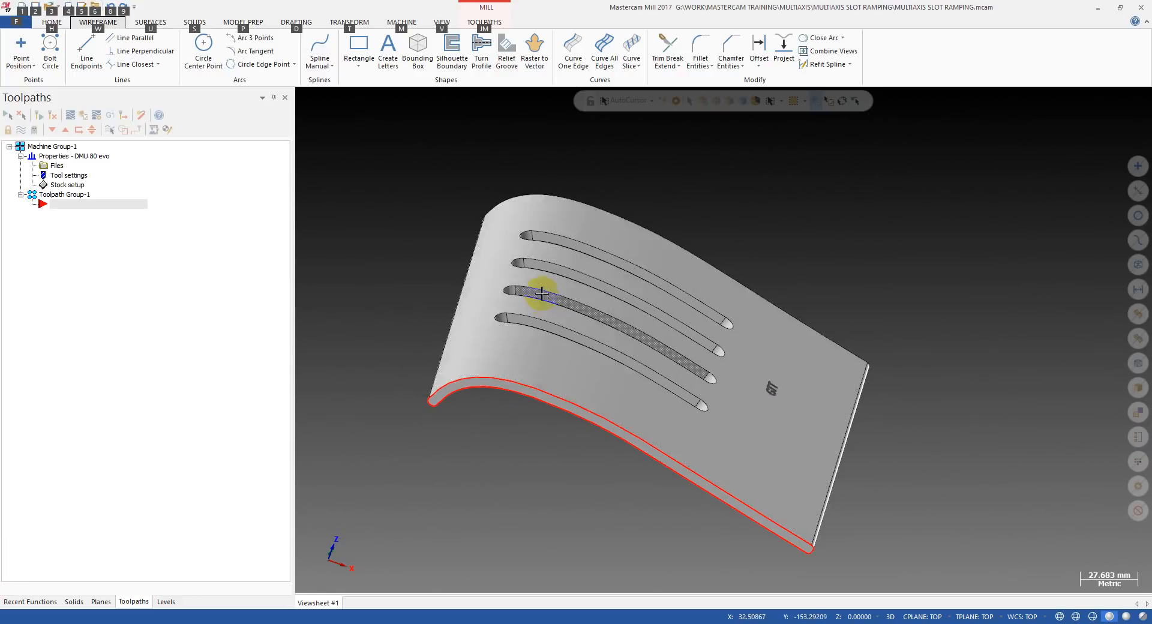
middle_drag(540, 322, 648, 401)
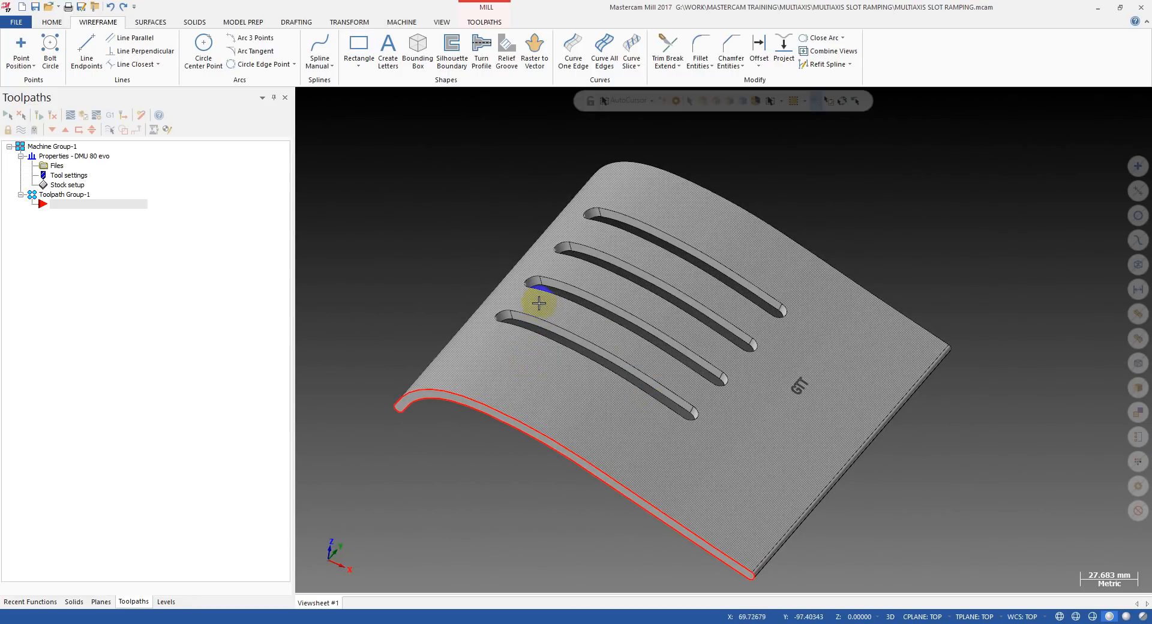
middle_drag(679, 397, 660, 257)
Inspect the four slots from directly above, close up and slightly tilted, ending in the top view.
key(alt+1)
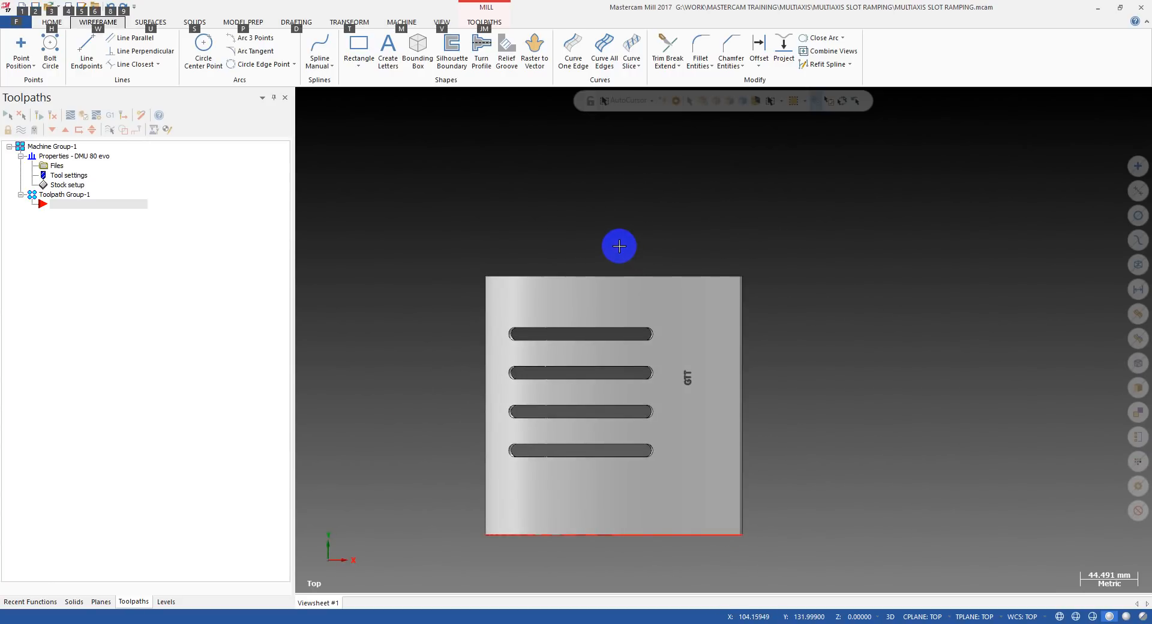
scroll(571, 290, up, 8)
middle_drag(566, 309, 582, 283)
key(alt+1)
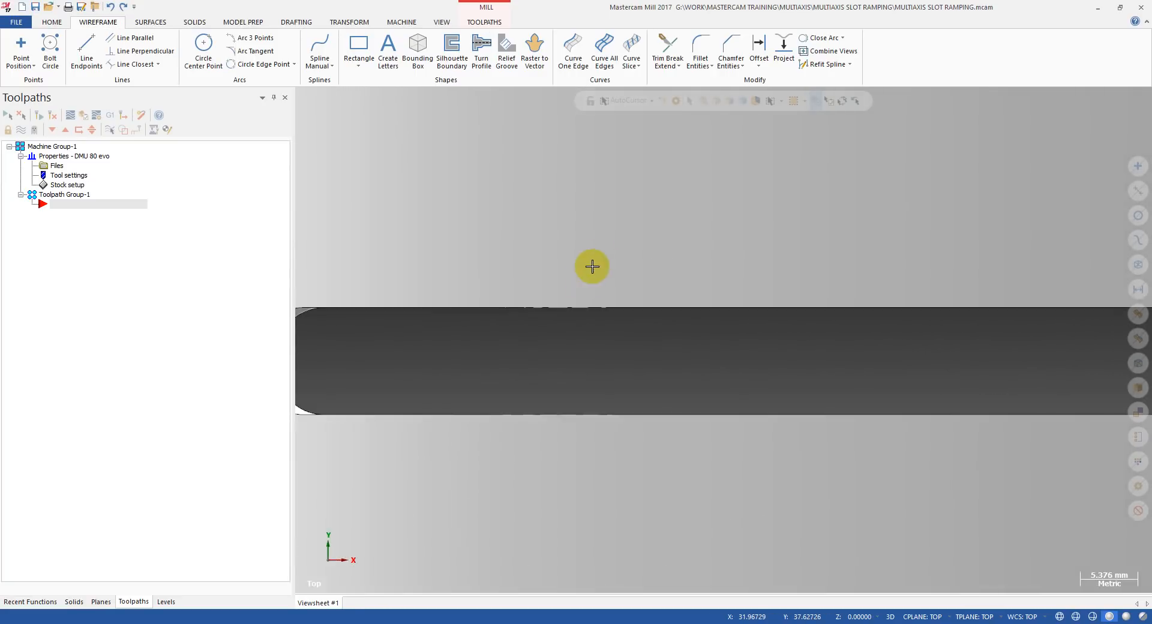
scroll(592, 265, down, 5)
scroll(566, 330, down, 1)
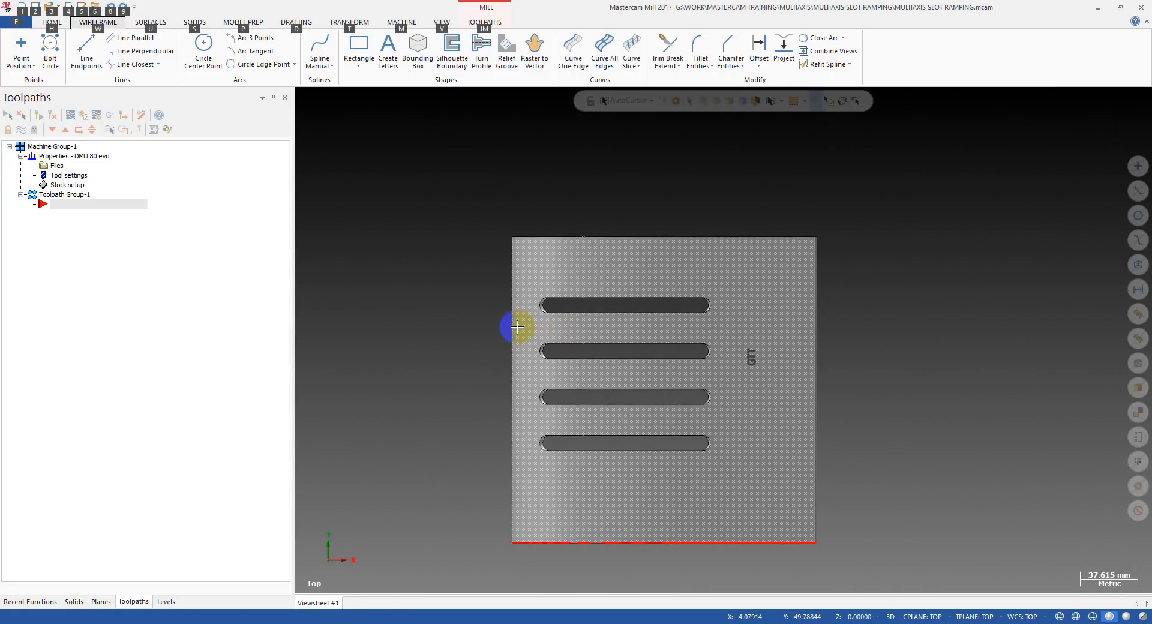
middle_drag(534, 332, 550, 281)
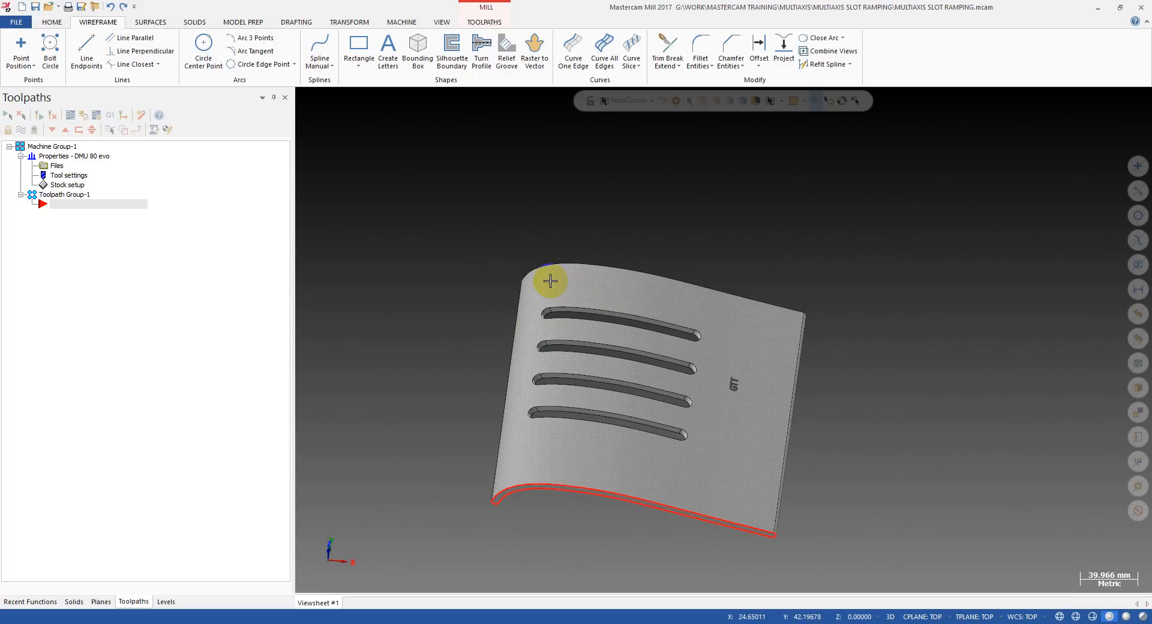
middle_drag(577, 289, 627, 305)
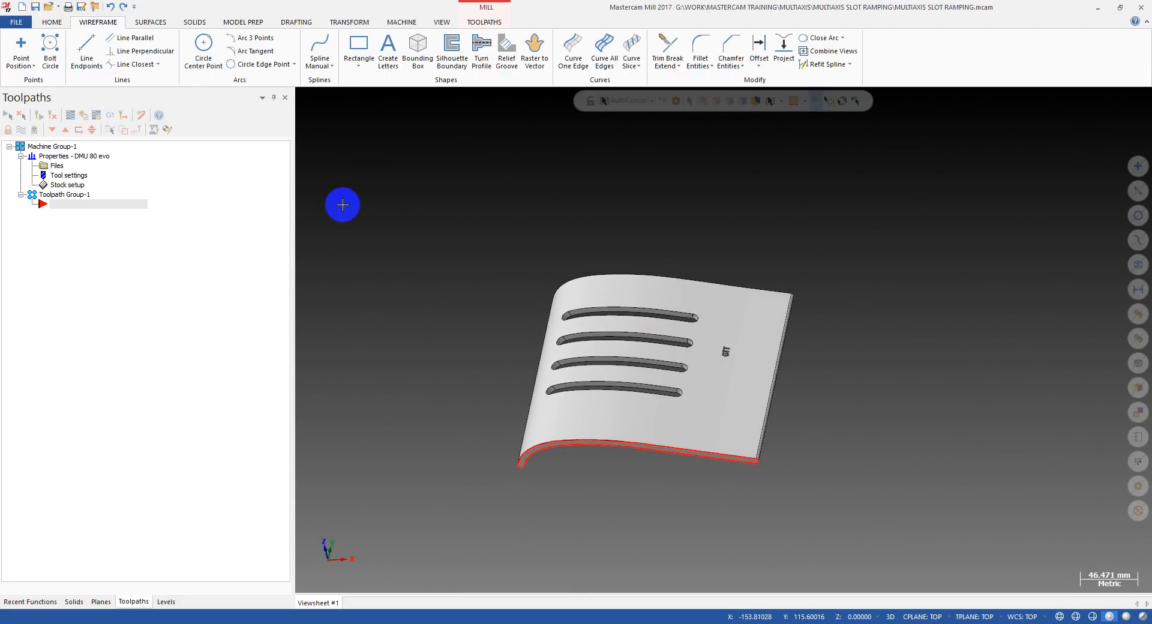
key(alt+1)
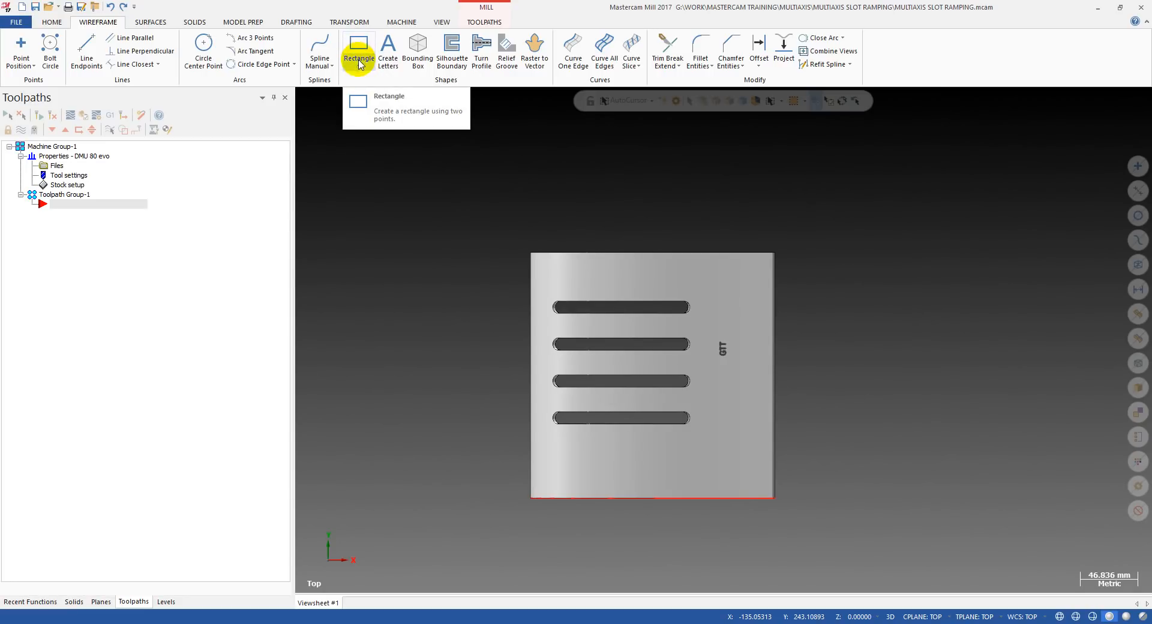
click(357, 68)
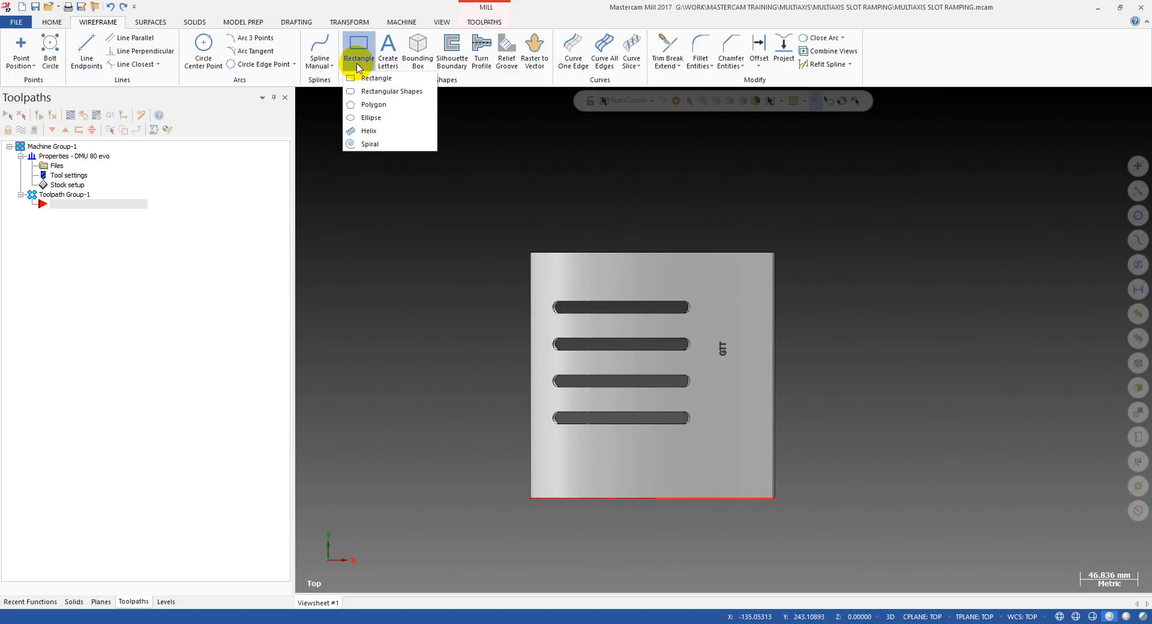
click(360, 87)
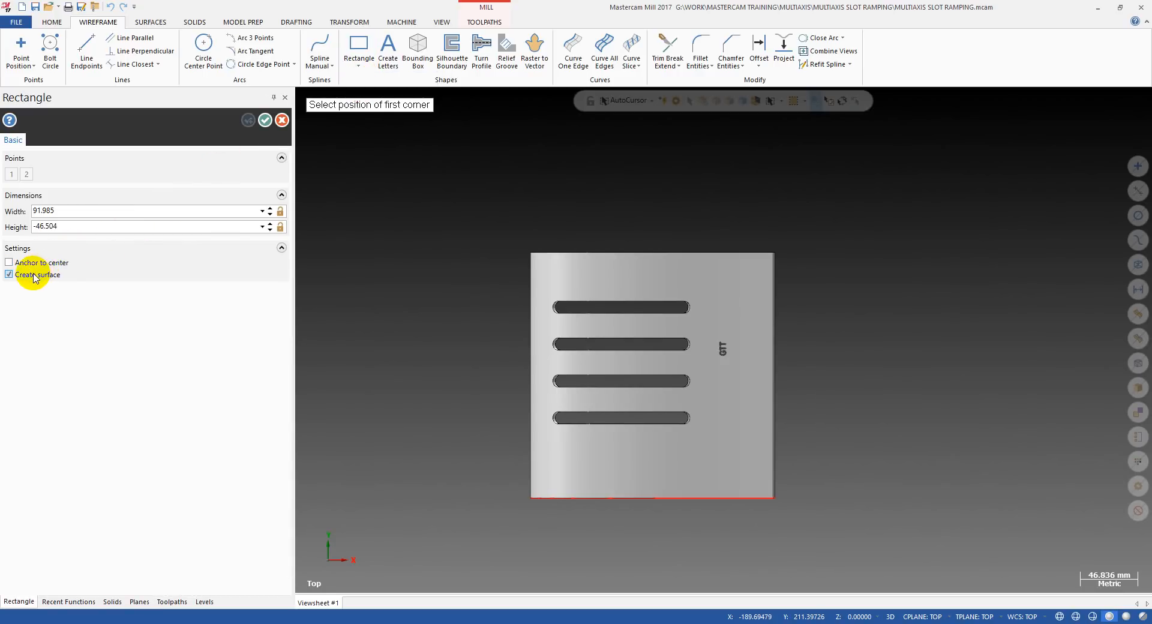
click(361, 215)
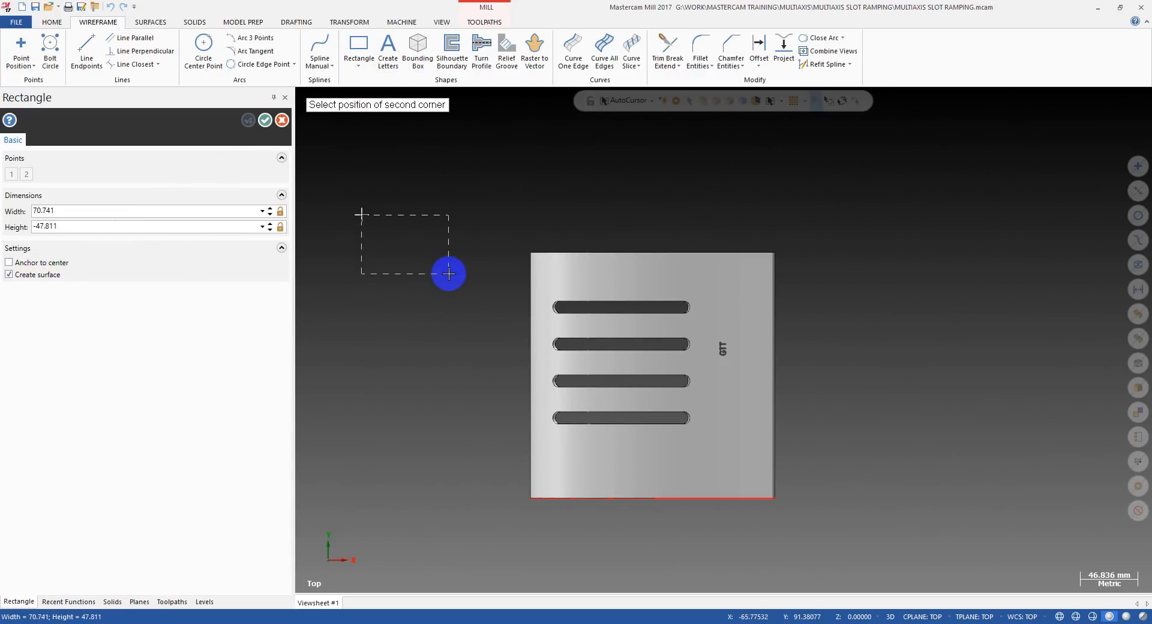
key(Escape)
key(Escape)
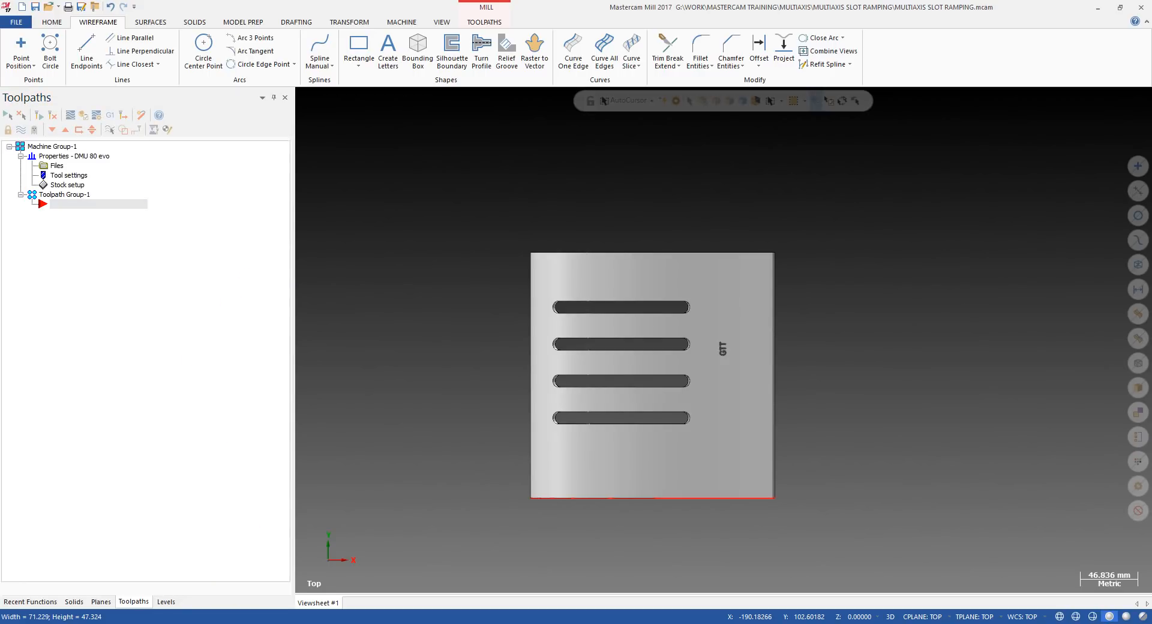
Make level 1 the active level and return to the toolpath list.
click(167, 601)
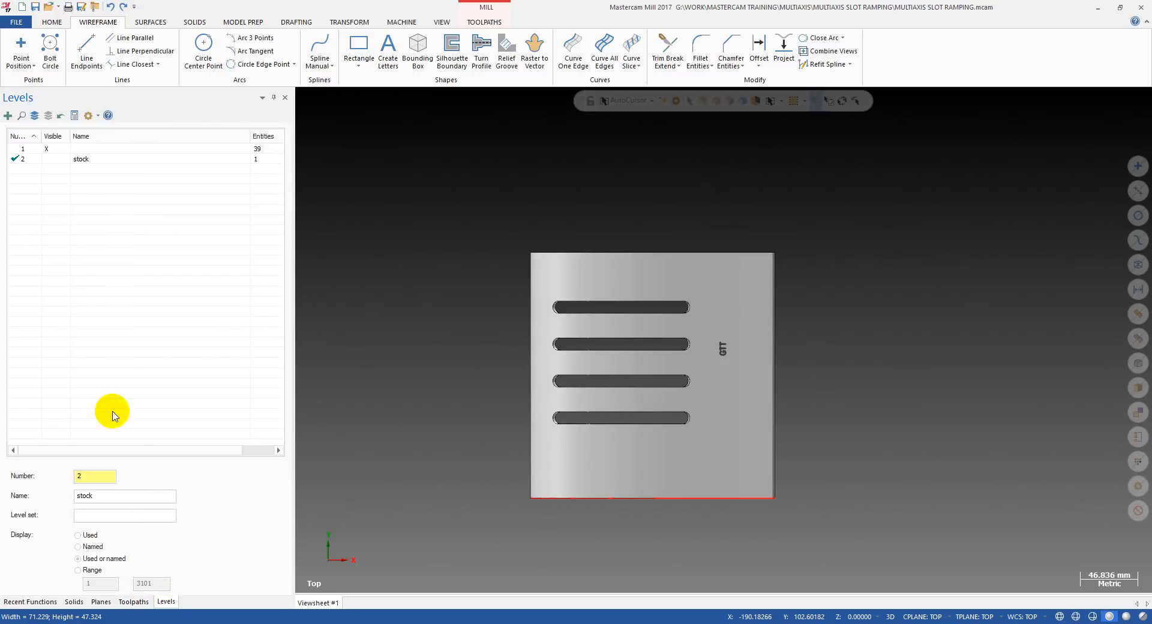
click(24, 149)
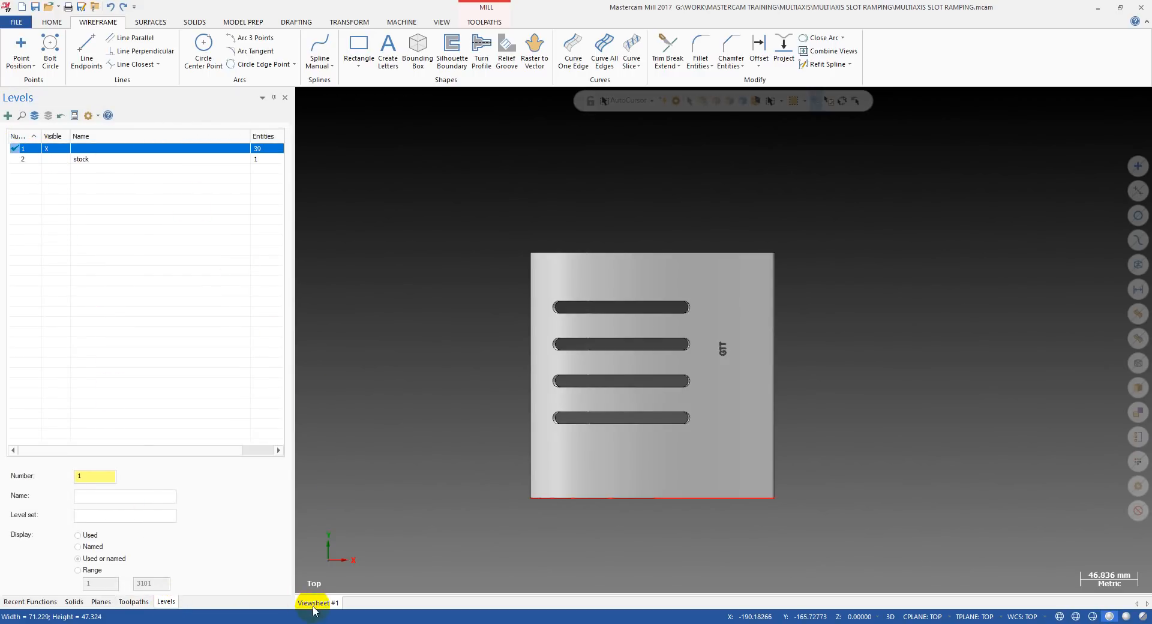
click(129, 602)
Create a rectangle with a surface, about 70 by 49 mm, in the empty space beside the part's upper left corner.
click(360, 46)
click(374, 242)
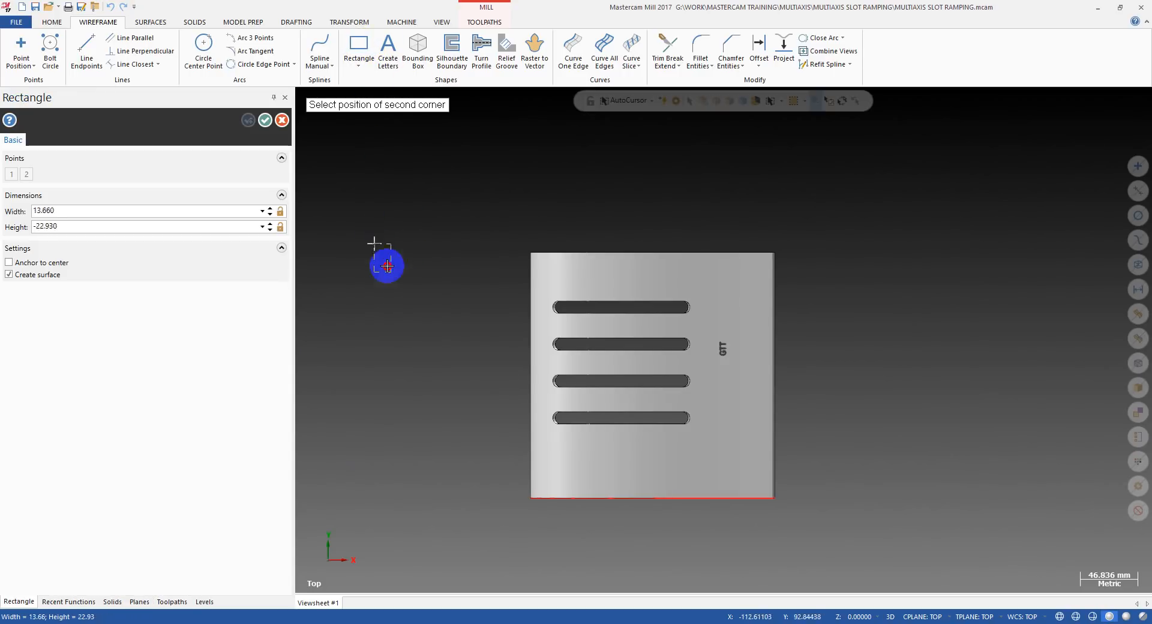
click(461, 303)
middle_drag(473, 284, 478, 249)
scroll(478, 248, down, 1)
key(Escape)
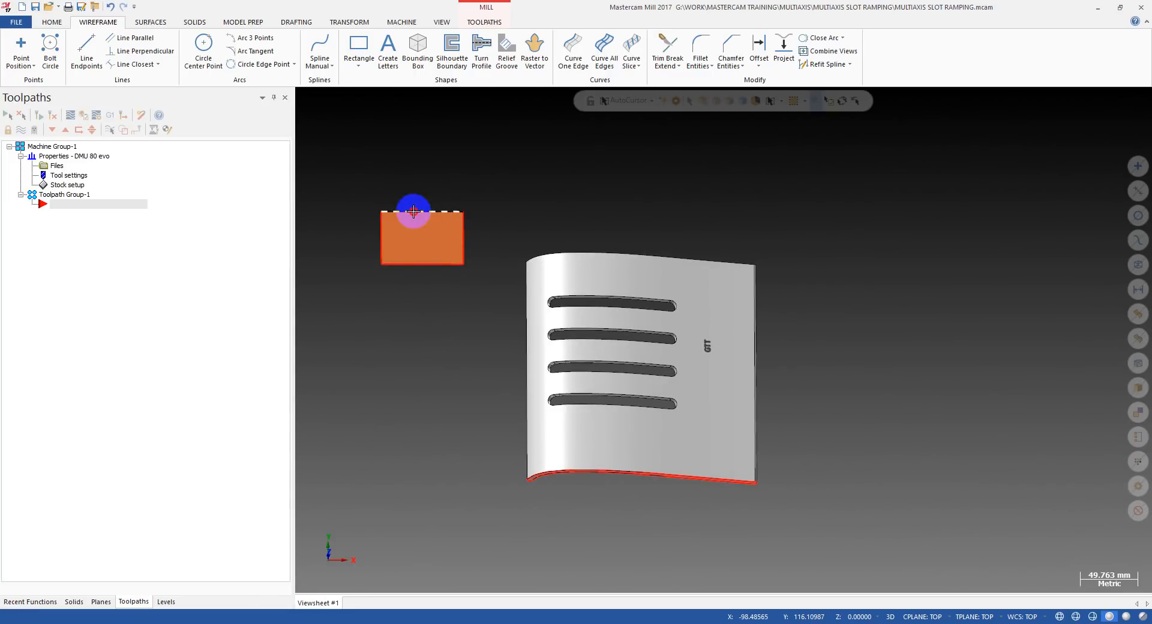
Examine the flat rectangular surface beside the slotted part from several angles and distances.
middle_drag(414, 212, 485, 242)
middle_drag(527, 198, 453, 224)
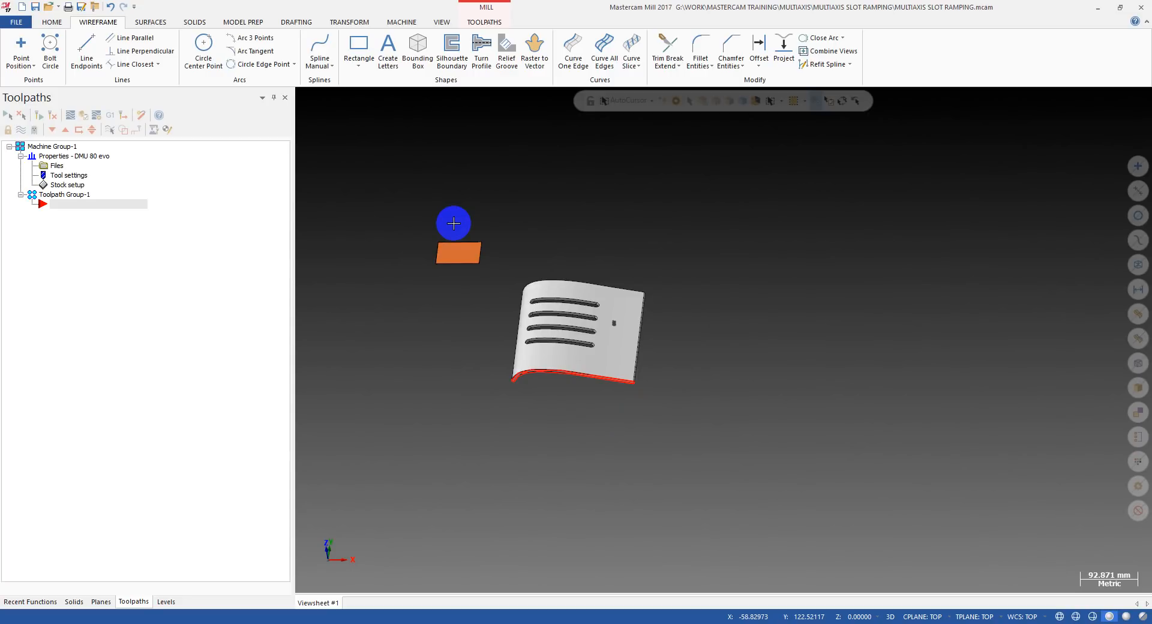
scroll(448, 236, up, 2)
scroll(449, 236, up, 1)
middle_drag(448, 236, 487, 271)
scroll(455, 242, up, 3)
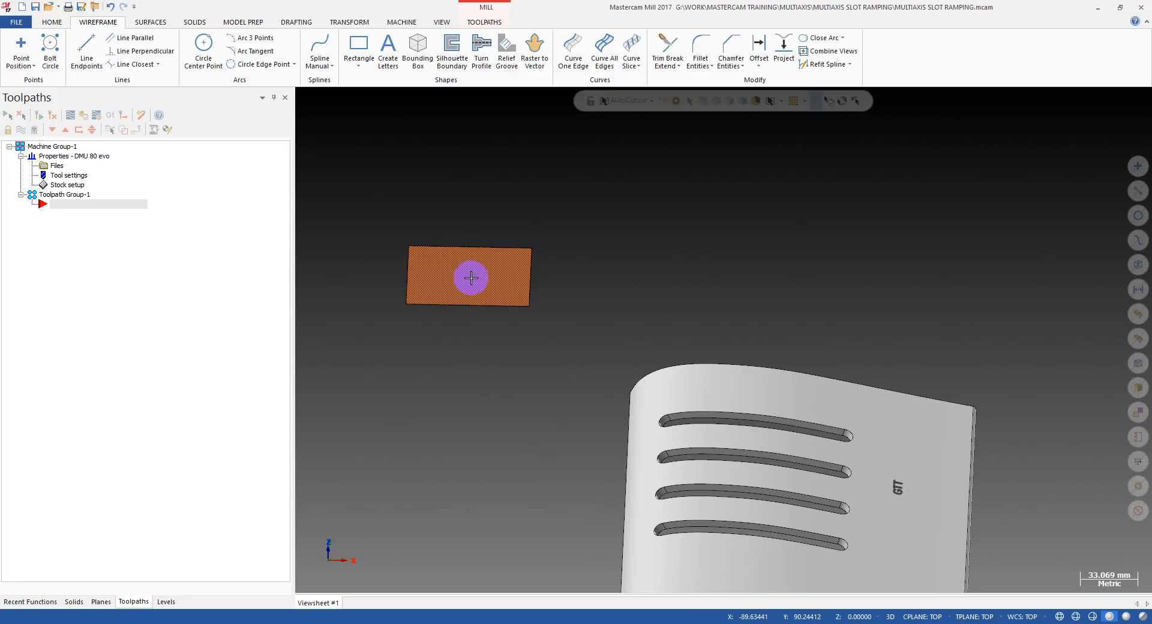
scroll(494, 275, down, 2)
scroll(468, 265, up, 2)
scroll(465, 271, down, 3)
scroll(464, 274, up, 1)
middle_drag(464, 273, 488, 289)
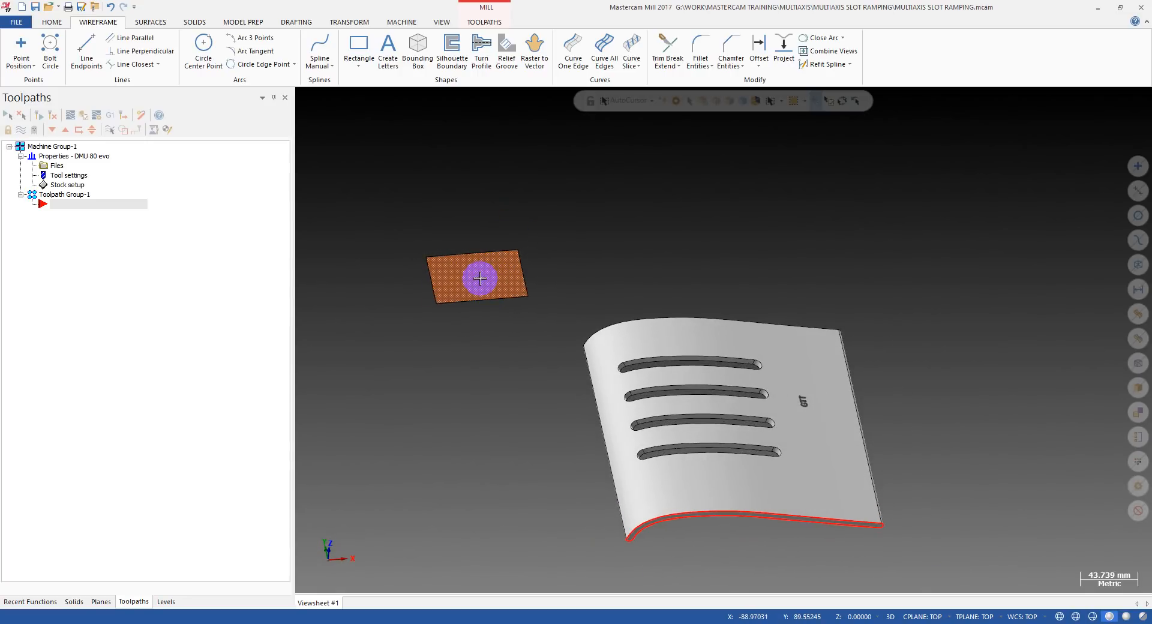
scroll(480, 277, up, 2)
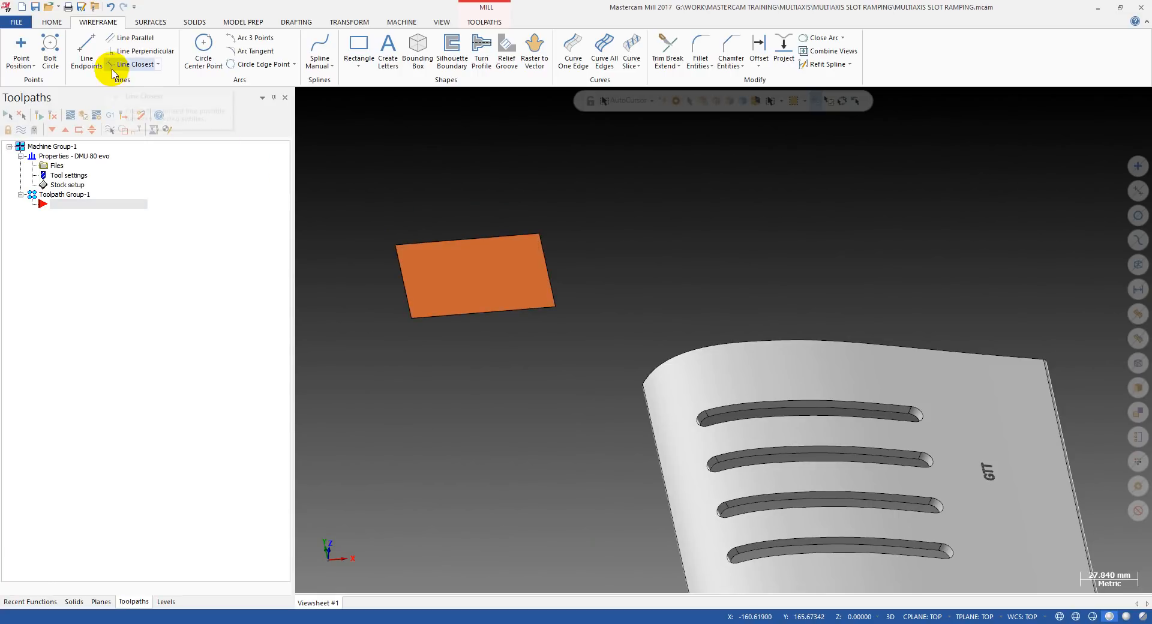
scroll(482, 259, down, 1)
scroll(481, 259, down, 1)
mouse_move(479, 262)
middle_down()
mouse_move(446, 262)
mouse_move(494, 272)
middle_up()
scroll(493, 271, down, 1)
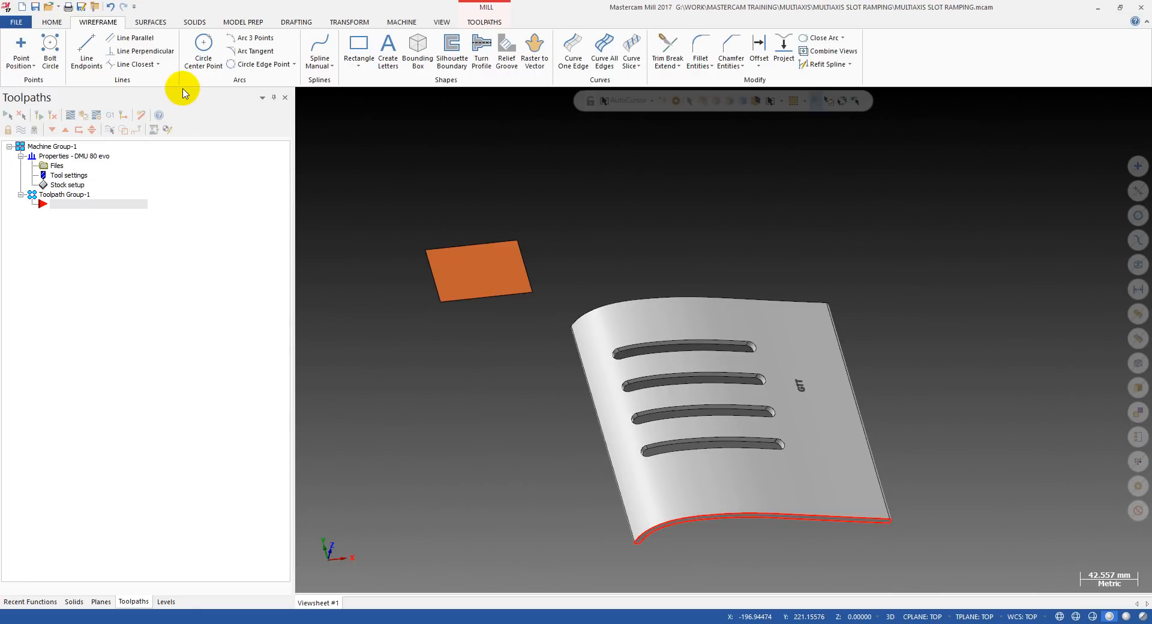
Create a 25 mm line normal to the flat rectangular surface, starting near its middle.
click(159, 65)
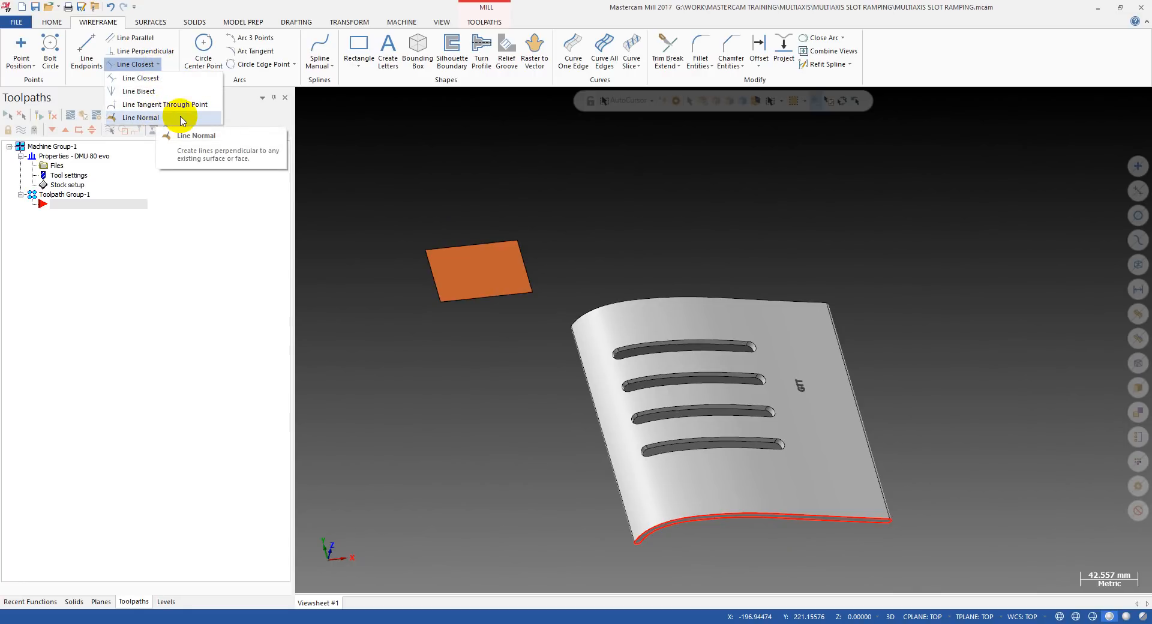
click(157, 64)
click(157, 66)
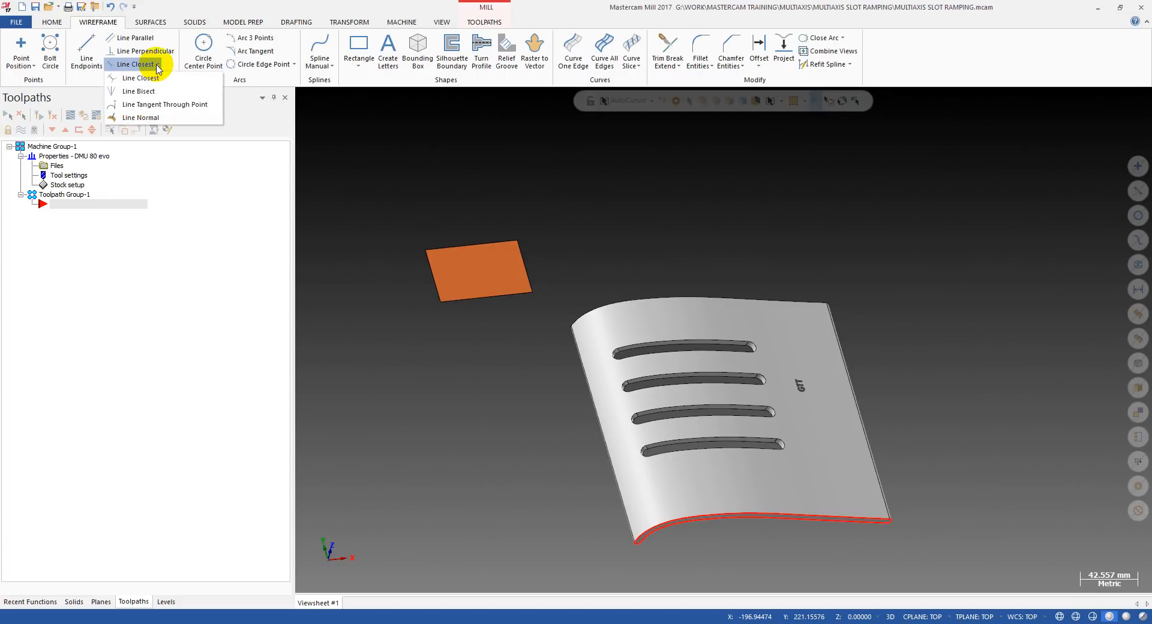
click(132, 118)
scroll(501, 249, up, 2)
scroll(440, 257, down, 3)
mouse_move(441, 257)
middle_down()
mouse_move(472, 230)
mouse_move(473, 263)
mouse_move(455, 231)
mouse_move(512, 203)
mouse_move(423, 255)
middle_up()
scroll(458, 263, up, 2)
click(442, 250)
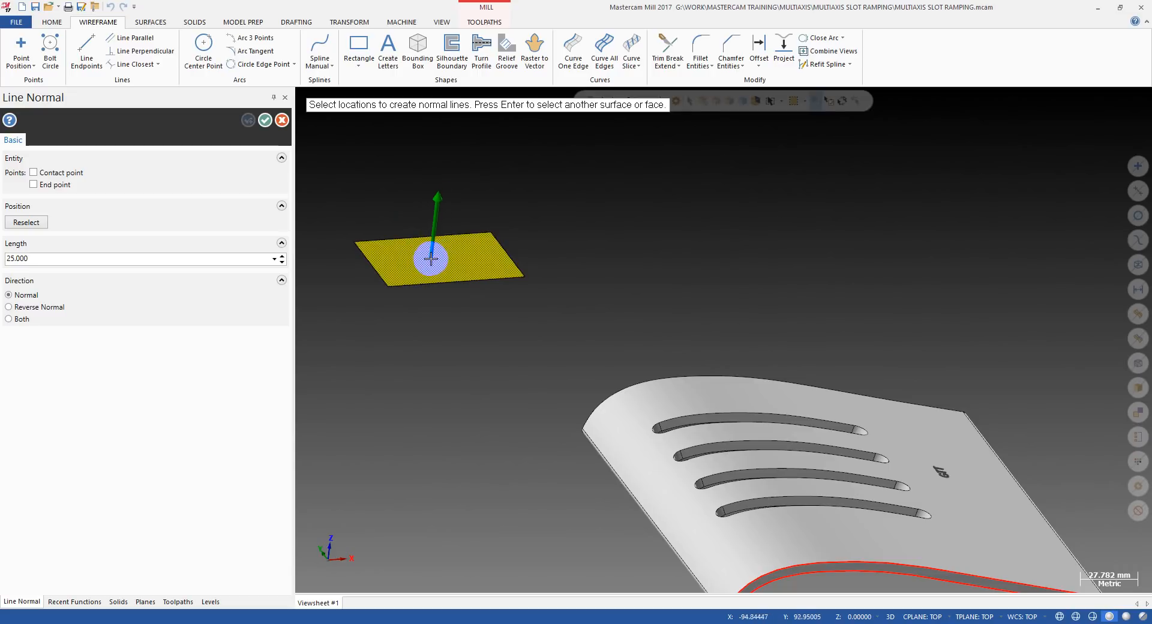
click(429, 258)
key(Escape)
Create 25 mm lines normal to the part's curved outer face, one beside the GTT engraving and one near the rounded edge.
middle_drag(473, 276, 638, 264)
scroll(464, 246, down, 2)
scroll(470, 242, down, 3)
scroll(496, 274, up, 2)
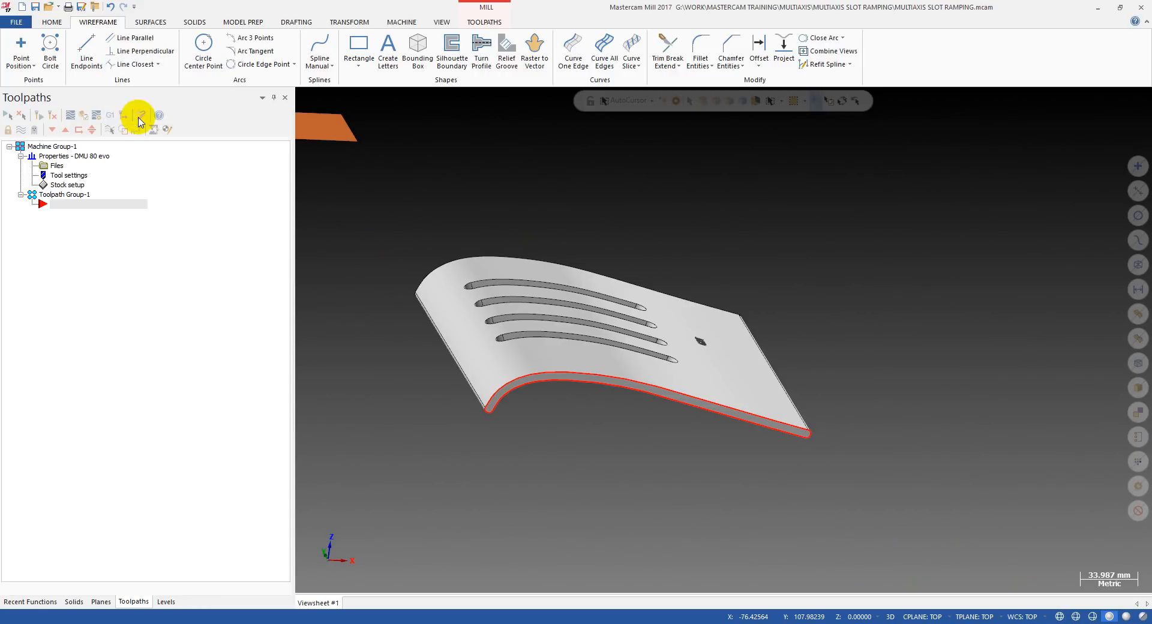
scroll(713, 371, up, 2)
click(728, 372)
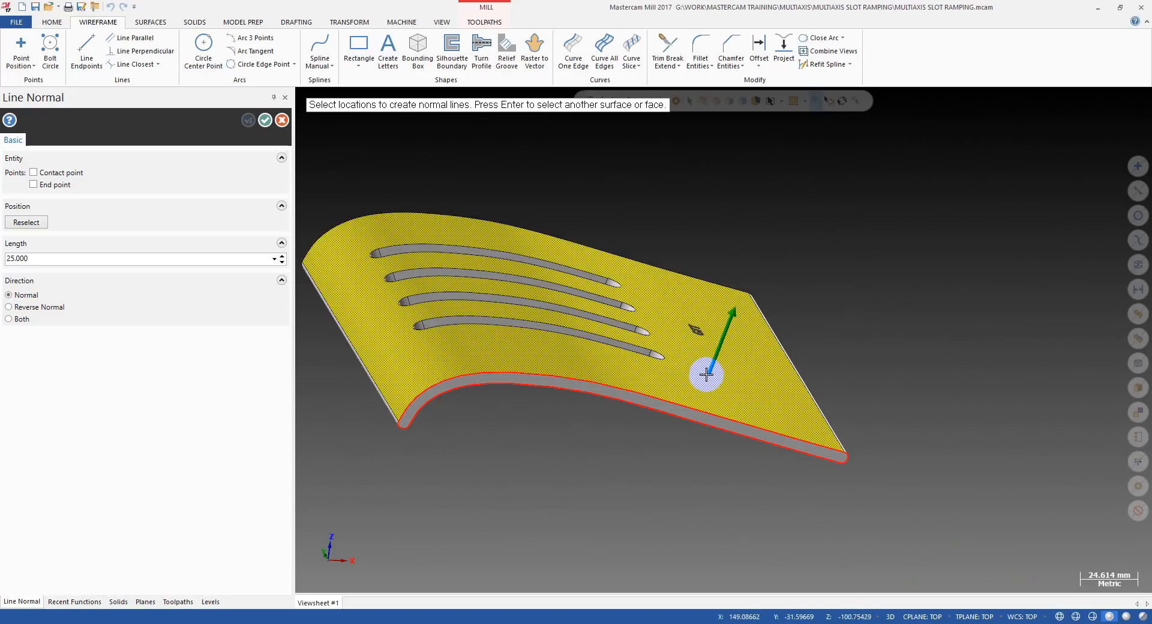
mouse_move(704, 373)
middle_down()
mouse_move(658, 358)
mouse_move(685, 345)
mouse_move(693, 370)
middle_up()
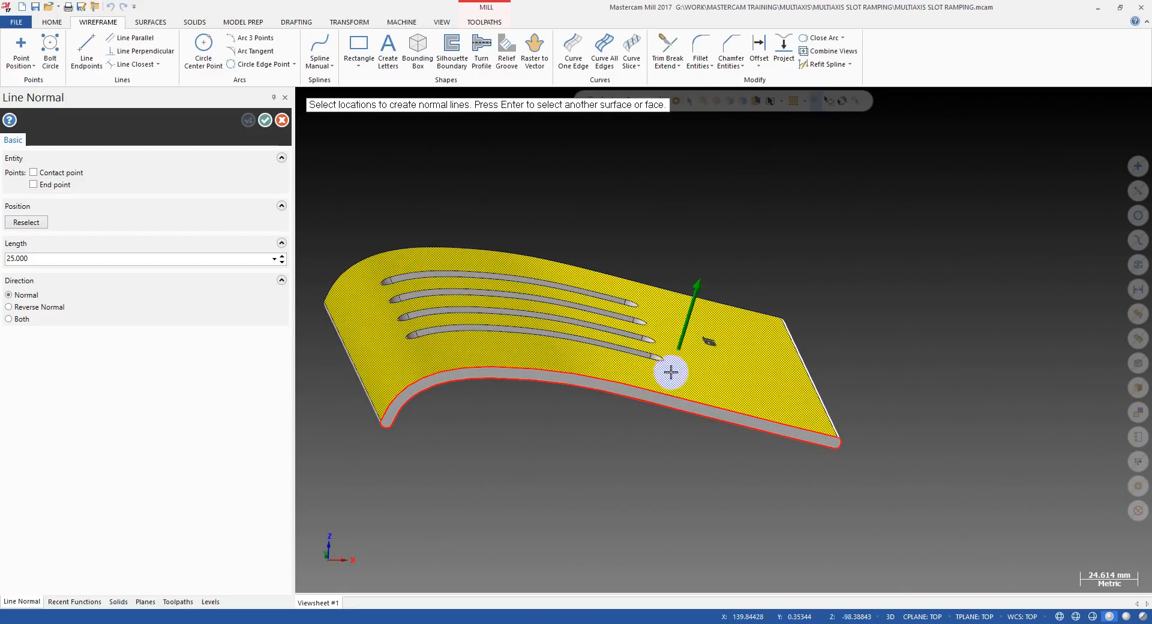
click(710, 386)
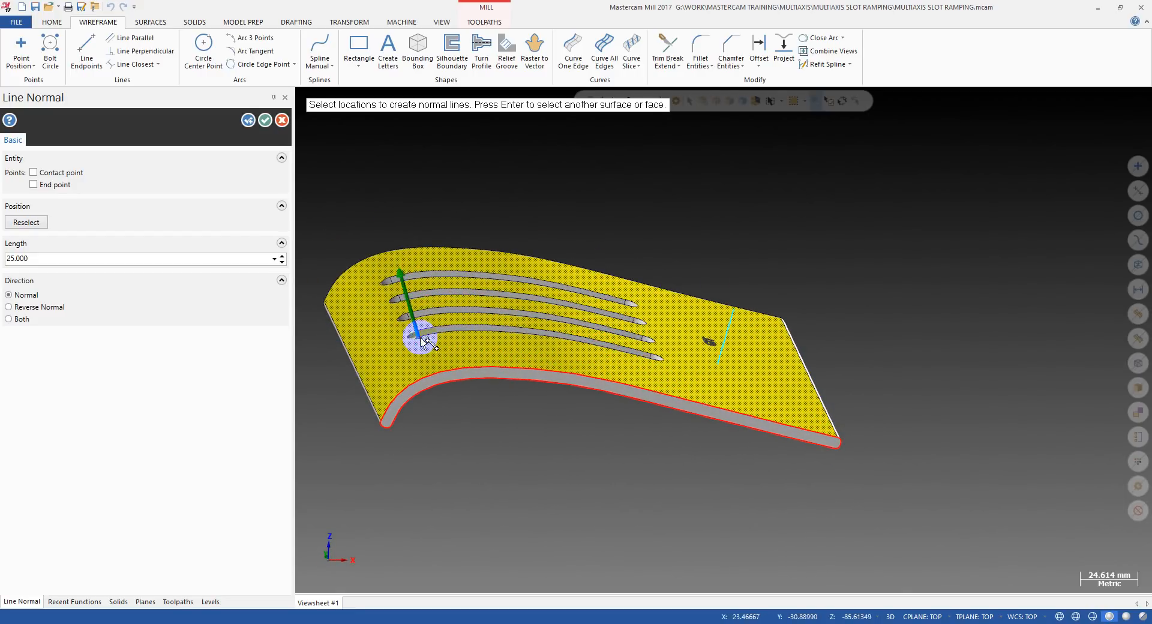
scroll(378, 360, up, 2)
scroll(444, 384, up, 3)
key(Escape)
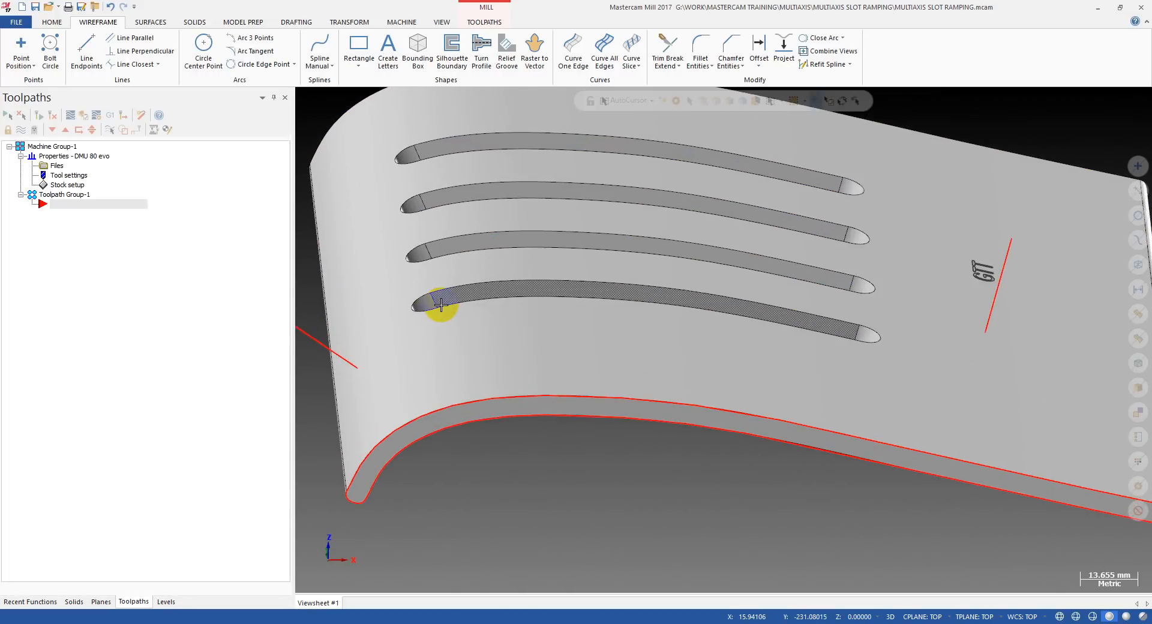
Create a 25 mm line normal to the rounded end wall of the slot nearest the part's highlighted front edge.
scroll(443, 297, up, 4)
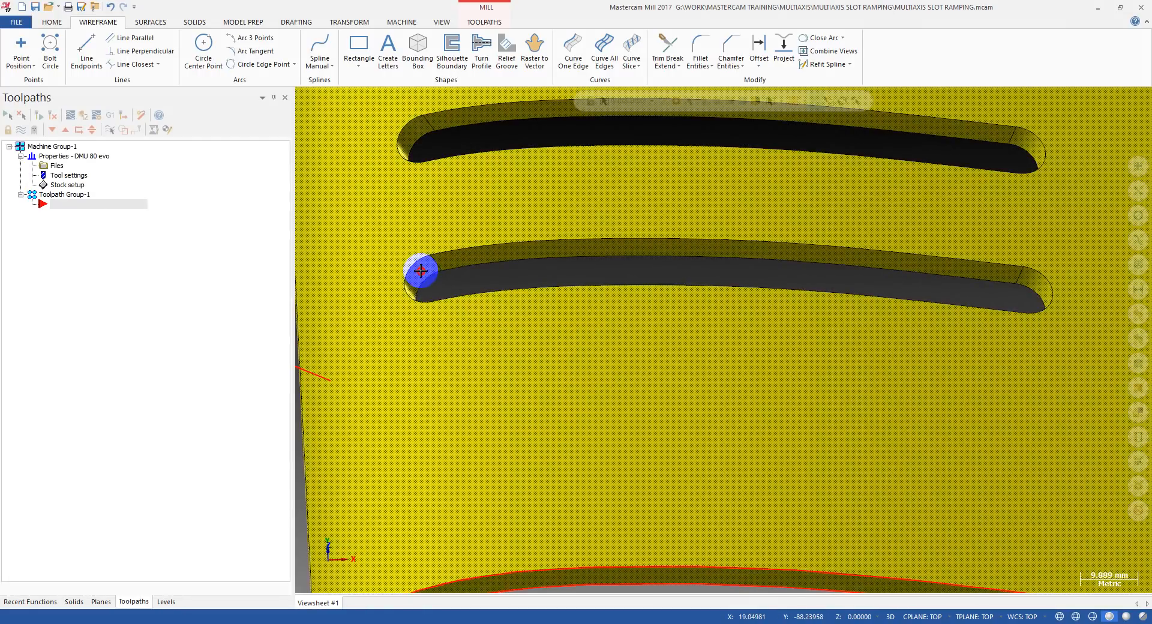
click(417, 281)
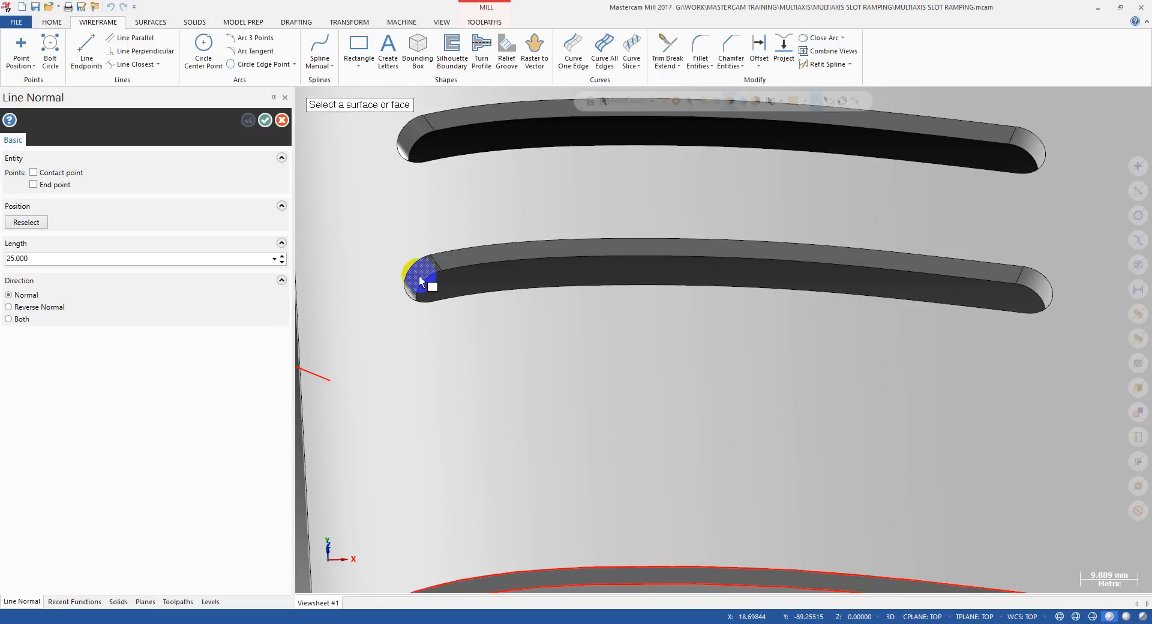
middle_drag(468, 312, 462, 332)
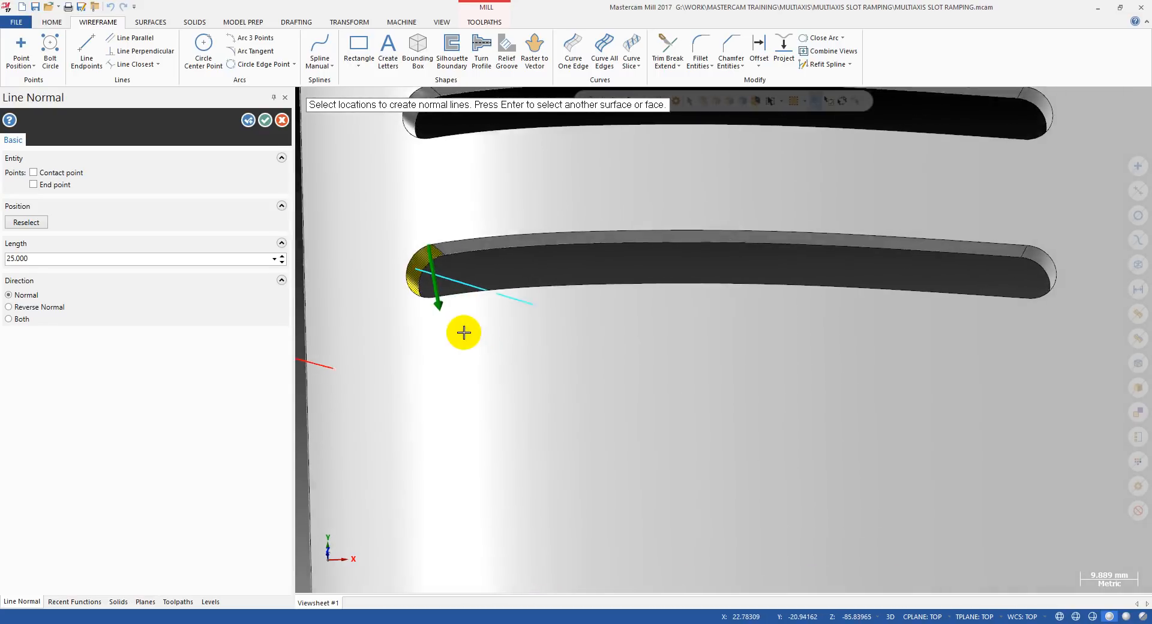
key(Escape)
Examine the normal lines on the curved face and in the slot from several angles, close up and with the whole part in view.
scroll(468, 276, down, 4)
key(alt+s)
key(alt+s)
mouse_move(538, 304)
middle_down()
mouse_move(568, 241)
mouse_move(538, 226)
mouse_move(655, 290)
mouse_move(594, 345)
mouse_move(600, 304)
mouse_move(665, 323)
middle_up()
scroll(655, 291, down, 5)
scroll(630, 282, up, 2)
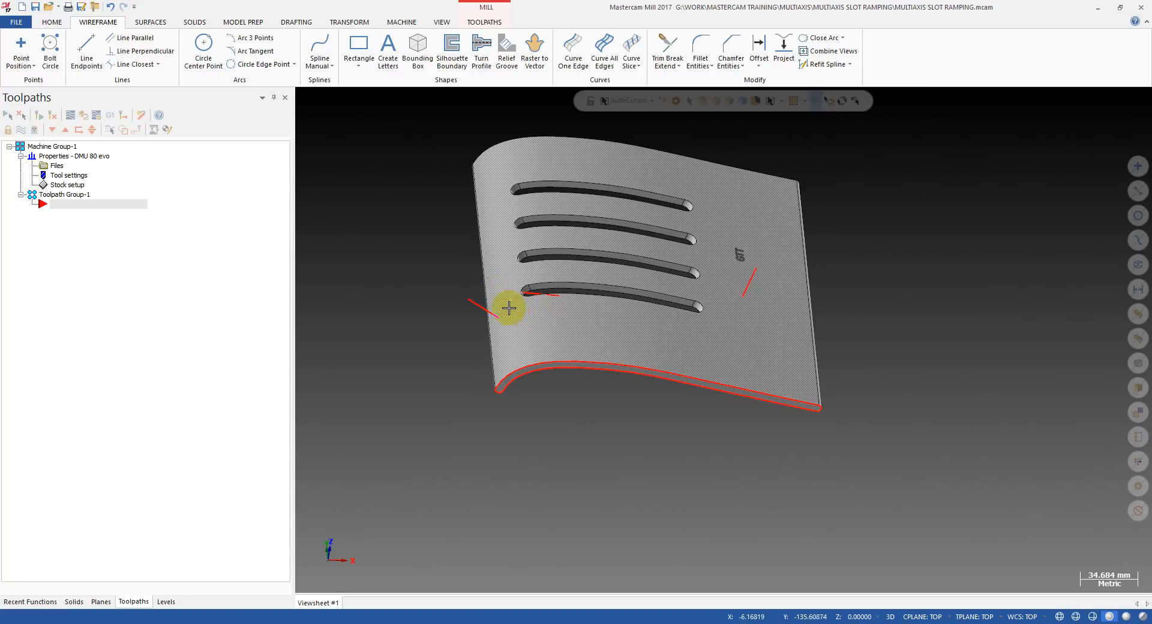
middle_drag(512, 324, 467, 304)
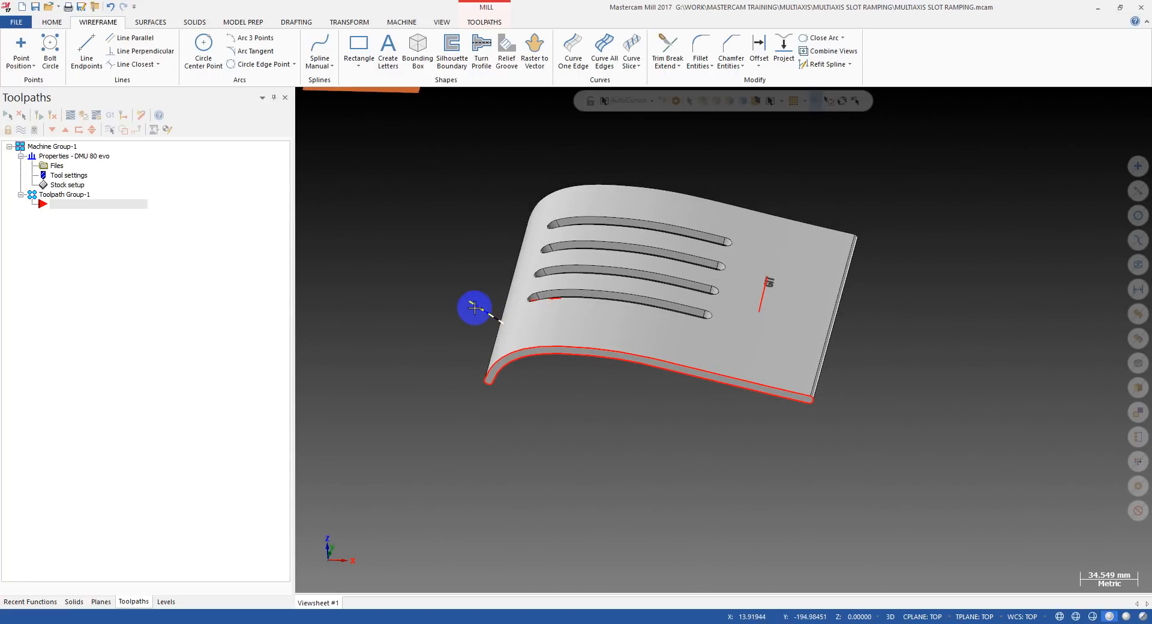
click(502, 333)
scroll(503, 329, up, 1)
middle_drag(503, 327, 529, 348)
scroll(488, 301, up, 3)
scroll(501, 327, up, 12)
scroll(502, 325, up, 17)
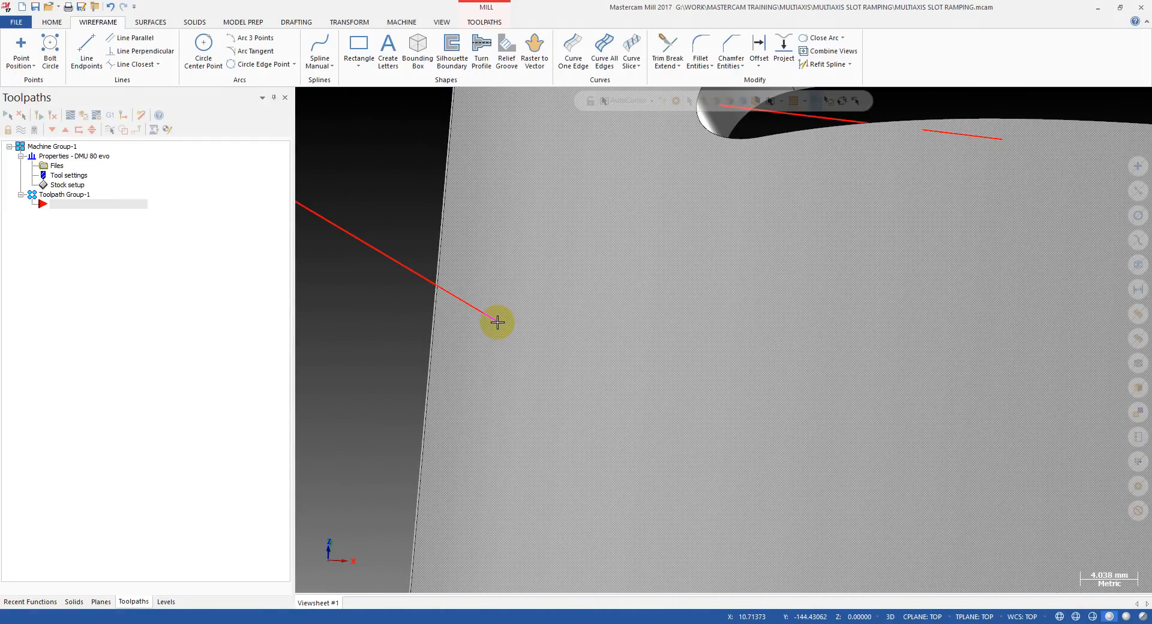
scroll(498, 322, down, 15)
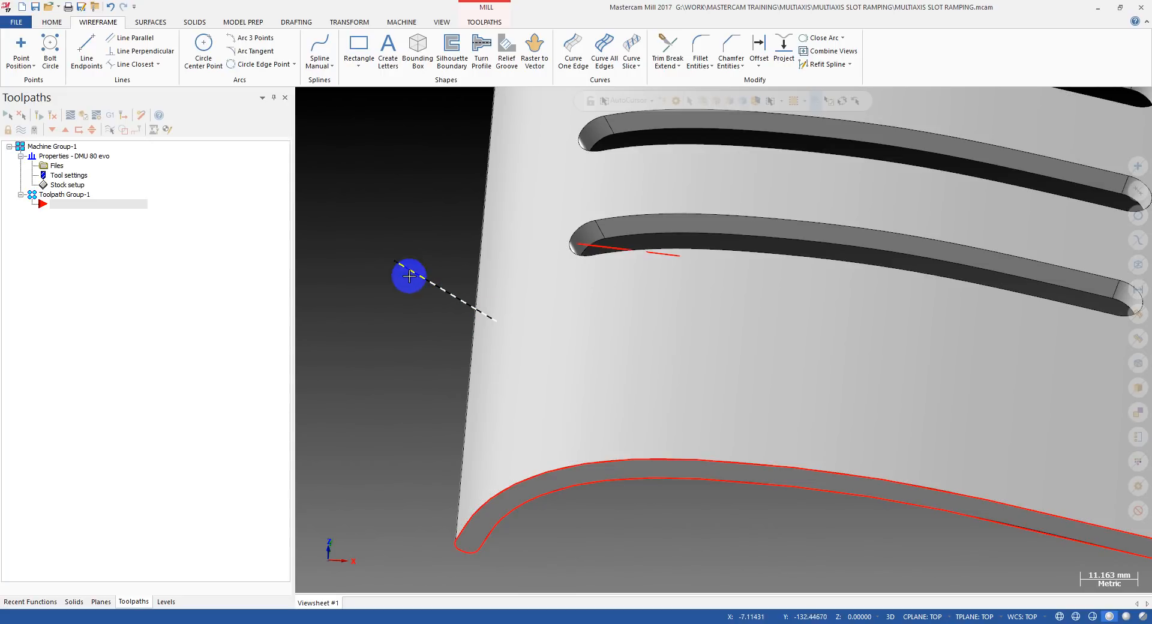
middle_drag(384, 259, 432, 257)
middle_drag(396, 226, 439, 306)
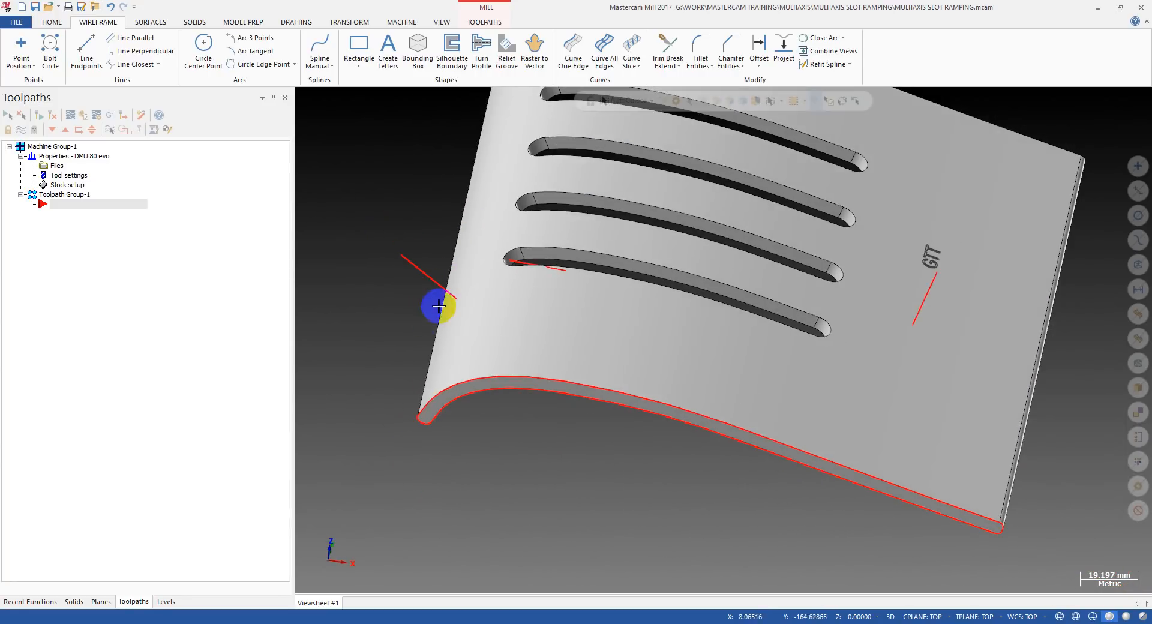
scroll(543, 265, up, 1)
scroll(603, 306, down, 3)
middle_drag(575, 324, 607, 306)
middle_click(481, 329)
scroll(526, 328, up, 3)
mouse_move(523, 323)
middle_down()
mouse_move(477, 287)
mouse_move(488, 291)
middle_up()
scroll(516, 324, down, 3)
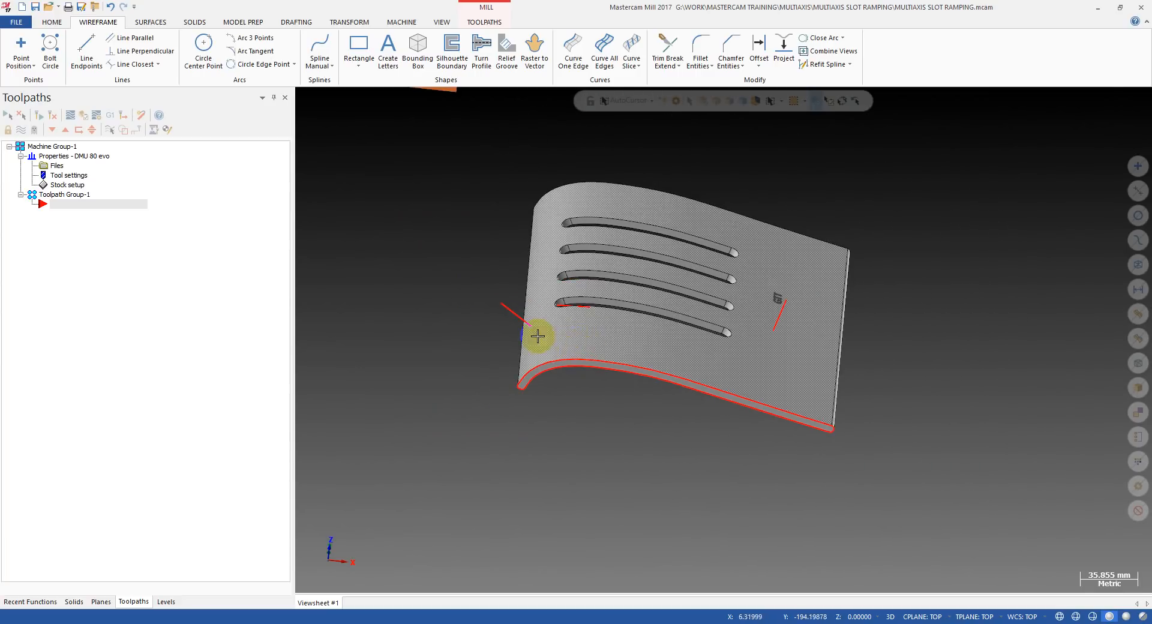
Examine the normal line on the flat rectangular surface from several angles and distances.
scroll(514, 344, down, 2)
scroll(432, 131, up, 2)
scroll(502, 198, up, 4)
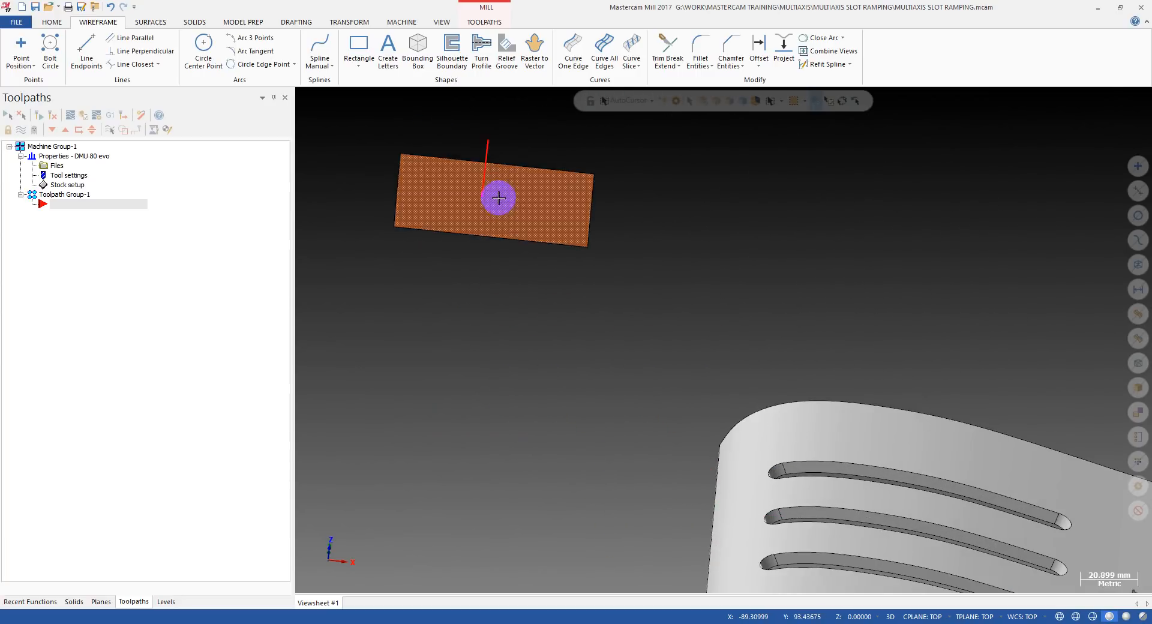
scroll(510, 206, down, 1)
scroll(528, 180, up, 4)
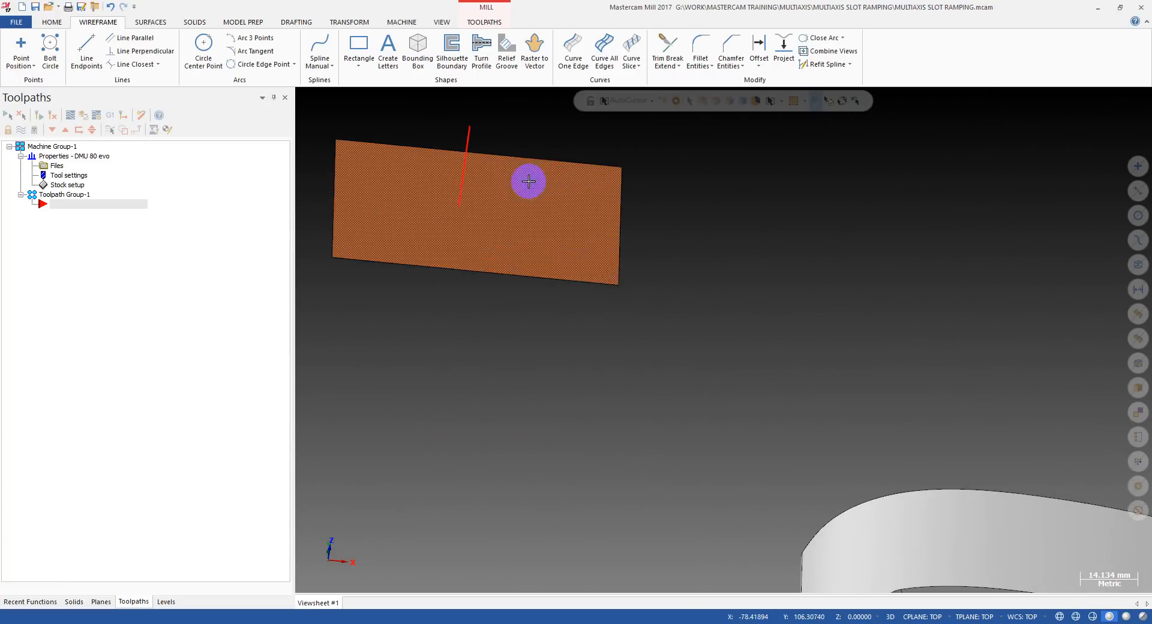
middle_drag(376, 253, 435, 249)
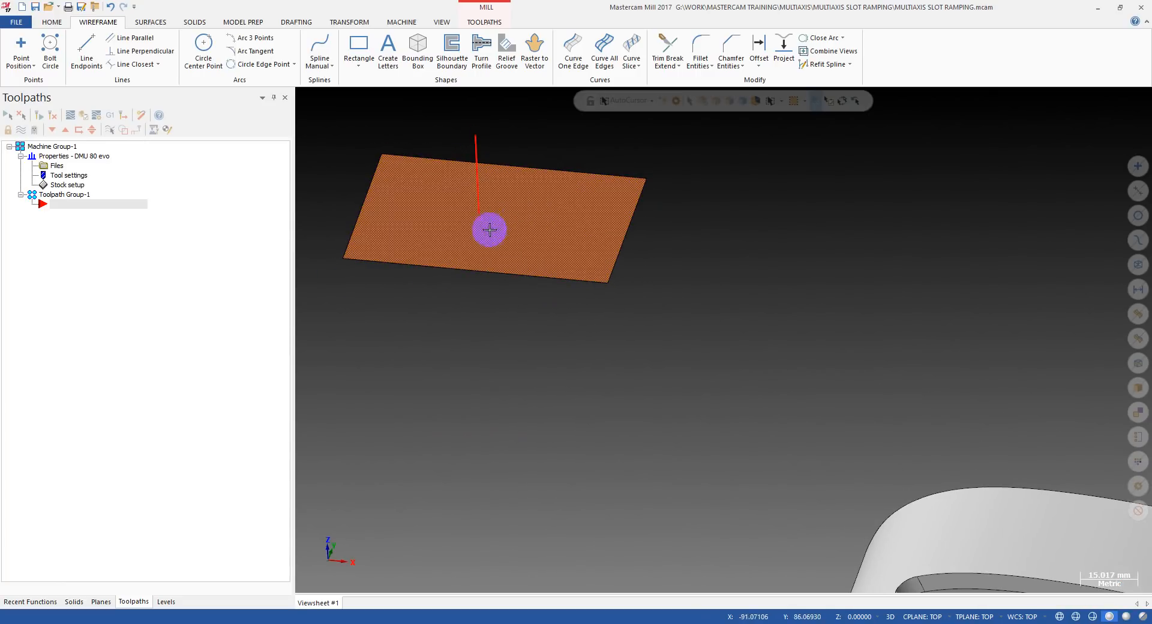
scroll(490, 229, down, 2)
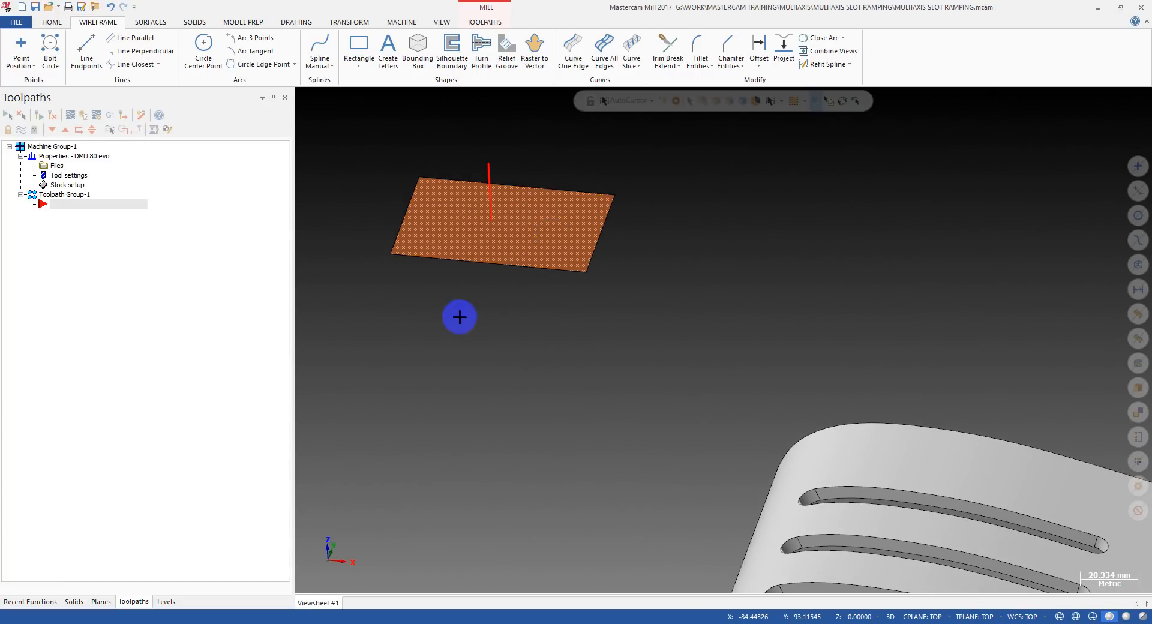
scroll(491, 193, down, 3)
middle_drag(493, 192, 530, 202)
In the top view, create a second rectangle with a surface, about 71 by 43 mm, directly below the first one.
key(alt+1)
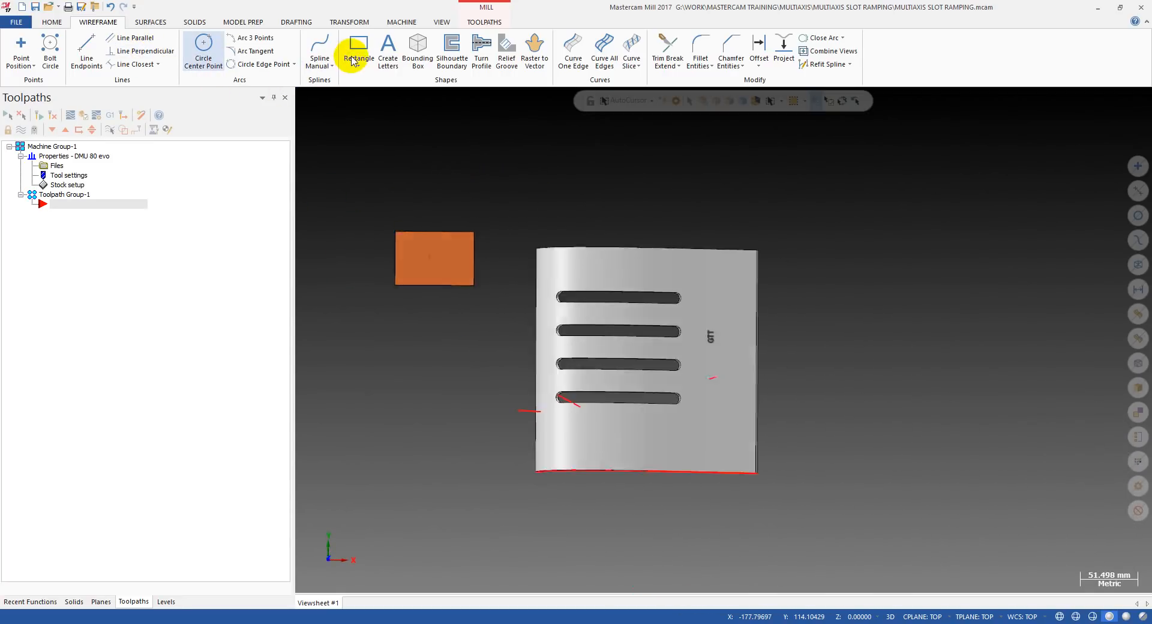
click(354, 51)
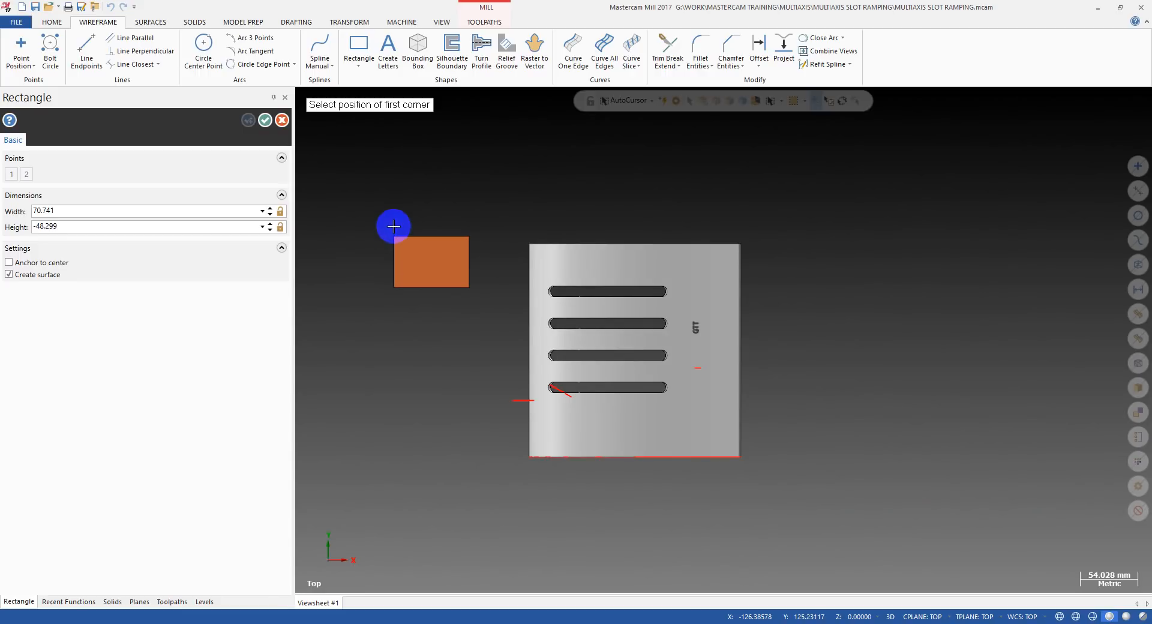
click(393, 307)
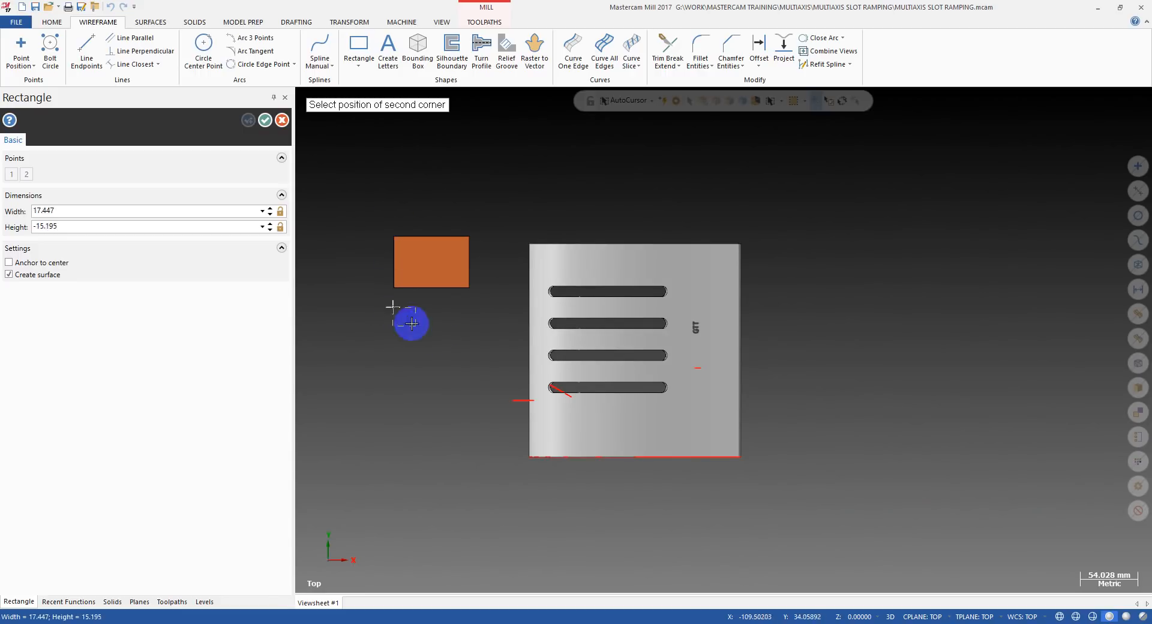
click(472, 356)
key(Escape)
Create a 25 mm line normal to the second rectangular surface, starting near its middle.
middle_drag(373, 309, 420, 198)
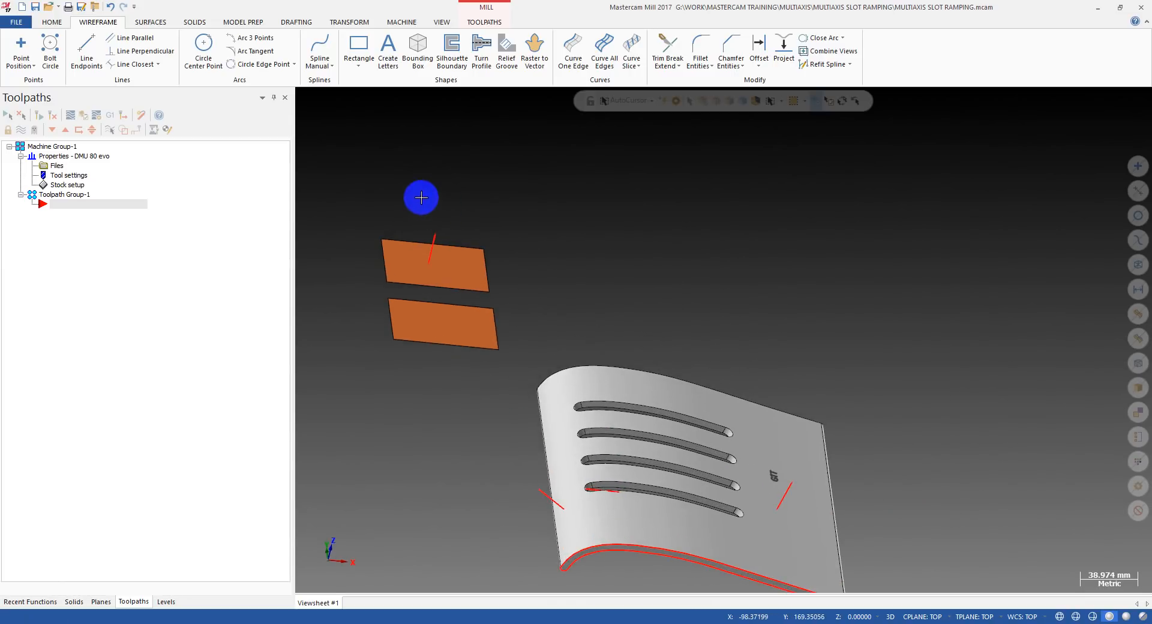
click(294, 67)
click(157, 66)
click(157, 67)
click(147, 117)
scroll(468, 324, up, 3)
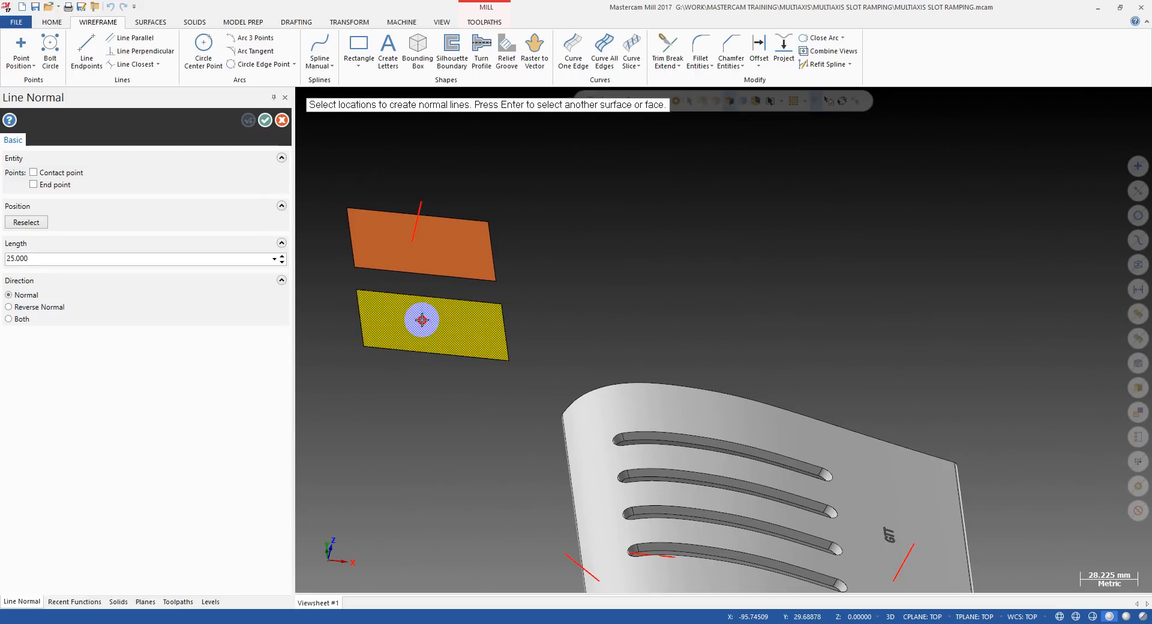
click(402, 320)
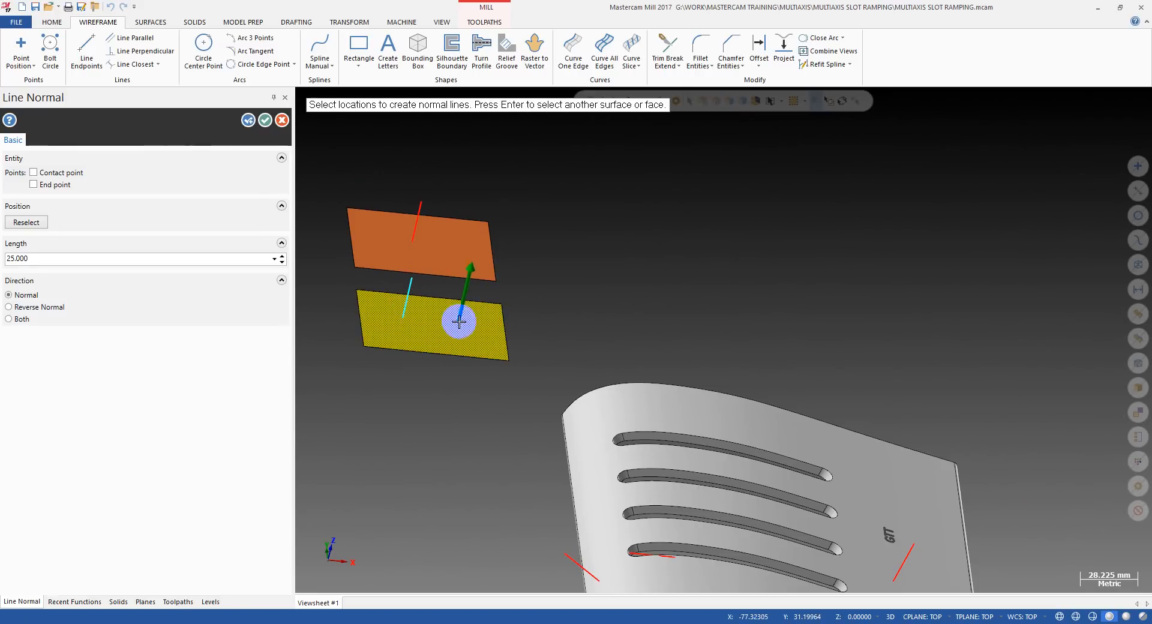
key(Escape)
Compare the directions of the normal lines on the two flat rectangles and dismiss the chat notification.
middle_drag(444, 294, 433, 267)
scroll(432, 267, up, 1)
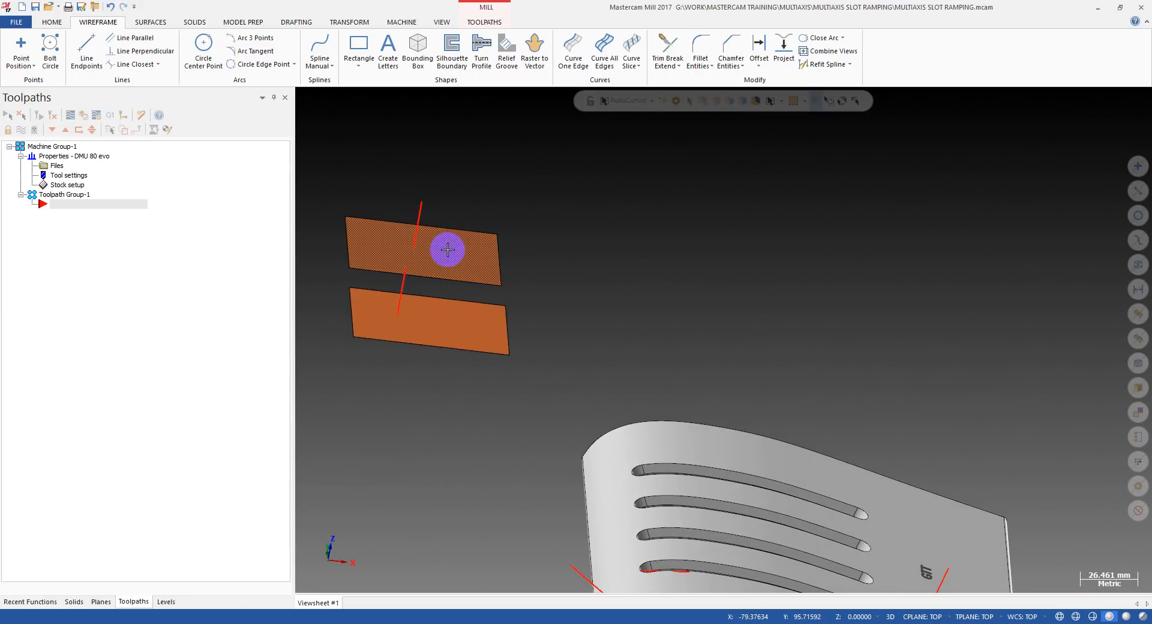
middle_drag(456, 258, 501, 257)
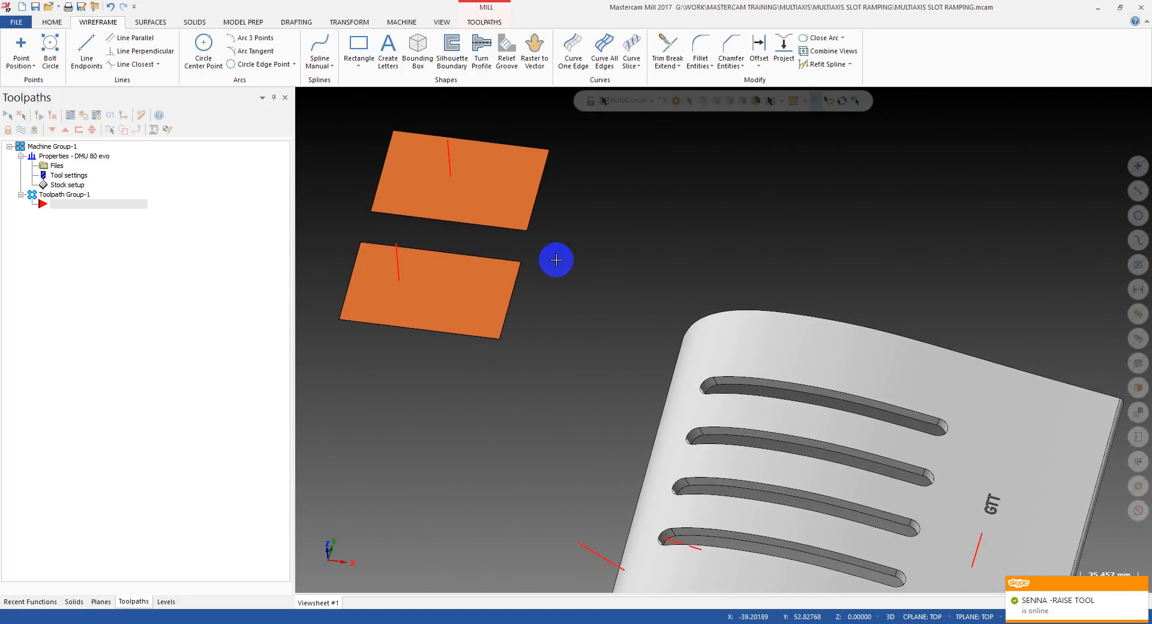
middle_drag(468, 246, 1146, 540)
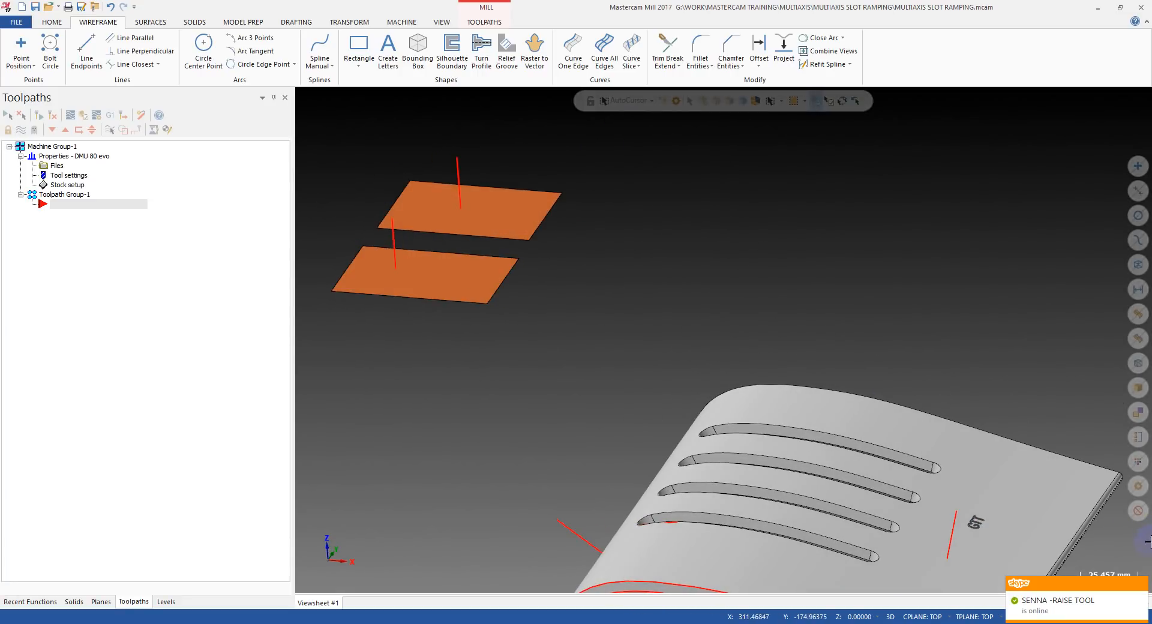
click(1140, 583)
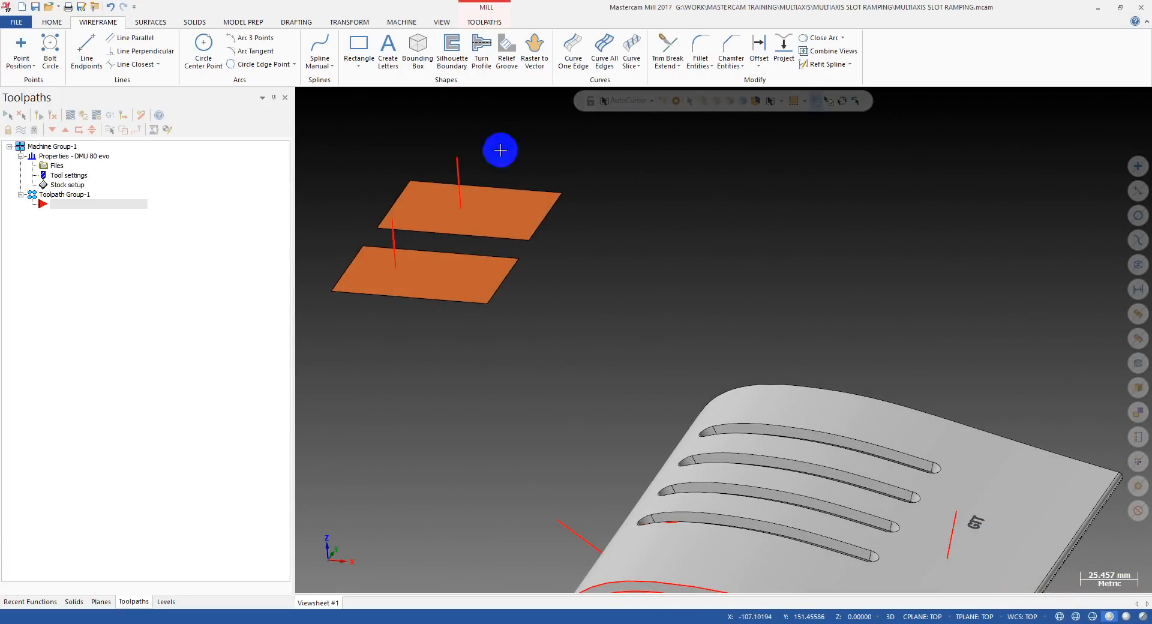
Examine the surface normal directions of the two flat rectangles from above and below with Change Normal.
click(150, 22)
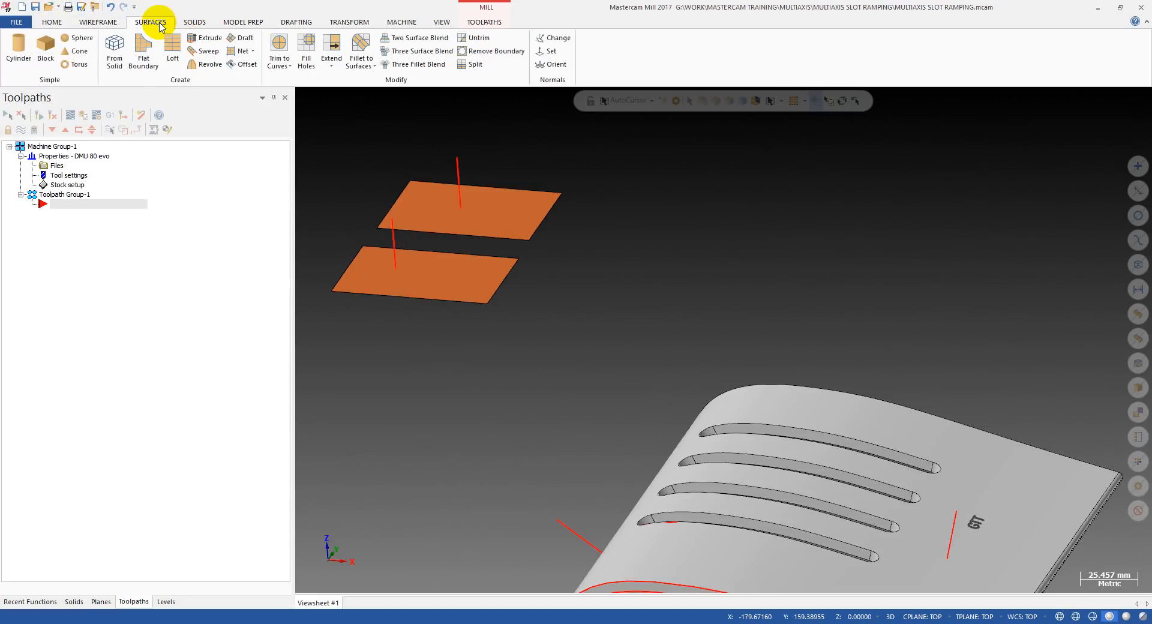
click(559, 38)
scroll(659, 215, down, 2)
middle_drag(658, 215, 708, 239)
scroll(490, 355, up, 3)
middle_drag(491, 356, 614, 247)
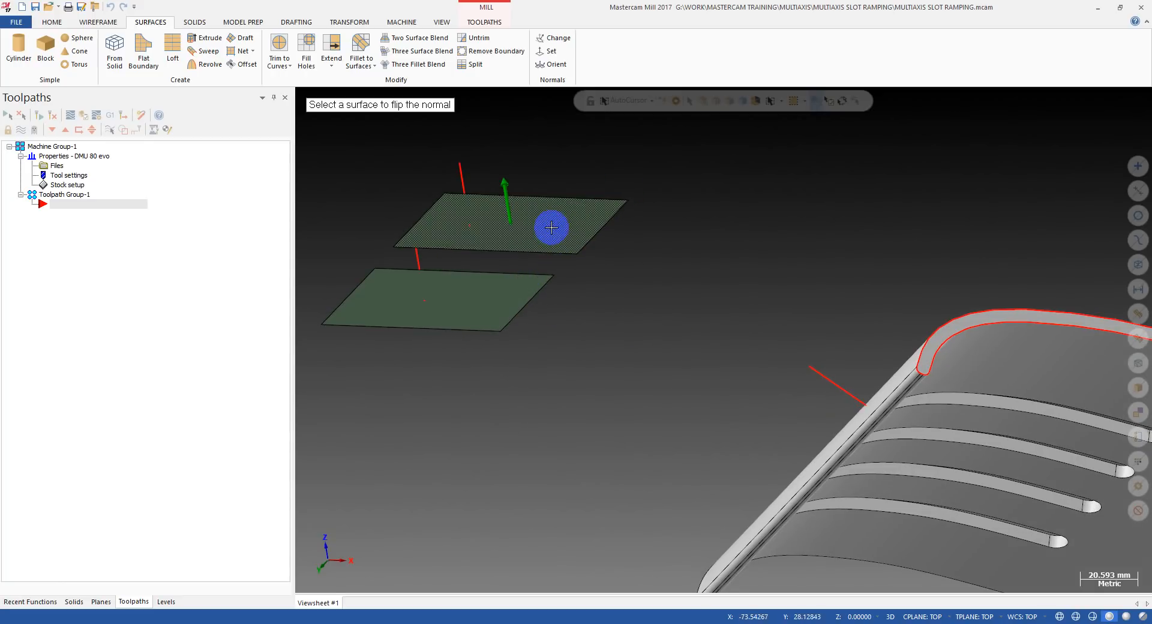
middle_drag(618, 250, 483, 214)
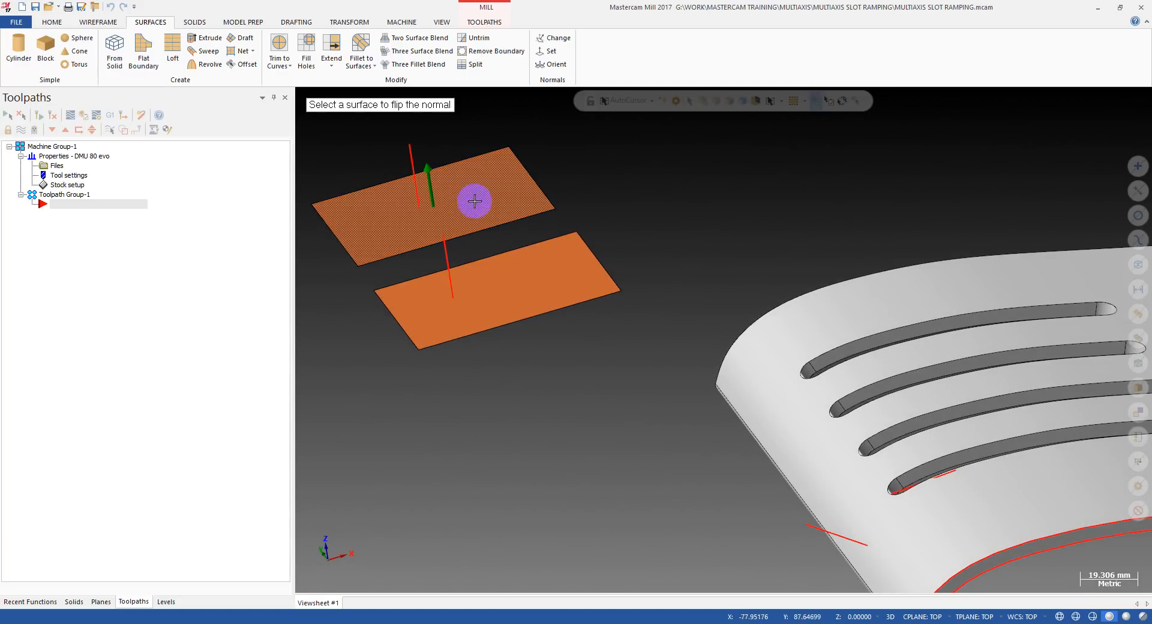
middle_drag(599, 257, 586, 273)
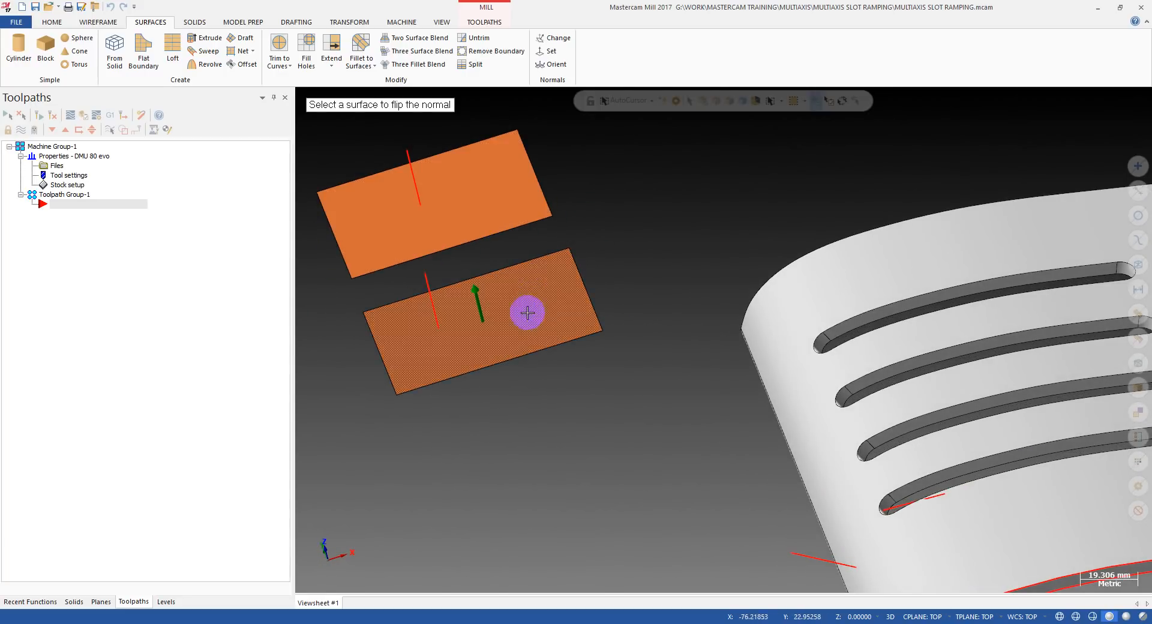
middle_drag(522, 214, 611, 163)
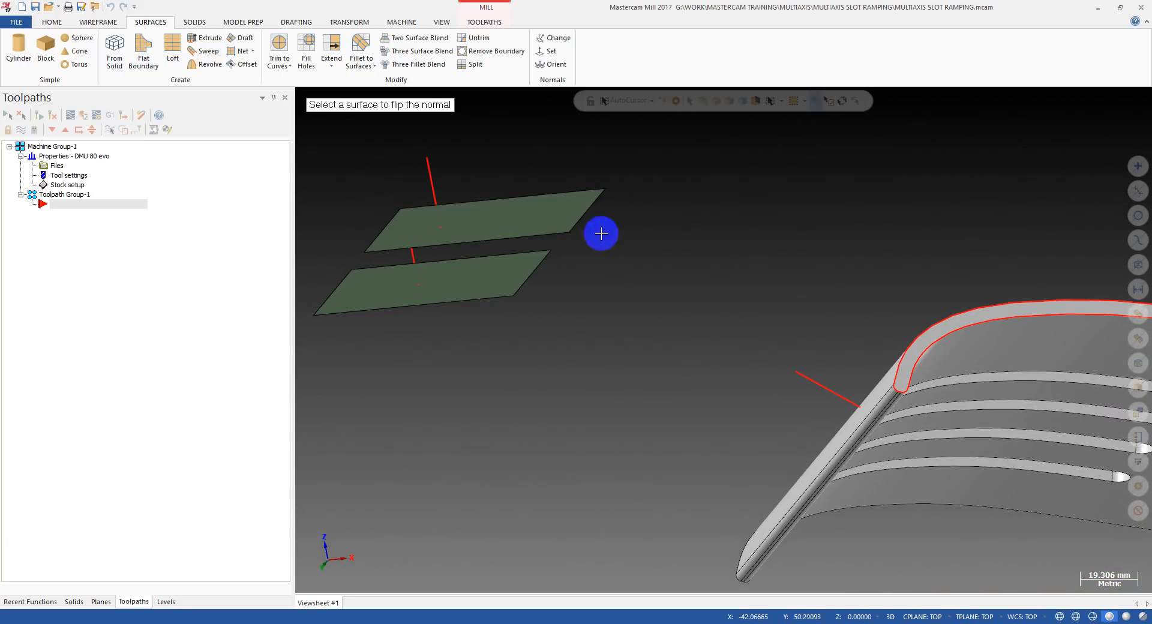
mouse_move(596, 233)
middle_down()
mouse_move(582, 287)
mouse_move(596, 298)
mouse_move(575, 309)
mouse_move(606, 254)
mouse_move(607, 198)
mouse_move(592, 252)
mouse_move(629, 271)
mouse_move(586, 268)
mouse_move(491, 175)
middle_up()
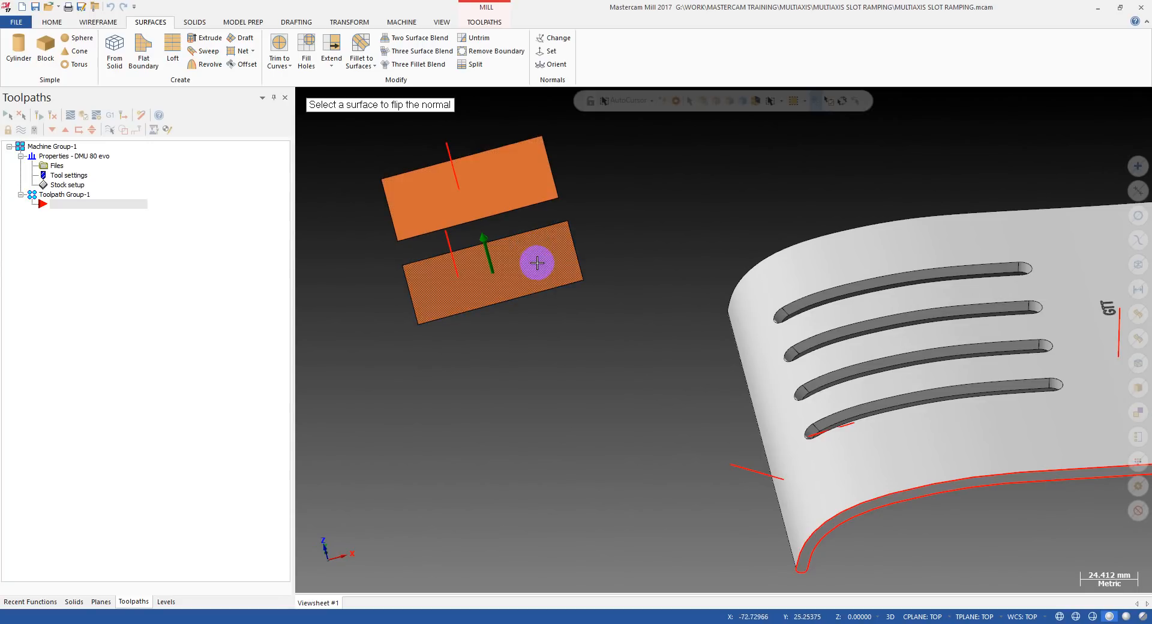
middle_drag(597, 241, 601, 192)
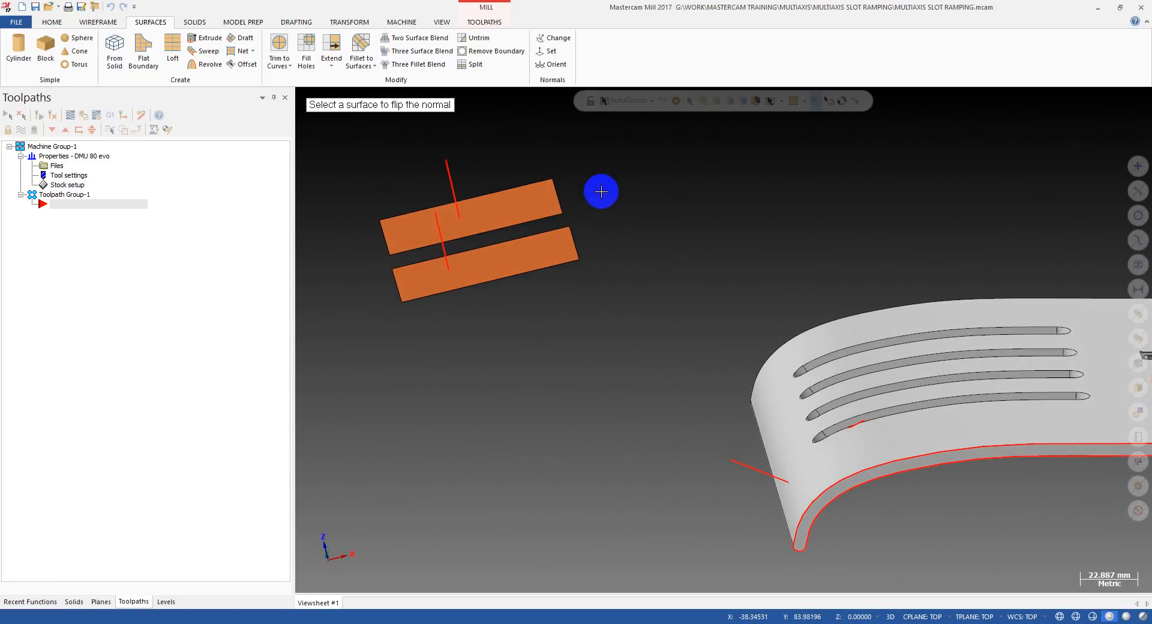
middle_drag(487, 232, 609, 328)
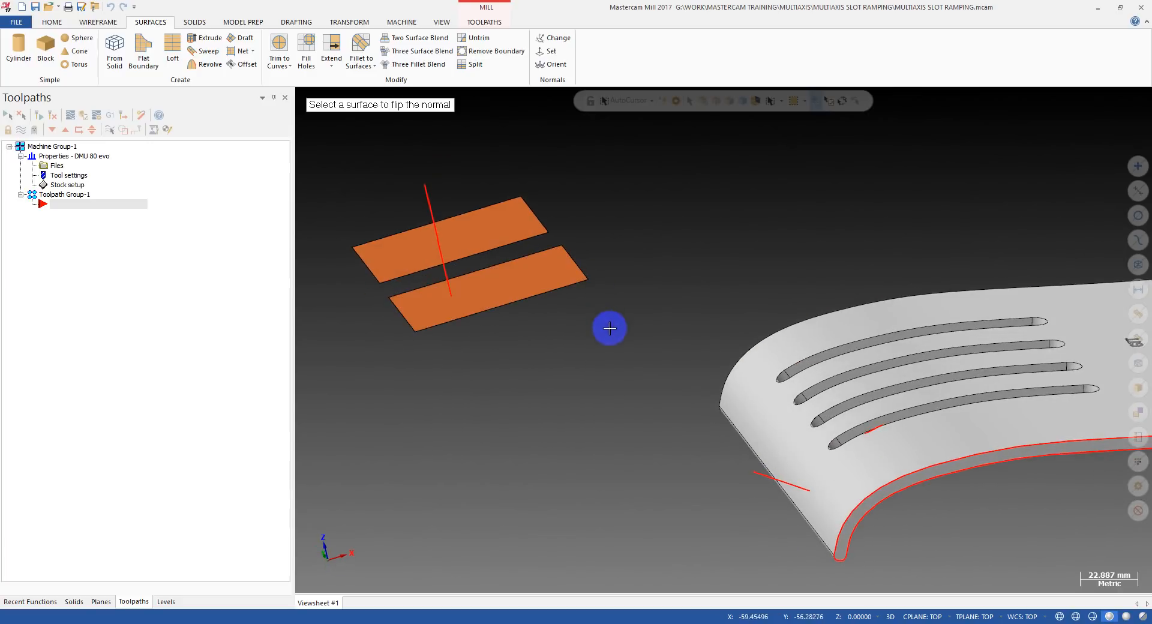
middle_drag(631, 241, 593, 251)
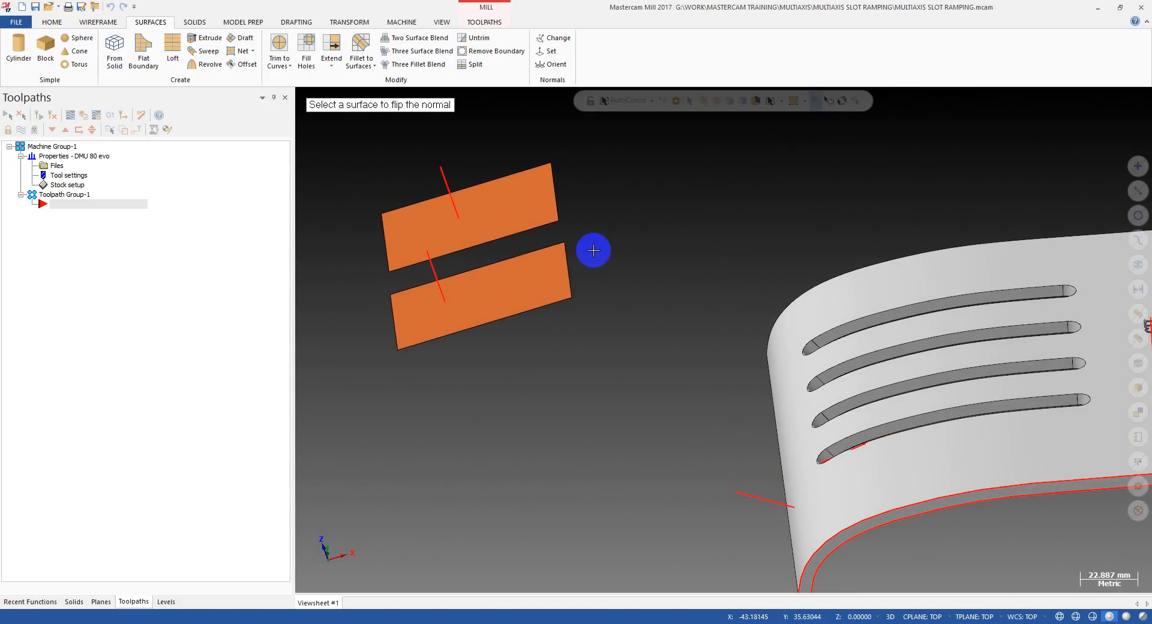
Flip the normal of the lower rectangular surface to point downward, keeping the upper rectangle's normal pointing upward.
middle_drag(542, 213, 501, 205)
click(553, 40)
middle_drag(618, 198, 616, 267)
click(526, 298)
click(495, 330)
mouse_move(613, 328)
middle_down()
mouse_move(609, 224)
mouse_move(650, 317)
mouse_move(622, 228)
mouse_move(632, 229)
middle_up()
click(453, 246)
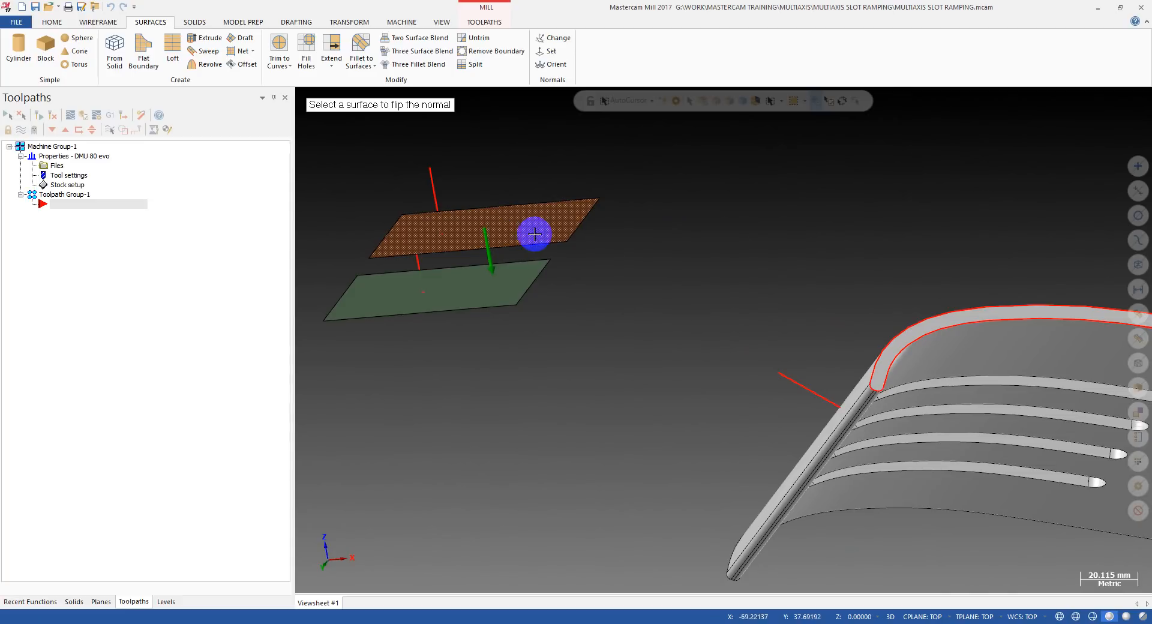
middle_drag(508, 233, 609, 248)
click(441, 252)
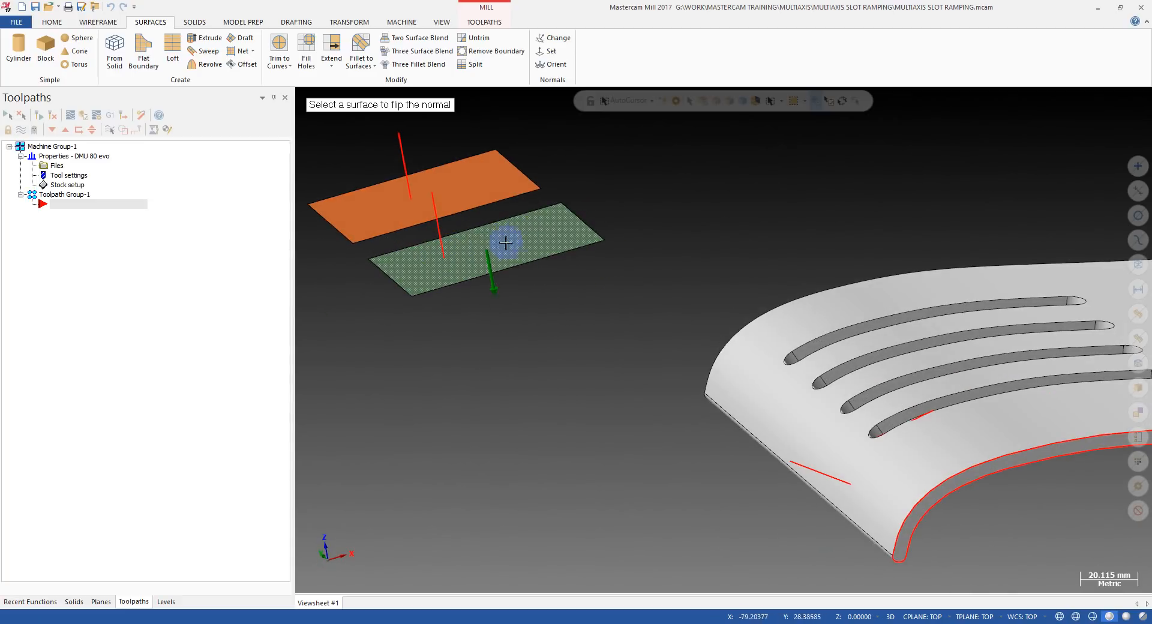
Delete the normal lines on both rectangles and check the two surfaces' normal directions with Change Normal.
key(Escape)
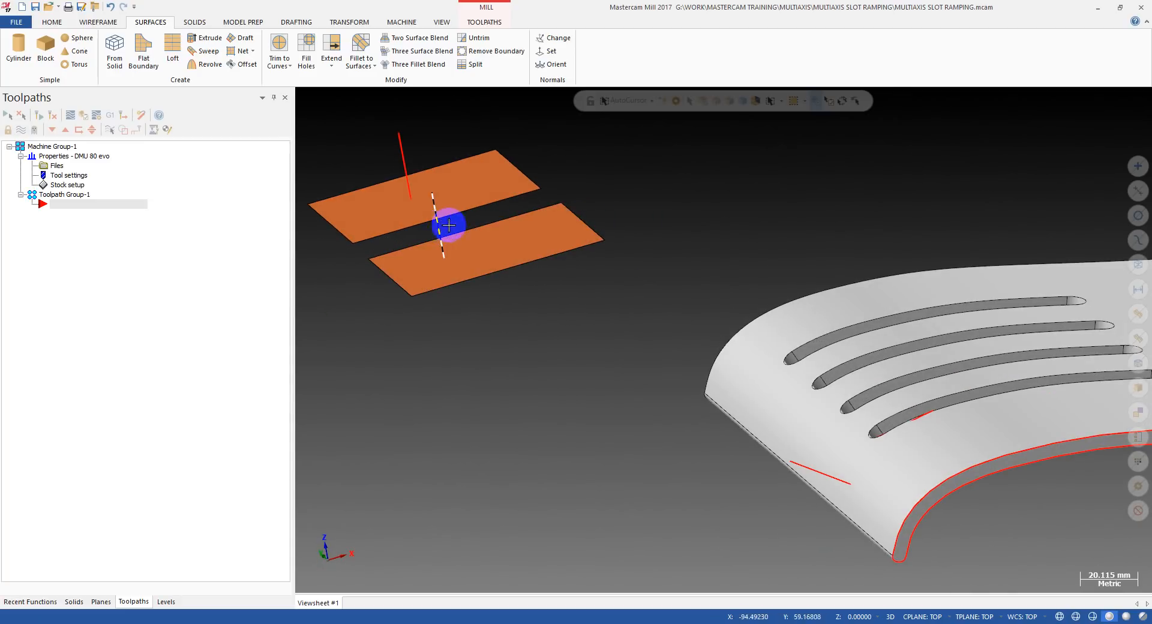
key(Delete)
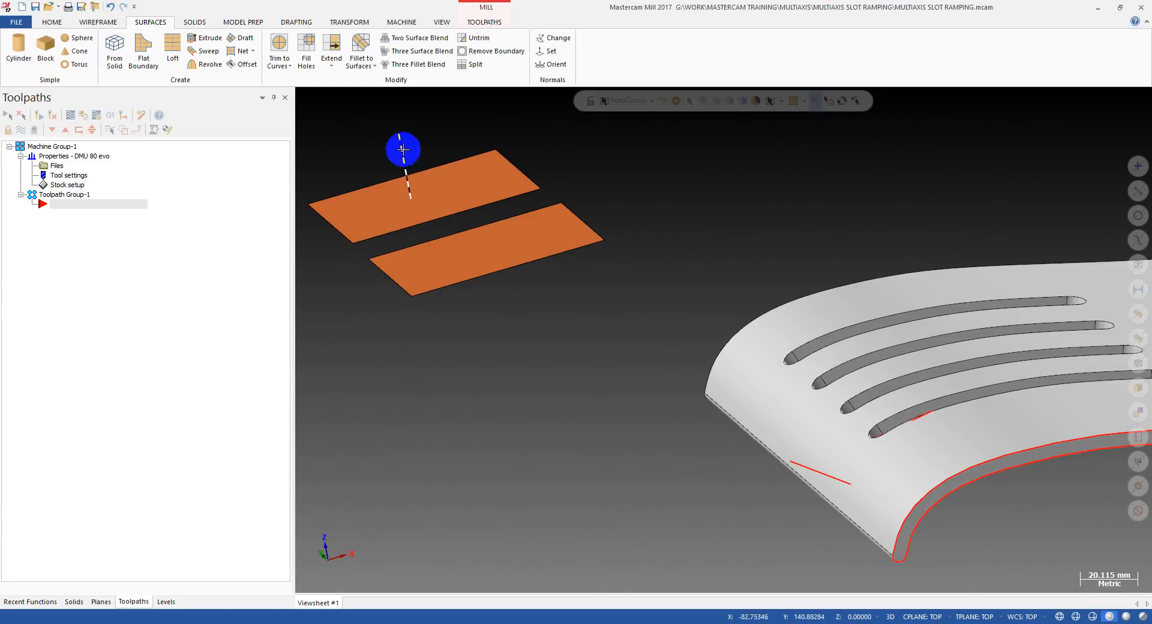
click(548, 37)
middle_drag(576, 118, 625, 239)
scroll(612, 233, down, 2)
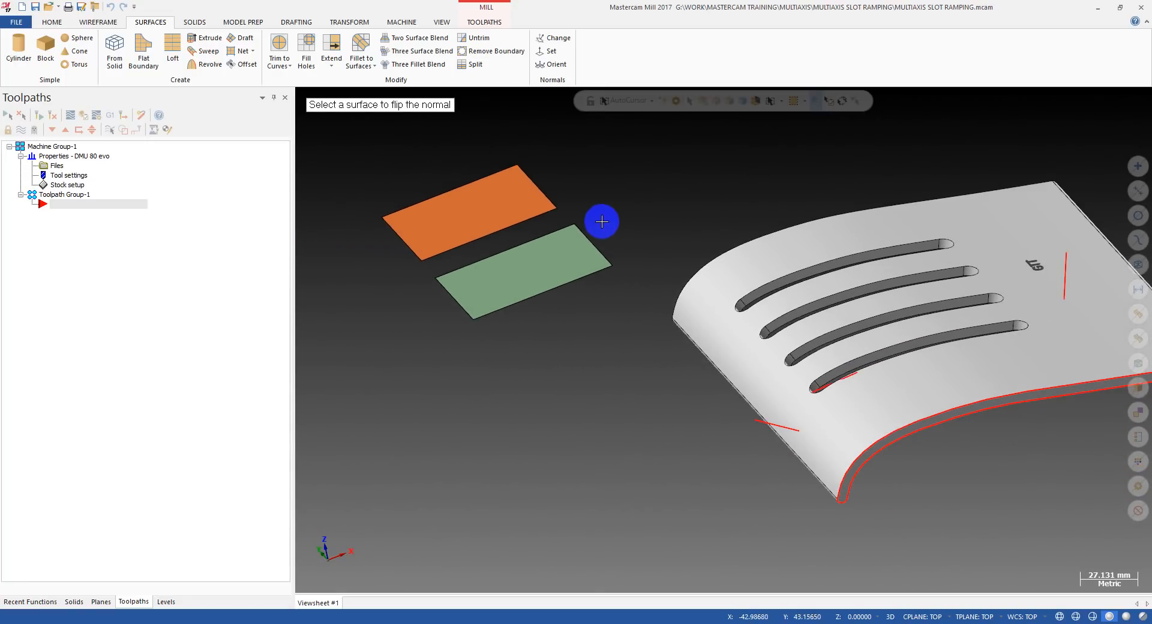
key(Escape)
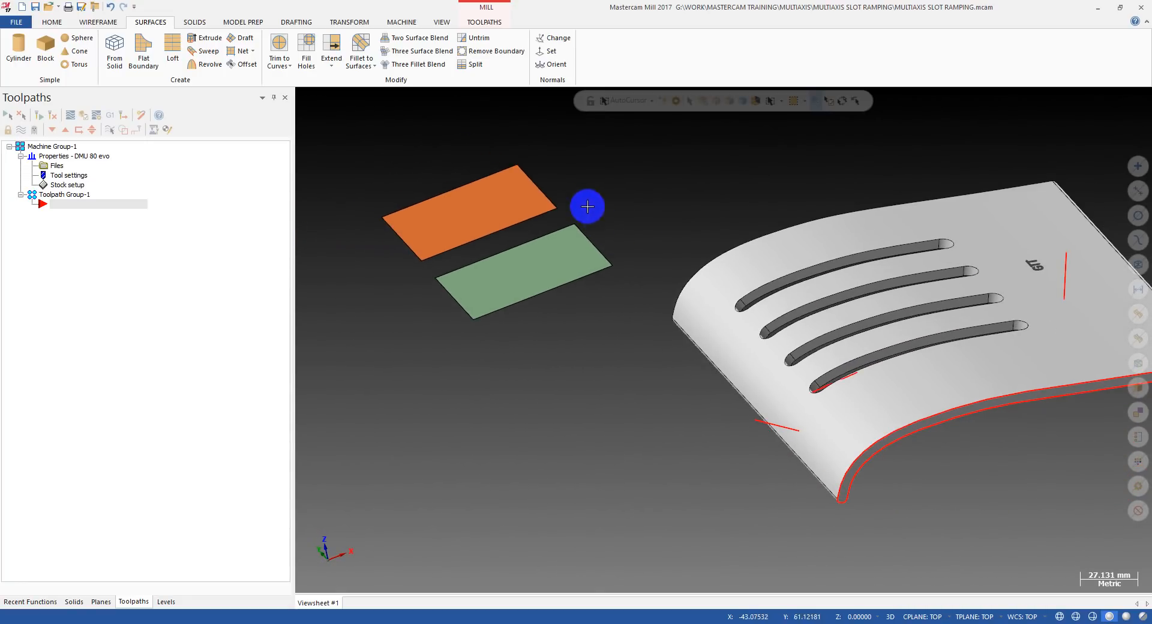
Create a 25 mm line normal to each of the two rectangular surfaces, starting near the middle of each.
click(99, 22)
click(157, 64)
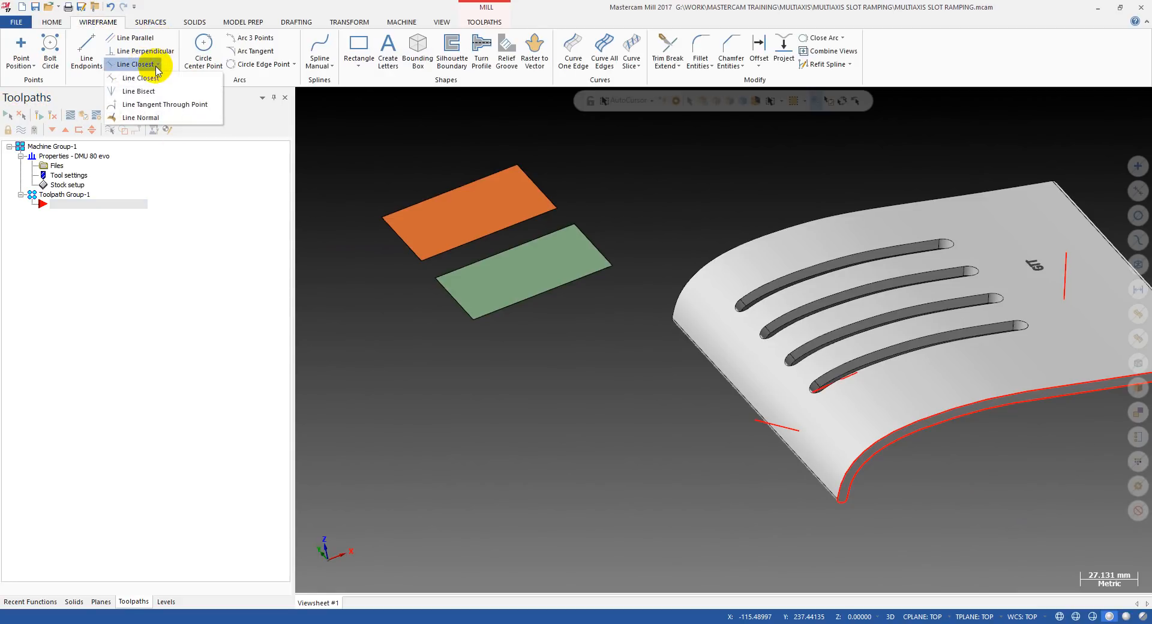
click(142, 118)
scroll(576, 198, up, 2)
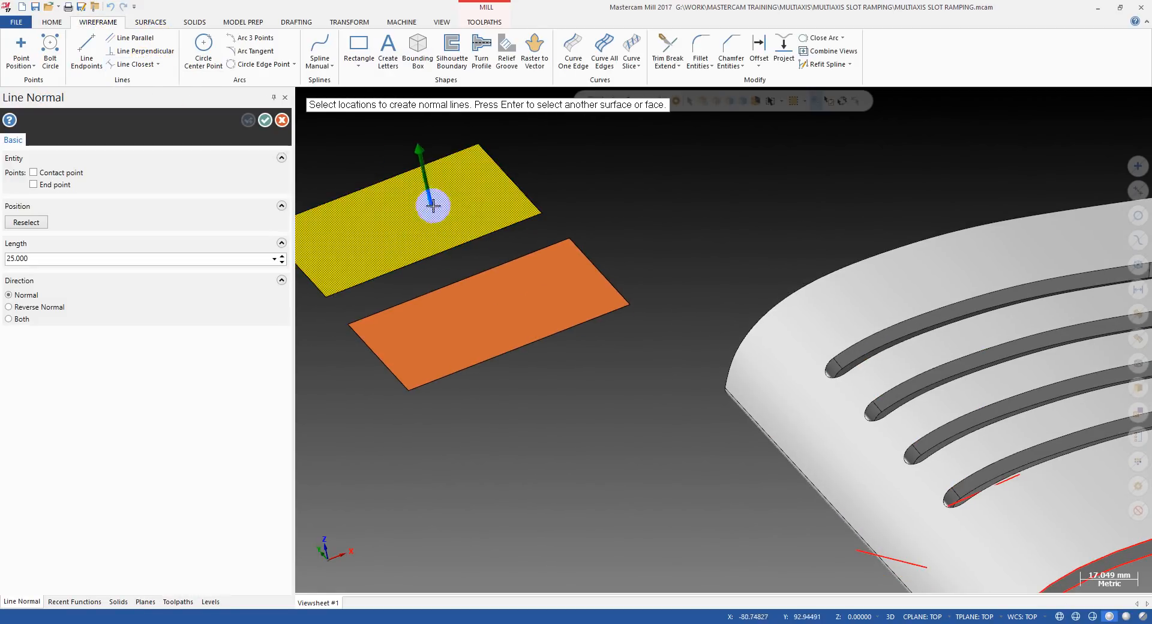
scroll(393, 222, down, 3)
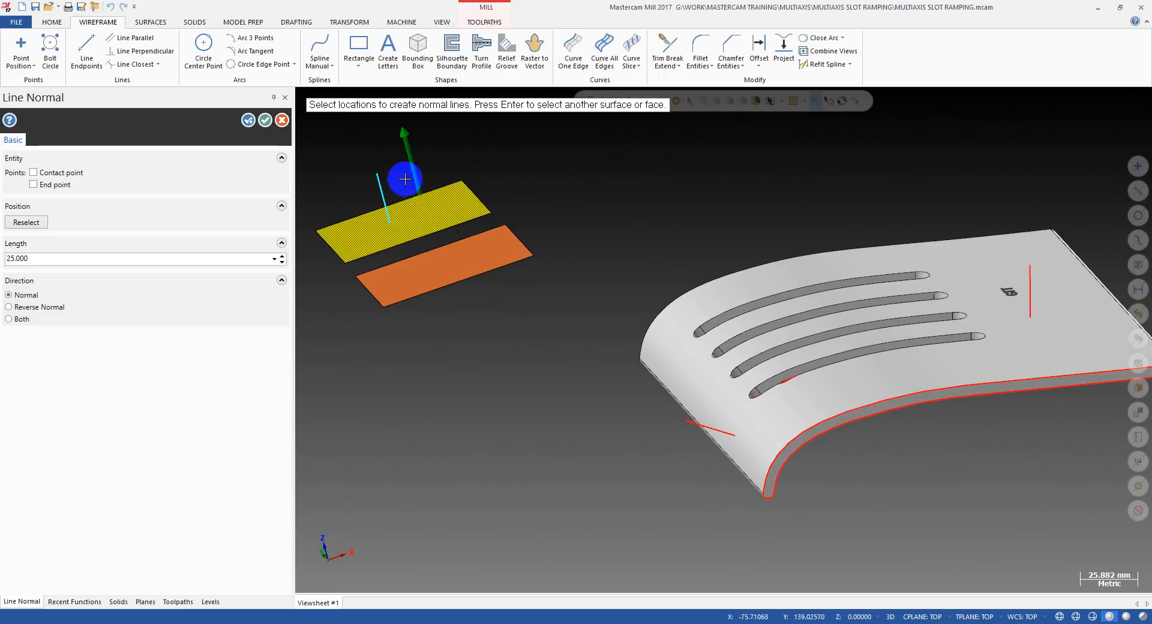
mouse_move(399, 192)
middle_down()
mouse_move(366, 143)
mouse_move(380, 180)
middle_up()
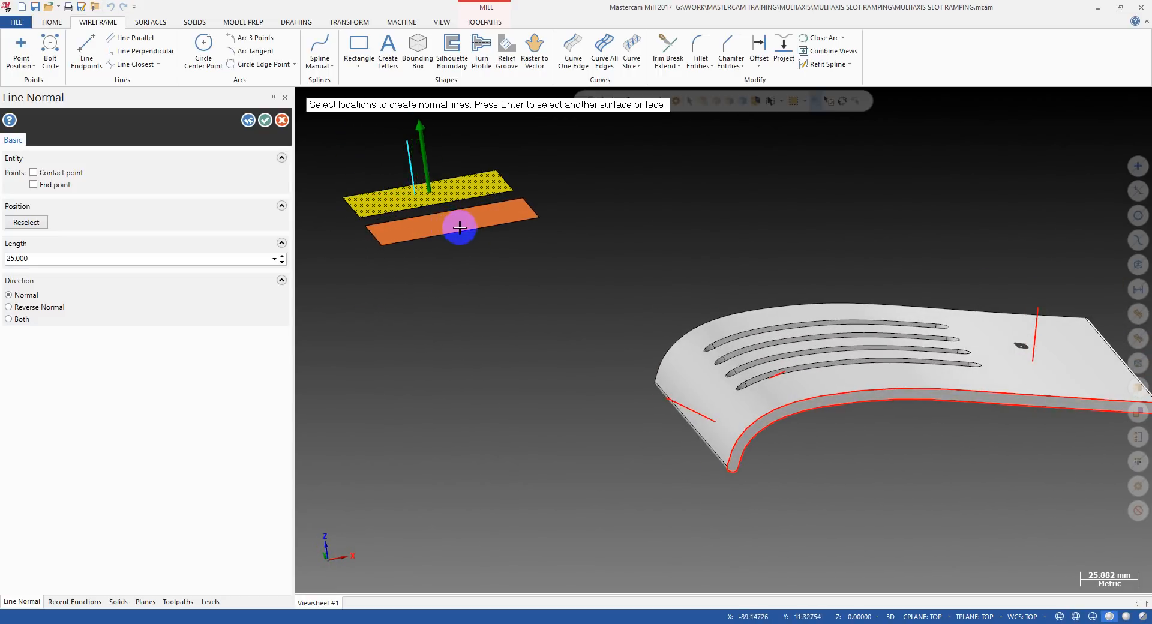
key(Return)
click(447, 232)
middle_drag(458, 217, 531, 263)
click(439, 261)
key(Escape)
Review the opposing surface normals of the two rectangles and delete both normal lines.
click(458, 24)
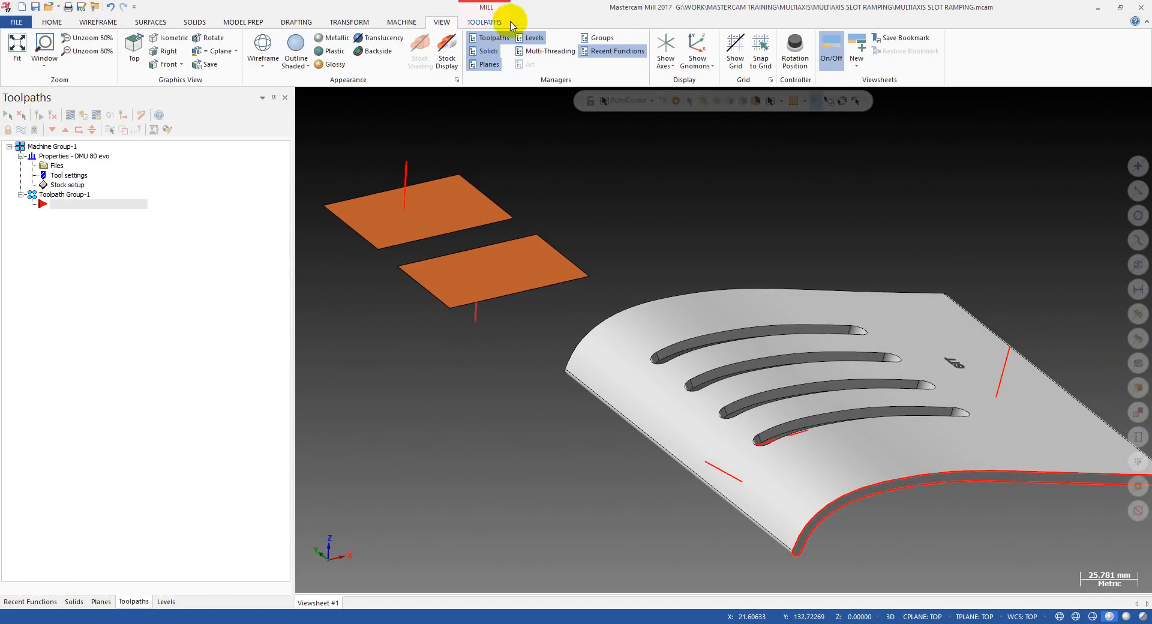
click(483, 22)
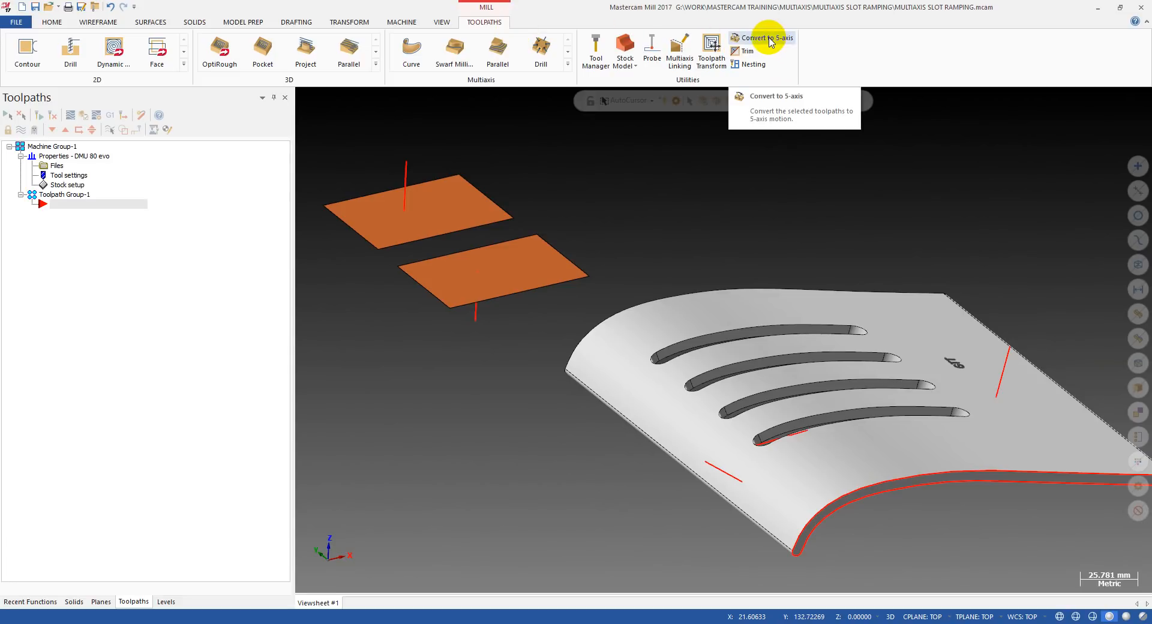
click(144, 23)
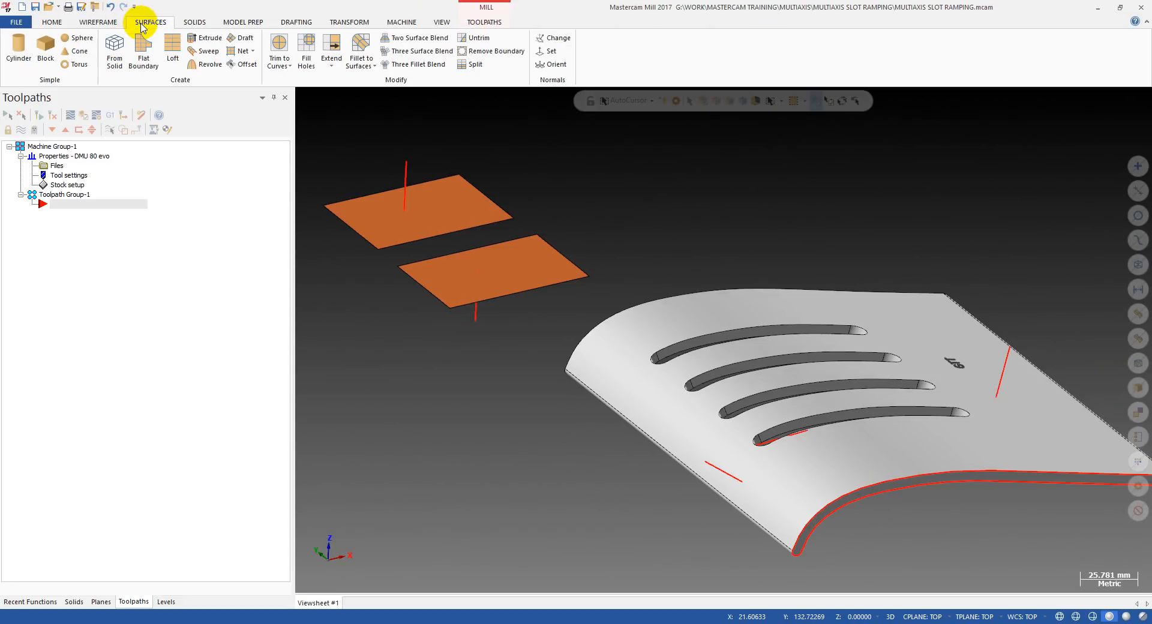
click(564, 43)
middle_drag(594, 226, 465, 226)
key(Escape)
click(553, 42)
click(547, 45)
scroll(606, 331, up, 2)
scroll(576, 329, down, 3)
scroll(440, 218, up, 2)
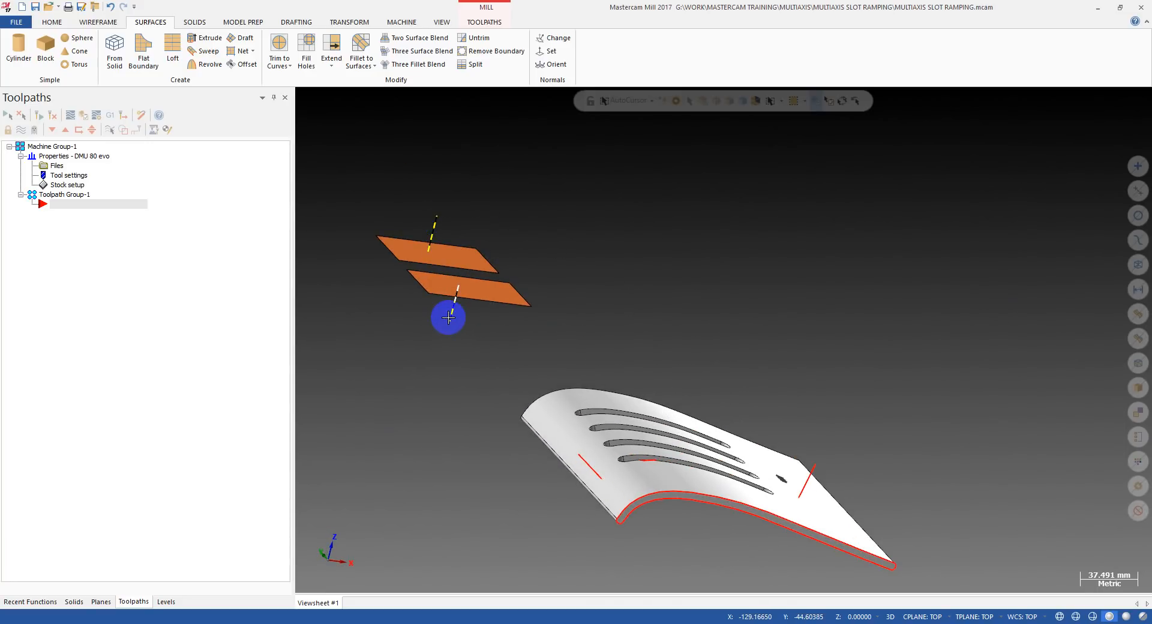
In the top view, draw a horizontal line through the middle of each rectangle, extending past both side edges.
key(alt+1)
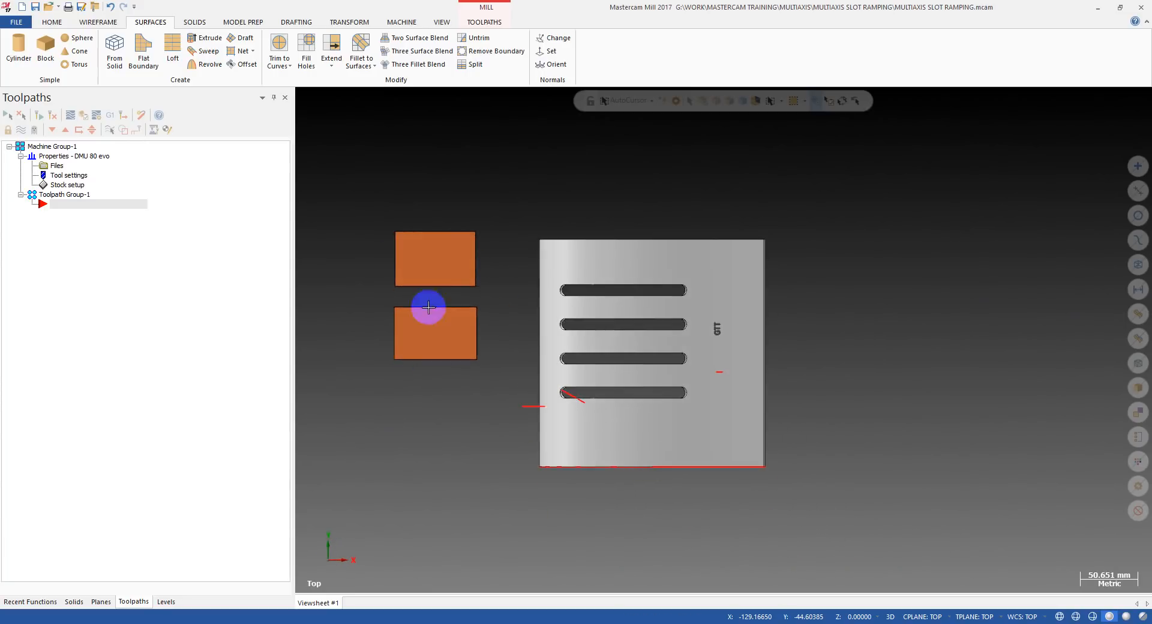
click(98, 22)
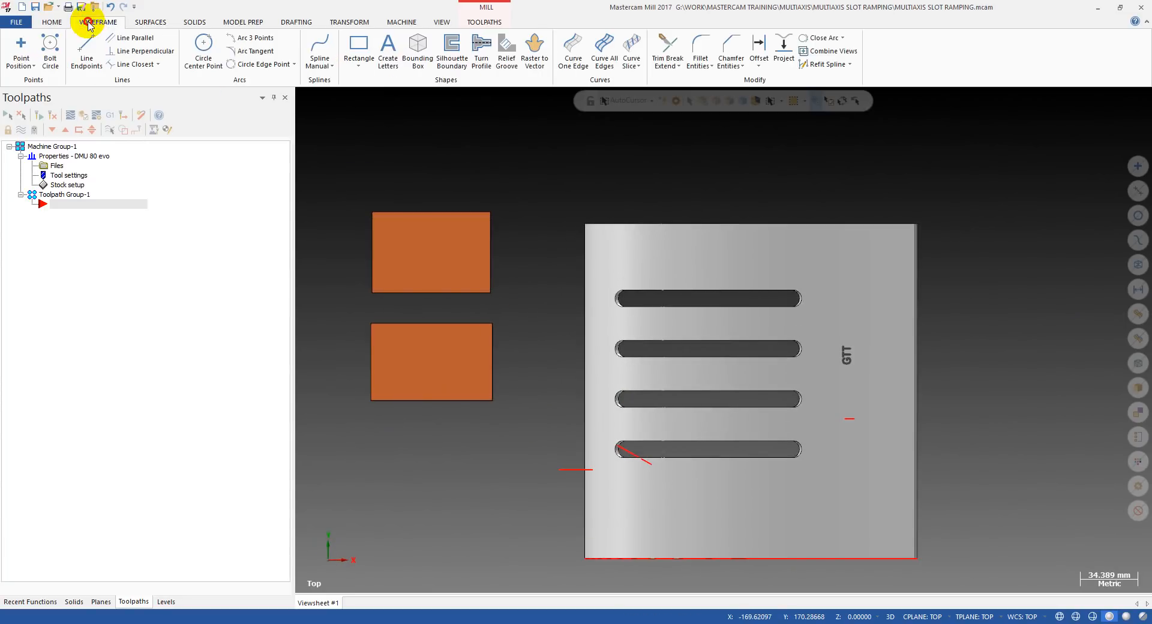
click(87, 48)
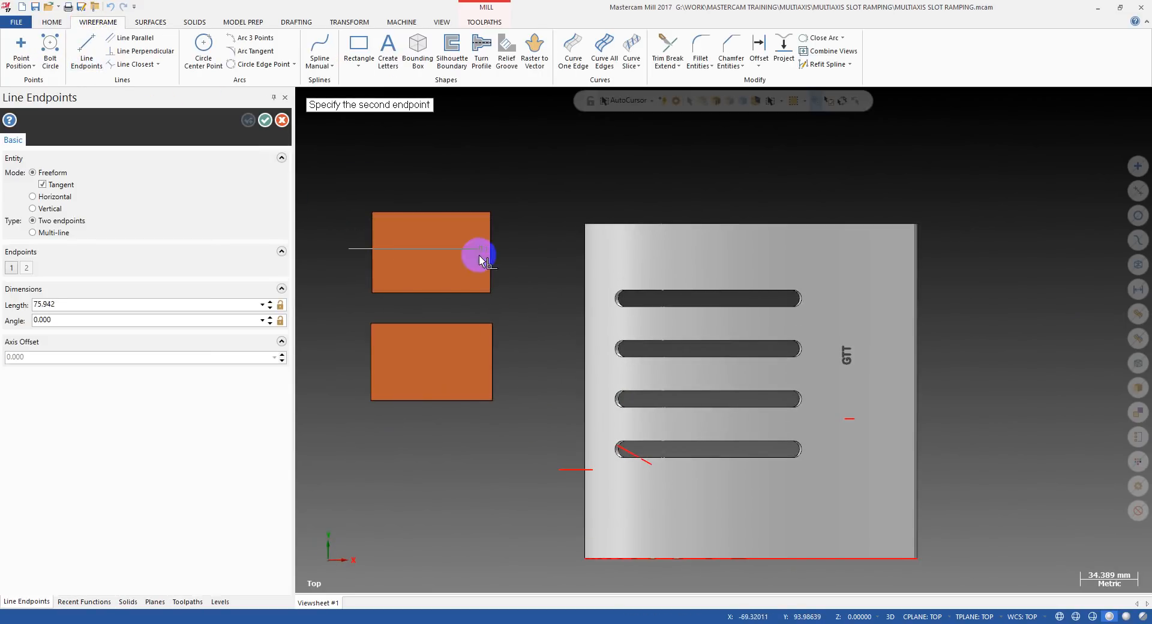
click(527, 257)
click(352, 365)
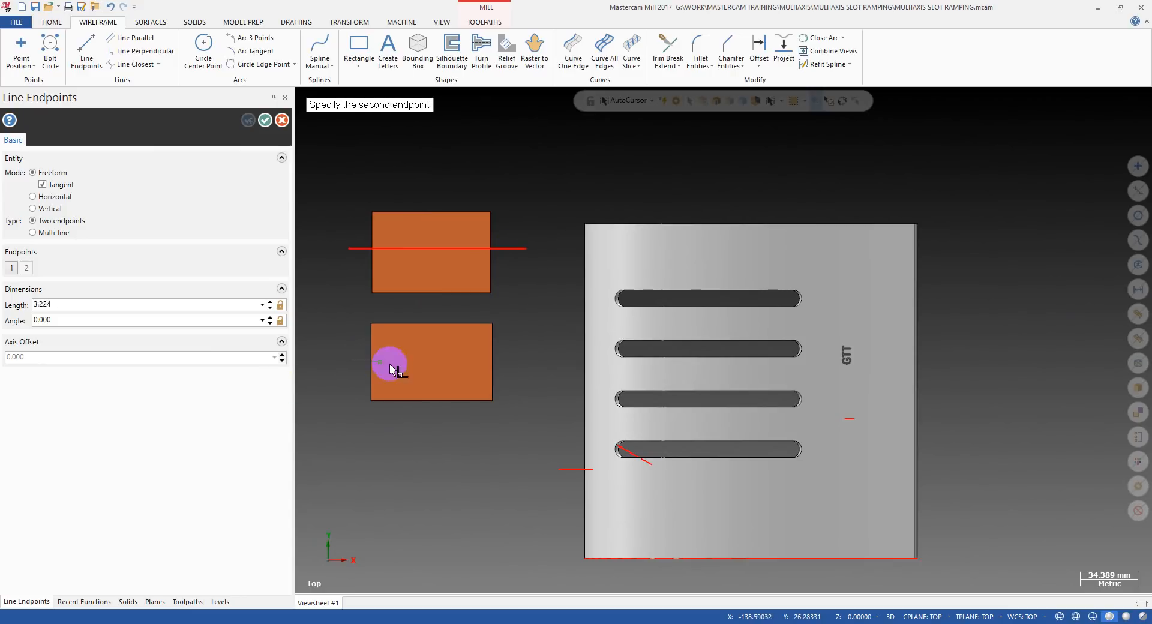
click(510, 363)
key(Escape)
Start a multiaxis Project Curve toolpath with the NC name MULTIAXIS SLOT RAMPING and select the 6 mm flat end mill.
middle_drag(510, 363, 432, 234)
key(alt+1)
click(484, 22)
click(567, 65)
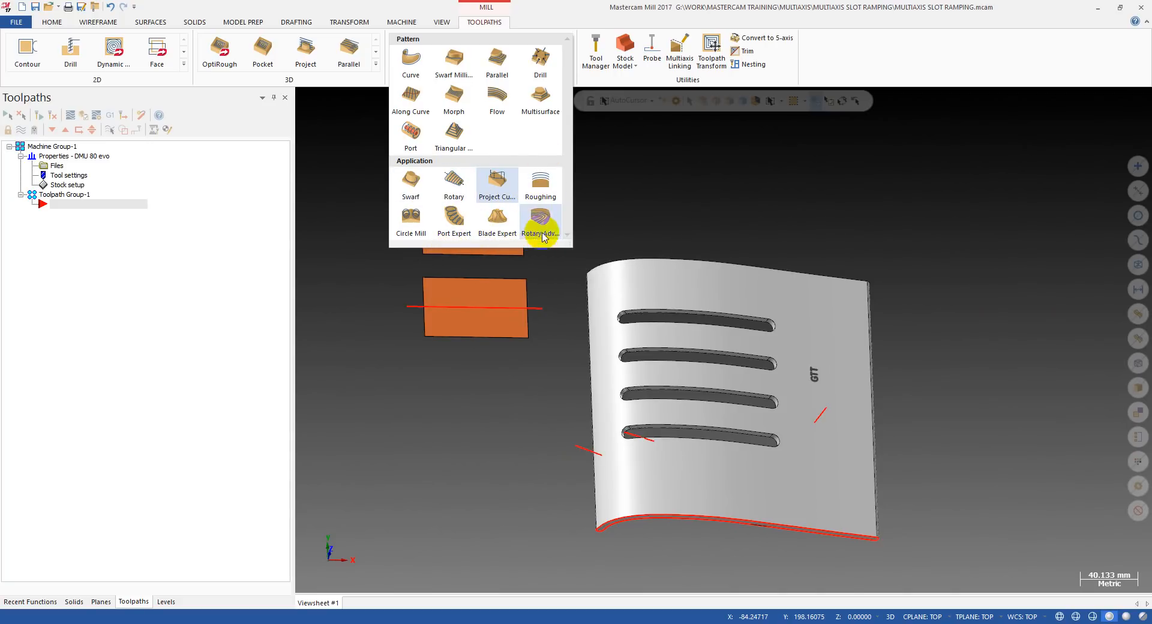
click(496, 183)
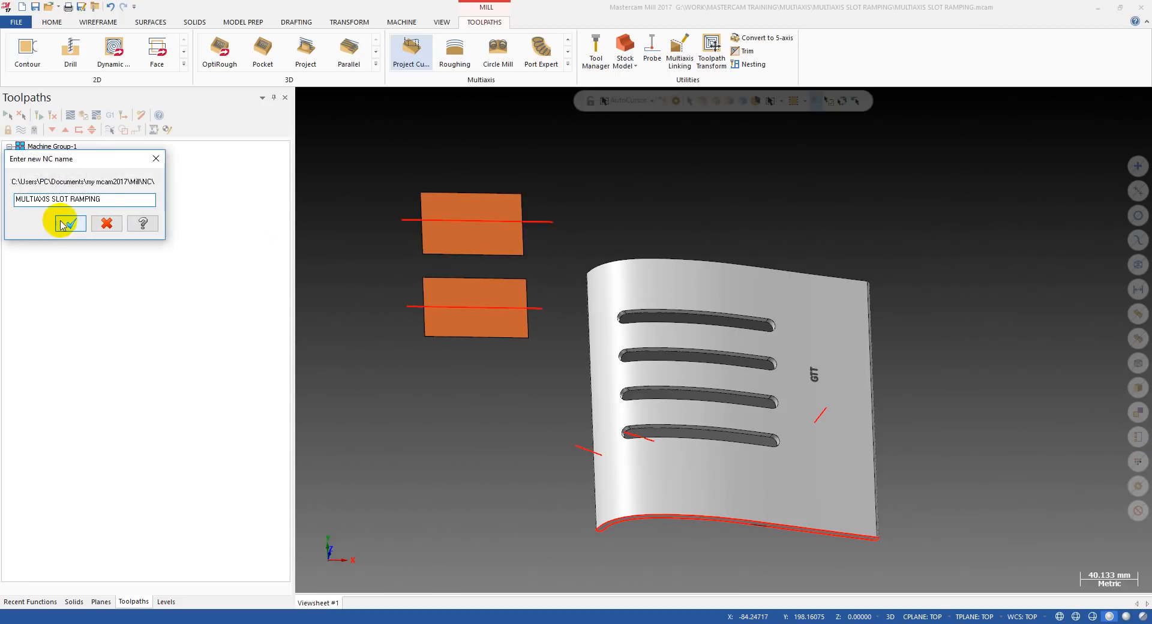
click(66, 224)
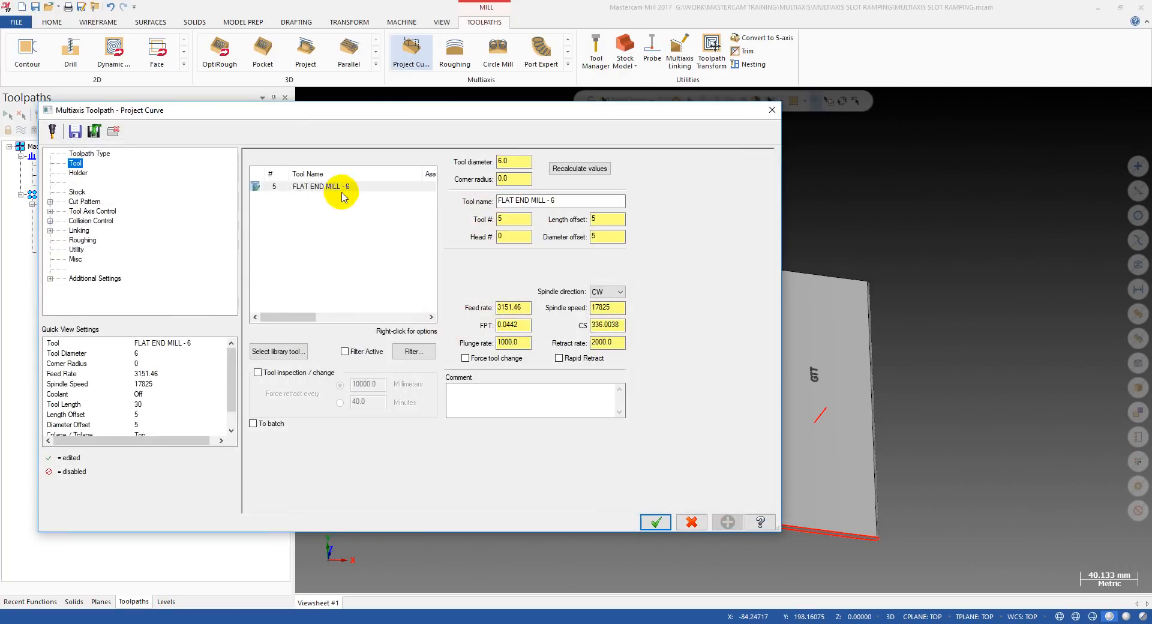
click(329, 191)
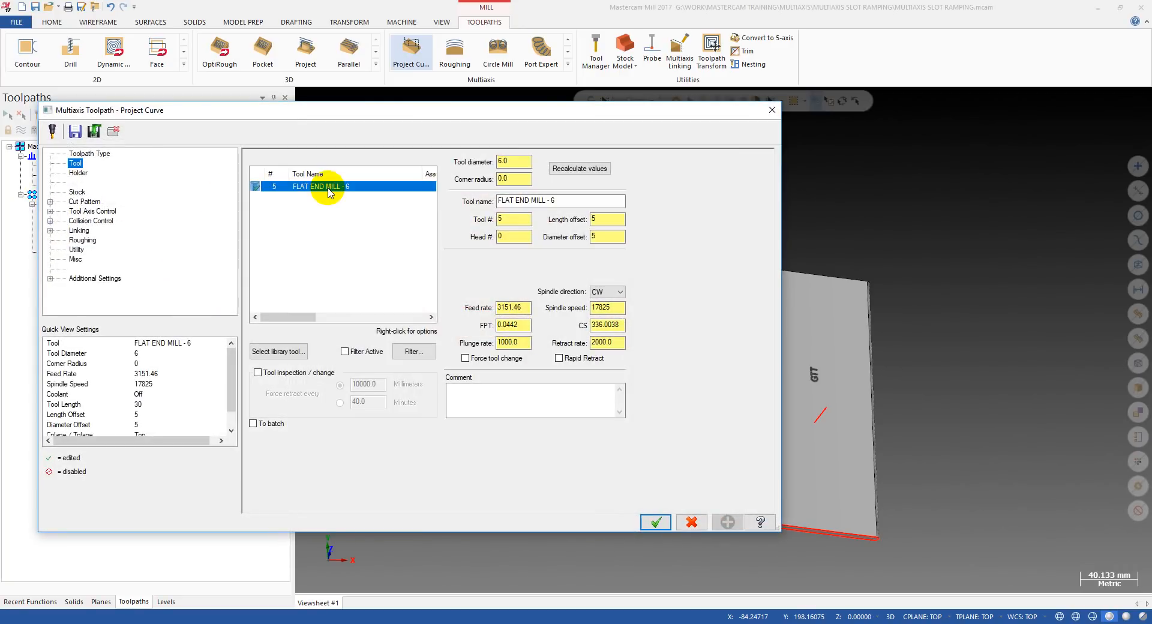
In the toolpath's cut pattern, chain the two horizontal wireframe lines across the rectangles as the projection curves.
click(84, 202)
click(283, 204)
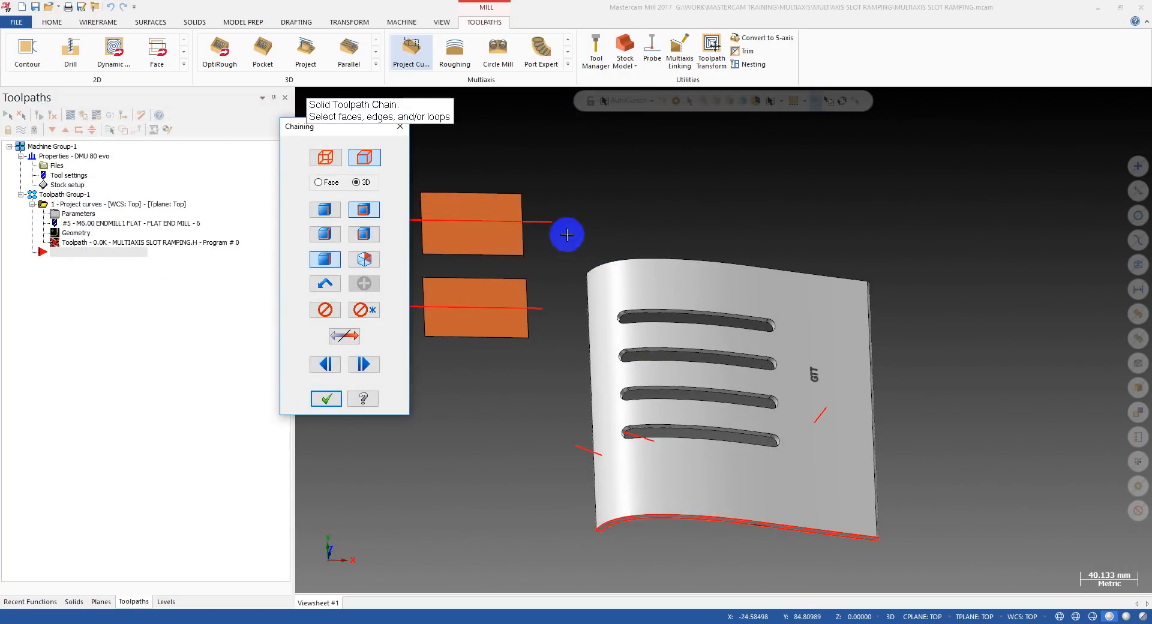
click(325, 156)
click(540, 221)
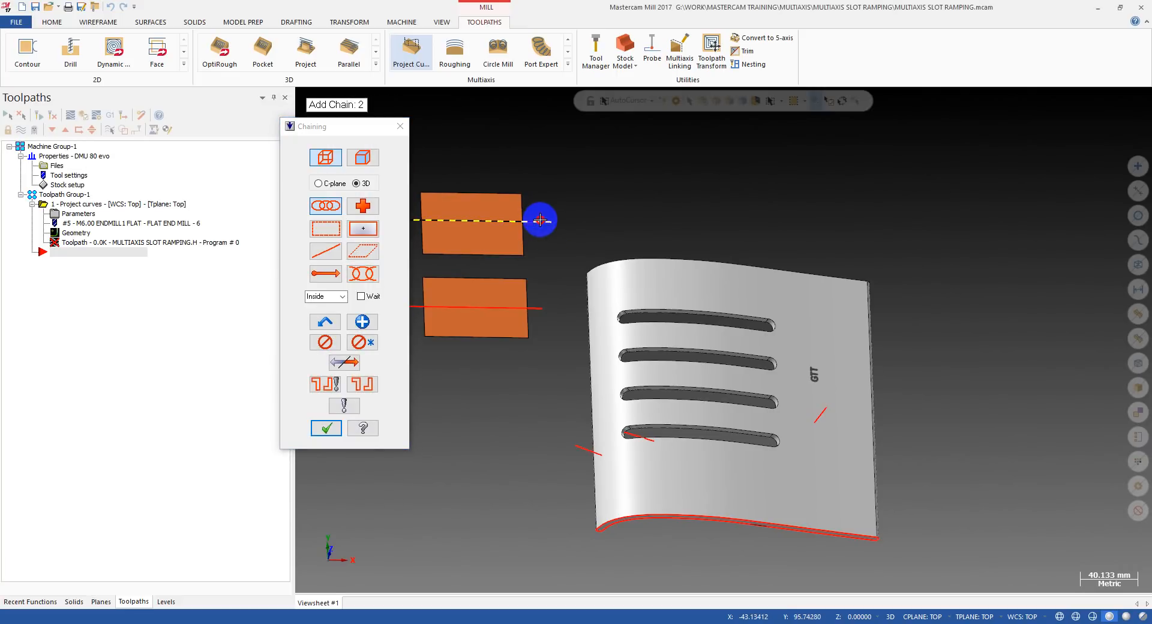
click(545, 307)
scroll(604, 282, down, 2)
click(326, 428)
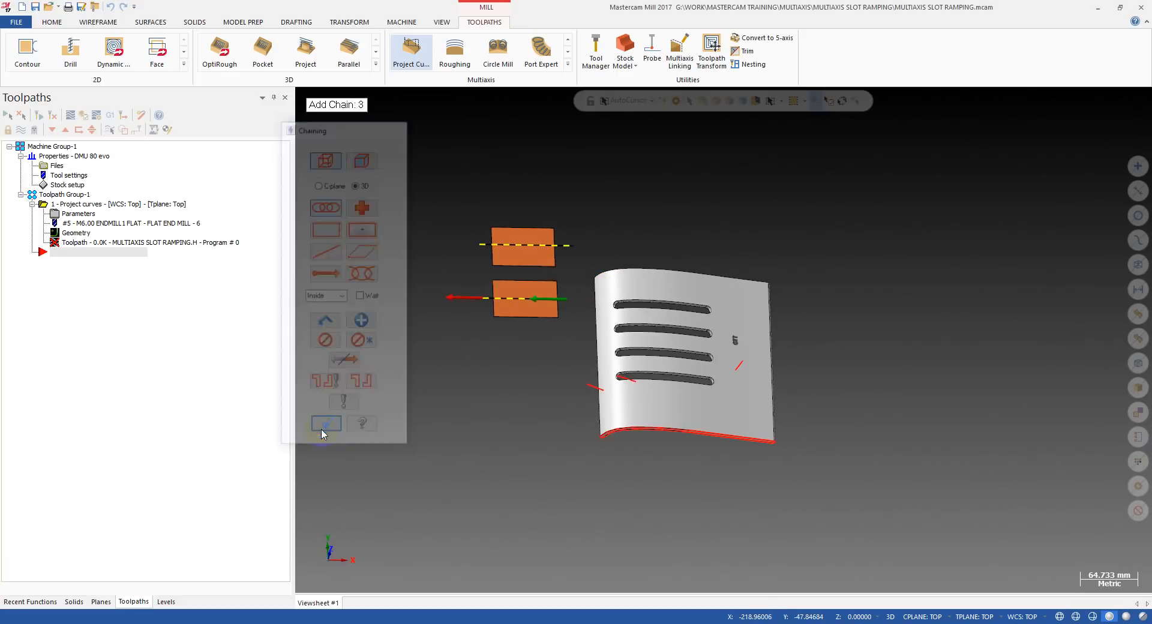
Select the two orange rectangles as the drive surfaces for the Project Curve cut pattern.
click(303, 250)
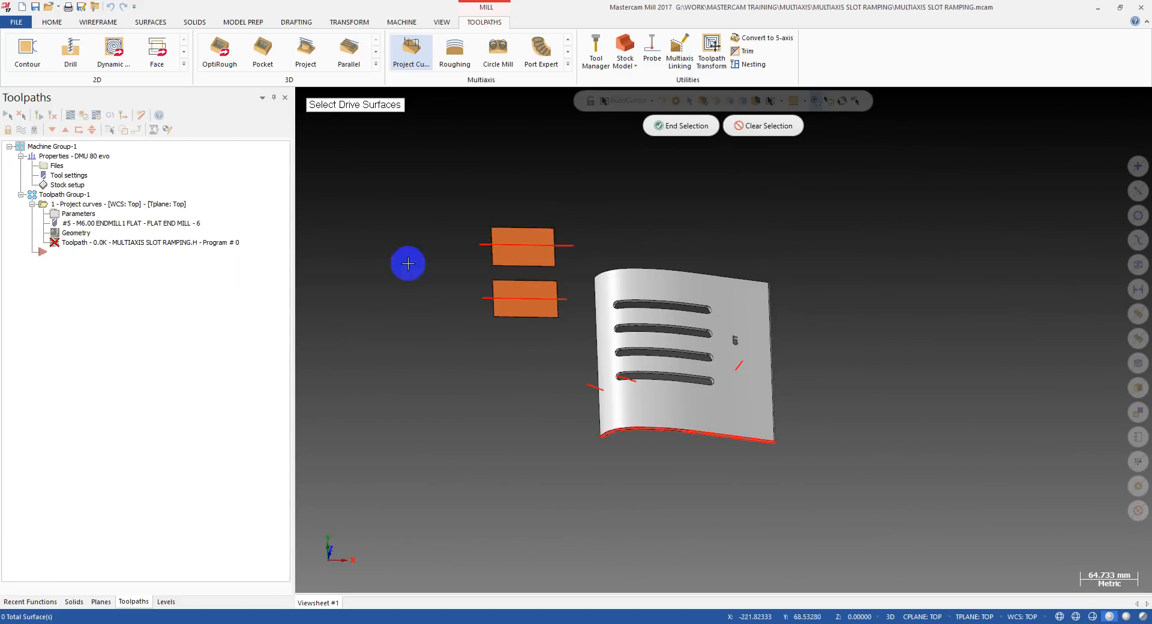
click(537, 255)
click(519, 301)
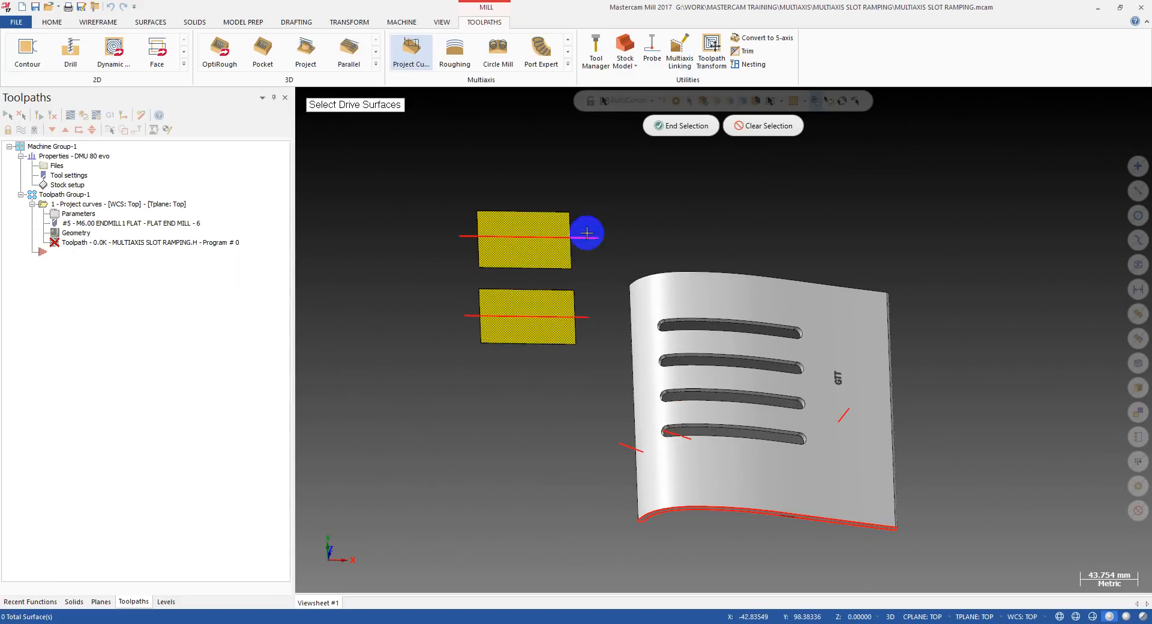
click(677, 128)
click(323, 242)
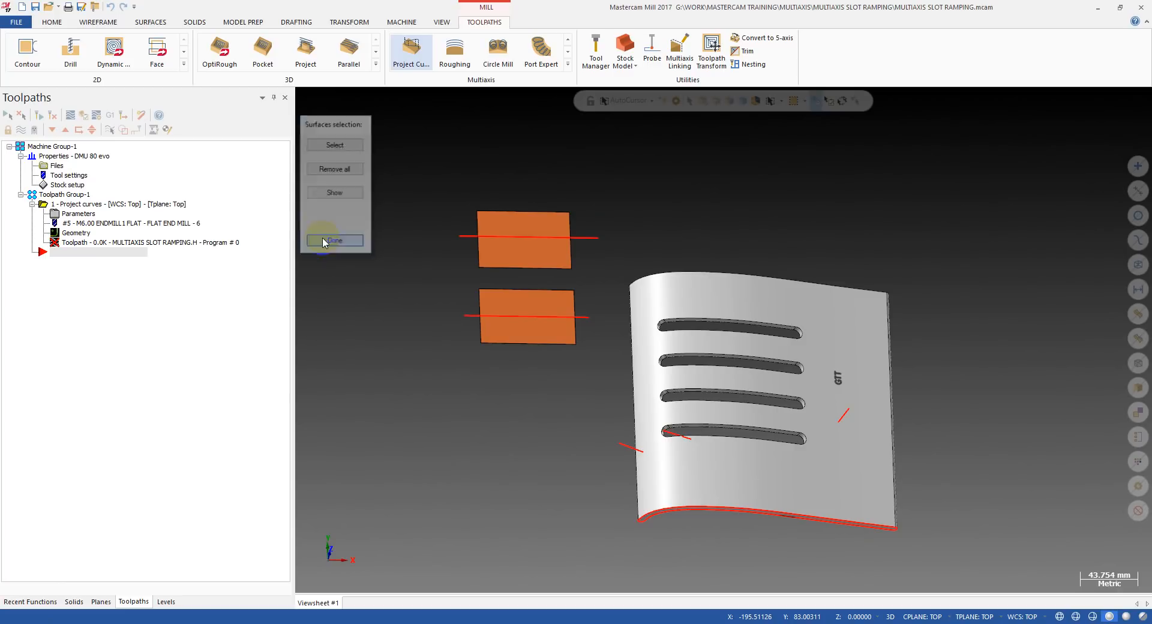
Set the tool axis control to Surface and disable the first collision control check.
click(90, 211)
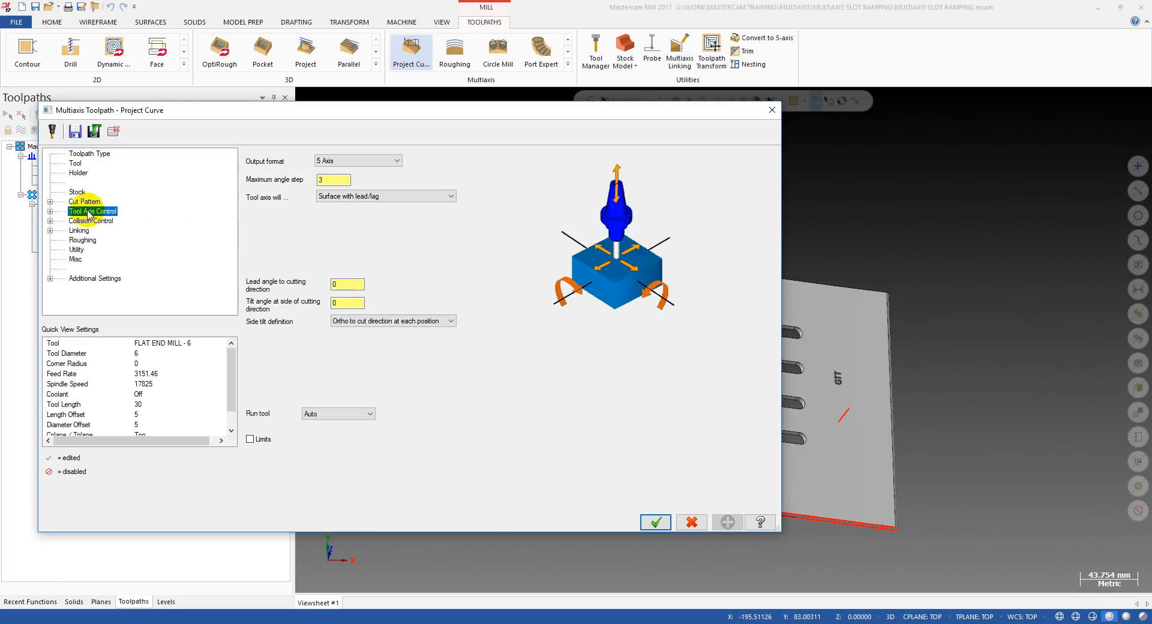
click(351, 197)
click(346, 214)
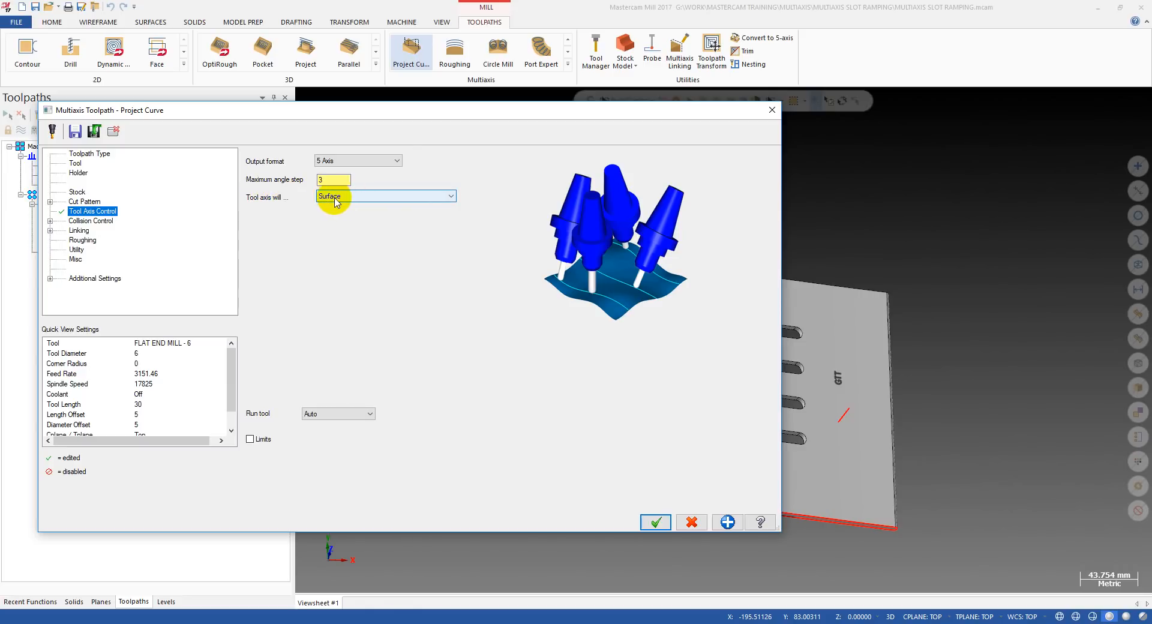
click(90, 222)
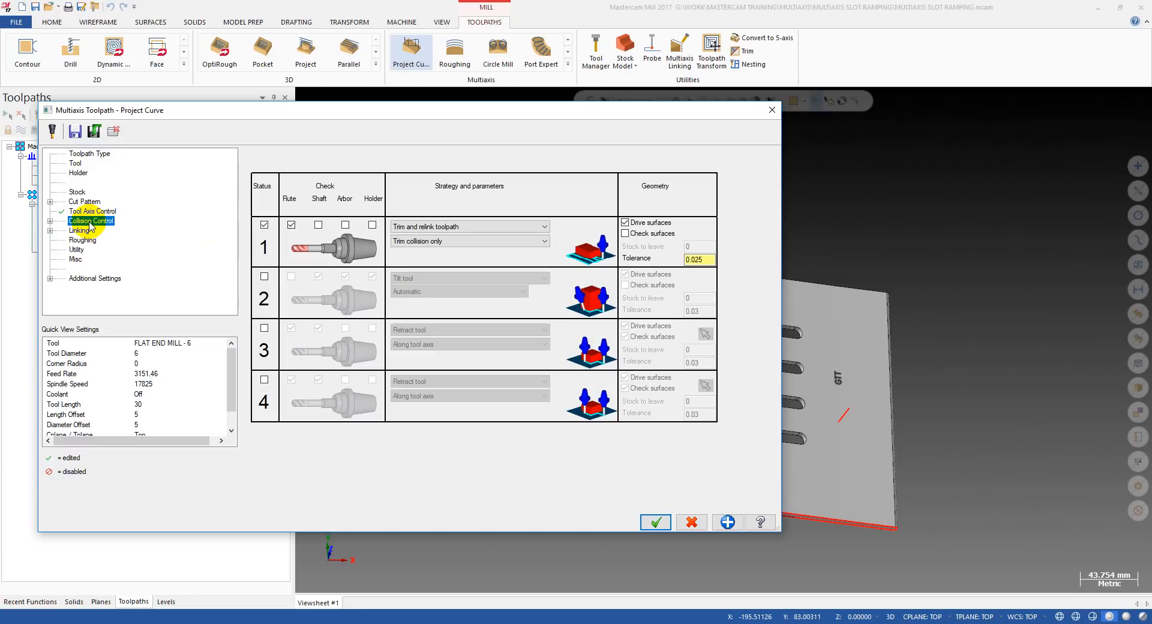
click(265, 225)
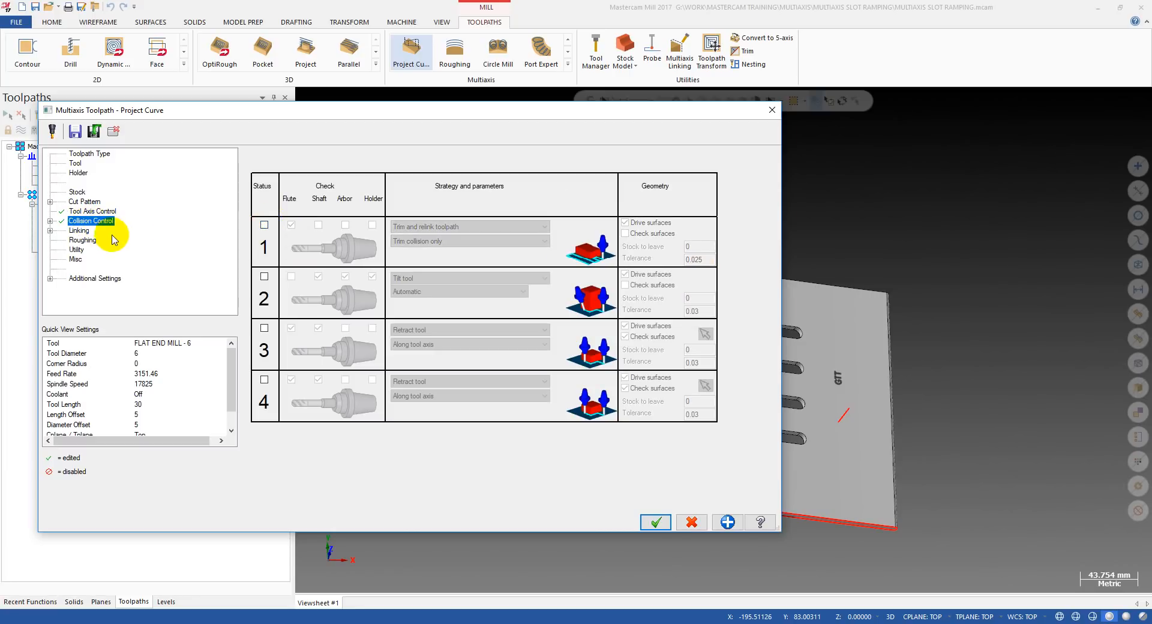
Set the linking to incremental direct with a Sphere clearance area and generate the Project Curve toolpath.
click(79, 231)
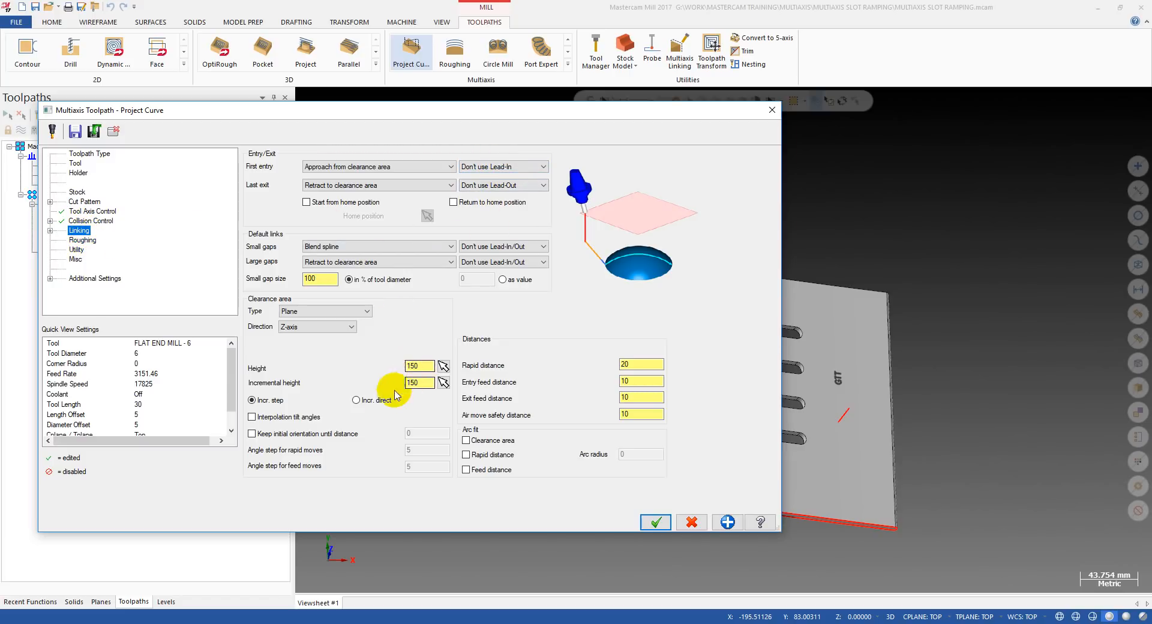
click(366, 401)
click(503, 169)
click(412, 173)
click(399, 167)
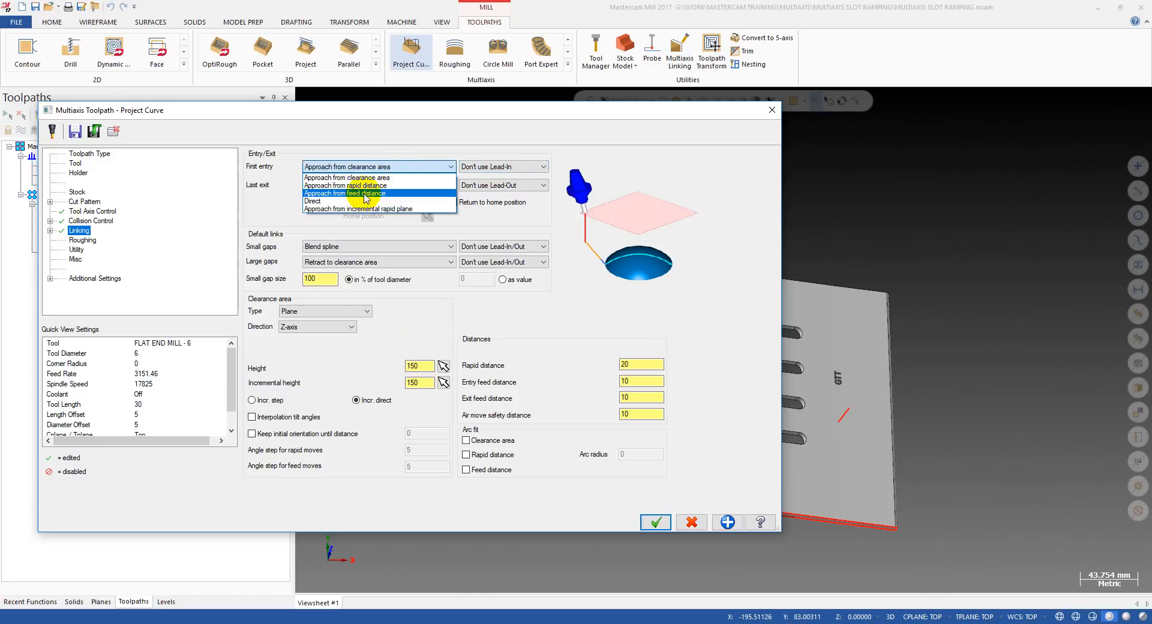
click(307, 343)
click(318, 312)
click(312, 338)
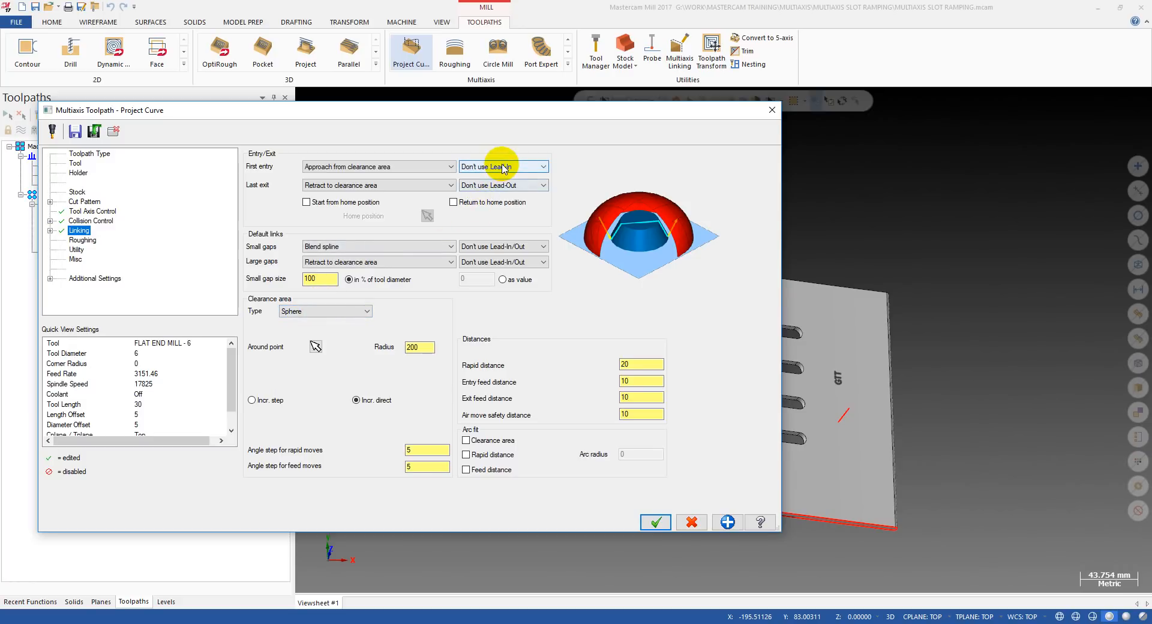
click(654, 520)
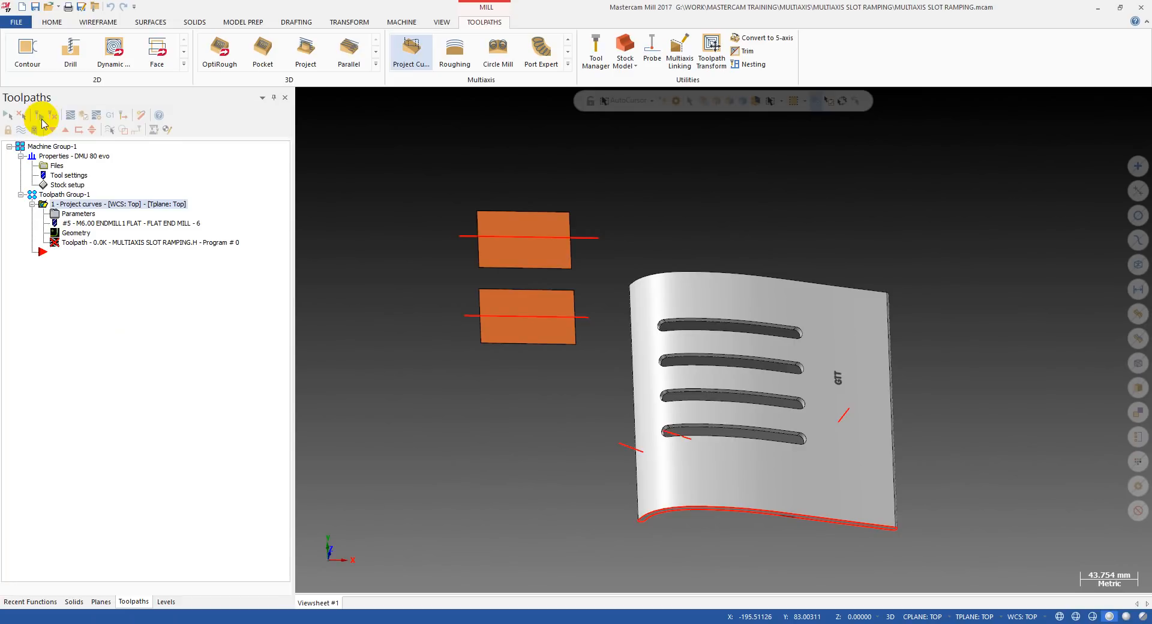
Backplot the Project Curve toolpath and examine the tool's approach side on each of the two rectangles.
click(89, 241)
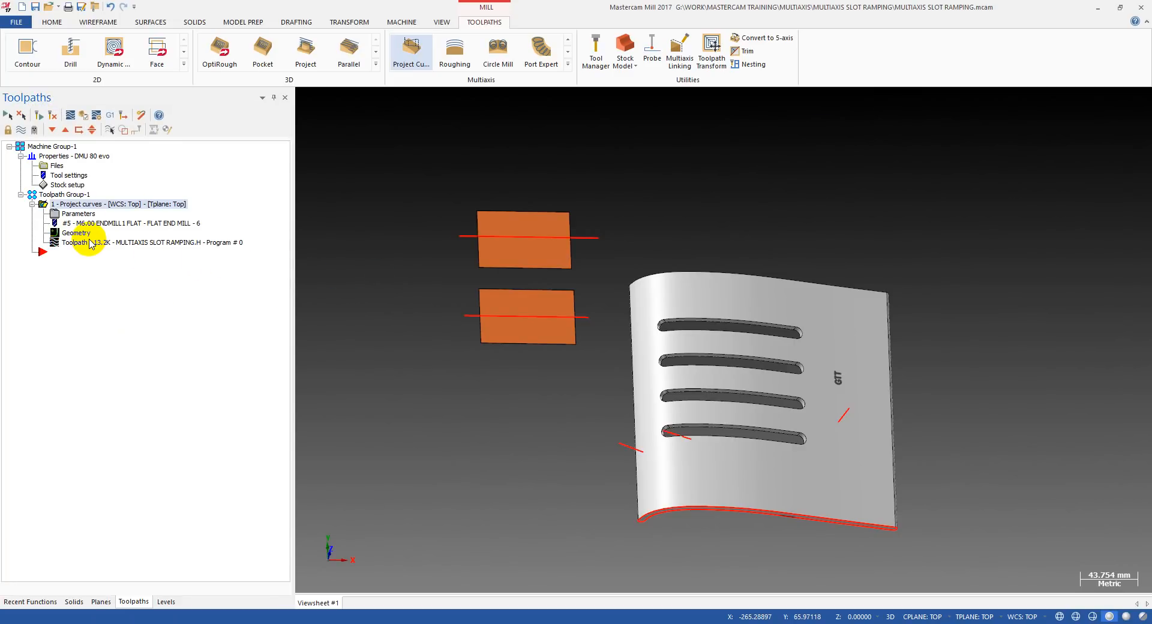
key(s)
key(s)
key(s)
key(s)
middle_drag(562, 263, 555, 237)
scroll(553, 236, up, 2)
key(Escape)
click(92, 242)
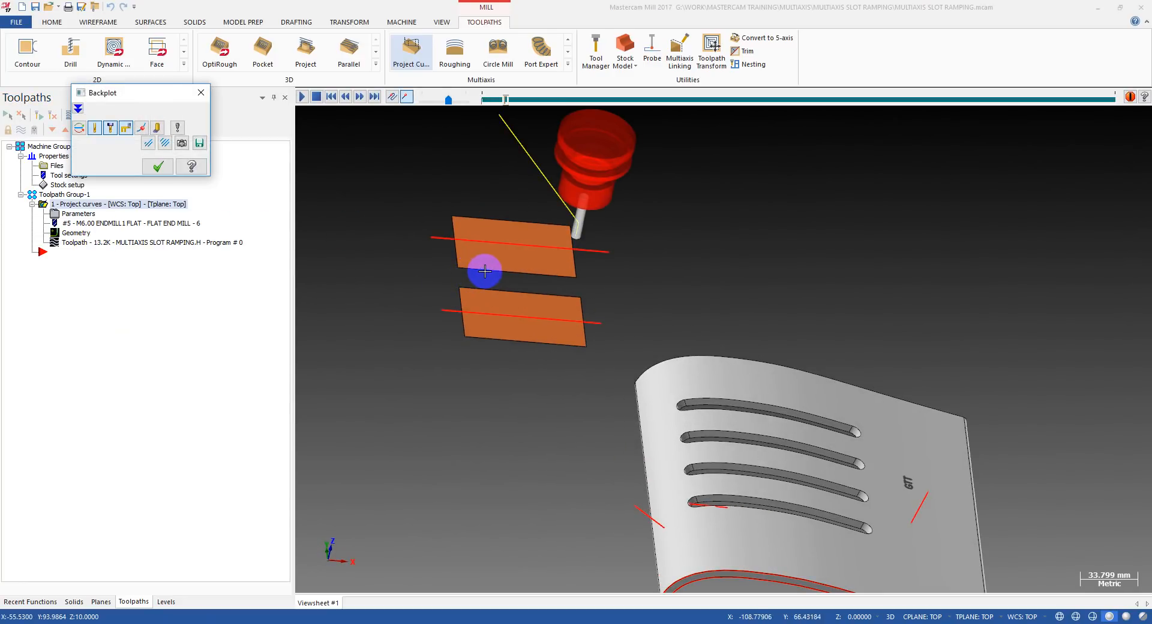
scroll(498, 264, up, 4)
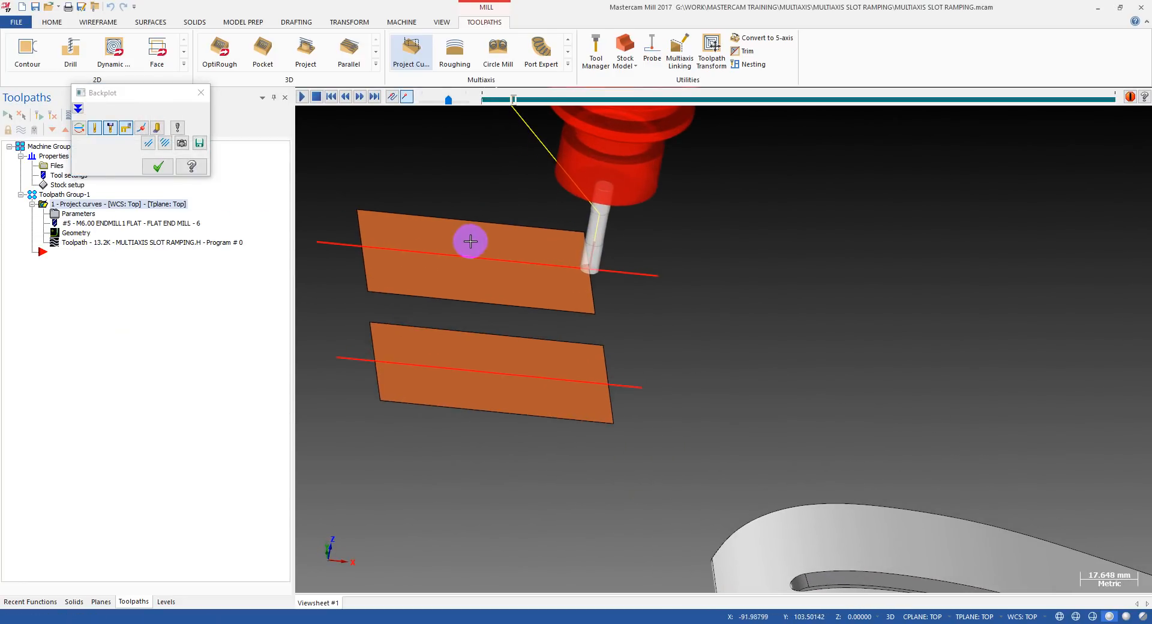
middle_drag(461, 230, 625, 134)
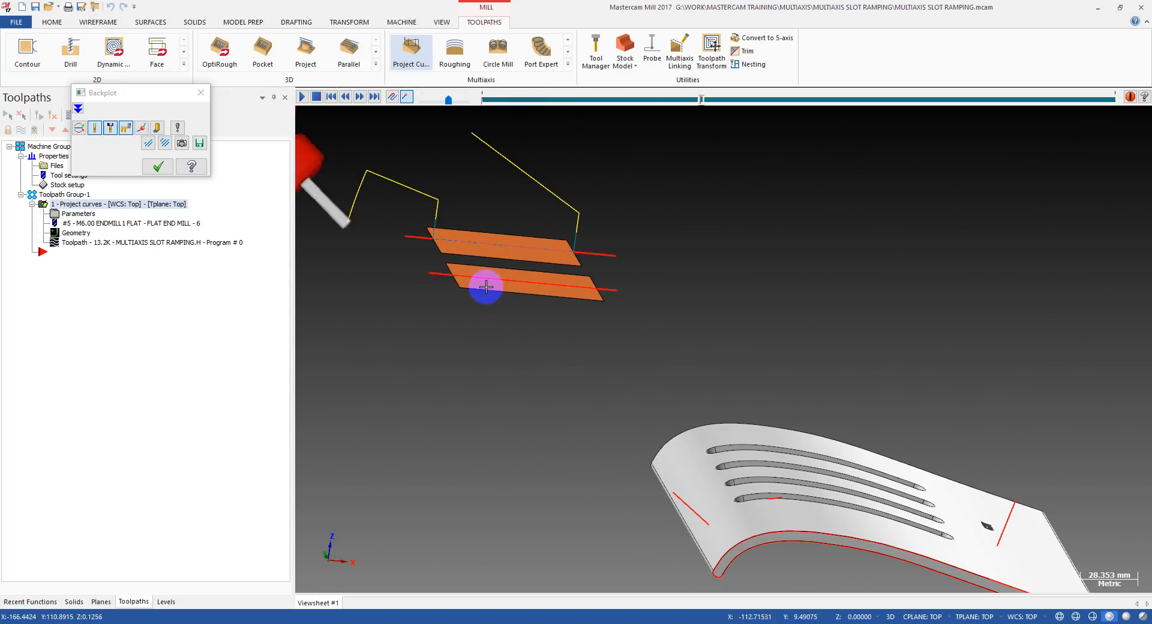
middle_drag(496, 283, 427, 358)
middle_drag(436, 397, 641, 320)
key(alt+1)
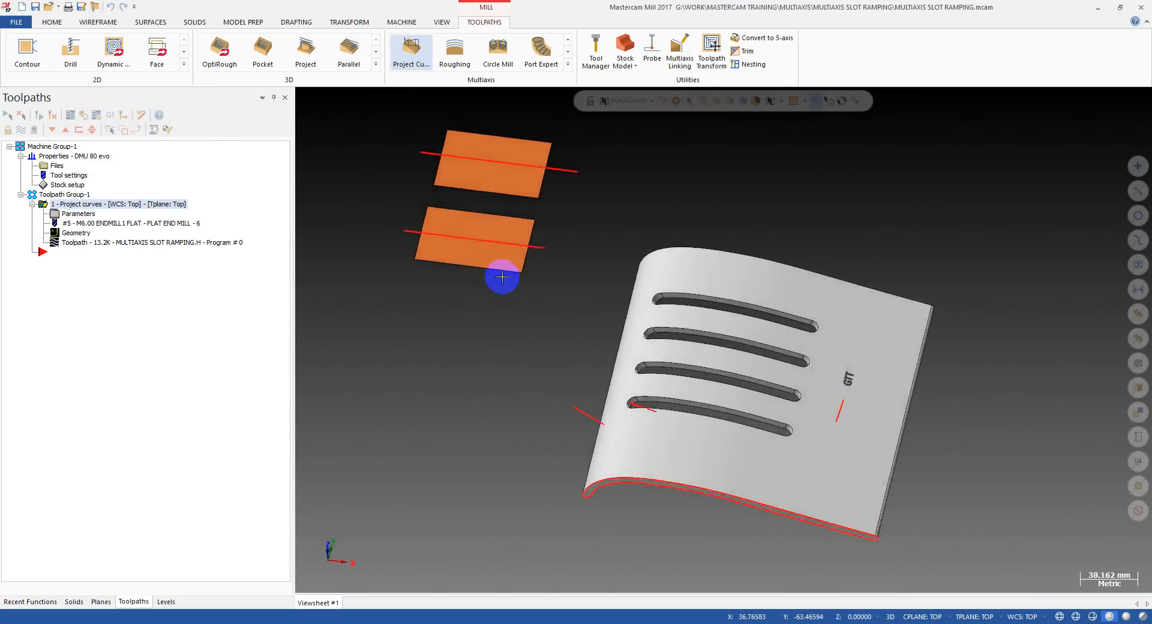
Flip the surface normal of the upper rectangle.
middle_drag(579, 338, 574, 310)
scroll(576, 270, down, 3)
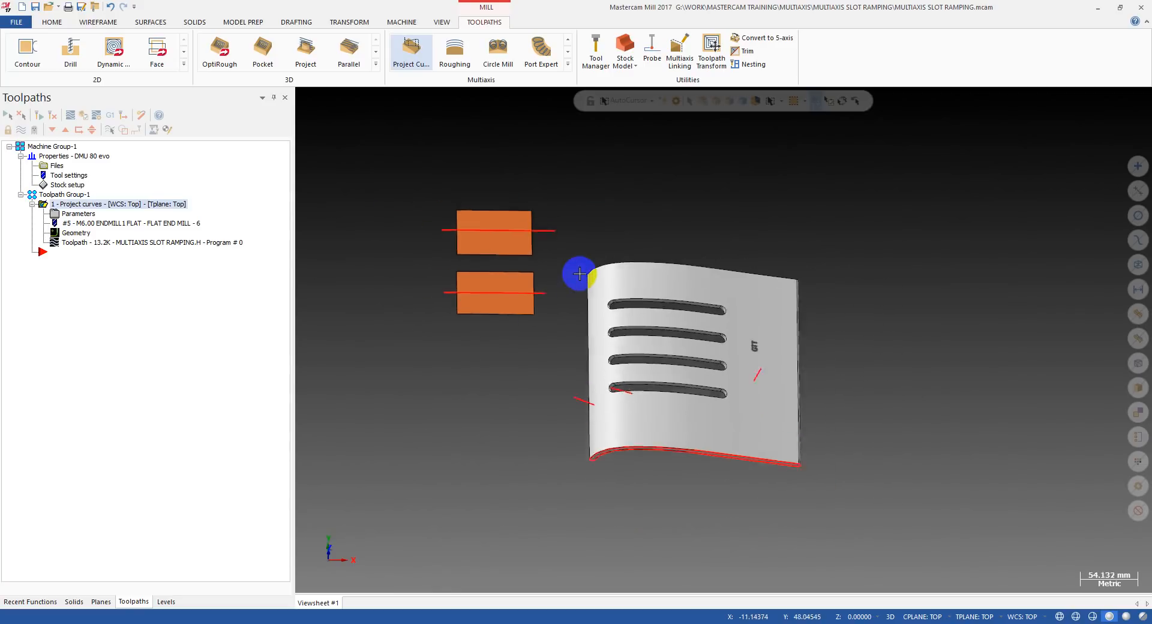
click(51, 22)
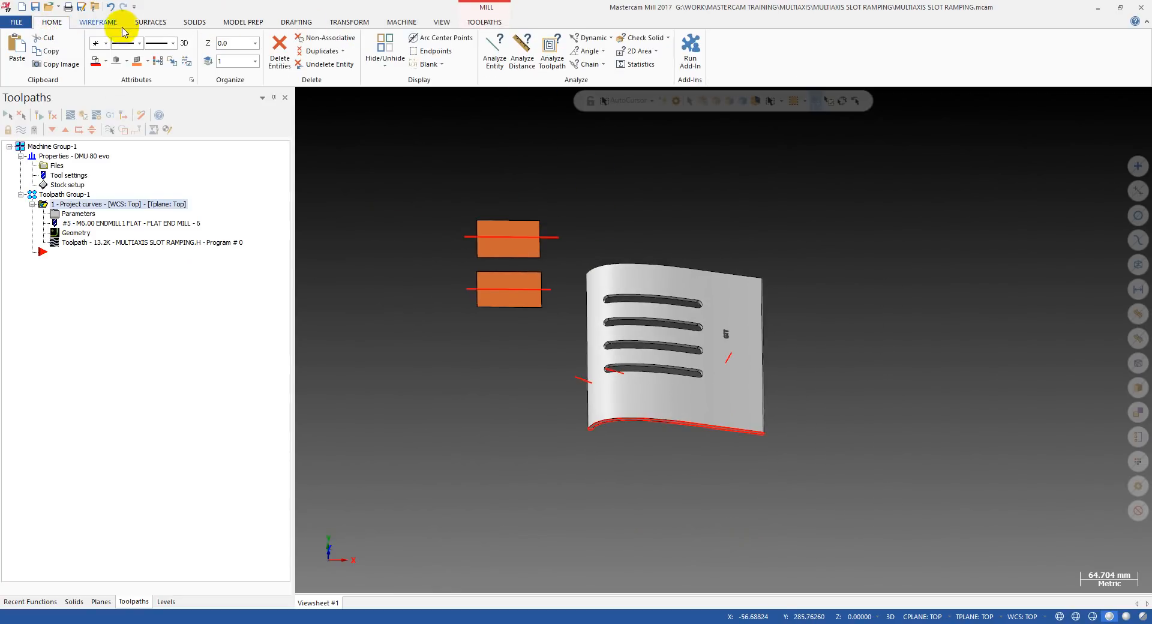
click(147, 23)
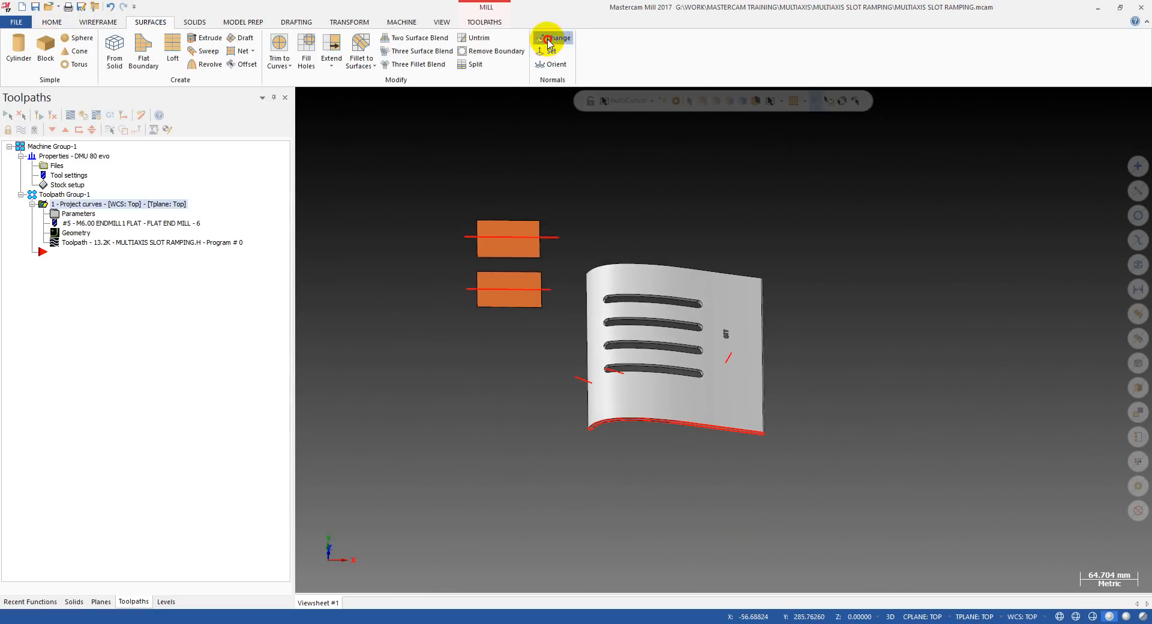
click(547, 43)
scroll(545, 215, up, 3)
click(478, 228)
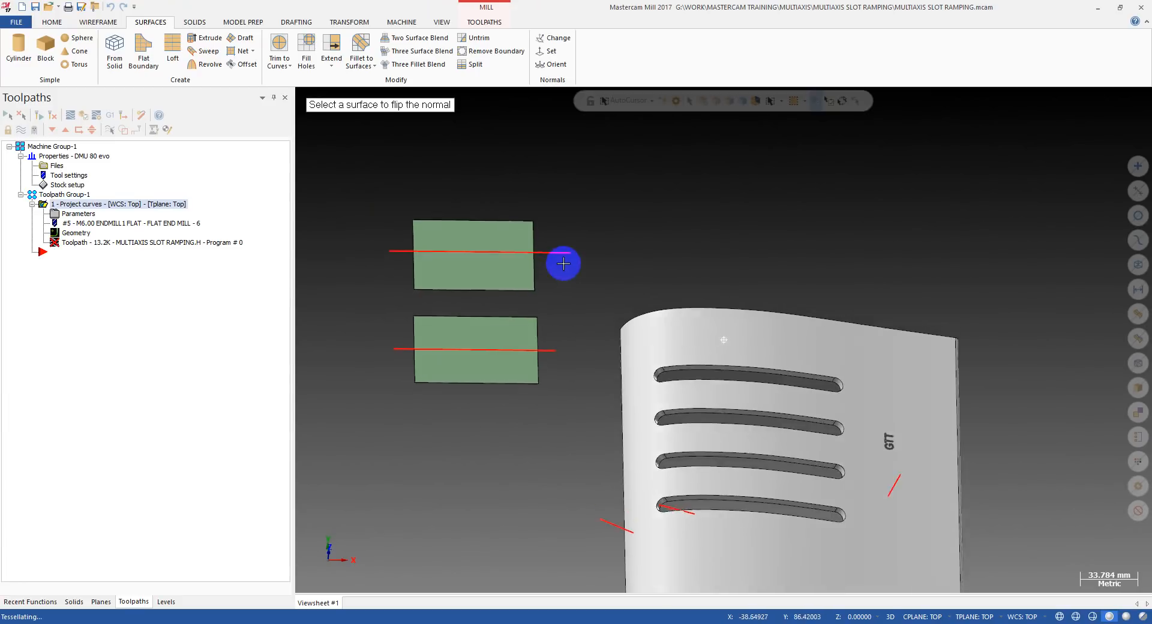
middle_drag(563, 263, 586, 247)
key(Escape)
Try to regenerate the Project Curve operation with the flipped upper normal.
click(40, 117)
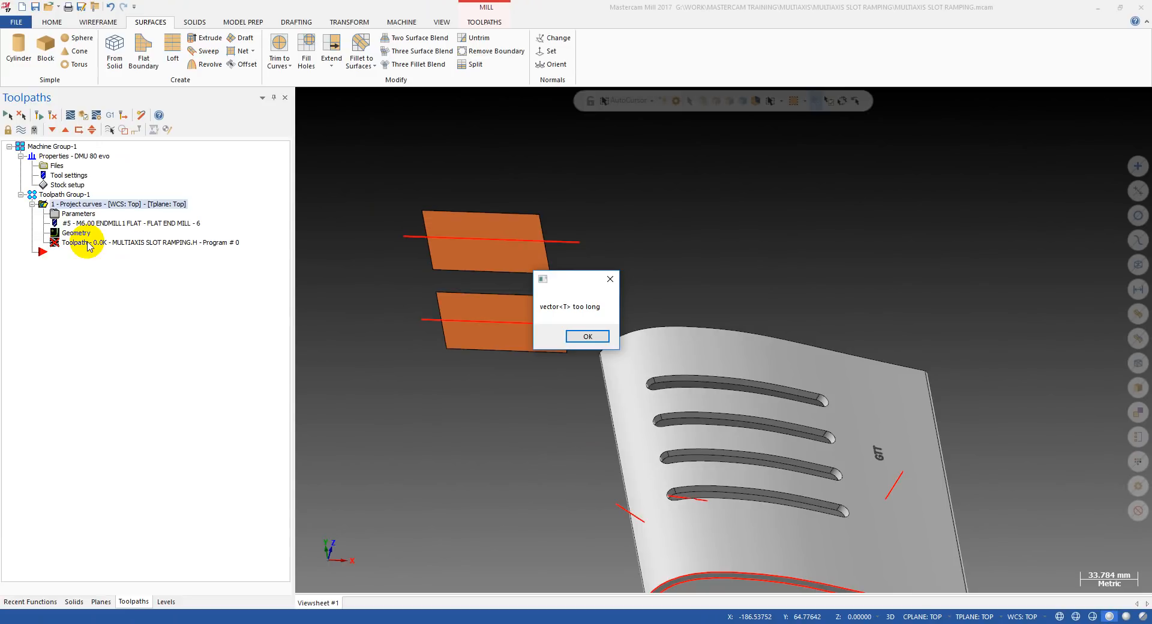
click(581, 341)
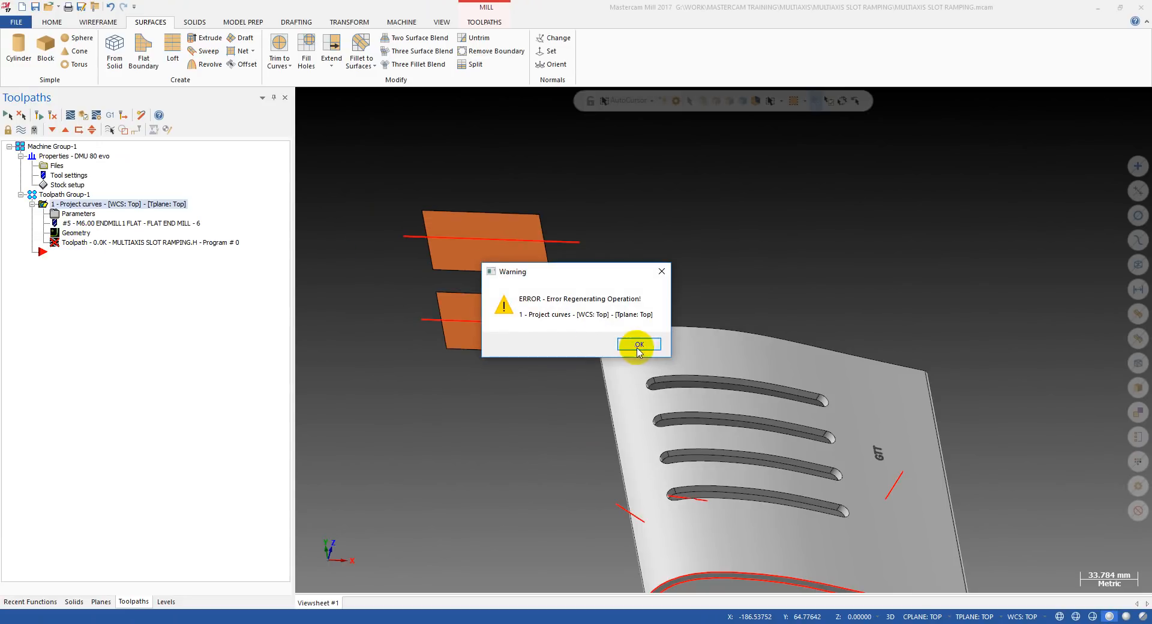
click(638, 346)
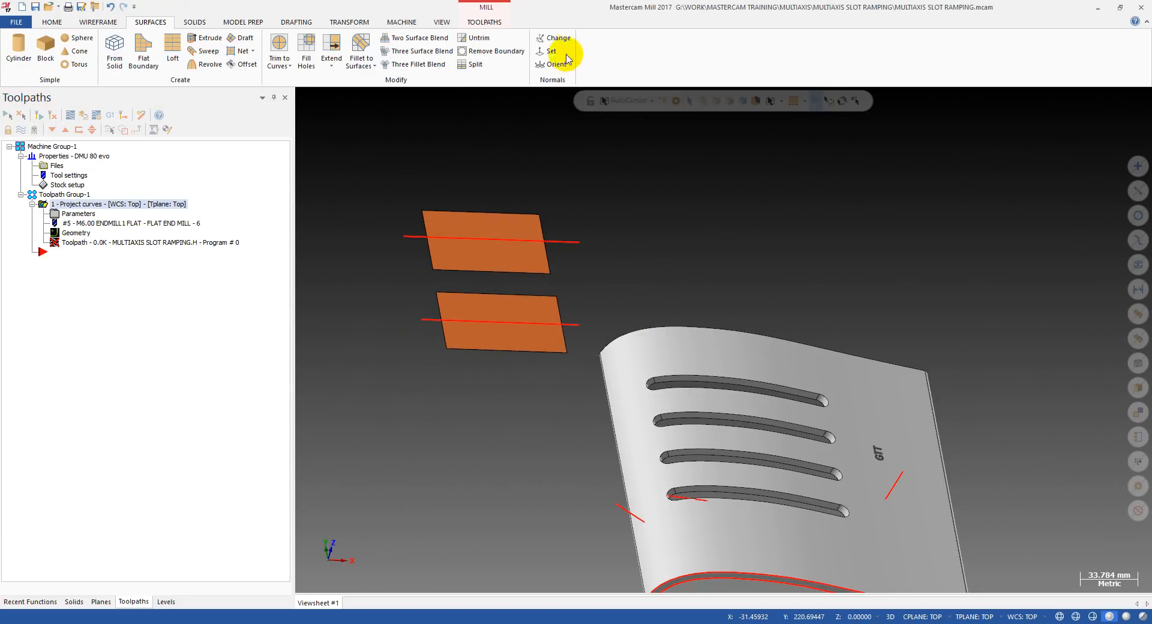
Reverse the upper rectangle's surface normal again and try to regenerate the Project Curve operation.
click(556, 40)
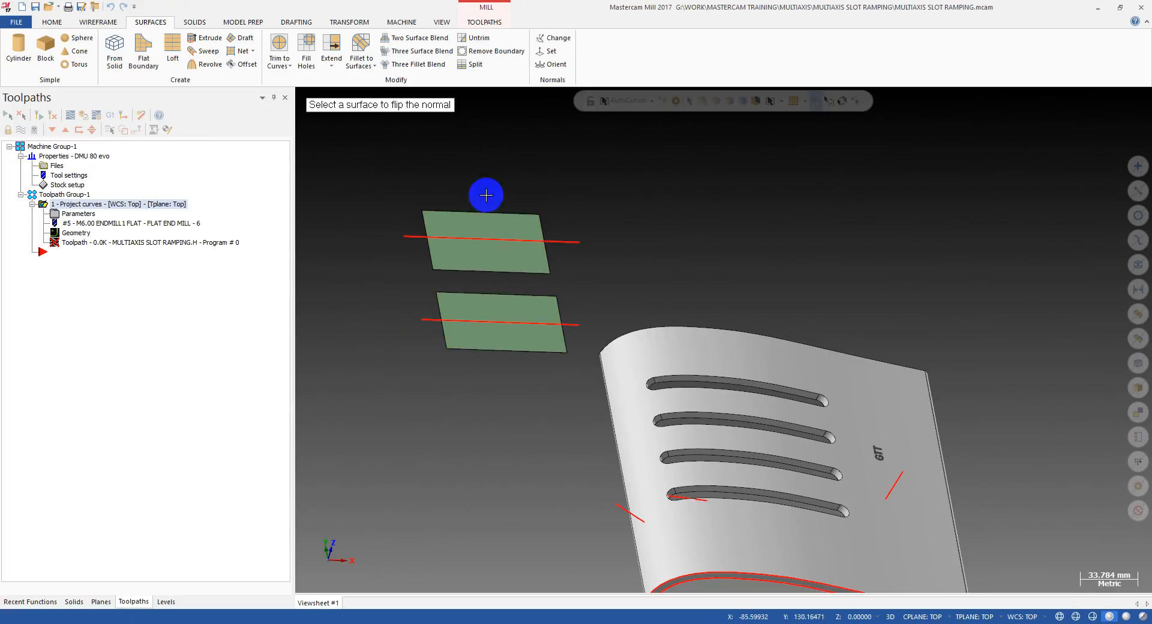
click(476, 261)
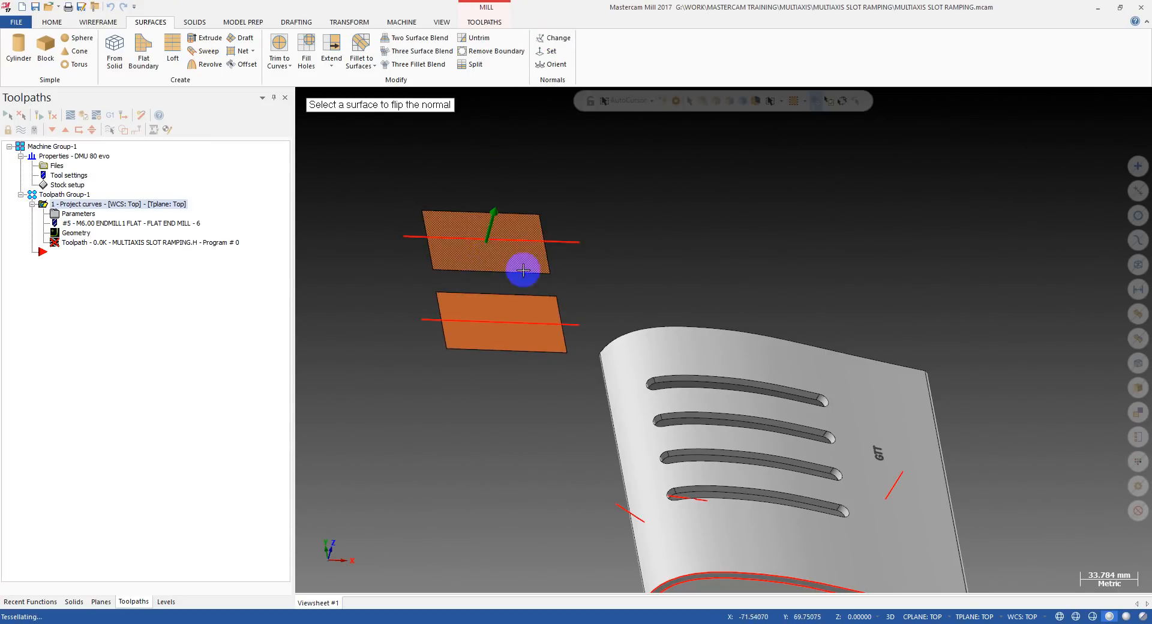
key(Escape)
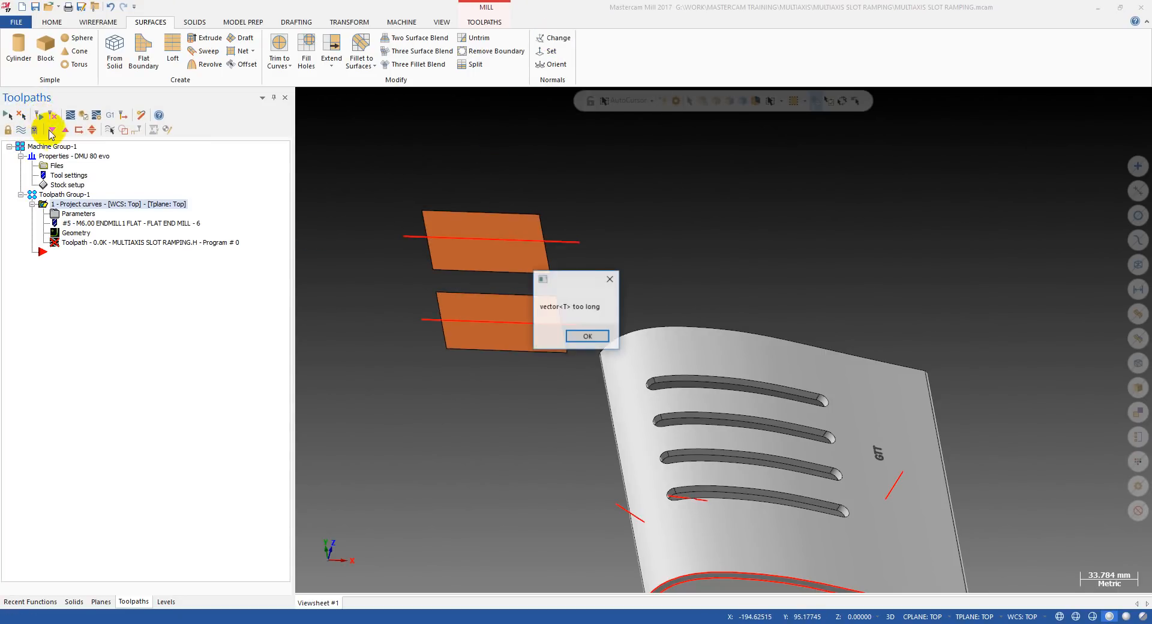
key(Return)
key(Return)
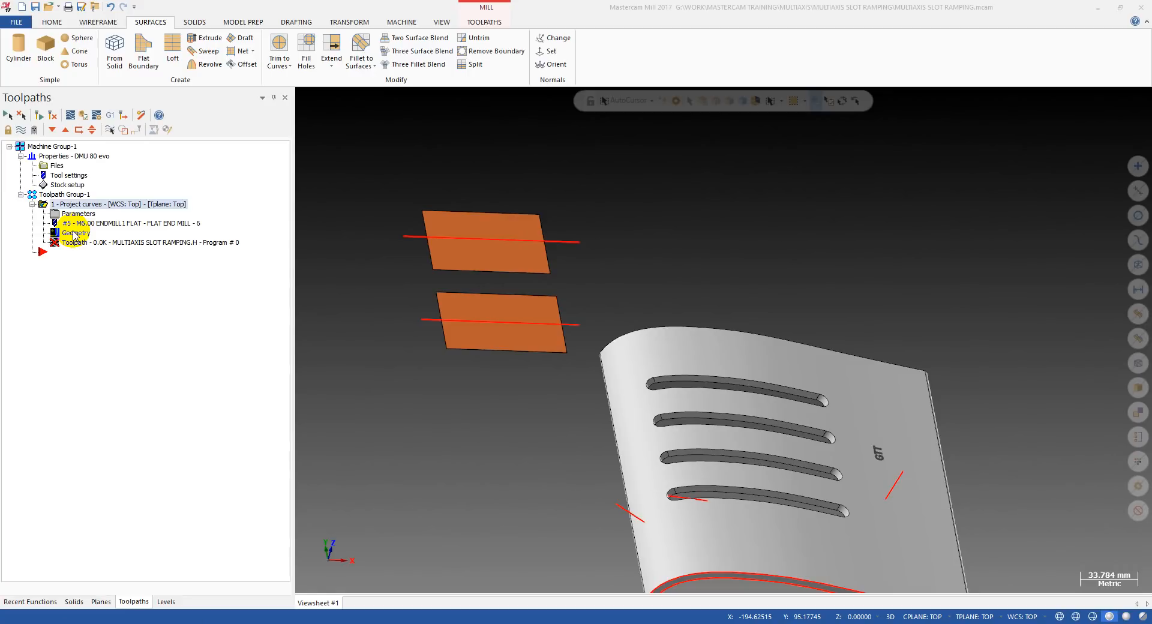
Backplot the Project Curve toolpath and inspect the tool orientation on the upper rectangle.
middle_drag(518, 255, 513, 269)
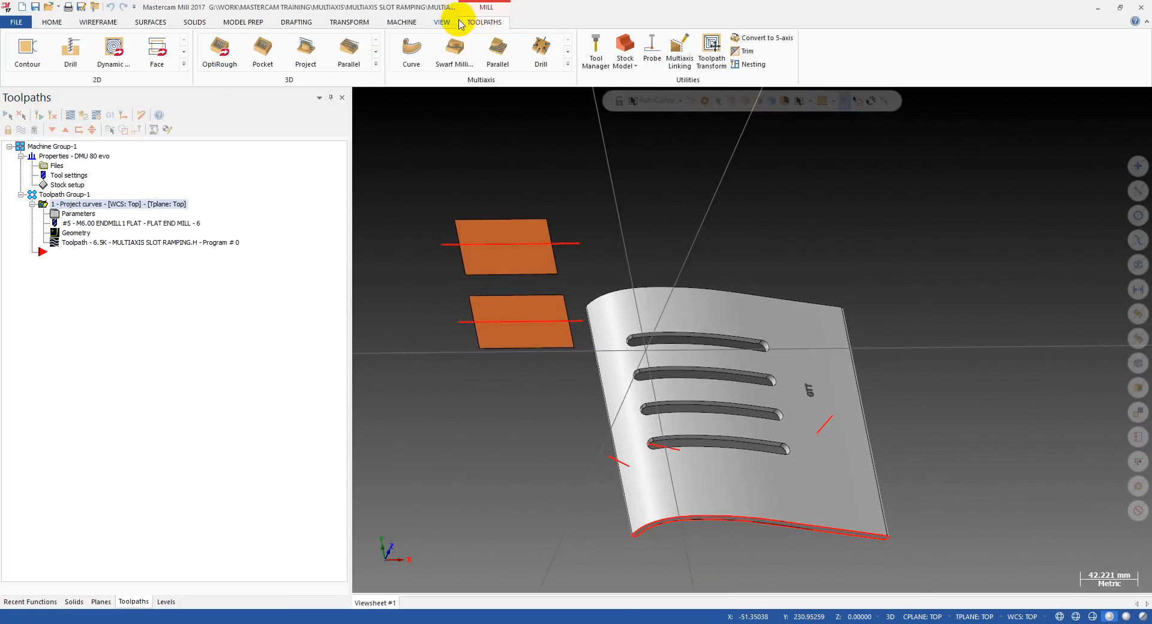
click(98, 245)
key(r)
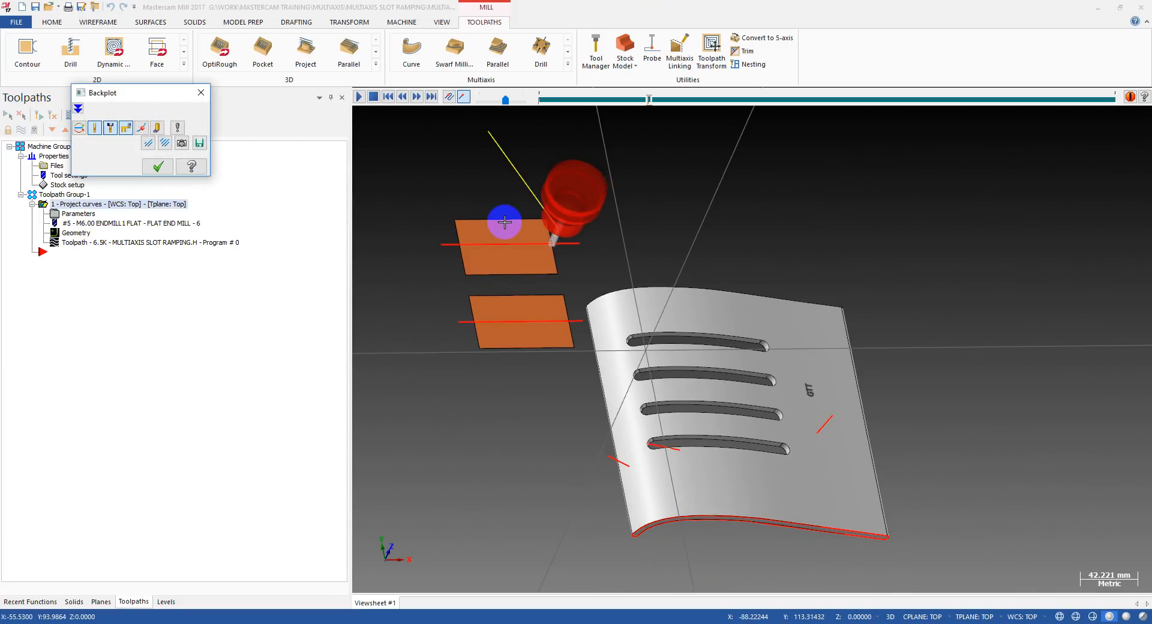
middle_drag(510, 283, 500, 194)
scroll(484, 261, up, 2)
scroll(497, 249, down, 2)
scroll(438, 217, down, 1)
key(Escape)
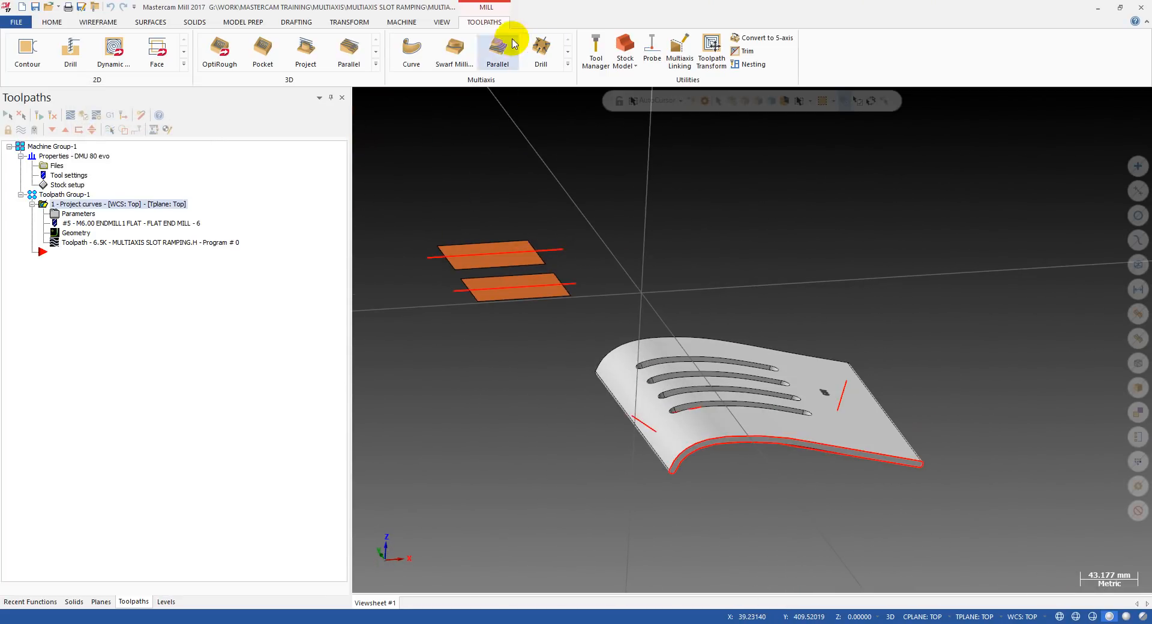
Change the surface normal direction of the upper rectangle and regenerate the Project Curve toolpath.
click(107, 23)
click(150, 22)
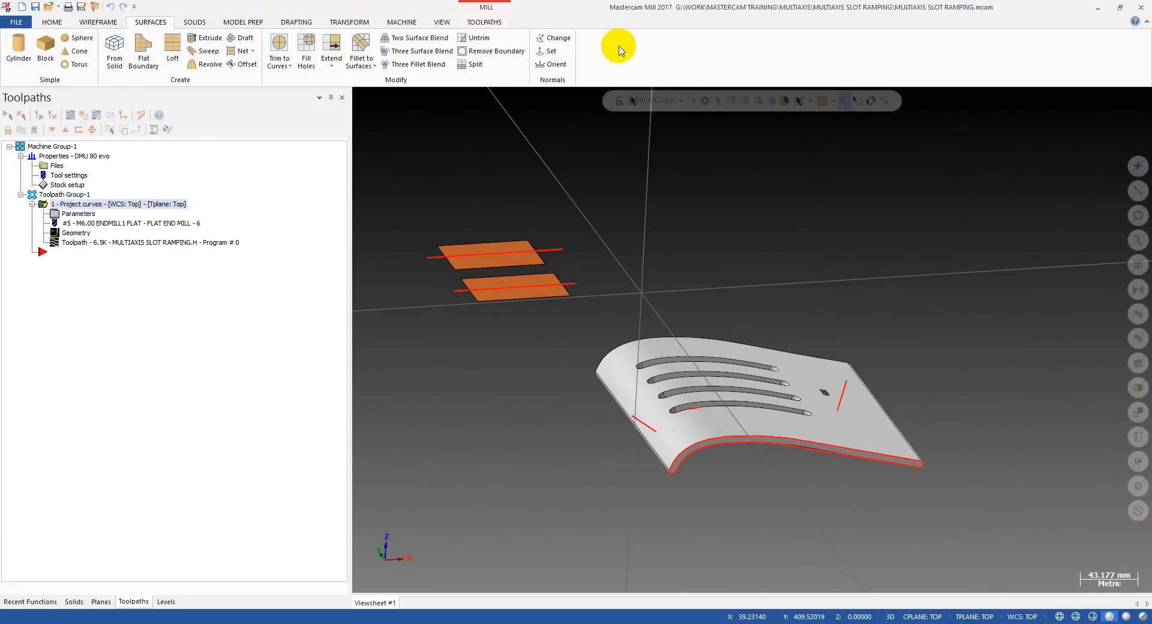
click(554, 41)
scroll(535, 265, up, 5)
click(465, 260)
key(Escape)
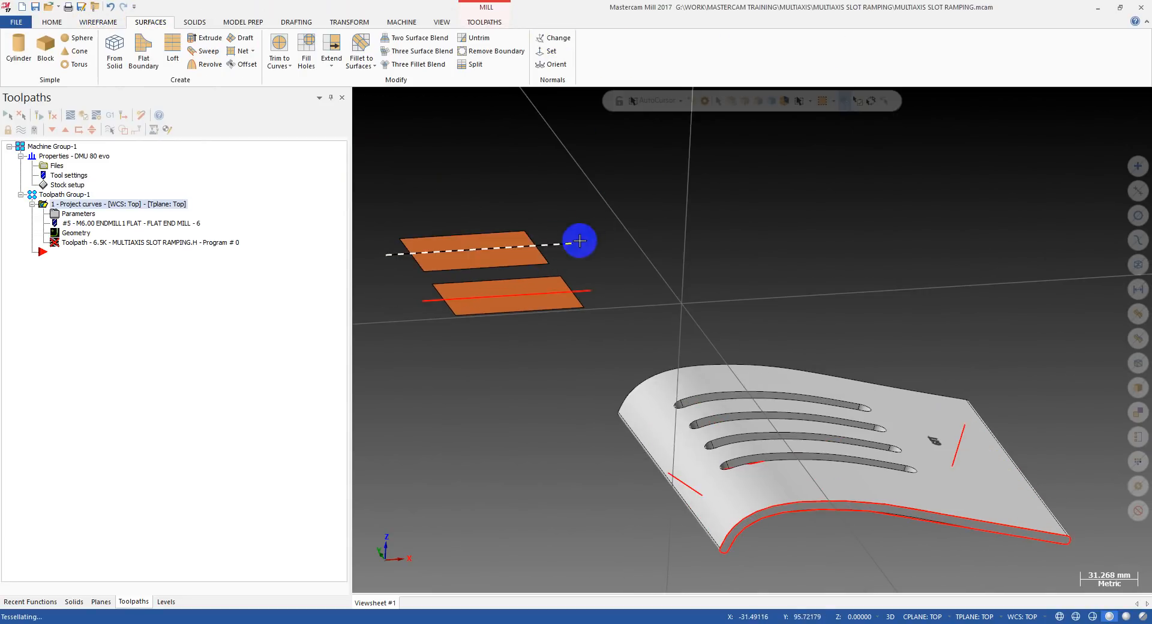
click(40, 116)
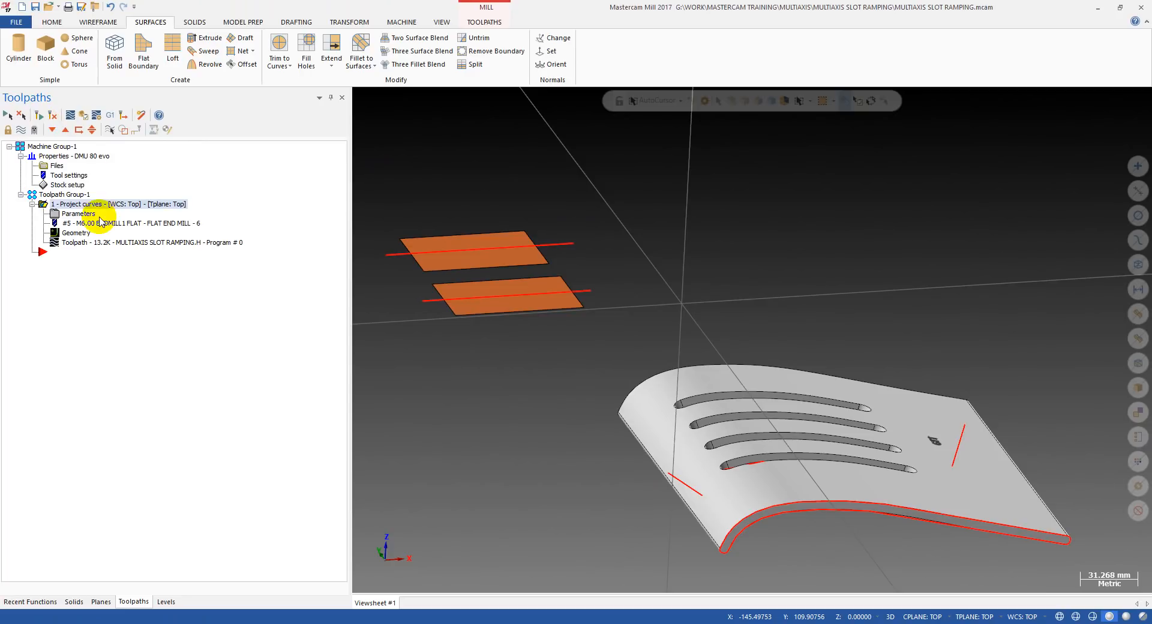
Backplot the regenerated Project Curve toolpath and examine the tool's orientation and motion over both rectangles.
key(alt+t)
scroll(534, 260, down, 3)
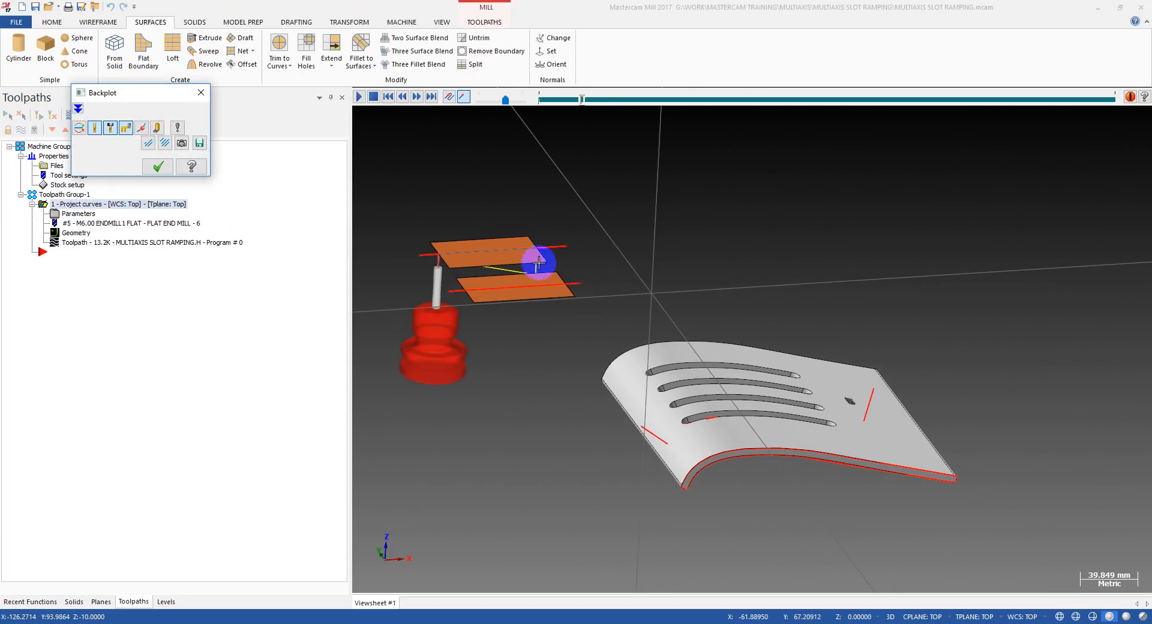
scroll(518, 272, up, 1)
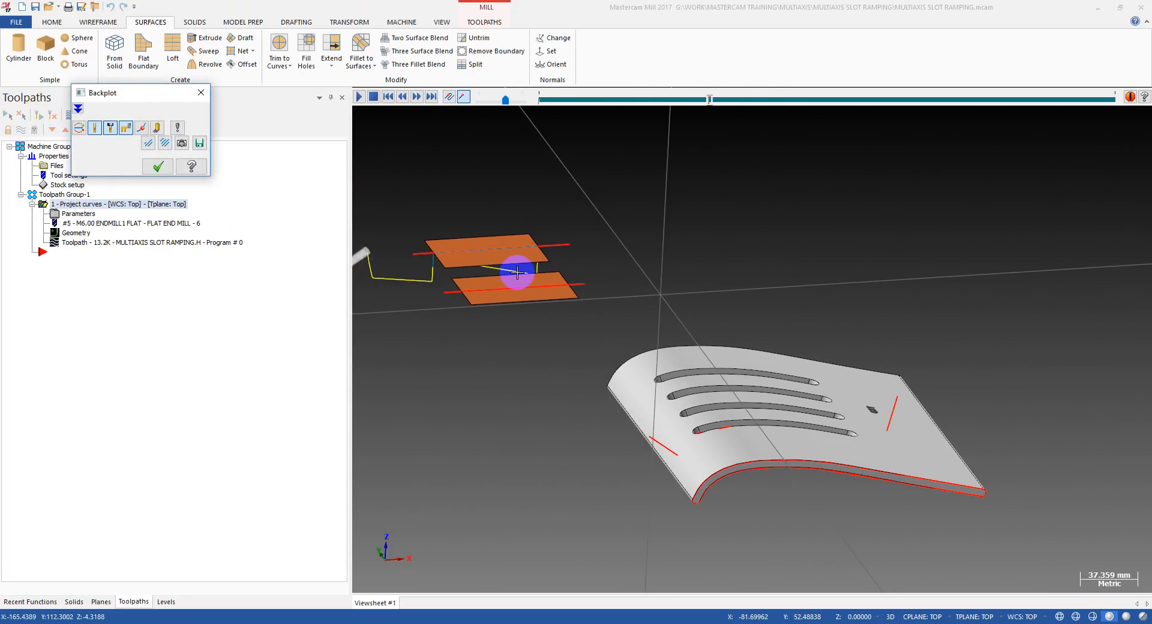
scroll(518, 272, down, 3)
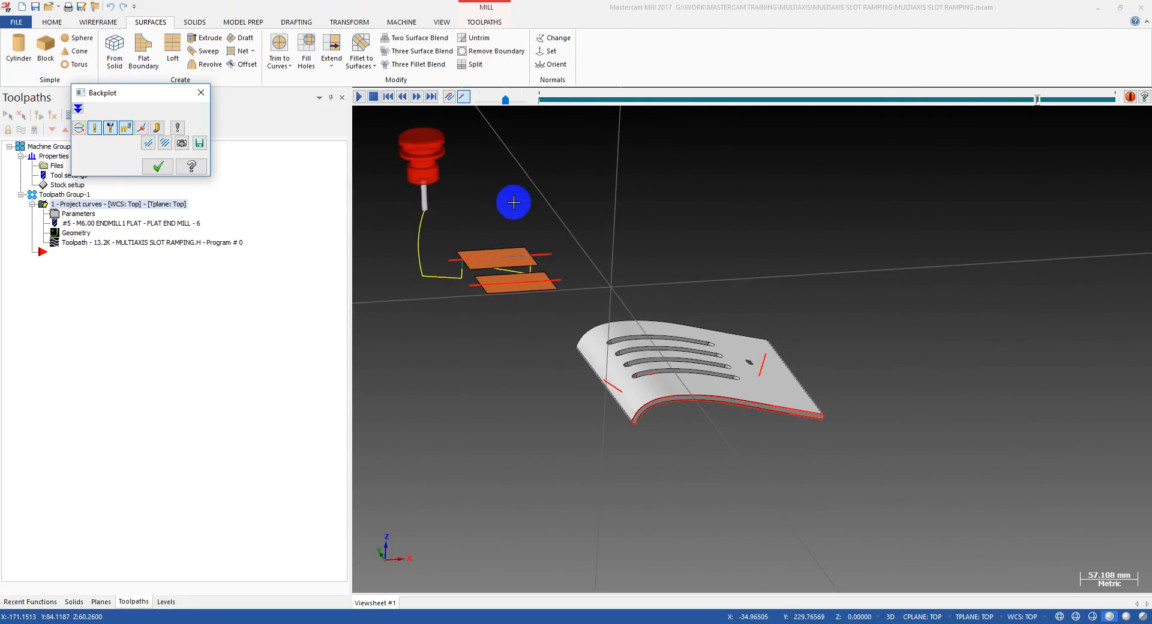
mouse_move(508, 240)
middle_down()
mouse_move(465, 268)
mouse_move(477, 287)
mouse_move(506, 290)
middle_up()
key(Escape)
scroll(497, 278, up, 2)
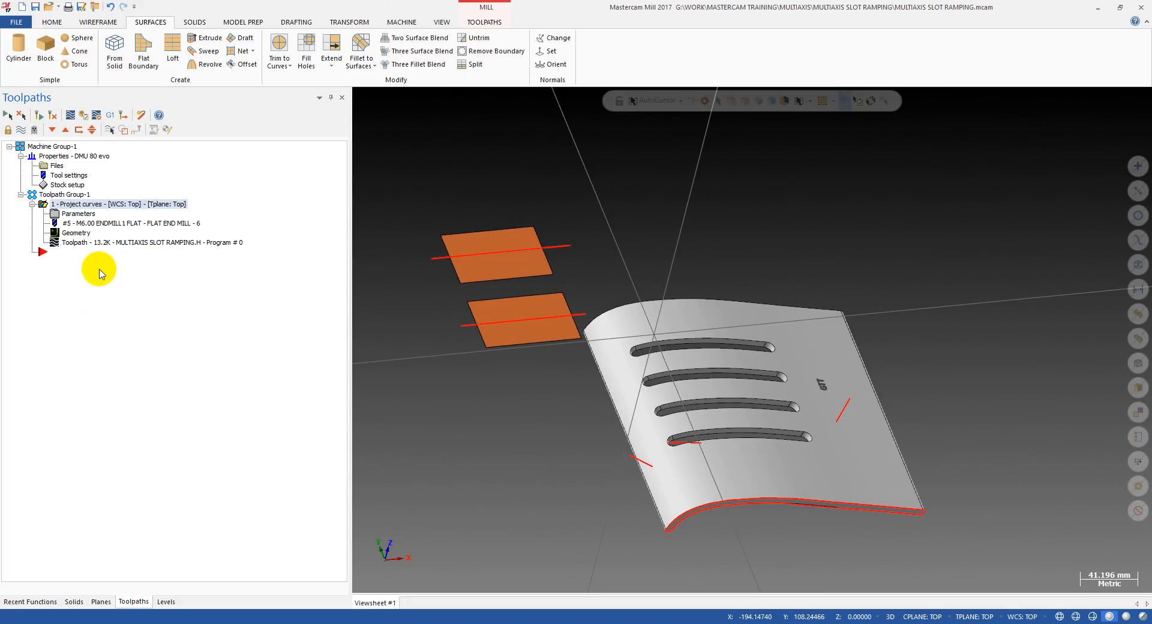
Use the Change Normals command to examine which side each rectangle's surface normal faces.
scroll(483, 238, up, 2)
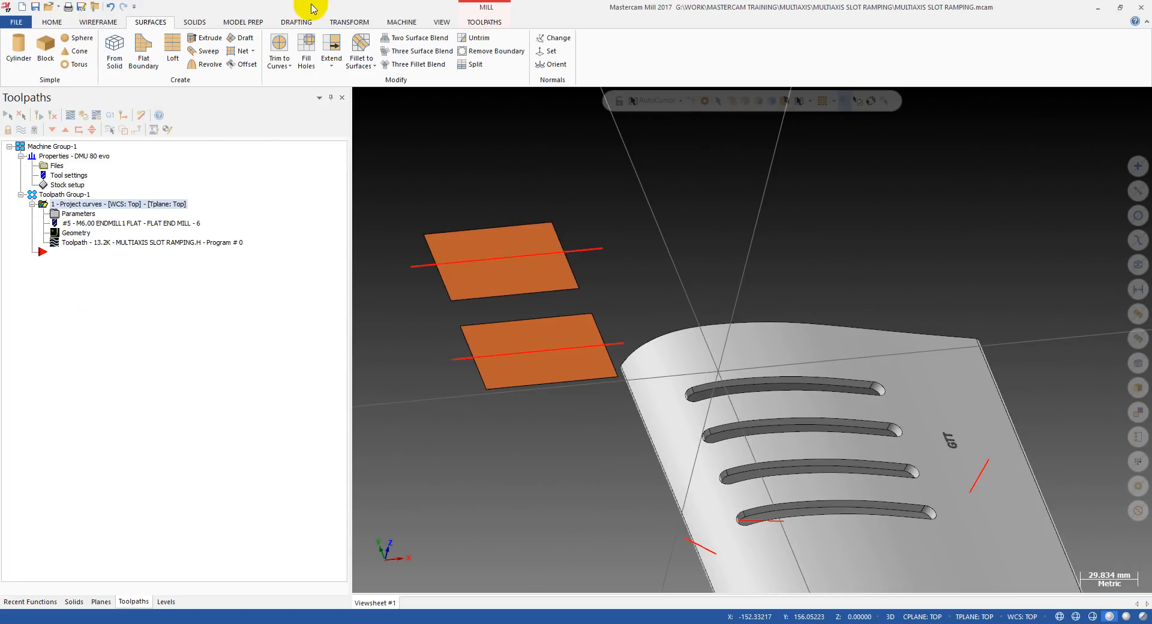
mouse_move(487, 285)
middle_down()
mouse_move(514, 218)
mouse_move(503, 269)
middle_up()
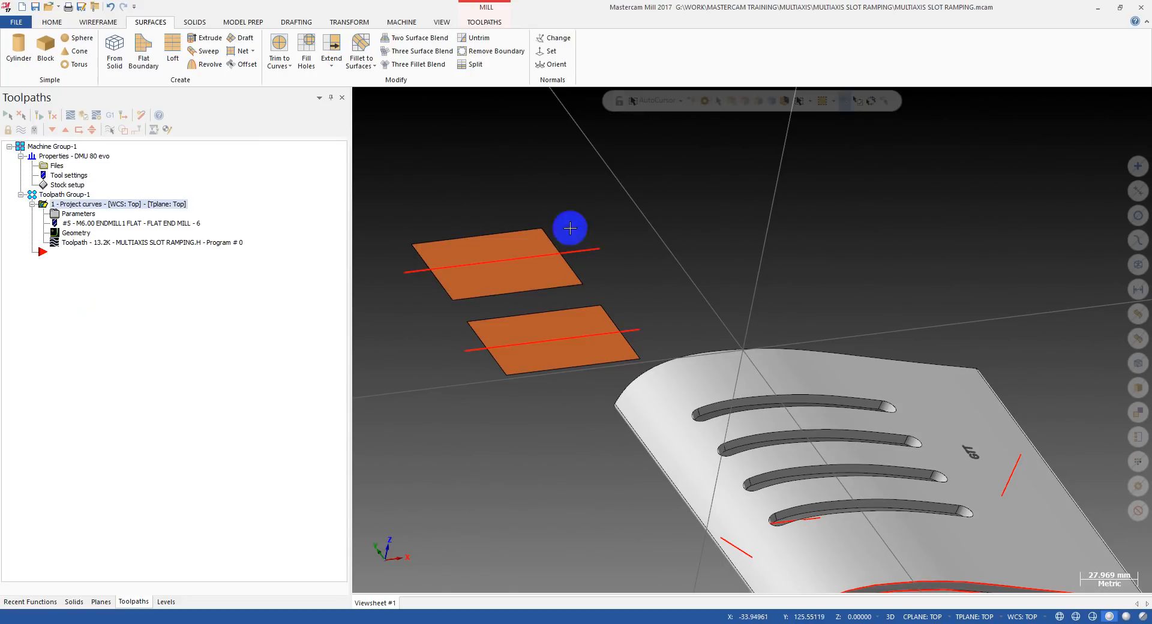
click(555, 38)
middle_drag(606, 169, 640, 195)
middle_drag(600, 296, 673, 294)
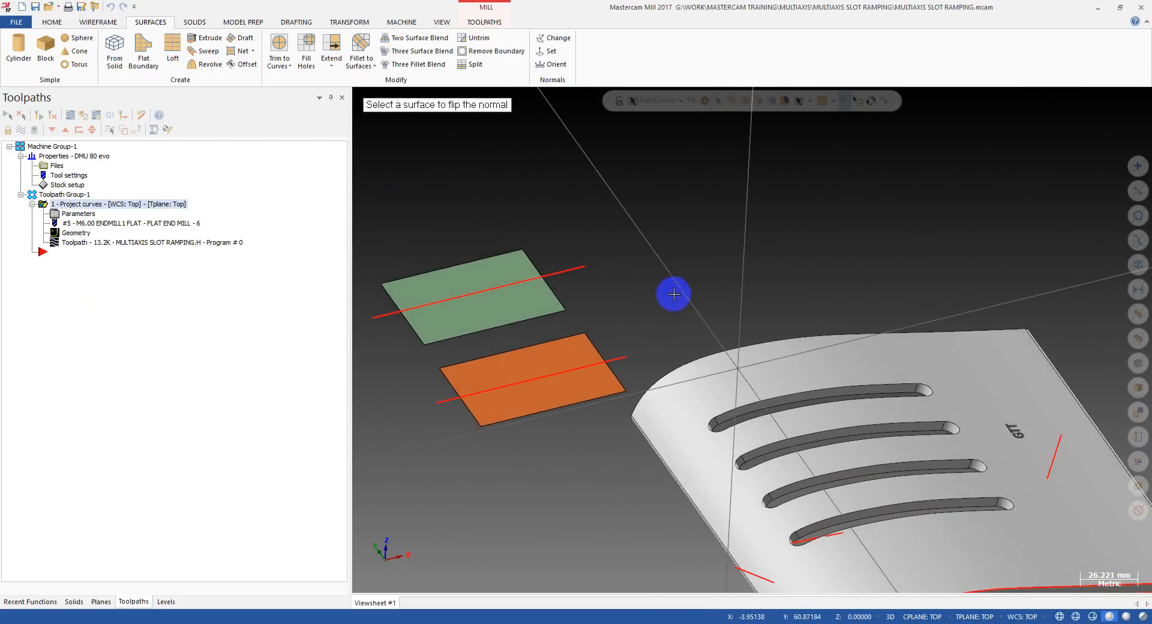
middle_drag(571, 290, 552, 268)
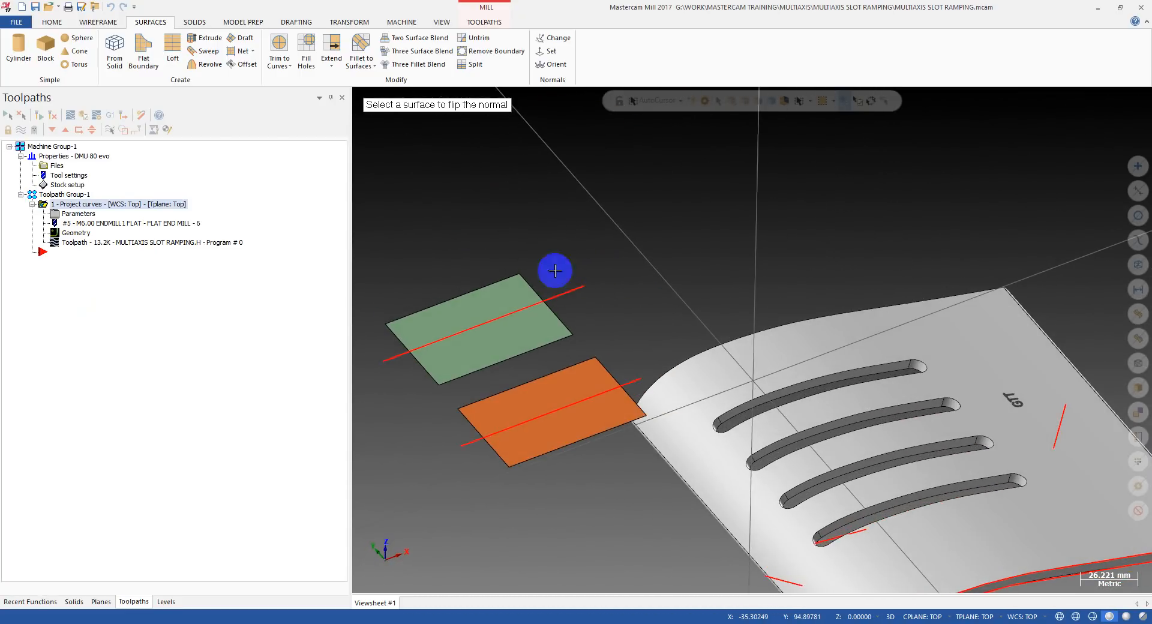
click(99, 23)
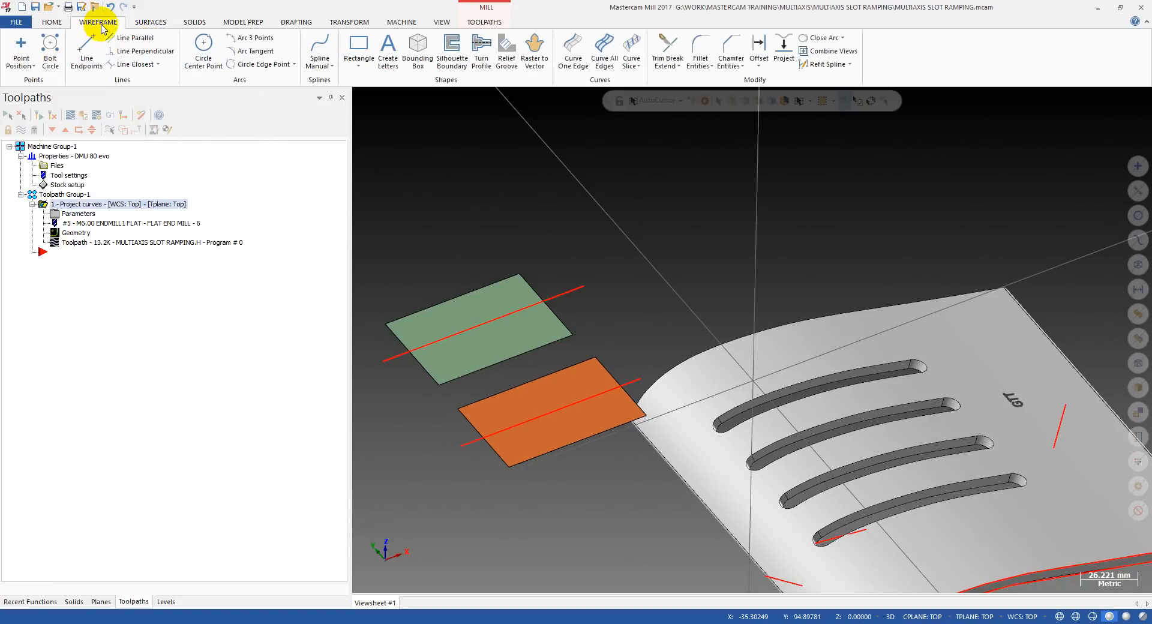
click(159, 65)
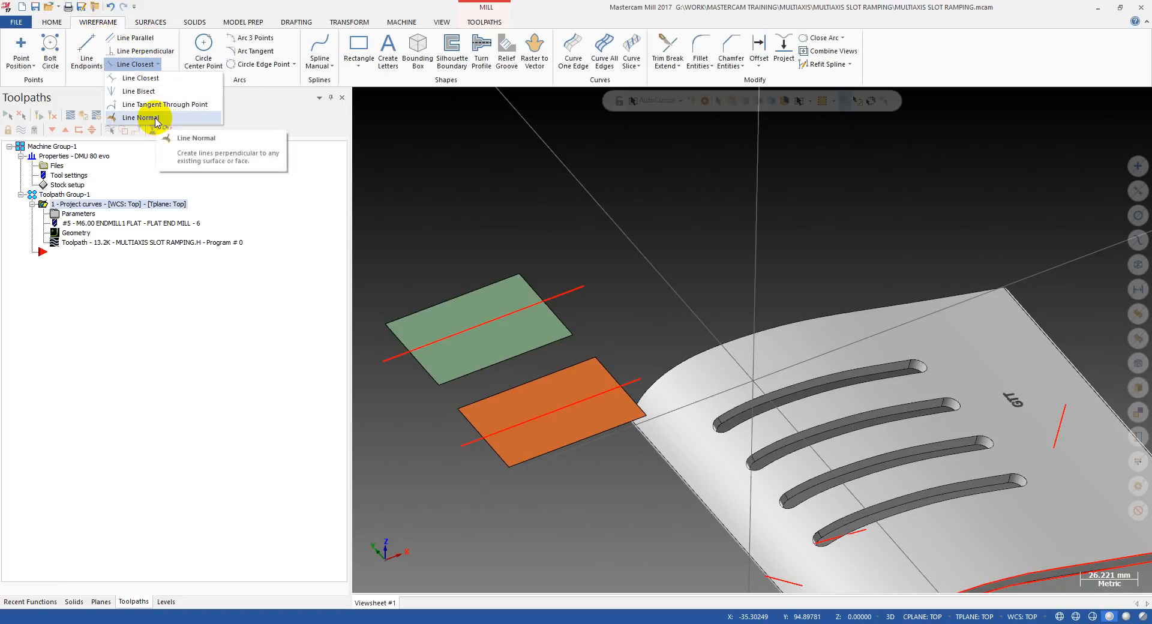
click(142, 118)
click(550, 386)
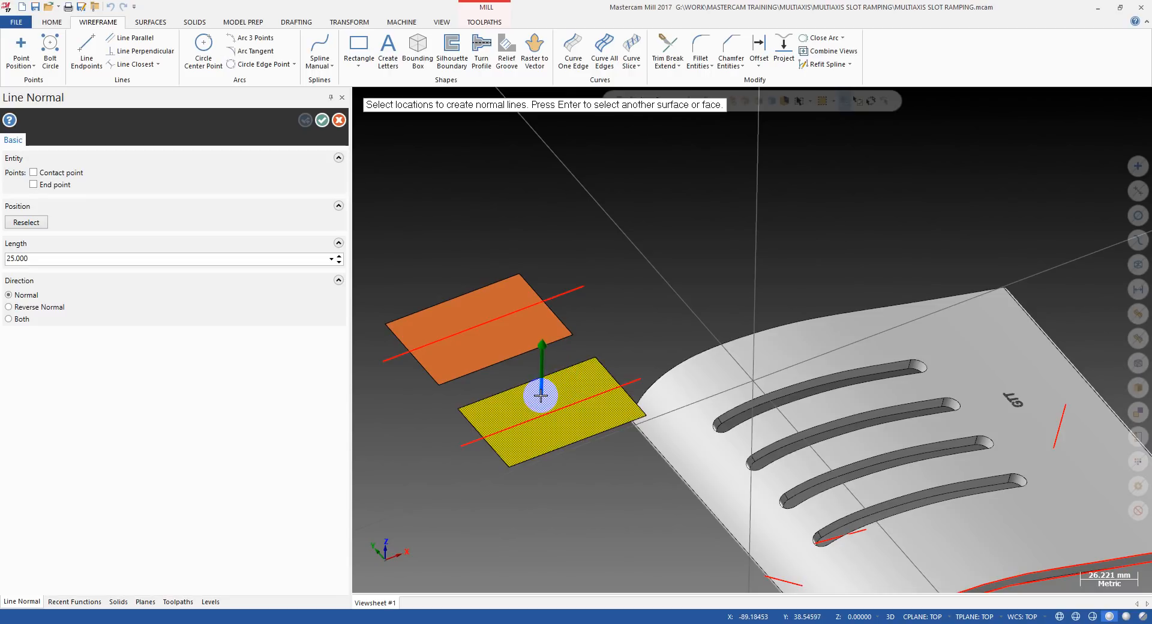
key(Escape)
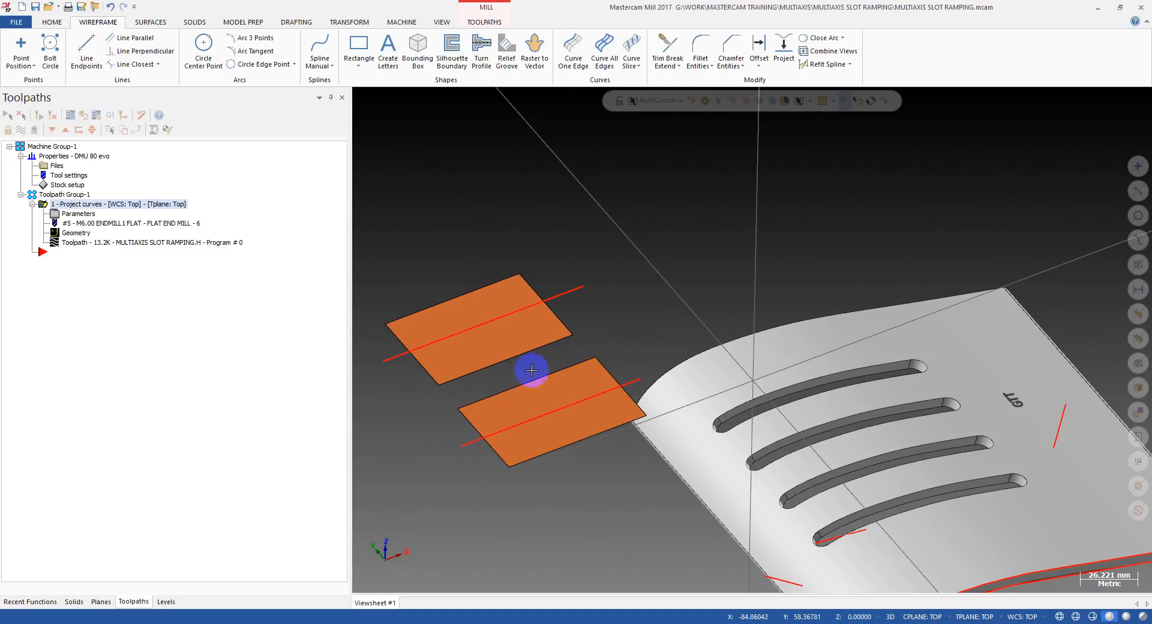
Create Line Normal lines on the upper and lower rectangles, with length 25 and direction Normal.
click(134, 64)
click(144, 116)
click(492, 324)
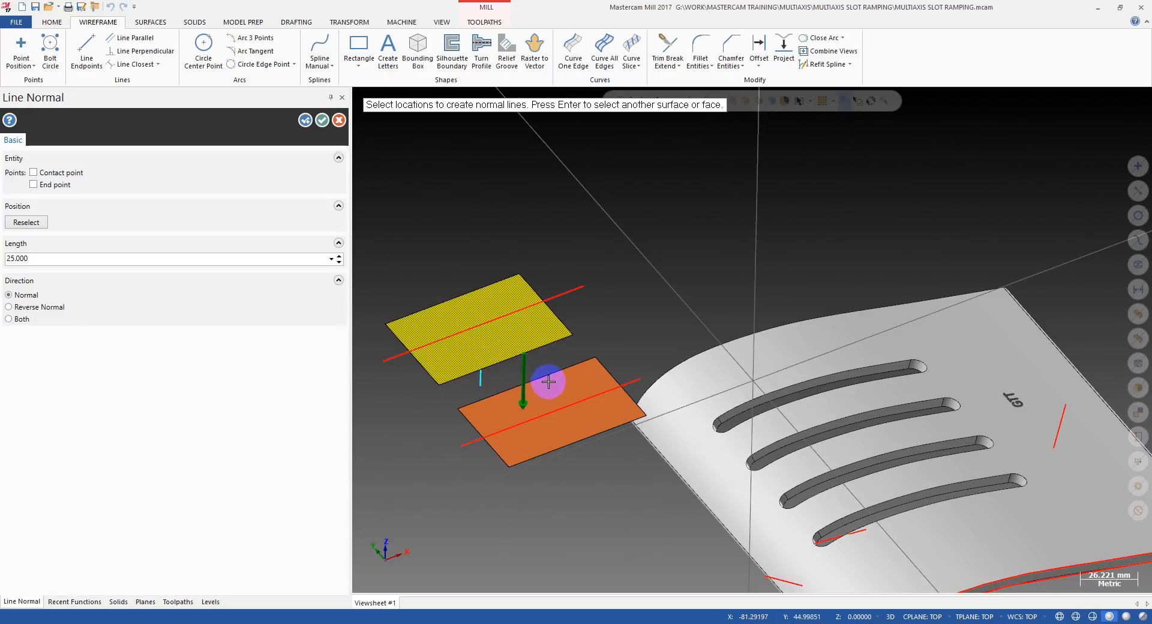
key(Return)
click(520, 403)
click(526, 400)
key(Return)
middle_drag(528, 307, 460, 240)
key(Escape)
Delete both sample rectangles, their curves and all the normal lines, keeping only the slotted curved part and its front edges.
scroll(460, 239, down, 3)
middle_drag(555, 268, 511, 289)
key(alt+1)
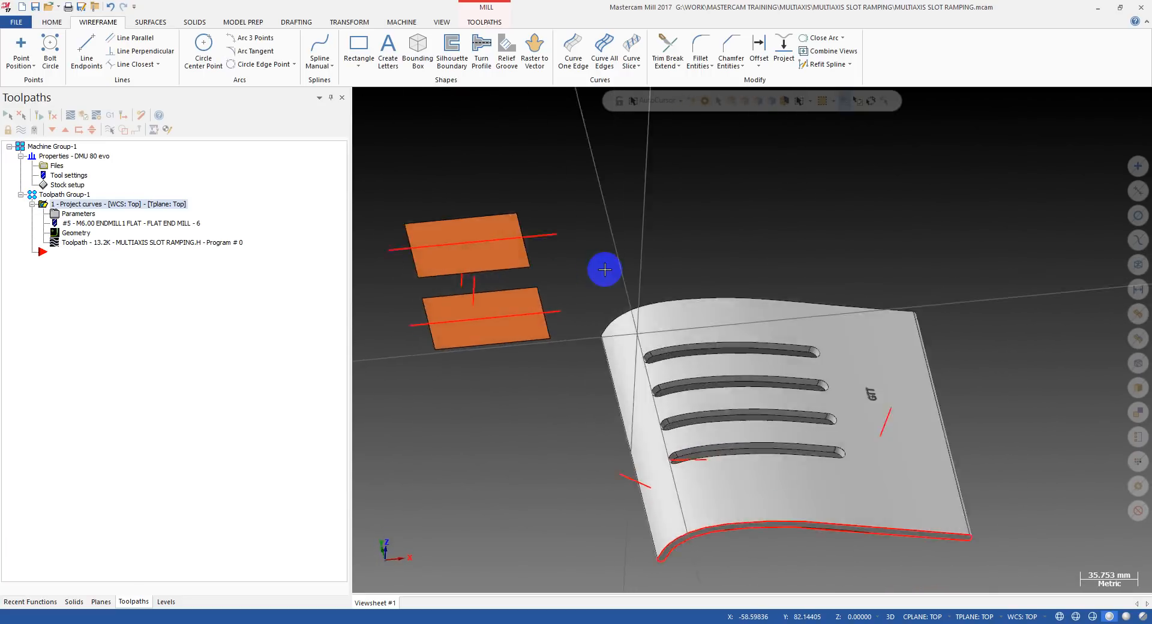
scroll(560, 326, down, 3)
drag(426, 186, 720, 403)
key(Delete)
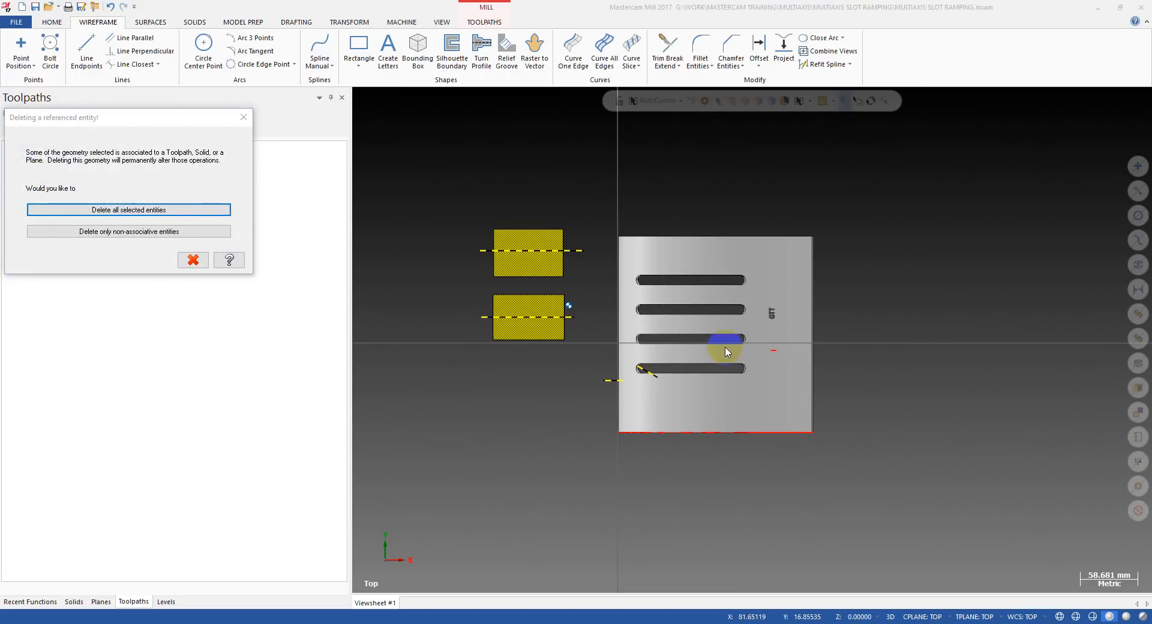
key(Escape)
key(Escape)
drag(556, 293, 558, 297)
key(Delete)
key(Return)
middle_drag(566, 342, 614, 315)
drag(515, 259, 891, 407)
drag(556, 324, 630, 356)
mouse_move(861, 415)
middle_down()
mouse_move(735, 366)
mouse_move(743, 337)
mouse_move(733, 388)
mouse_move(786, 298)
mouse_move(768, 342)
mouse_move(718, 368)
mouse_move(427, 314)
mouse_move(823, 358)
mouse_move(708, 313)
middle_up()
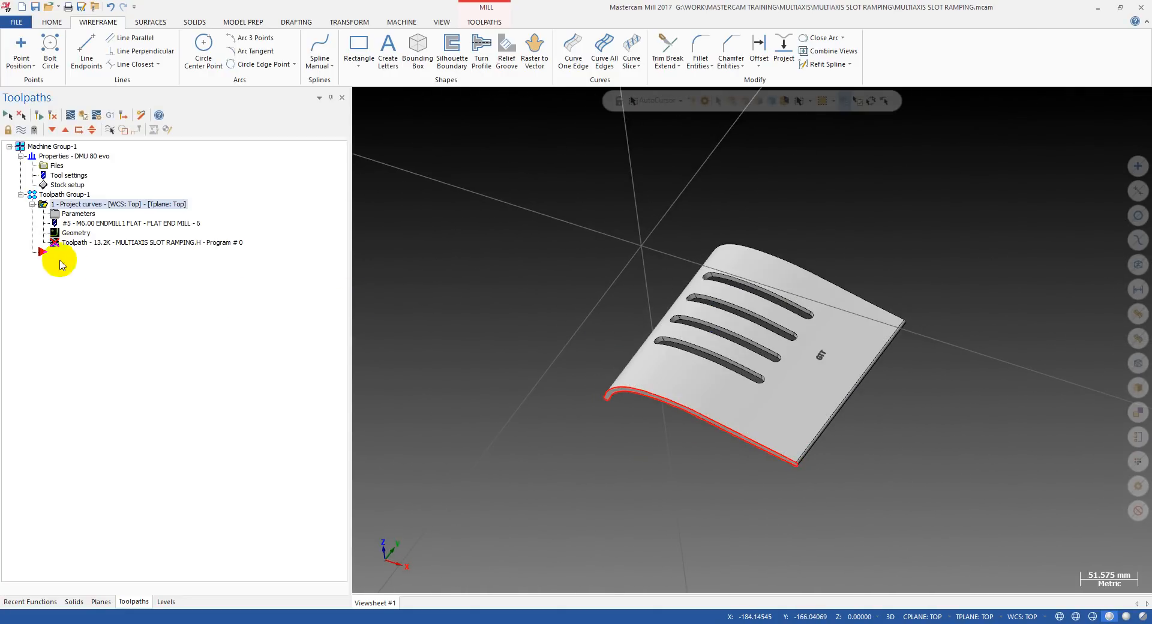
Delete the Project curves operation from Toolpath Group-1.
scroll(791, 304, up, 4)
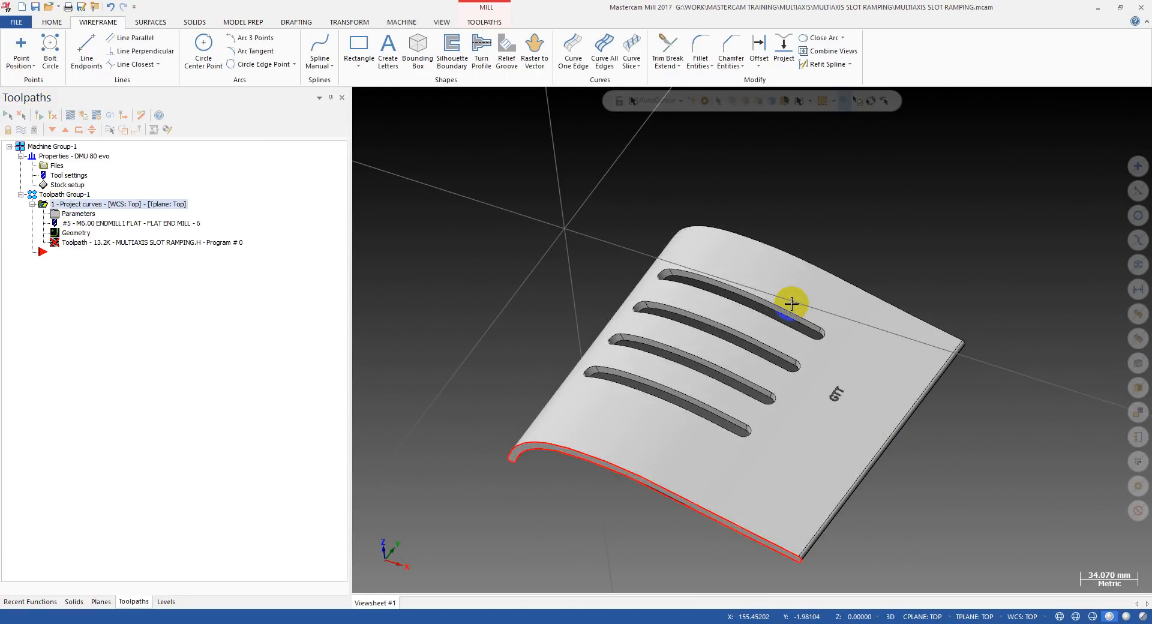
mouse_move(685, 411)
middle_down()
mouse_move(586, 341)
mouse_move(663, 337)
mouse_move(668, 369)
mouse_move(660, 319)
middle_up()
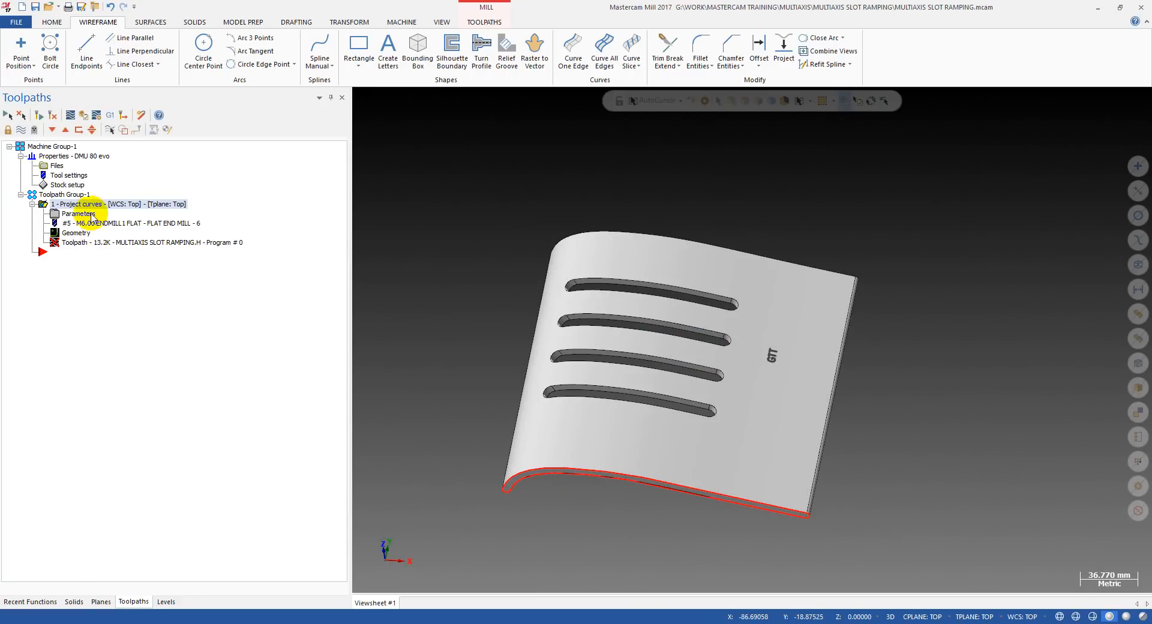
key(Delete)
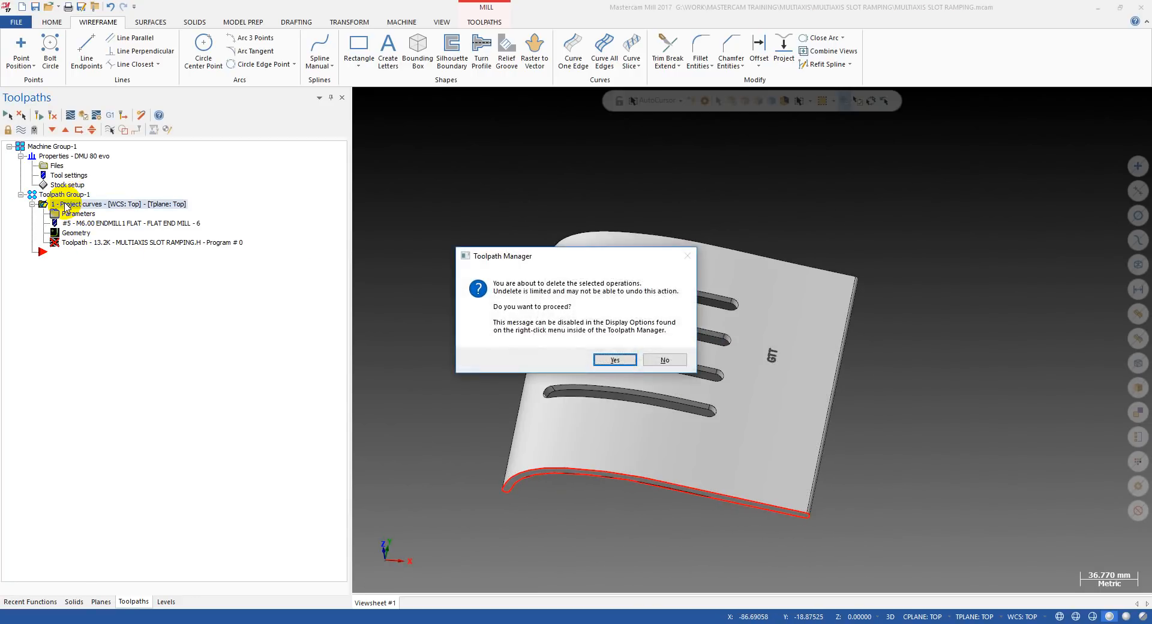
key(Return)
Measure the width of the slot nearest the part's front edge.
middle_drag(886, 390, 504, 324)
scroll(604, 332, up, 3)
mouse_move(605, 332)
middle_down()
mouse_move(655, 391)
mouse_move(488, 275)
mouse_move(619, 435)
middle_up()
mouse_move(565, 343)
middle_down()
mouse_move(630, 282)
mouse_move(604, 313)
mouse_move(527, 352)
mouse_move(564, 345)
middle_up()
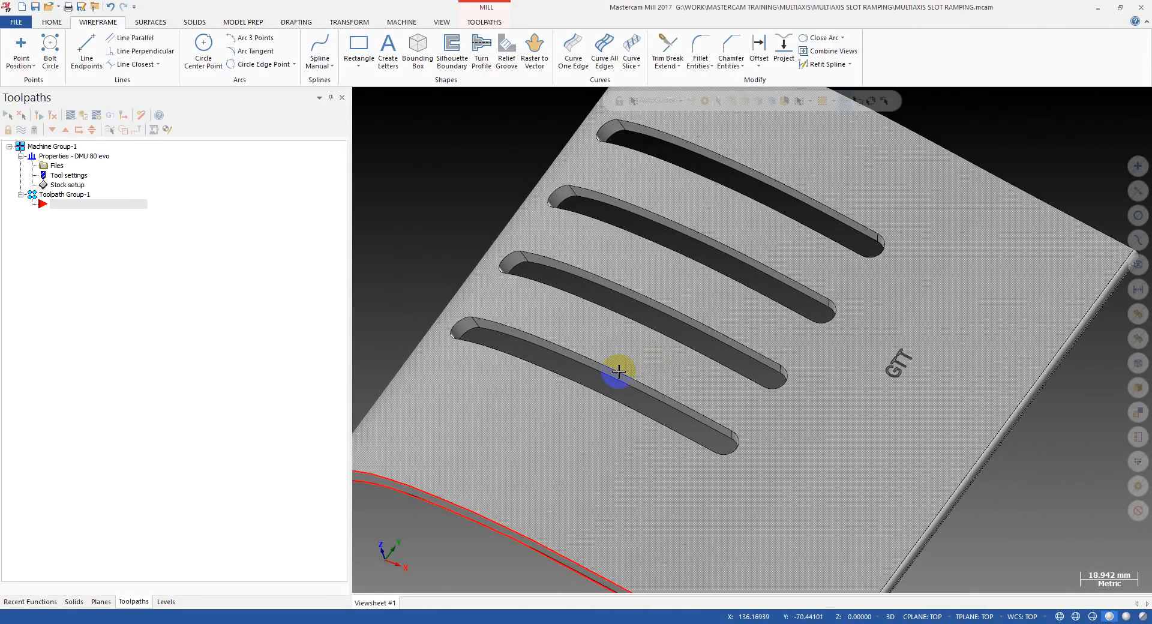
key(F4)
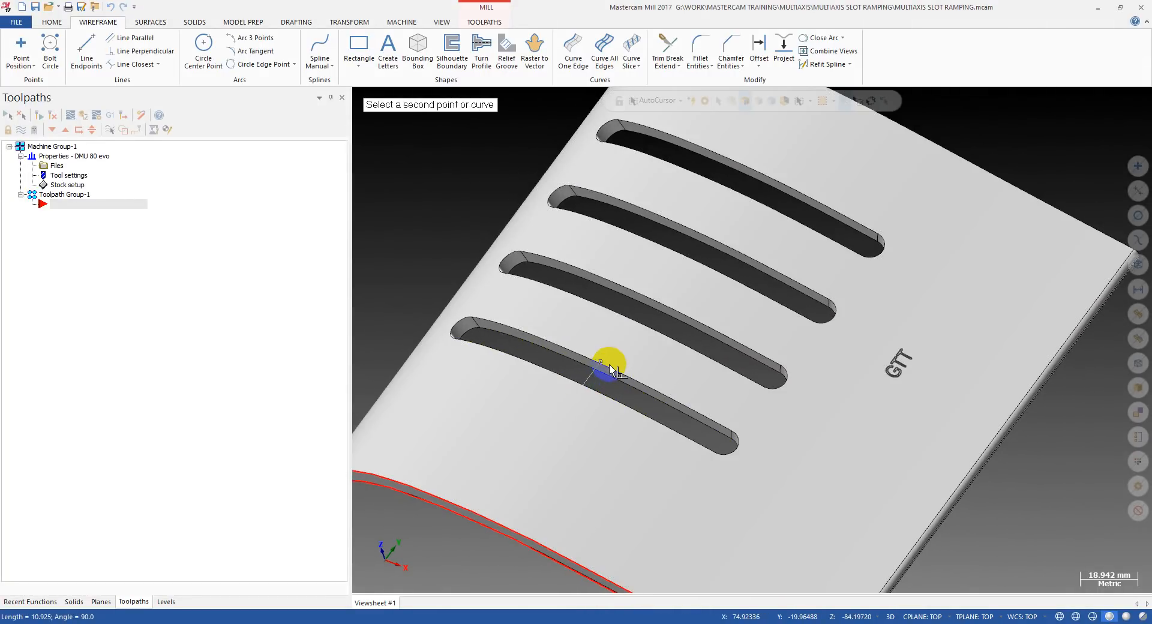
click(603, 367)
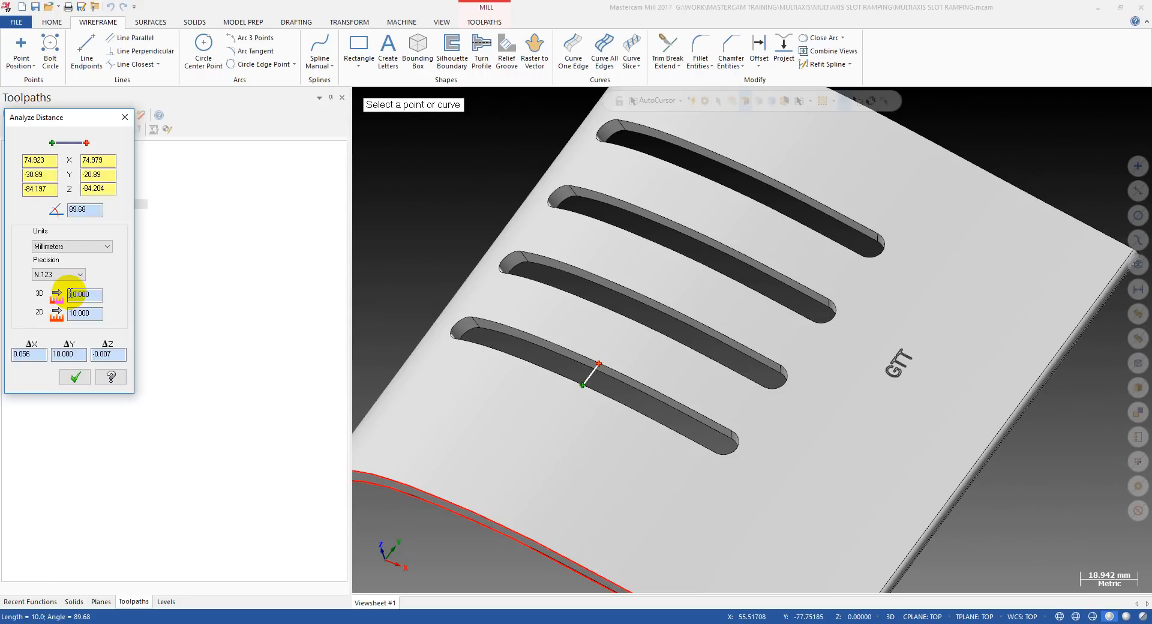
key(Escape)
Examine the curved part and its four slots from above and from several angles.
middle_drag(566, 371, 622, 365)
key(alt+1)
middle_drag(660, 427, 686, 370)
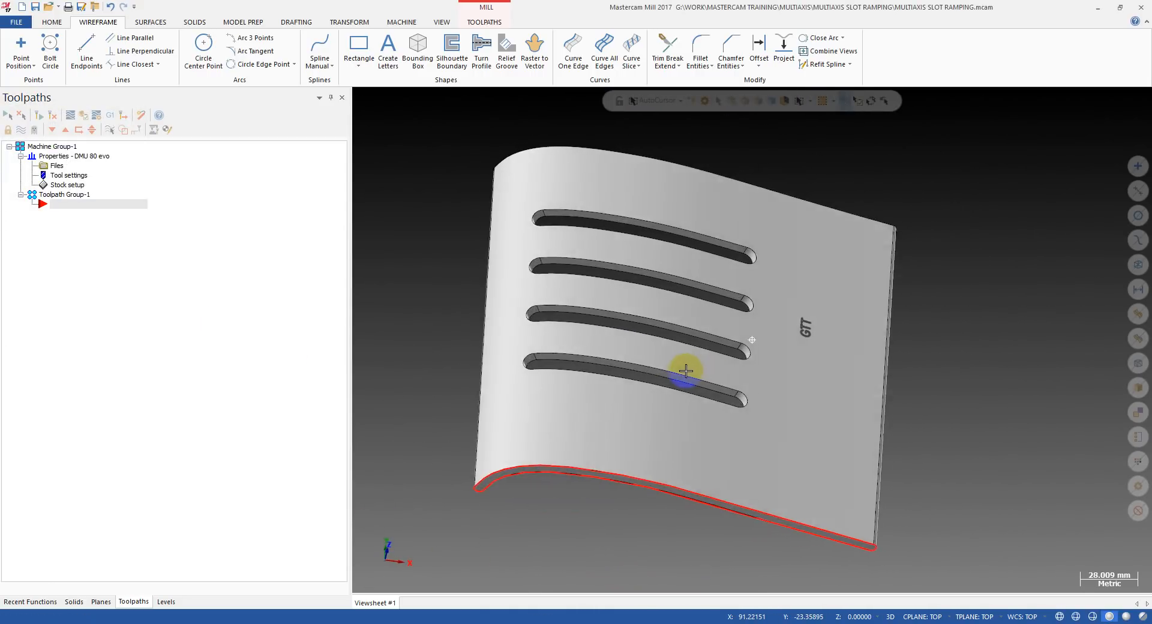
key(alt+1)
middle_drag(643, 406, 663, 424)
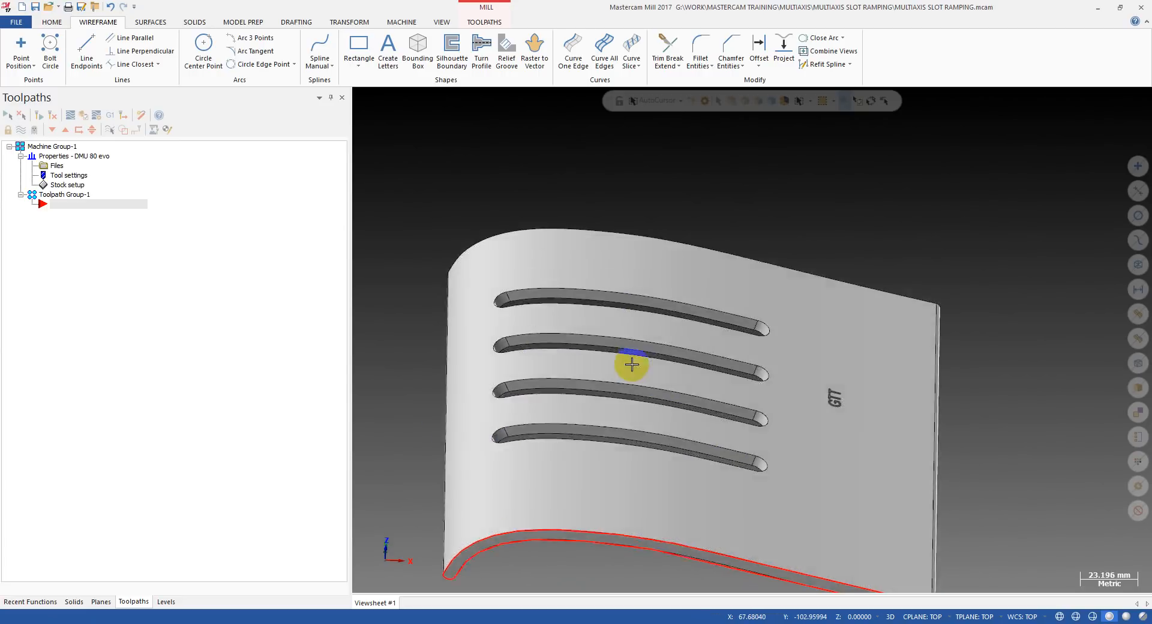
key(alt+1)
mouse_move(596, 411)
middle_down()
mouse_move(642, 367)
mouse_move(566, 373)
mouse_move(615, 414)
mouse_move(588, 465)
middle_up()
click(428, 116)
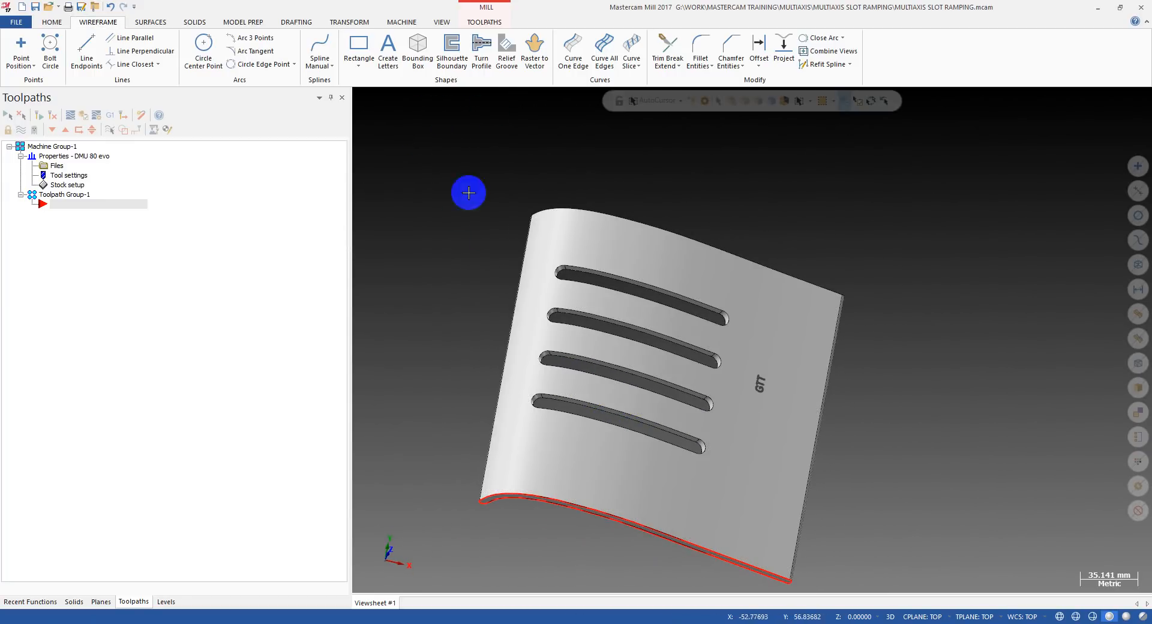
Try to start a multiaxis Project Curve toolpath for the slotted part.
click(483, 22)
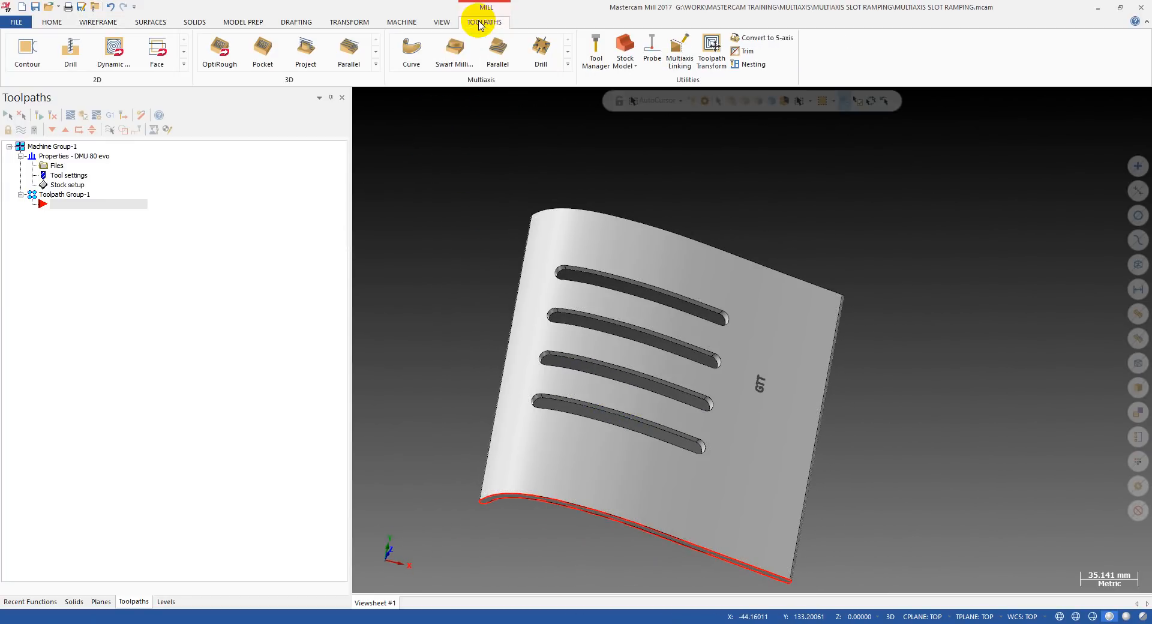
click(567, 64)
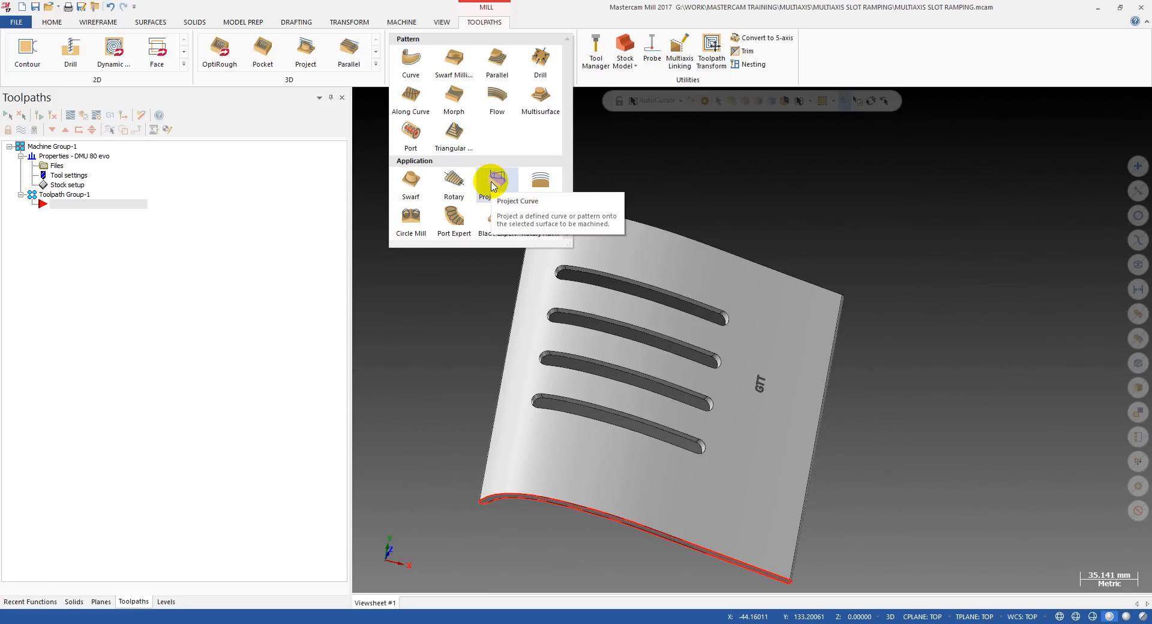
click(491, 185)
click(71, 223)
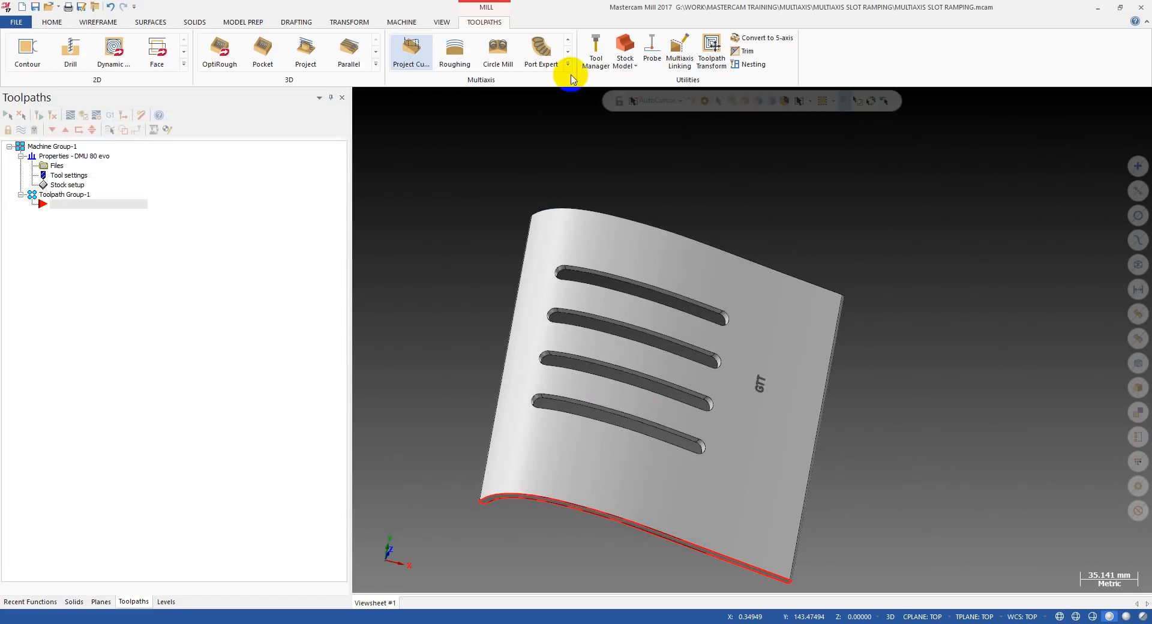
click(568, 65)
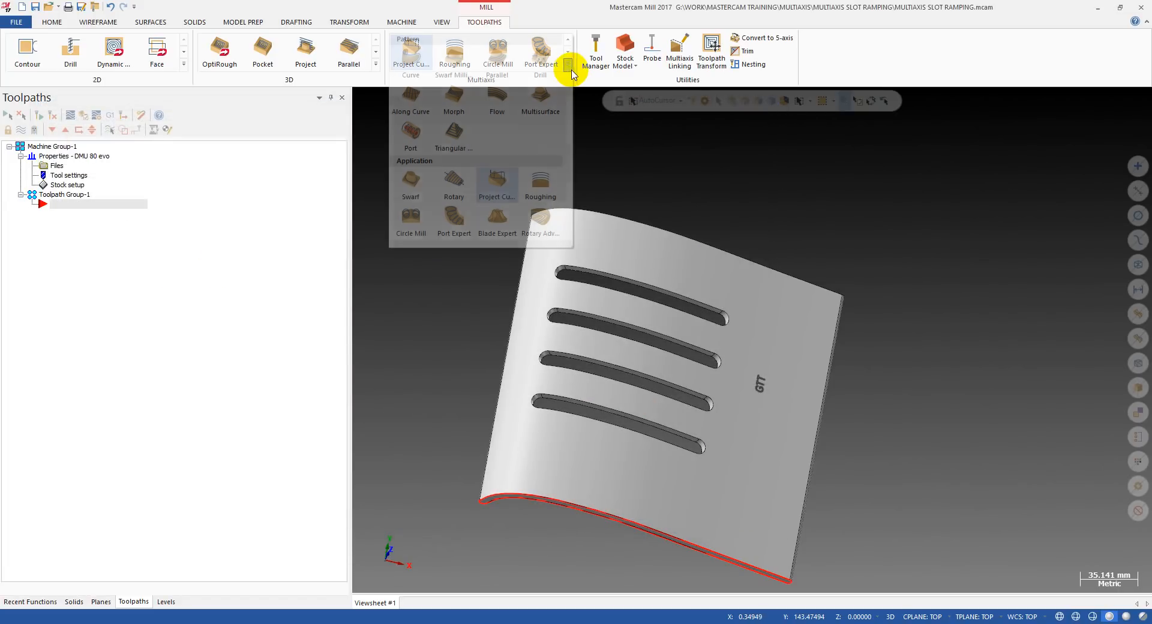
click(493, 185)
Examine the slots, the curved top face and the front edge of the part up close and from several angles.
scroll(542, 375, up, 4)
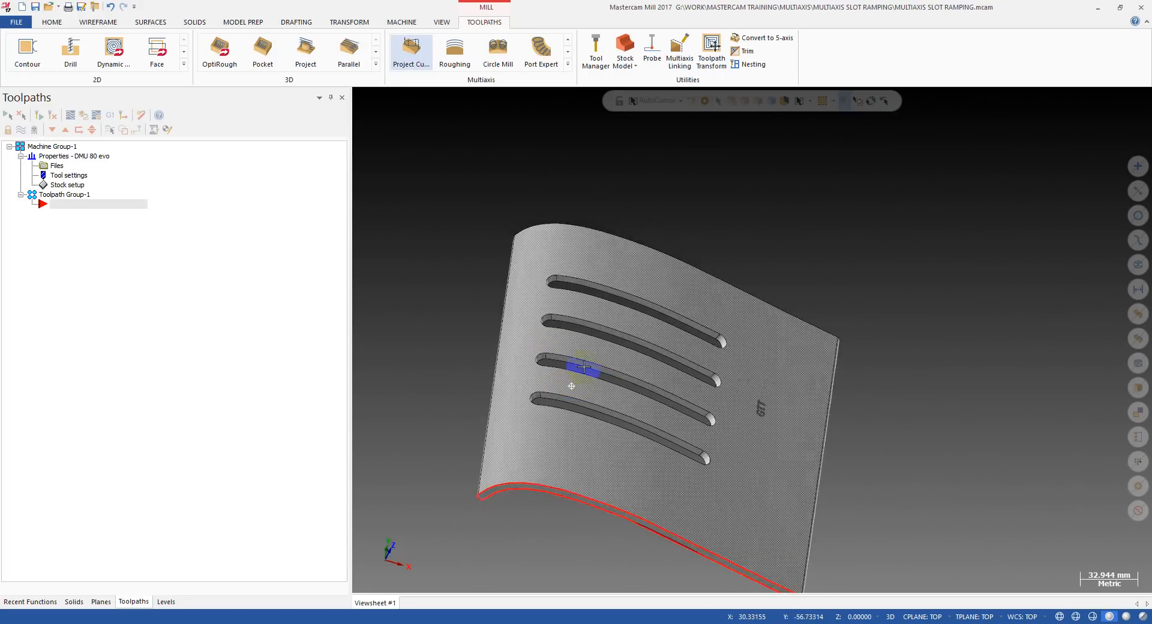
scroll(478, 352, down, 2)
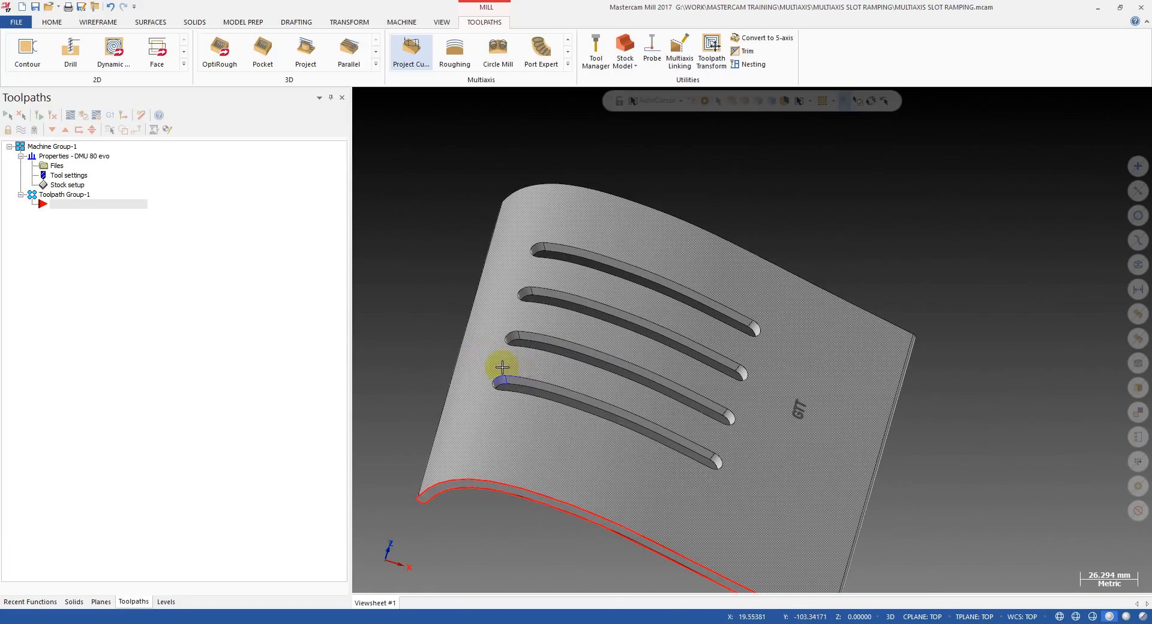
middle_drag(581, 398, 519, 403)
scroll(571, 303, up, 2)
mouse_move(561, 295)
middle_down()
mouse_move(494, 319)
mouse_move(605, 239)
mouse_move(561, 308)
middle_up()
scroll(497, 362, down, 3)
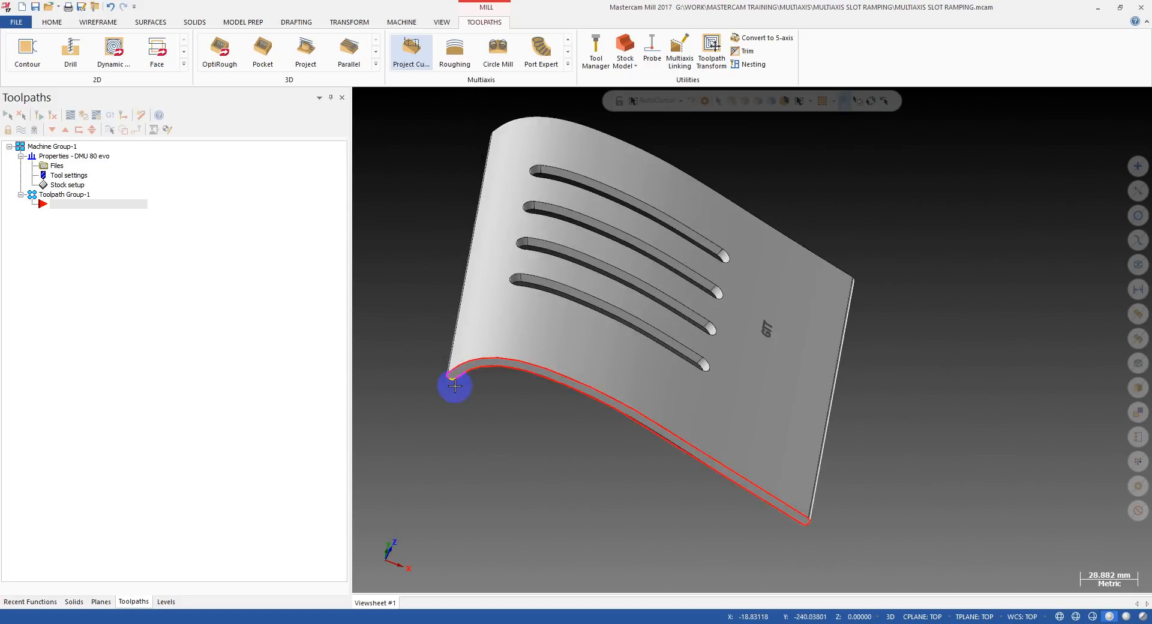
middle_drag(452, 386, 478, 340)
scroll(478, 341, down, 2)
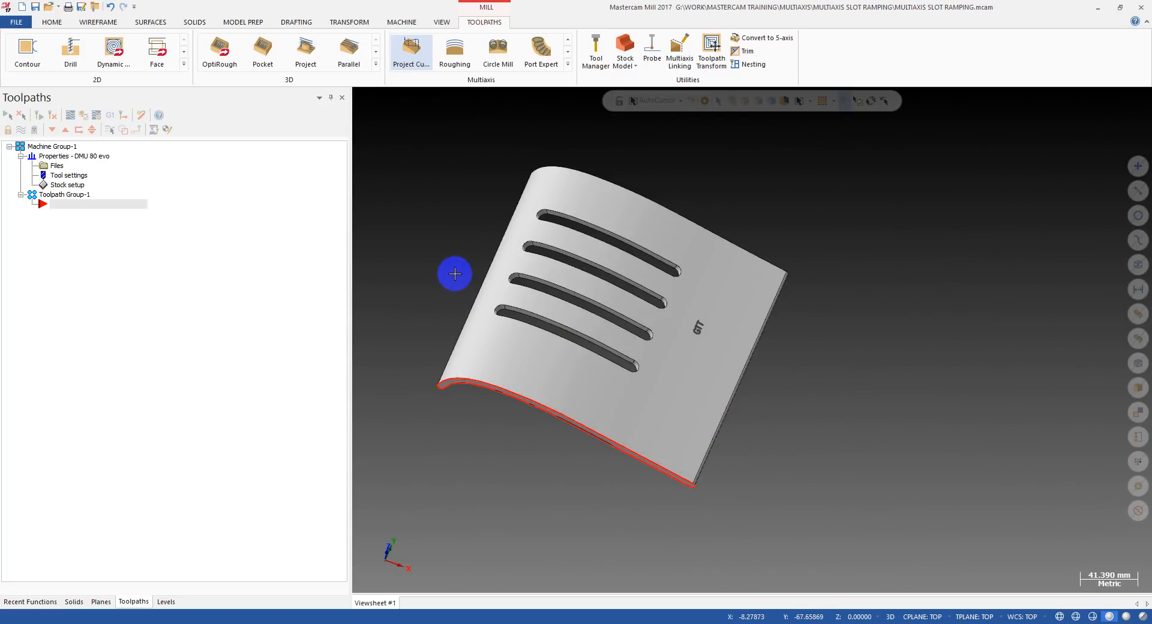
scroll(484, 234, up, 3)
middle_drag(513, 299, 557, 306)
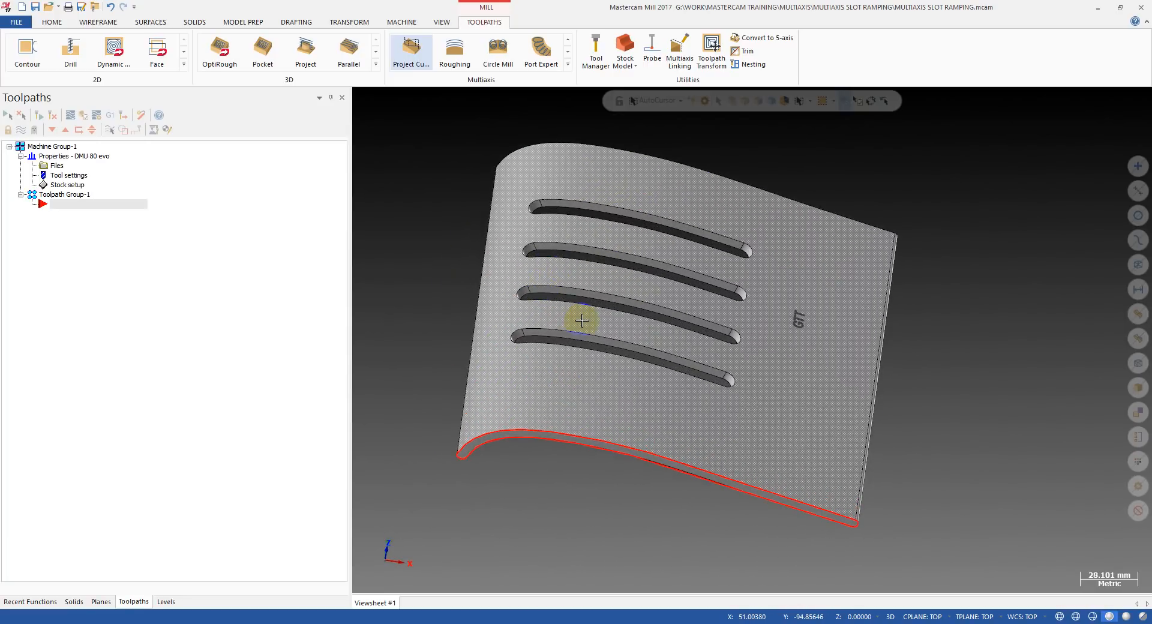
scroll(582, 321, up, 3)
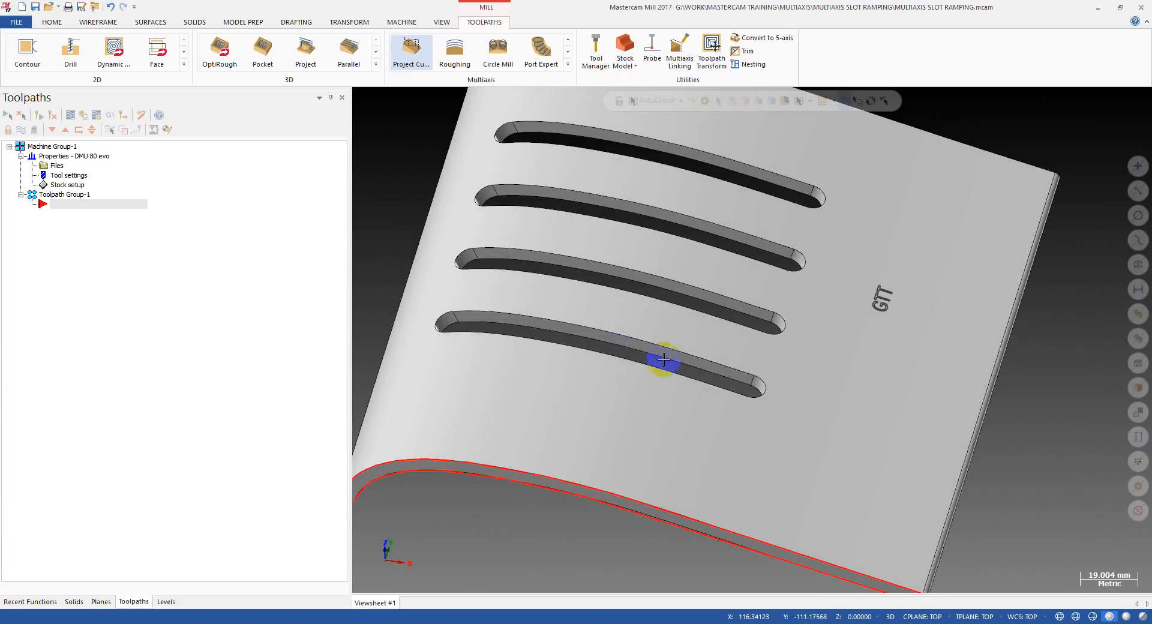
Start a multiaxis Project Curve toolpath for the slotted part and open its cut pattern settings.
mouse_move(516, 314)
middle_down()
mouse_move(571, 303)
mouse_move(556, 249)
mouse_move(581, 213)
mouse_move(527, 259)
mouse_move(532, 296)
mouse_move(507, 312)
middle_up()
scroll(582, 294, down, 3)
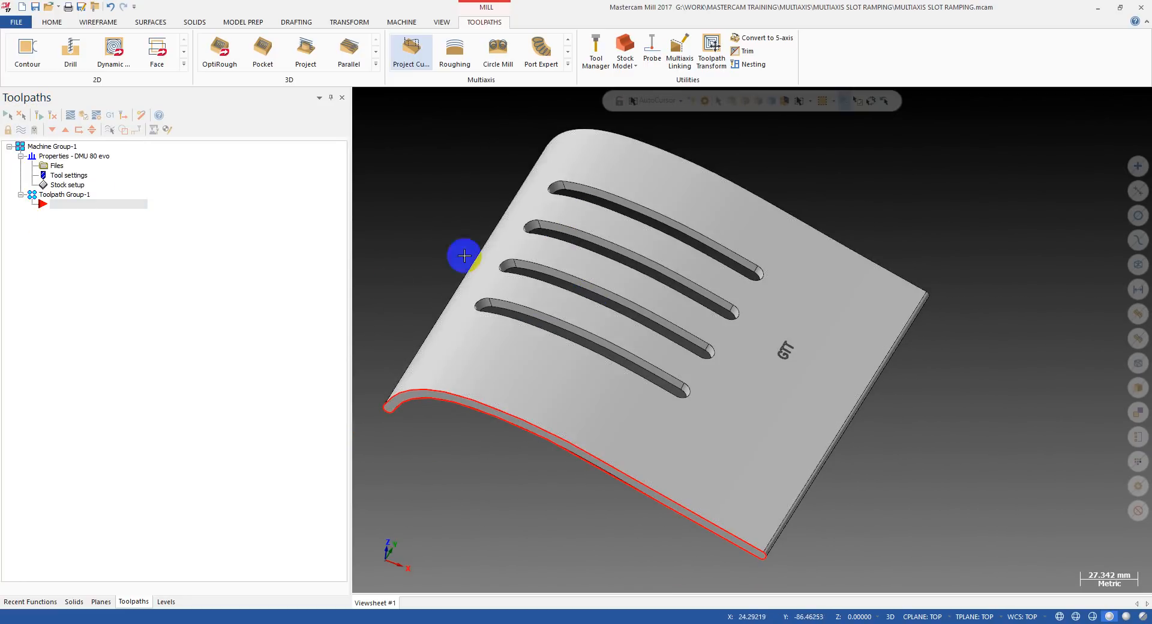
click(568, 64)
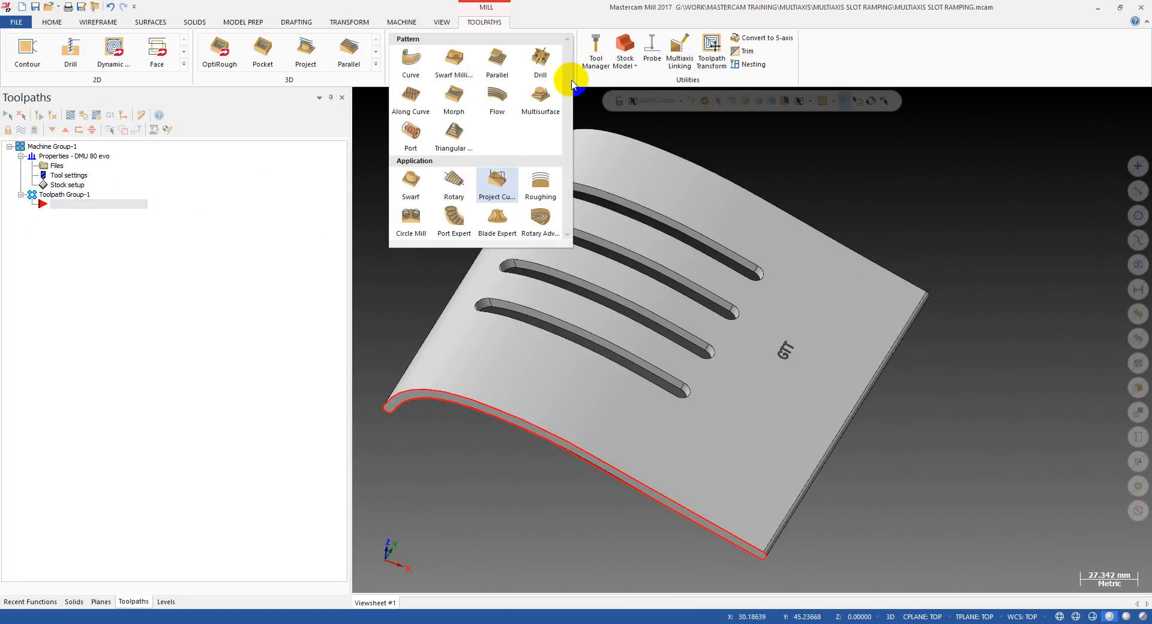
click(492, 191)
click(87, 223)
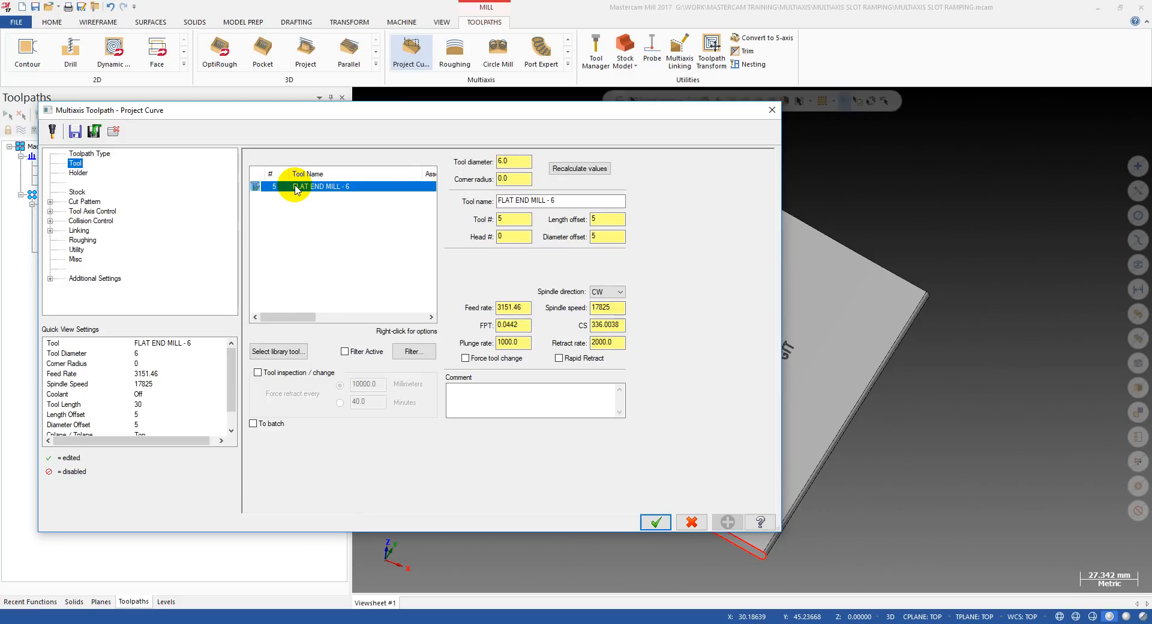
click(76, 192)
click(84, 202)
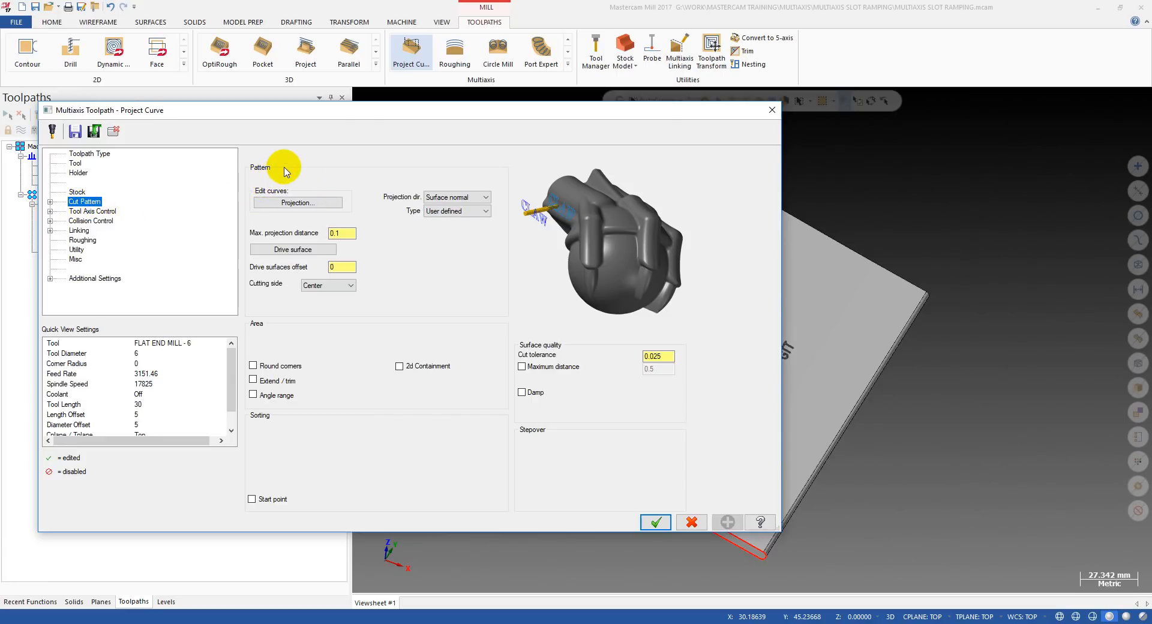
Start choosing the projection curves and set the chaining to 3D solid edge loops.
click(284, 206)
middle_drag(596, 243, 538, 281)
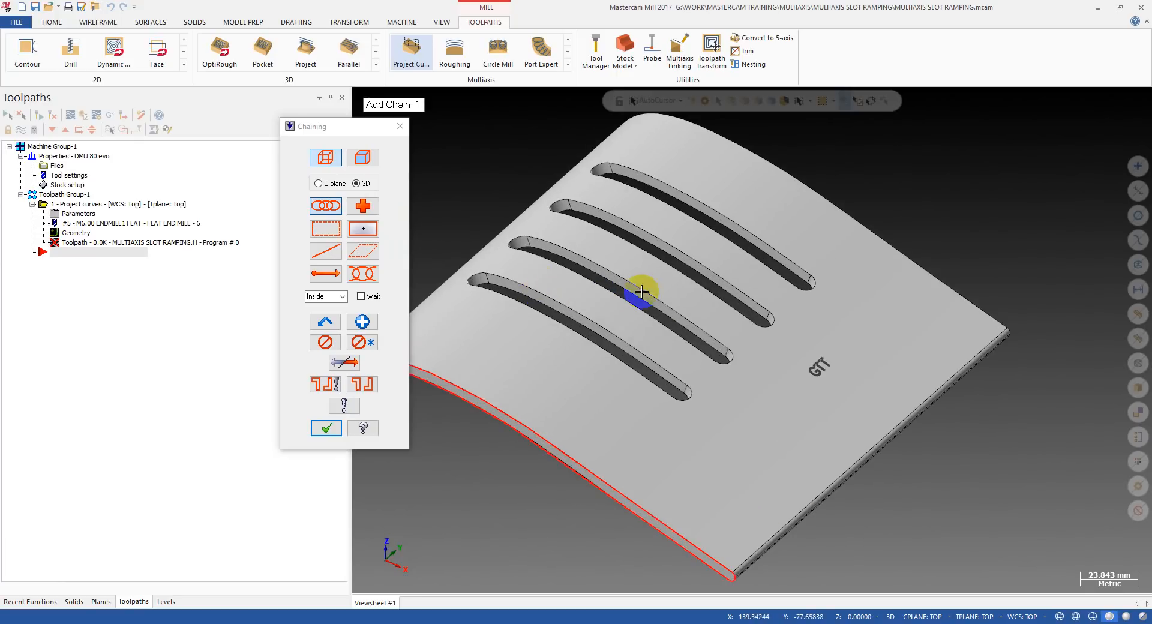
scroll(528, 308, up, 2)
middle_drag(569, 326, 513, 291)
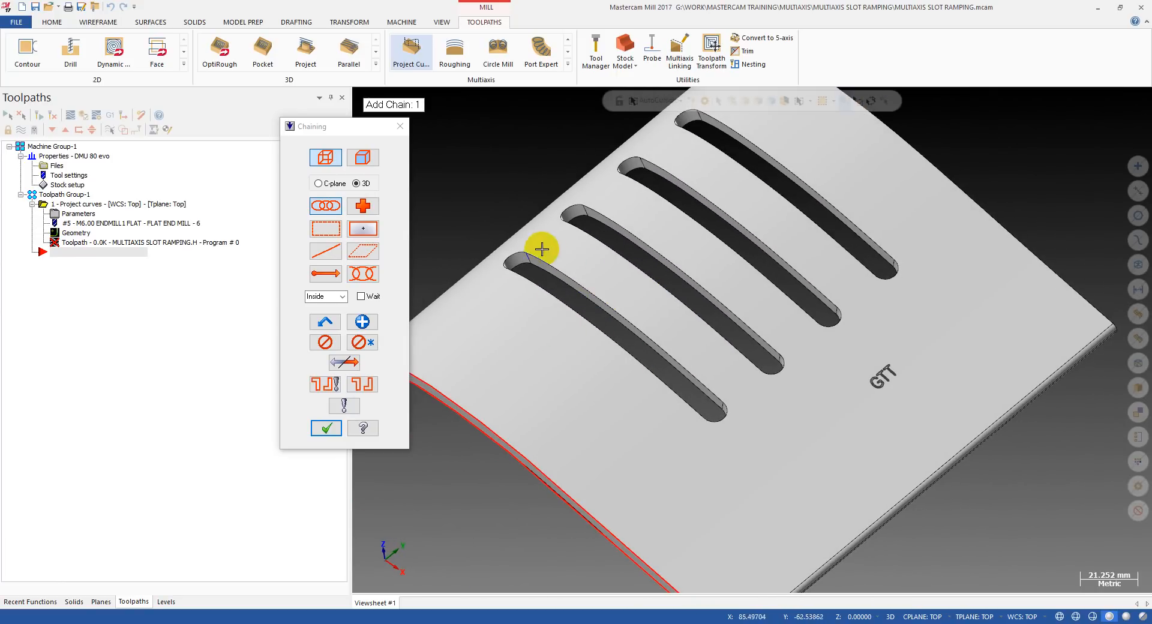
mouse_move(511, 239)
middle_down()
mouse_move(526, 324)
mouse_move(653, 257)
mouse_move(504, 259)
middle_up()
click(363, 158)
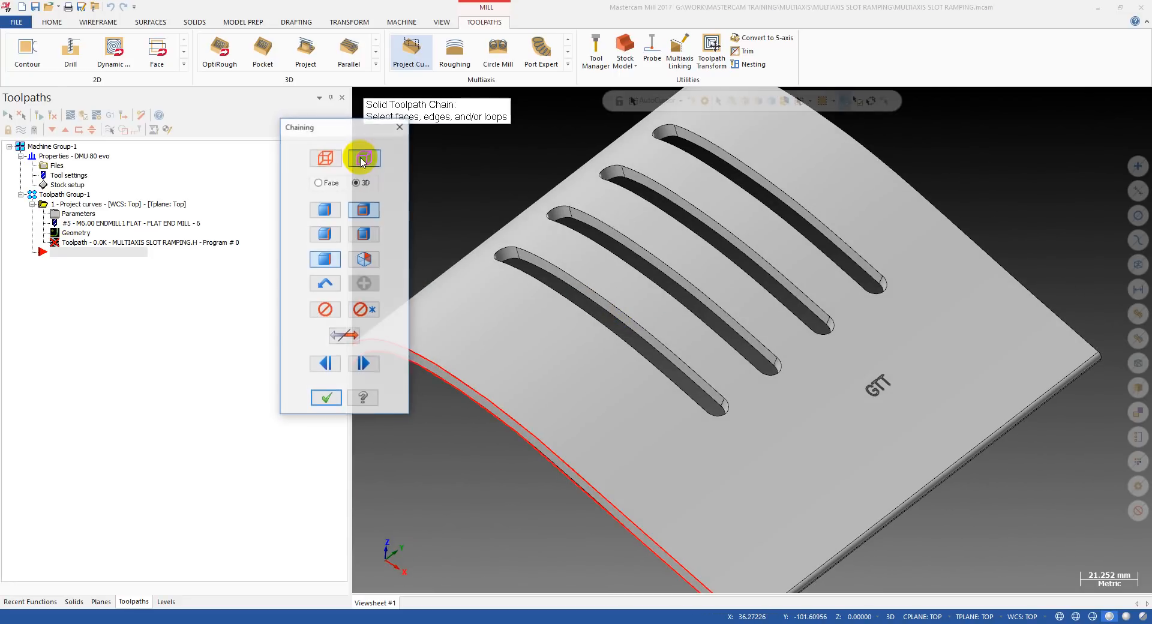
click(318, 158)
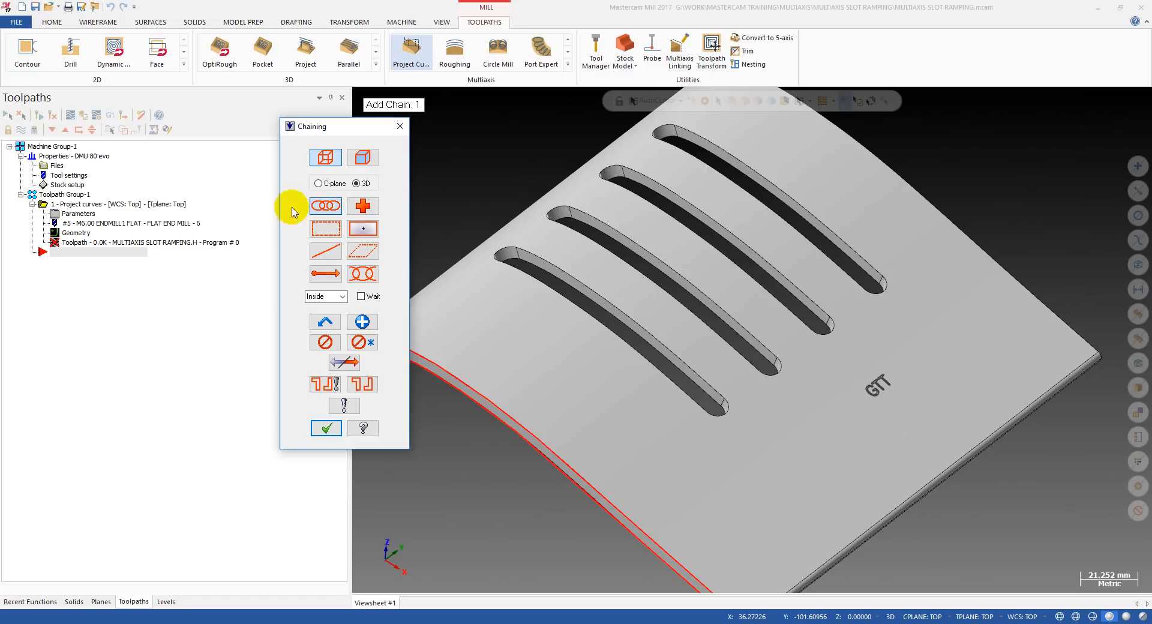
scroll(625, 286, up, 1)
mouse_move(575, 318)
middle_down()
mouse_move(614, 303)
mouse_move(650, 245)
mouse_move(576, 308)
mouse_move(571, 258)
middle_up()
scroll(571, 257, up, 2)
scroll(653, 318, down, 3)
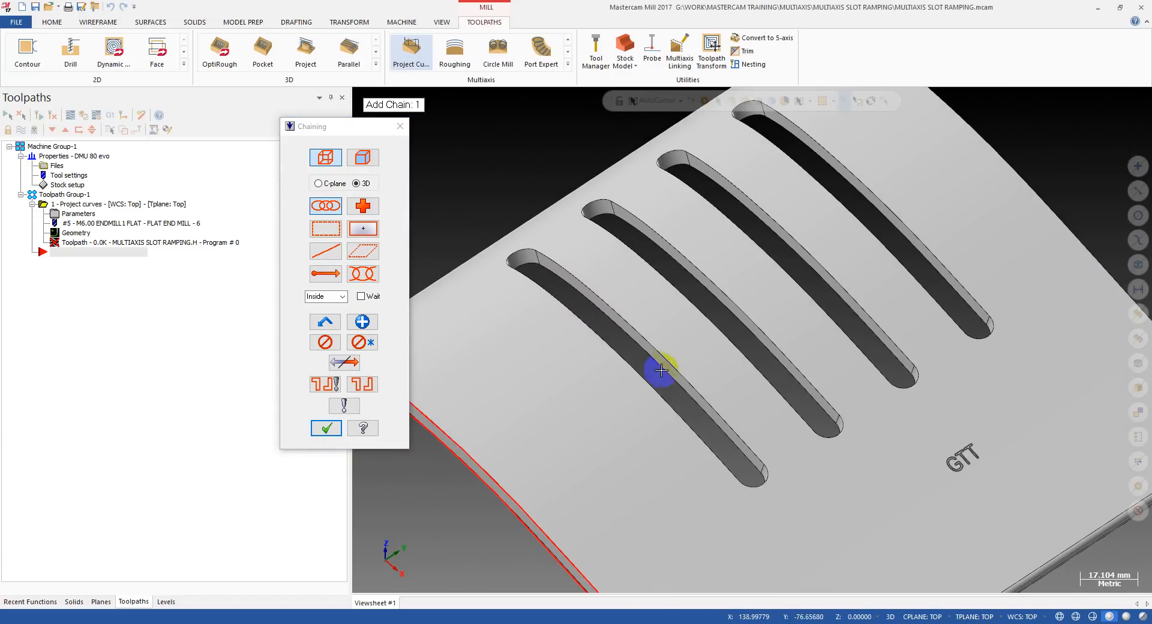
scroll(498, 262, up, 2)
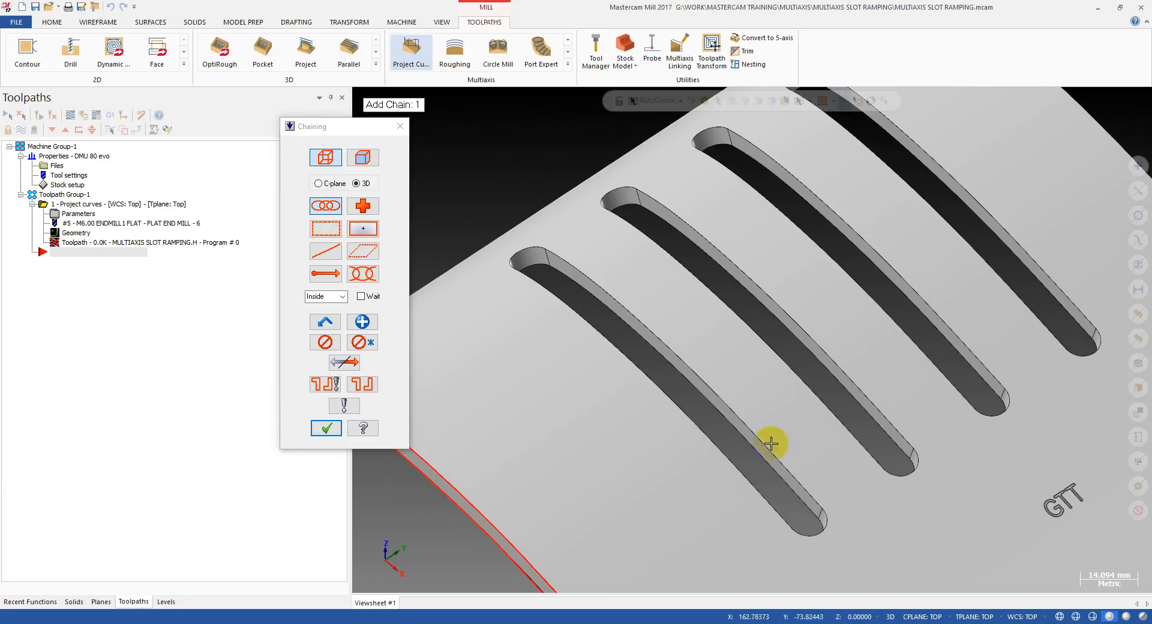
click(364, 159)
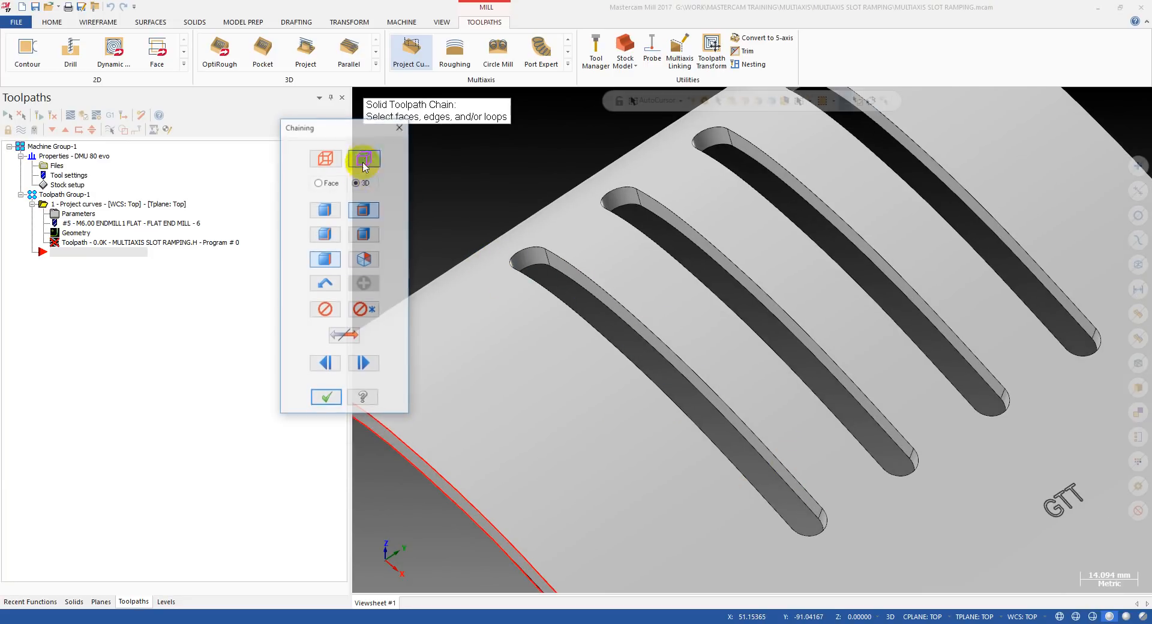
click(364, 209)
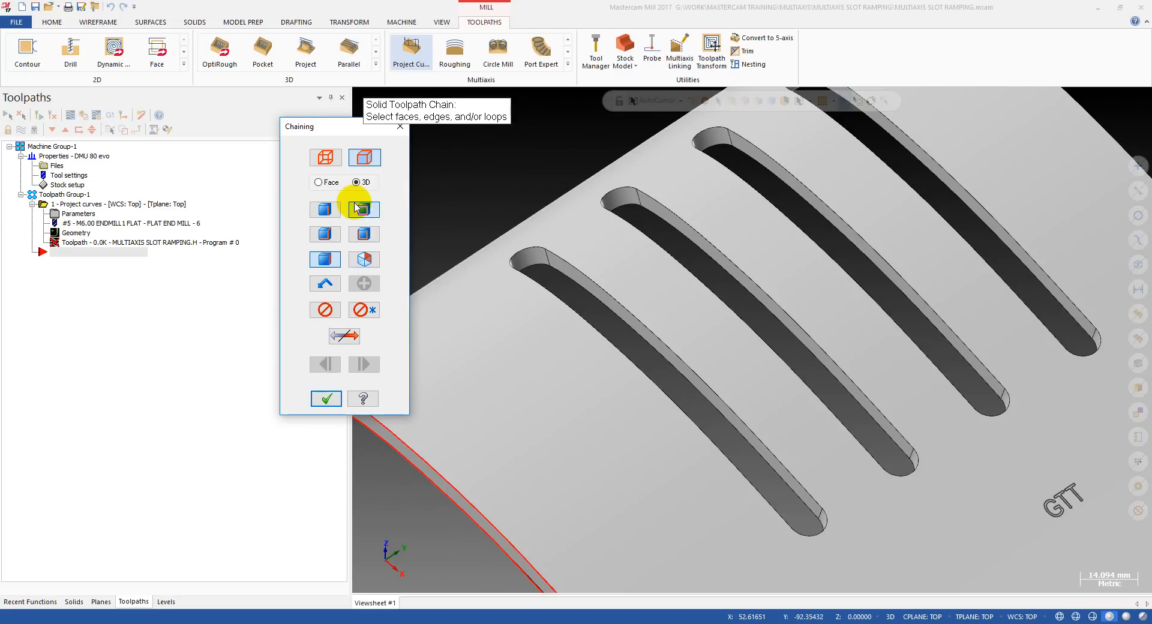
Try chaining the upper edge loop of the slot nearest the part's front edge, and clear that chain.
click(786, 470)
scroll(666, 274, down, 4)
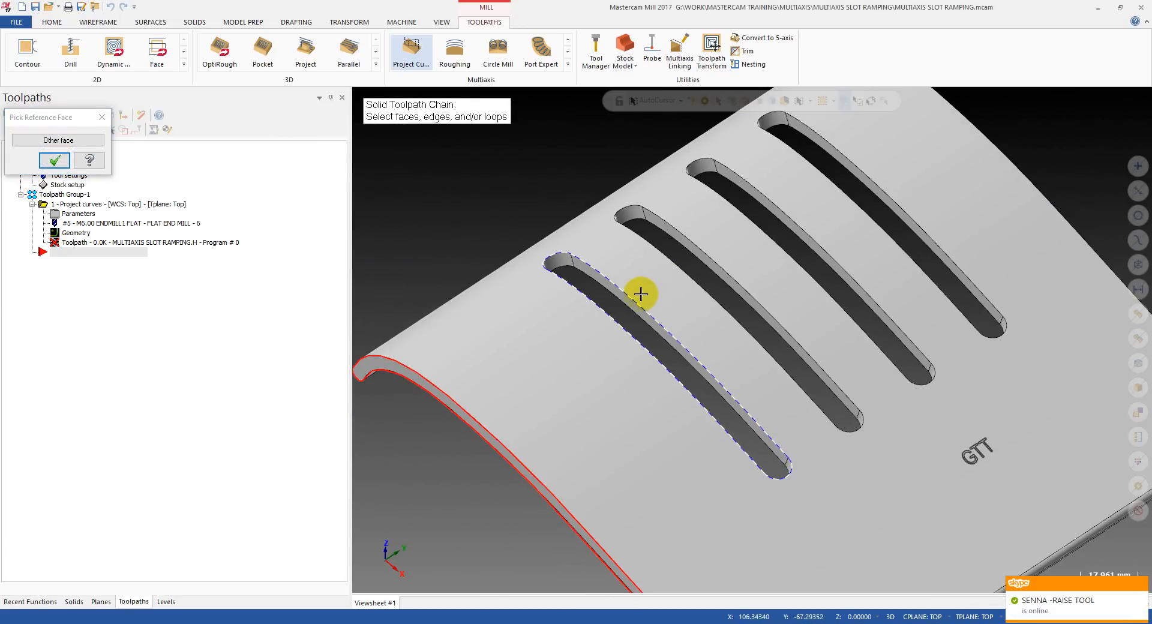
key(Return)
click(324, 309)
Chain the lower edge loop of the slot nearest the part's front edge as the projection curve and accept the selection.
scroll(758, 458, up, 2)
click(758, 459)
middle_drag(759, 458, 650, 306)
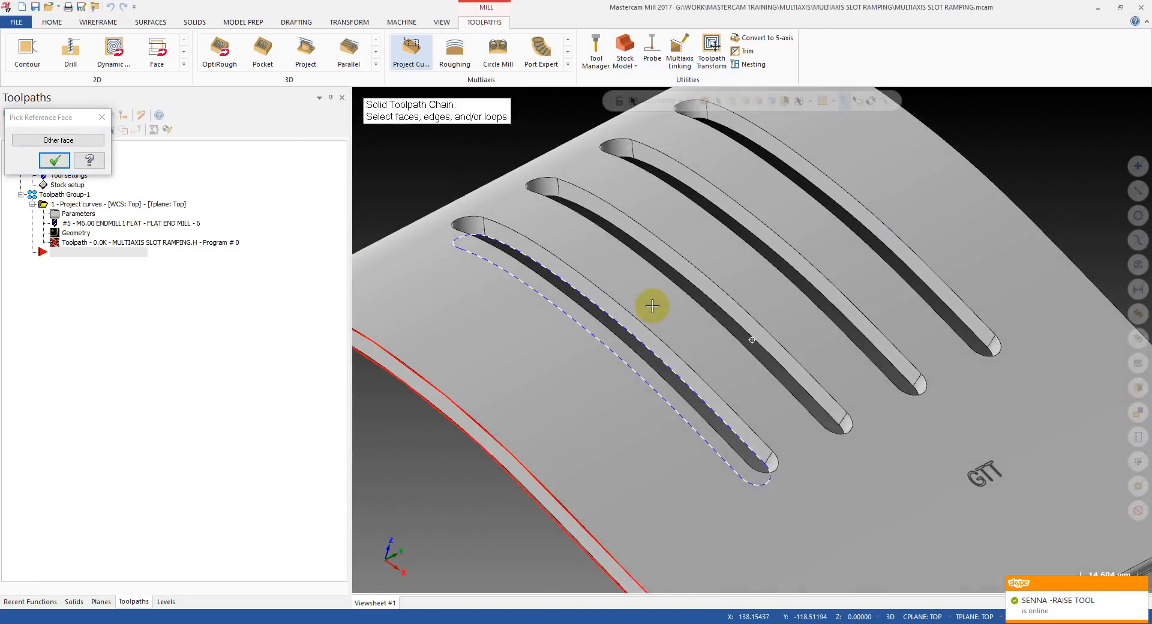
click(54, 161)
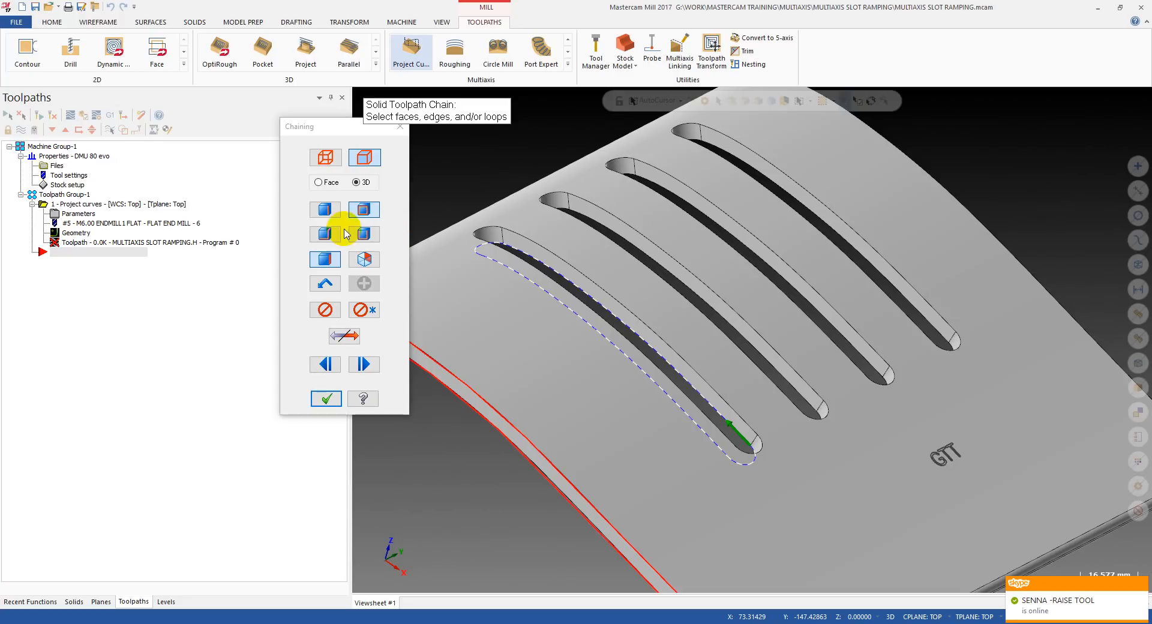
middle_drag(570, 265, 589, 299)
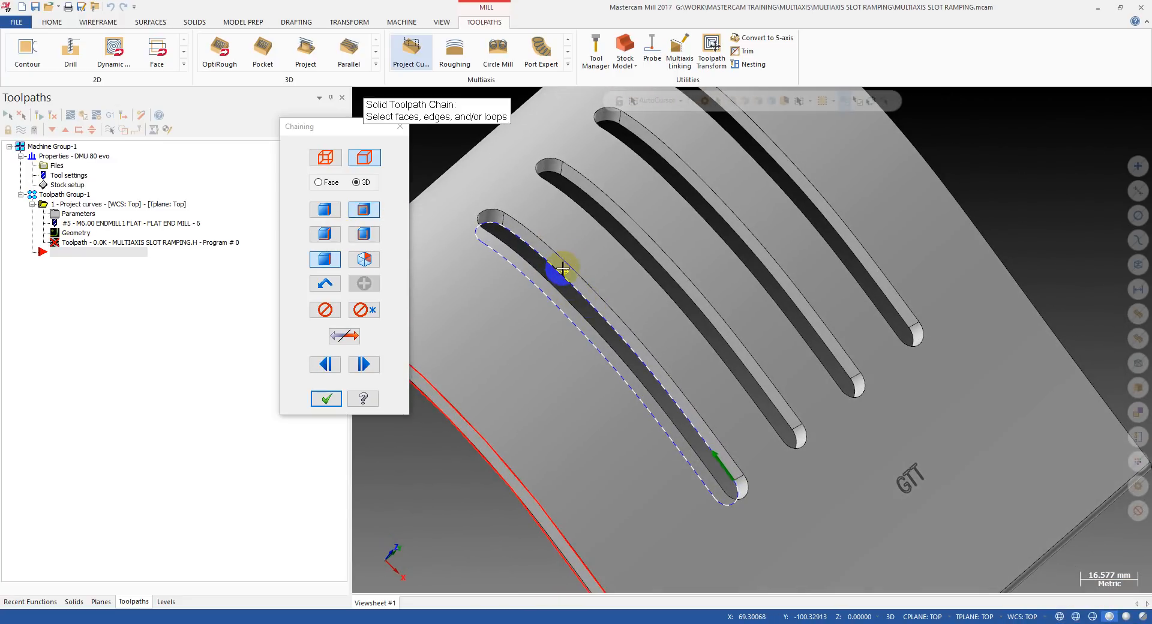
scroll(564, 269, up, 2)
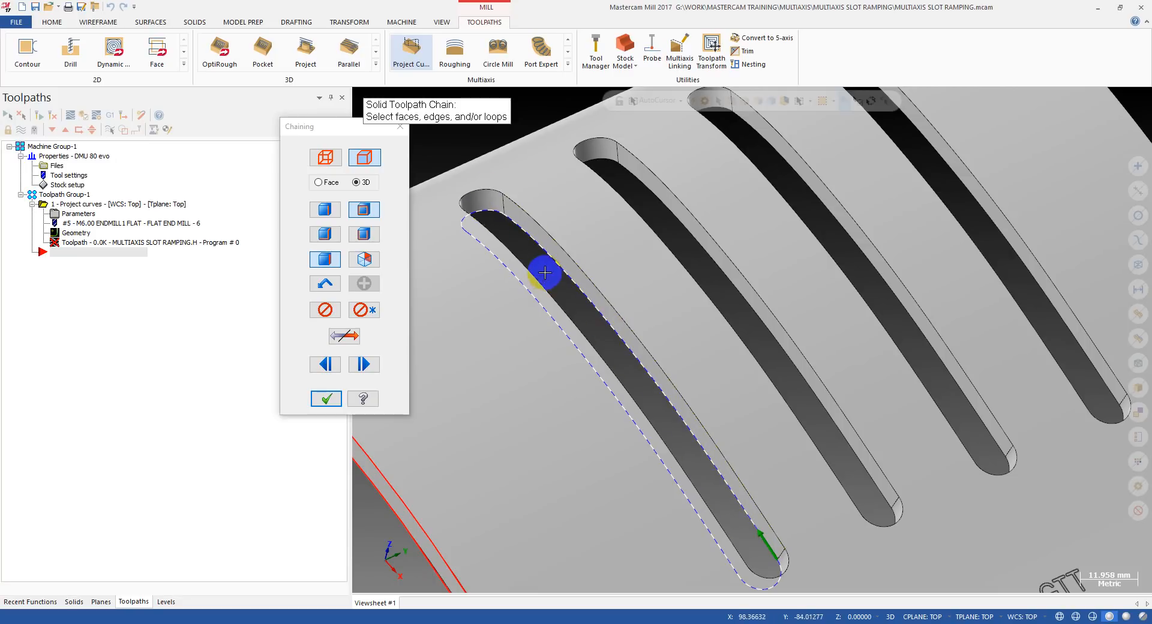
scroll(545, 273, down, 4)
mouse_move(637, 326)
middle_down()
mouse_move(658, 324)
mouse_move(622, 319)
middle_up()
scroll(622, 319, down, 1)
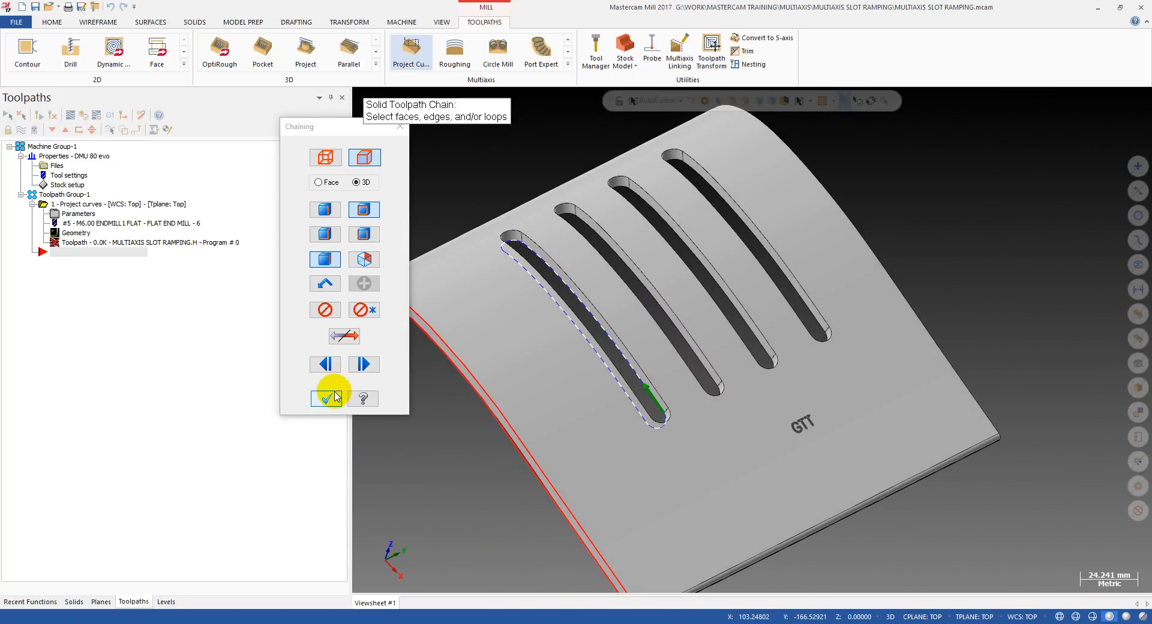
scroll(750, 384, up, 3)
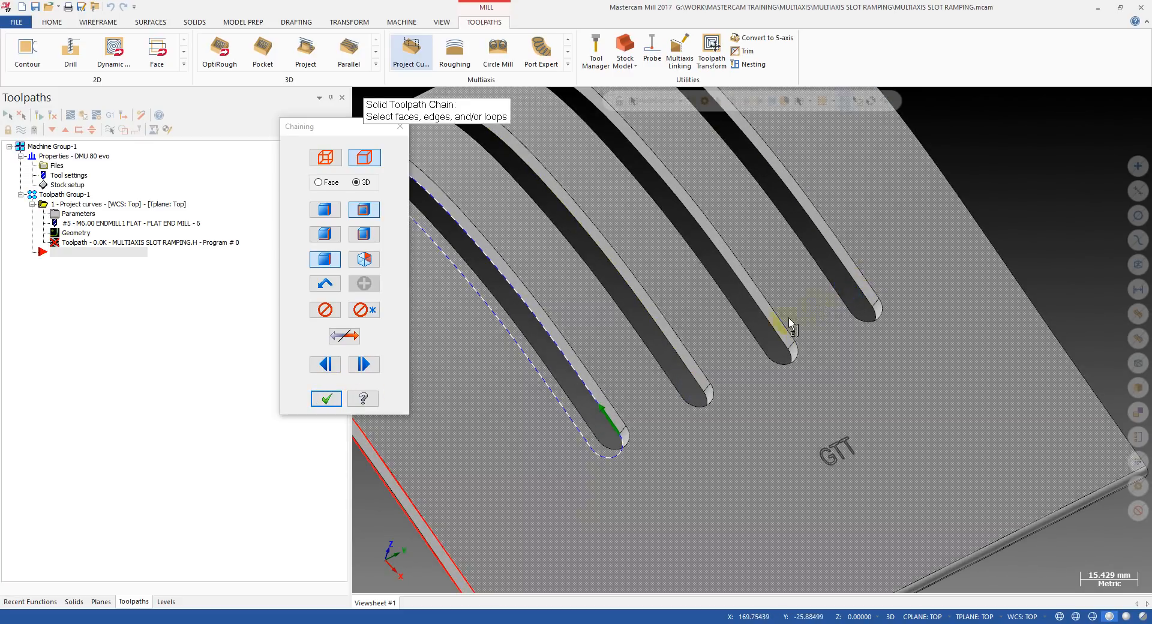
scroll(791, 326, down, 4)
click(326, 398)
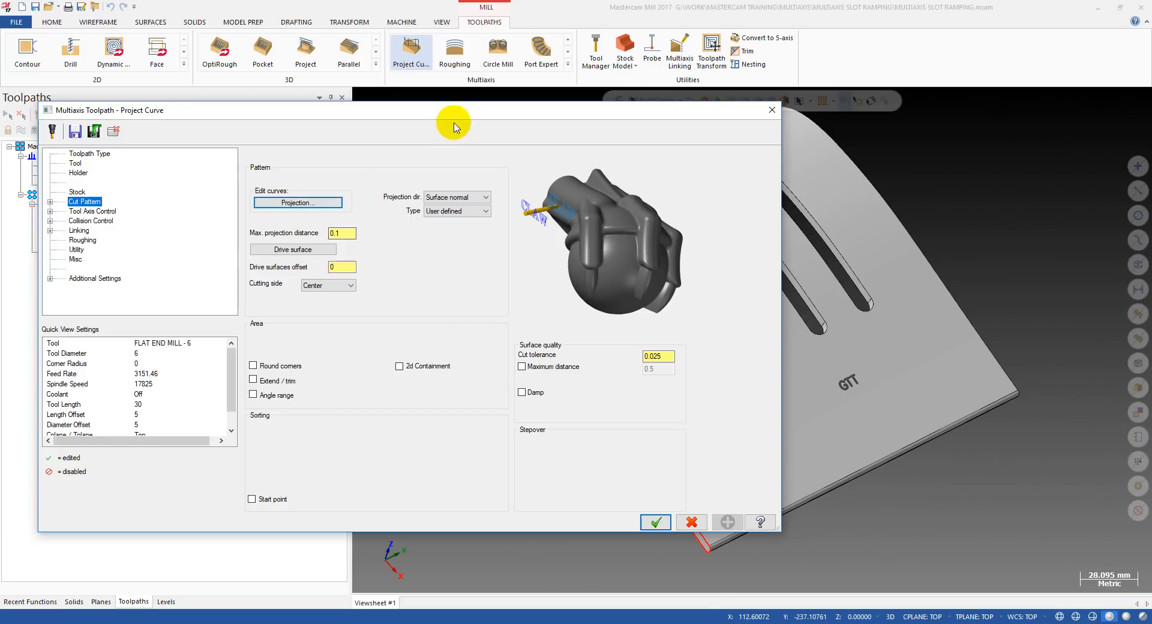
Examine the projection direction setting and compare it with the slots on the curved part.
drag(450, 117, 320, 254)
drag(528, 252, 700, 137)
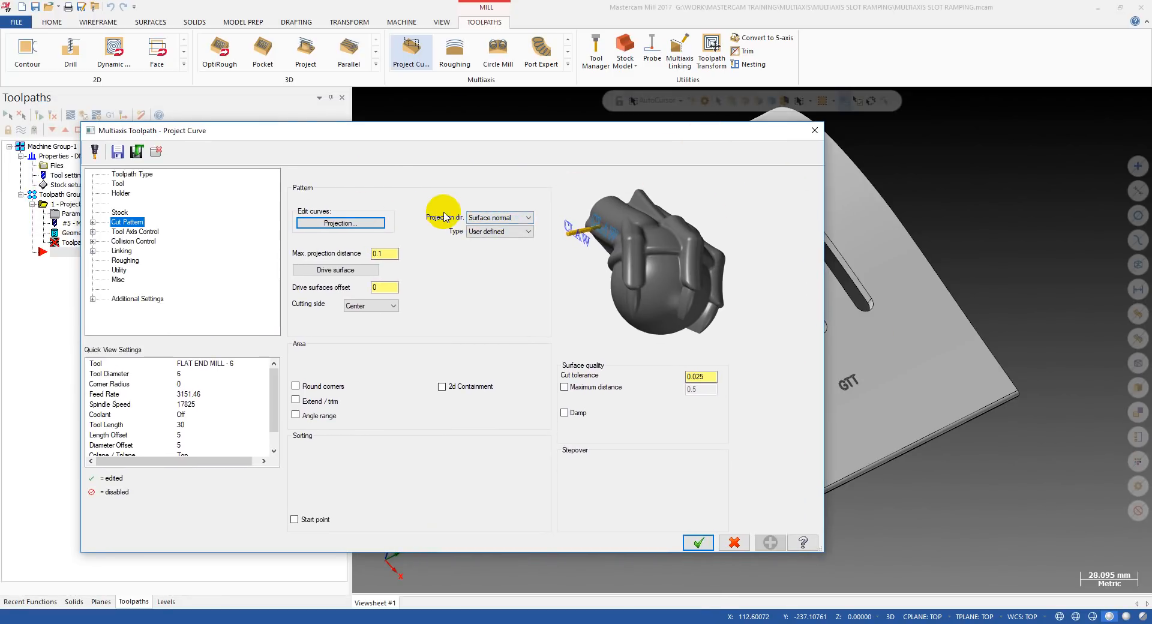
click(494, 218)
click(494, 219)
click(494, 219)
click(493, 220)
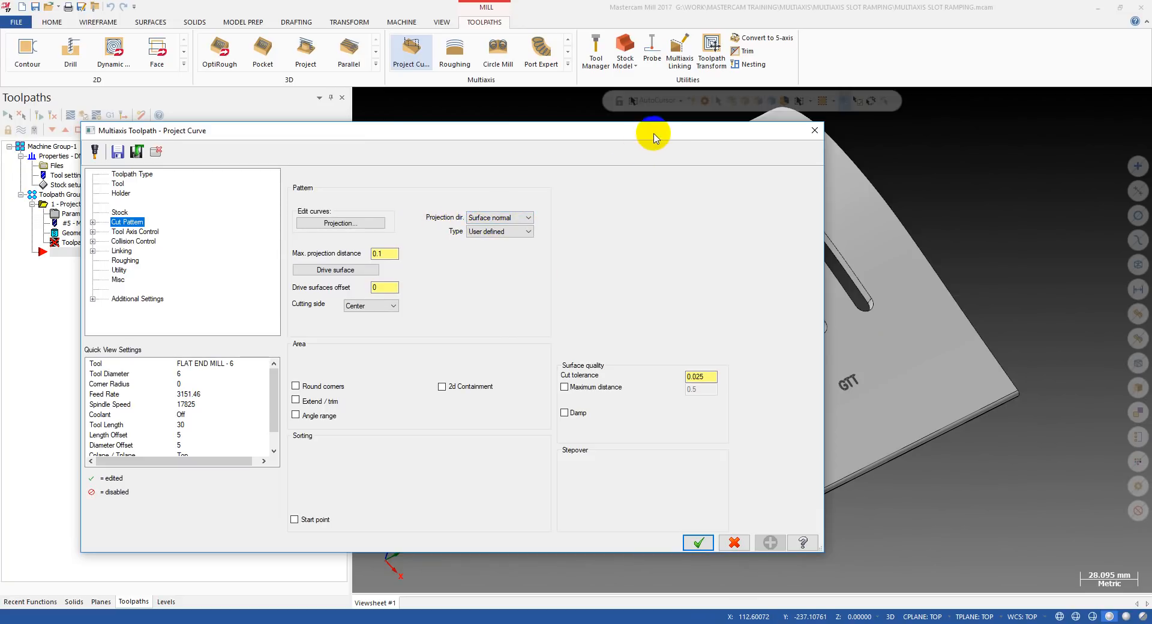
drag(656, 134, 272, 223)
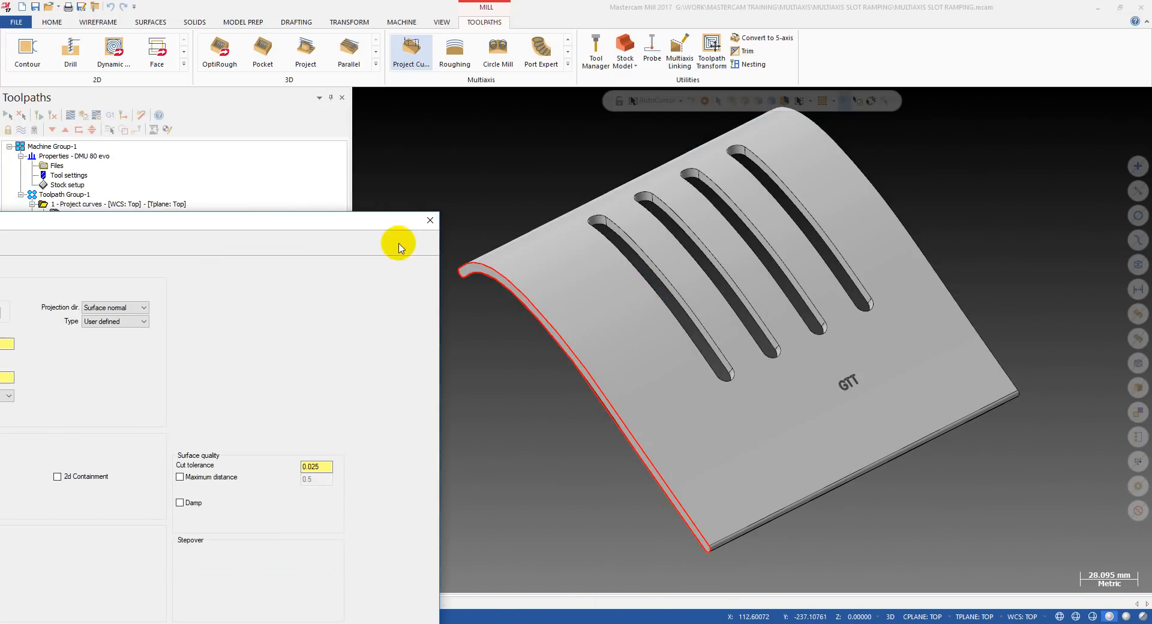
drag(376, 221, 744, 171)
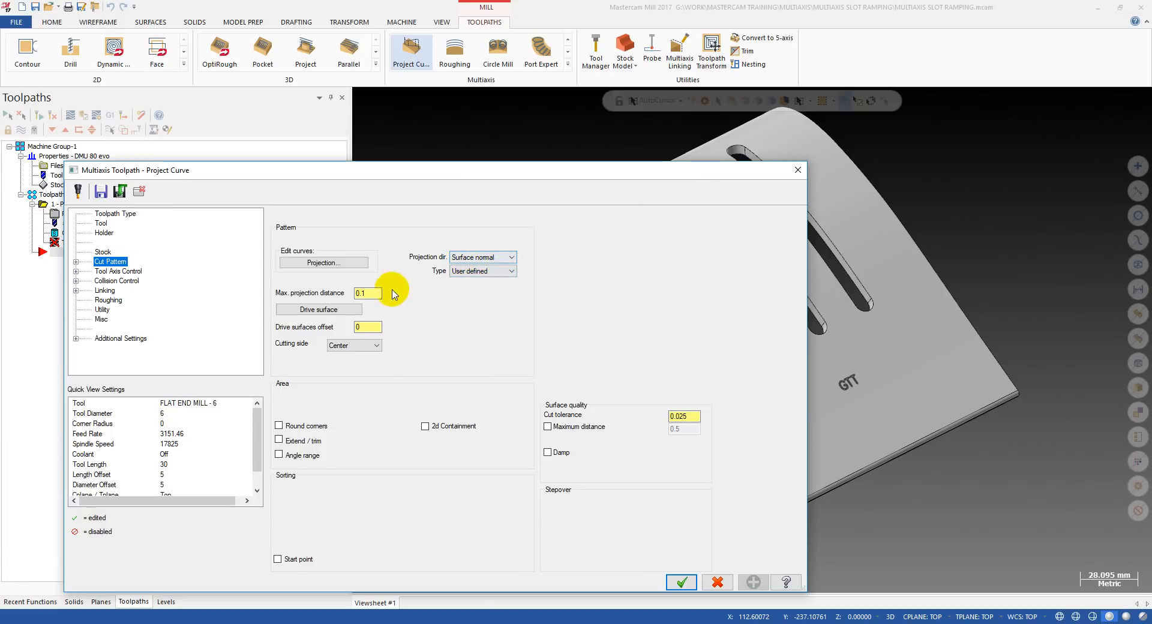
Set the toolpath's maximum projection distance to 0.5.
click(374, 293)
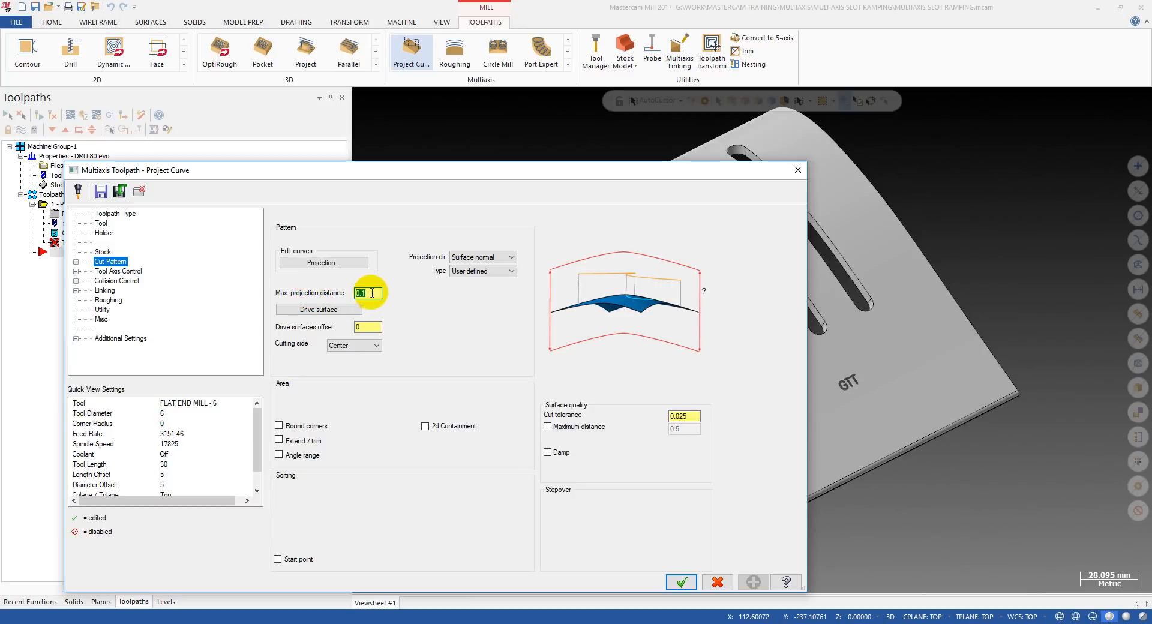
drag(375, 293, 356, 295)
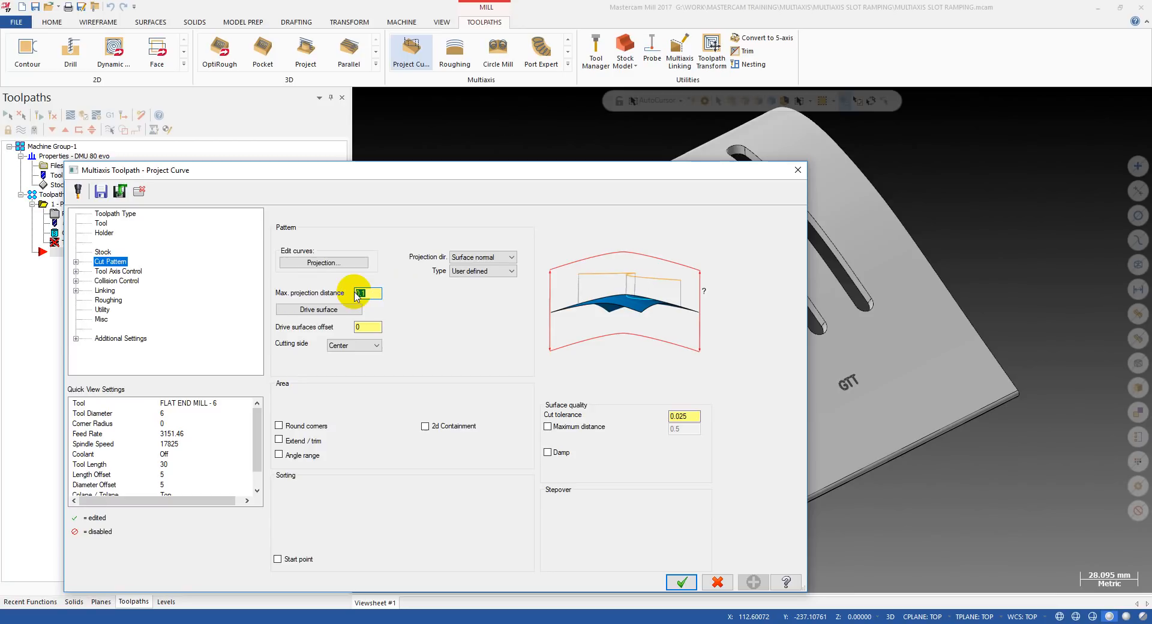
drag(511, 172, 267, 179)
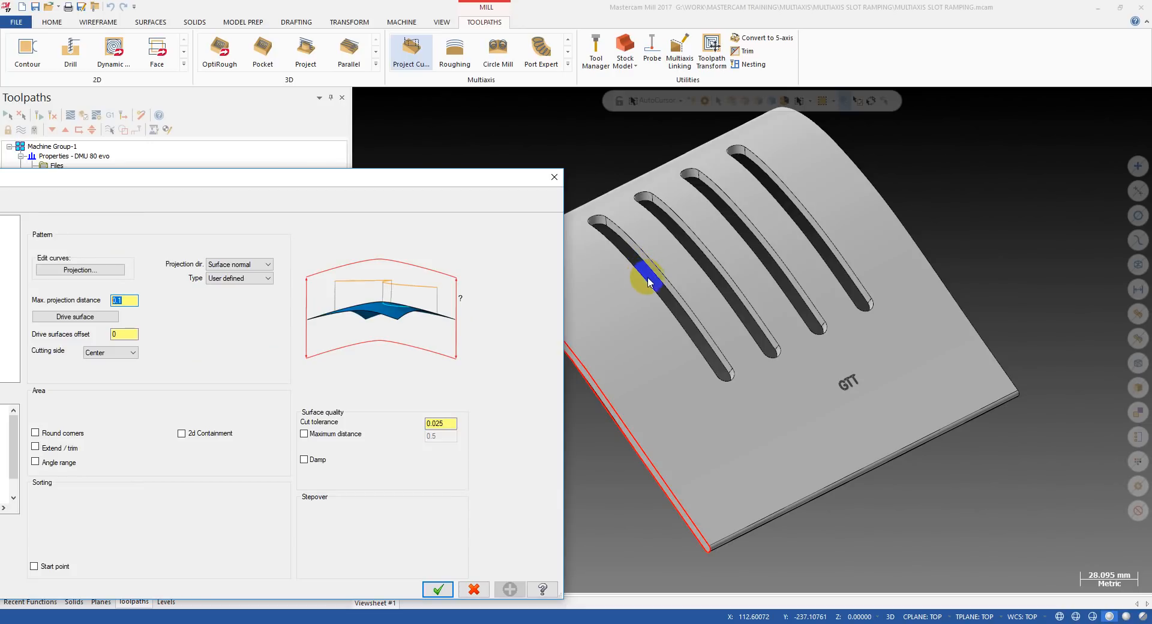
drag(470, 174, 618, 147)
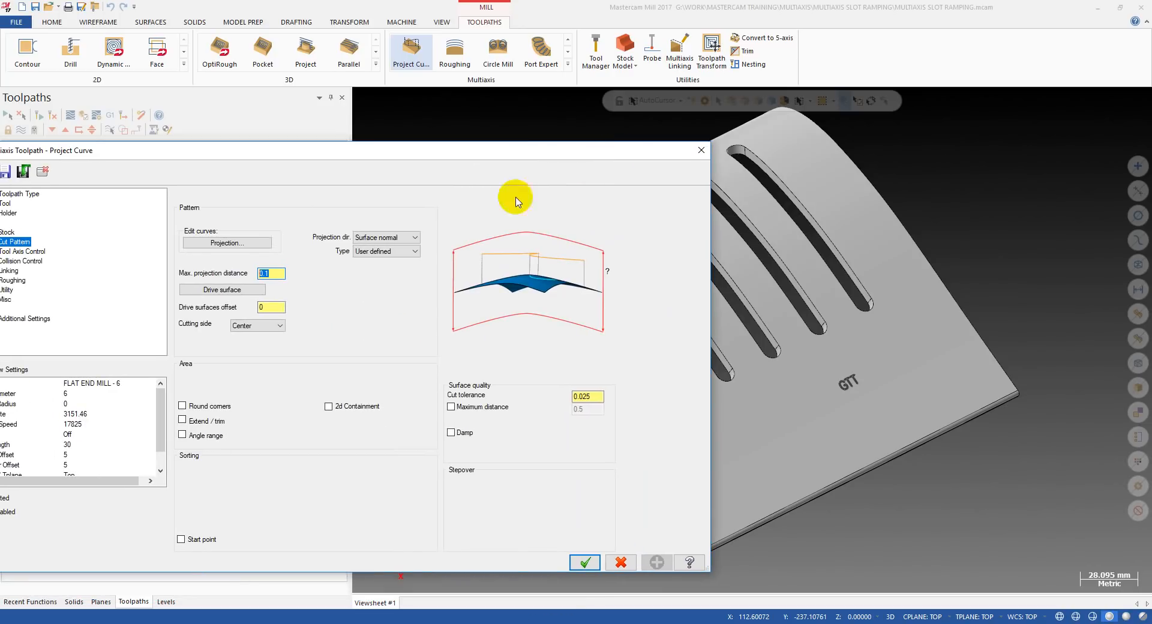
drag(278, 273, 247, 273)
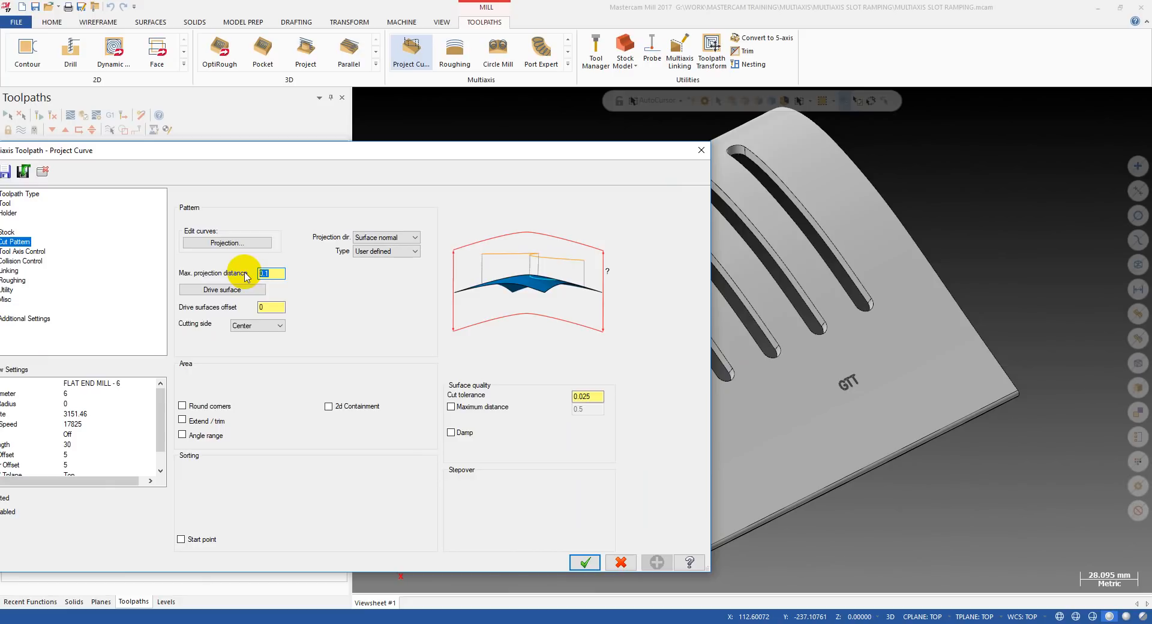
click(264, 274)
drag(274, 274, 250, 273)
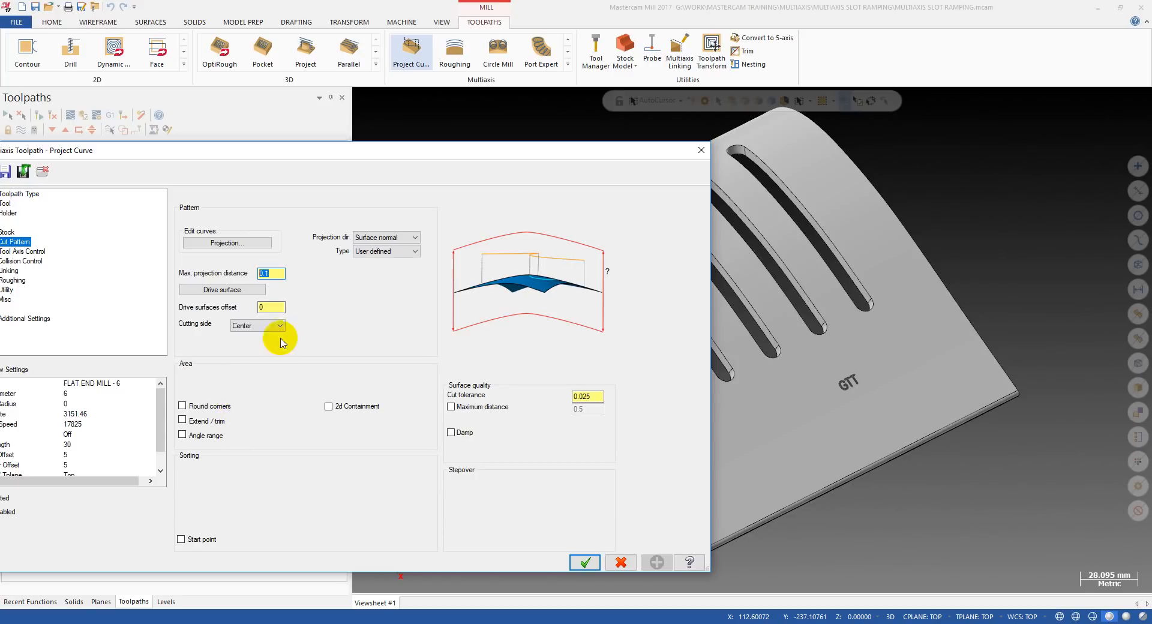
click(249, 272)
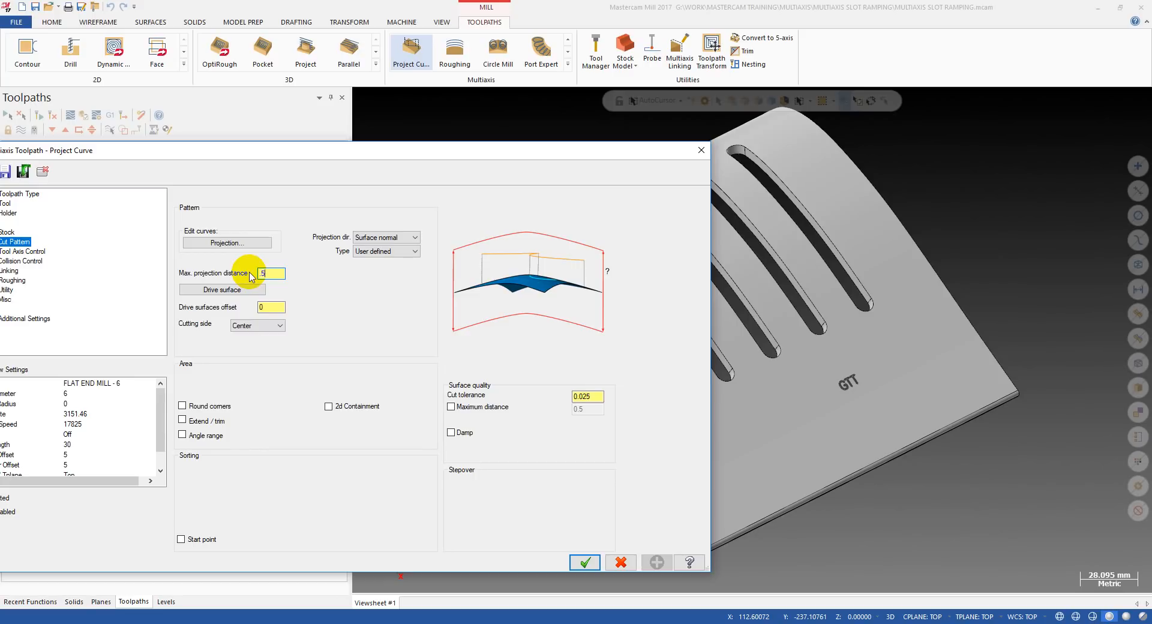
Set the maximum projection distance to 1 in the cut pattern settings.
drag(600, 156, 470, 148)
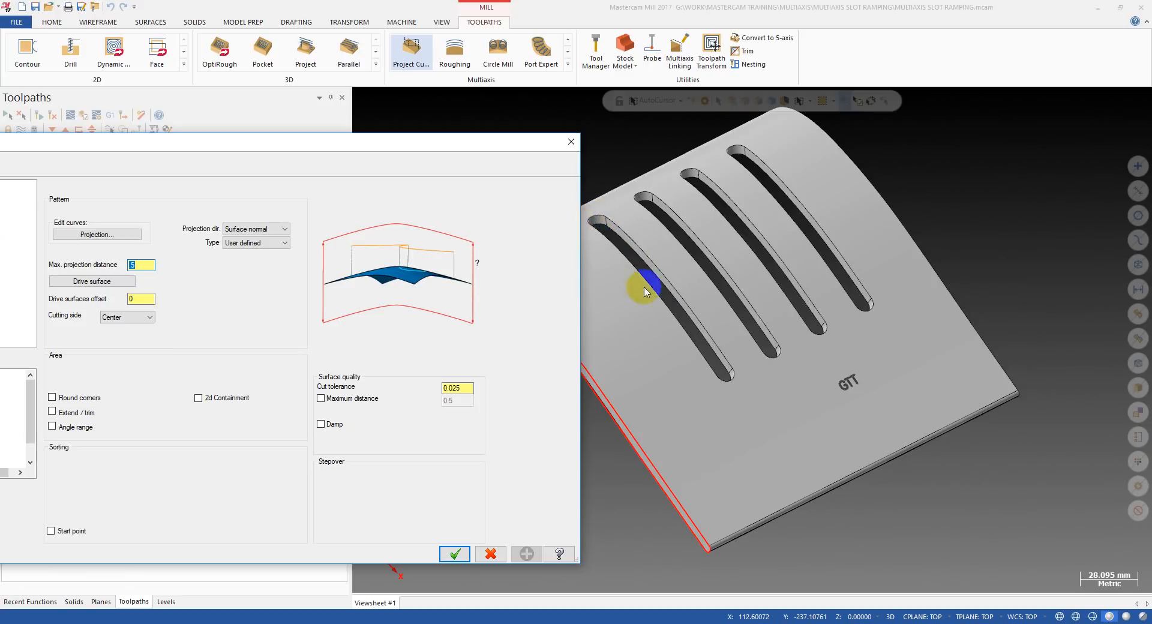
drag(412, 147, 639, 139)
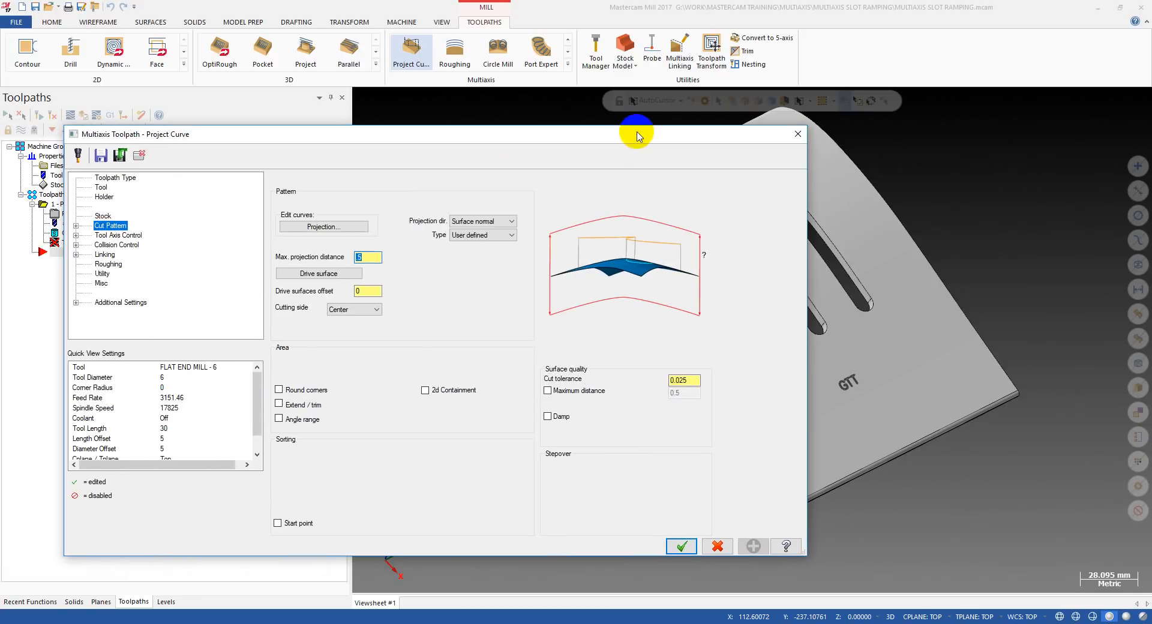
text(1)
Select the inner curved face containing the slots as the toolpath's drive surface and accept the selection.
click(364, 291)
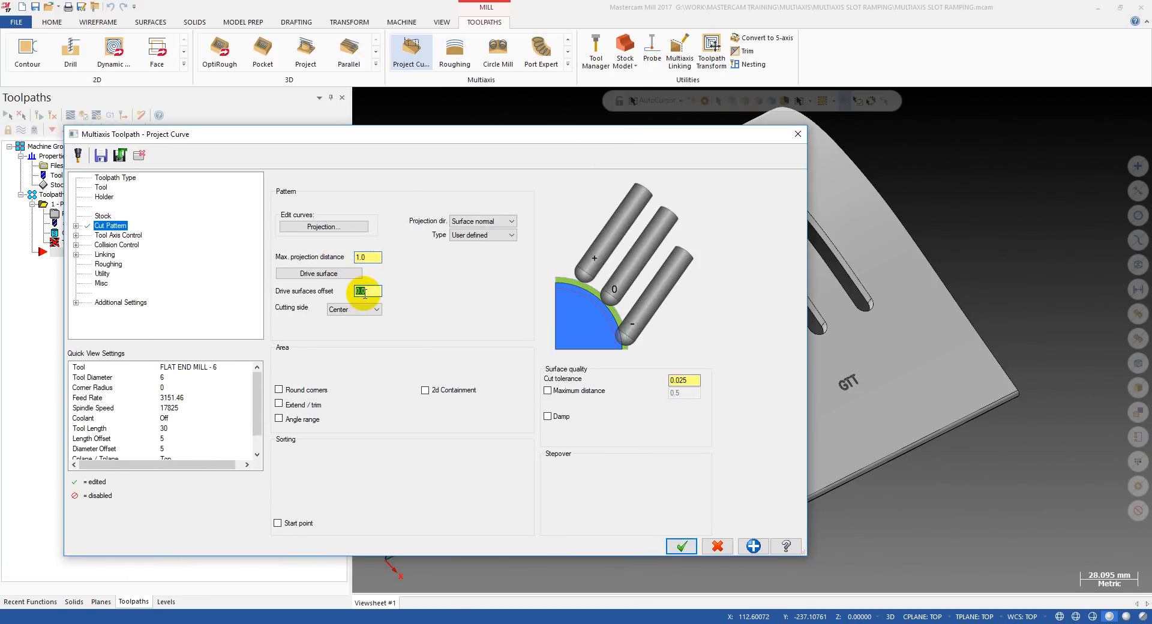
click(303, 275)
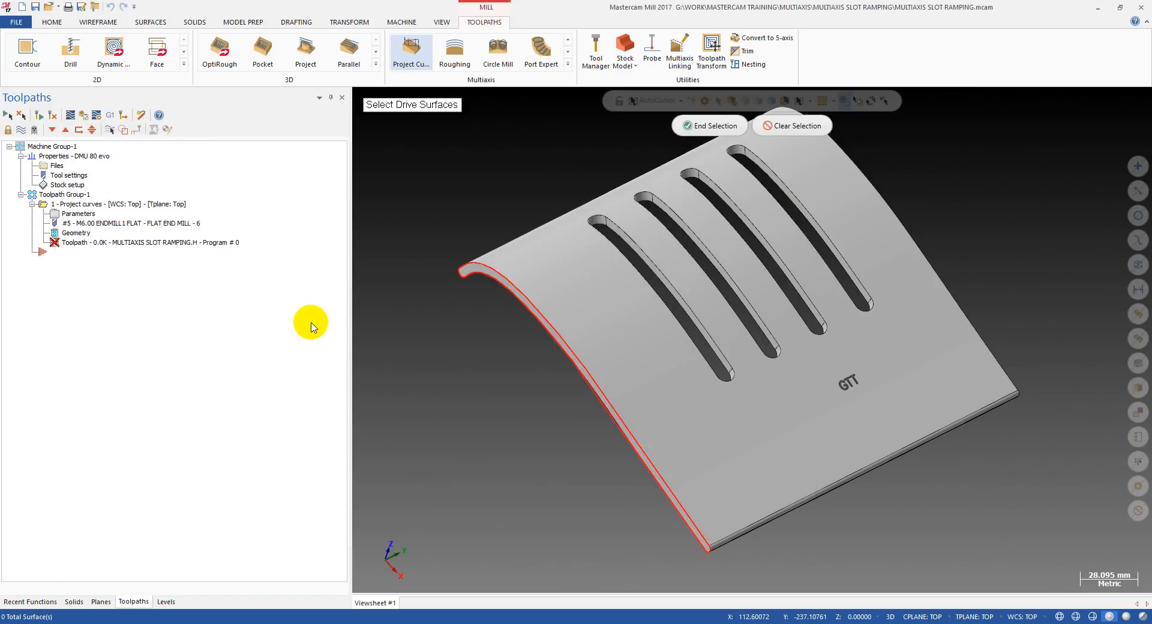
mouse_move(507, 290)
middle_down()
mouse_move(614, 224)
mouse_move(609, 240)
mouse_move(456, 346)
mouse_move(571, 429)
mouse_move(570, 318)
mouse_move(618, 278)
mouse_move(527, 386)
mouse_move(615, 326)
mouse_move(553, 344)
mouse_move(501, 440)
mouse_move(543, 384)
middle_up()
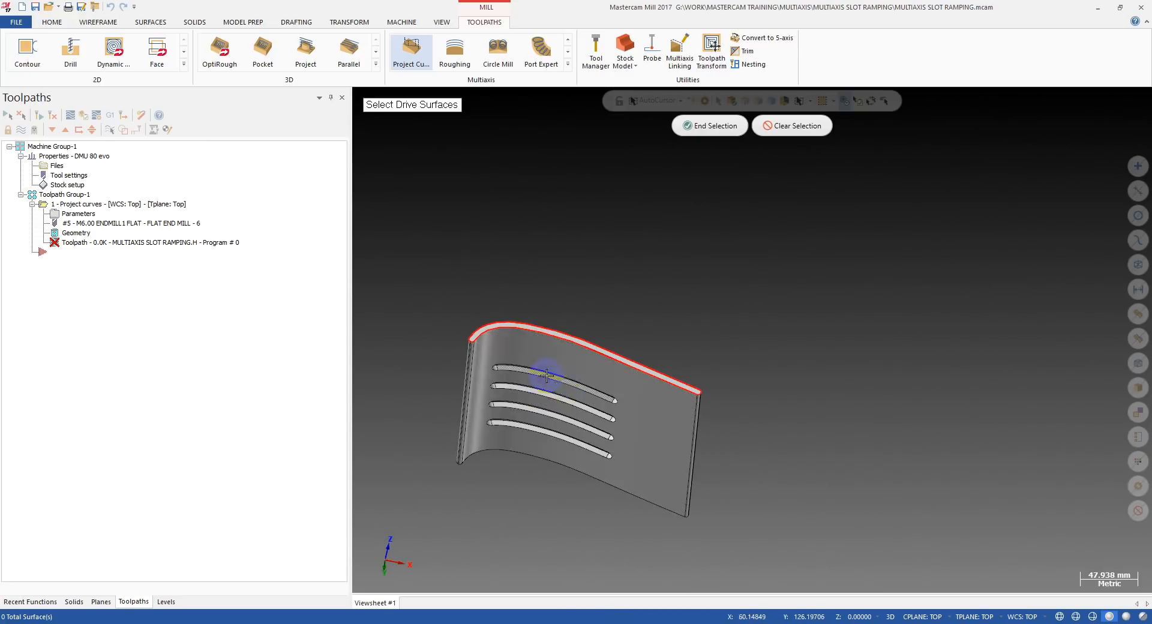
scroll(546, 358, up, 3)
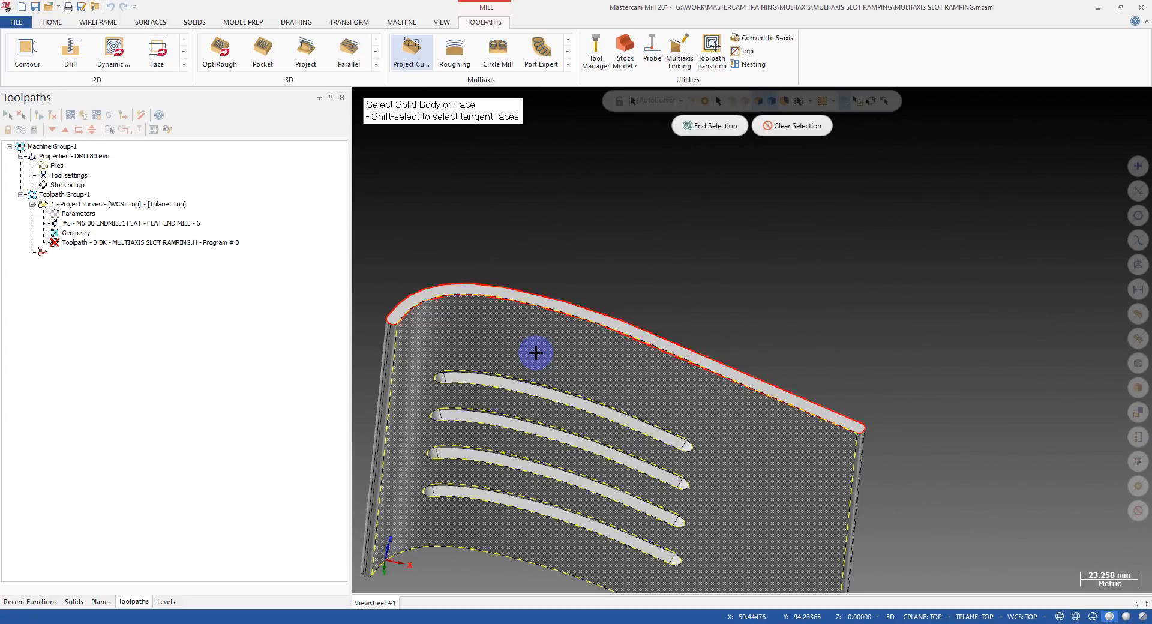
mouse_move(563, 354)
middle_down()
mouse_move(619, 301)
mouse_move(582, 365)
middle_up()
click(716, 127)
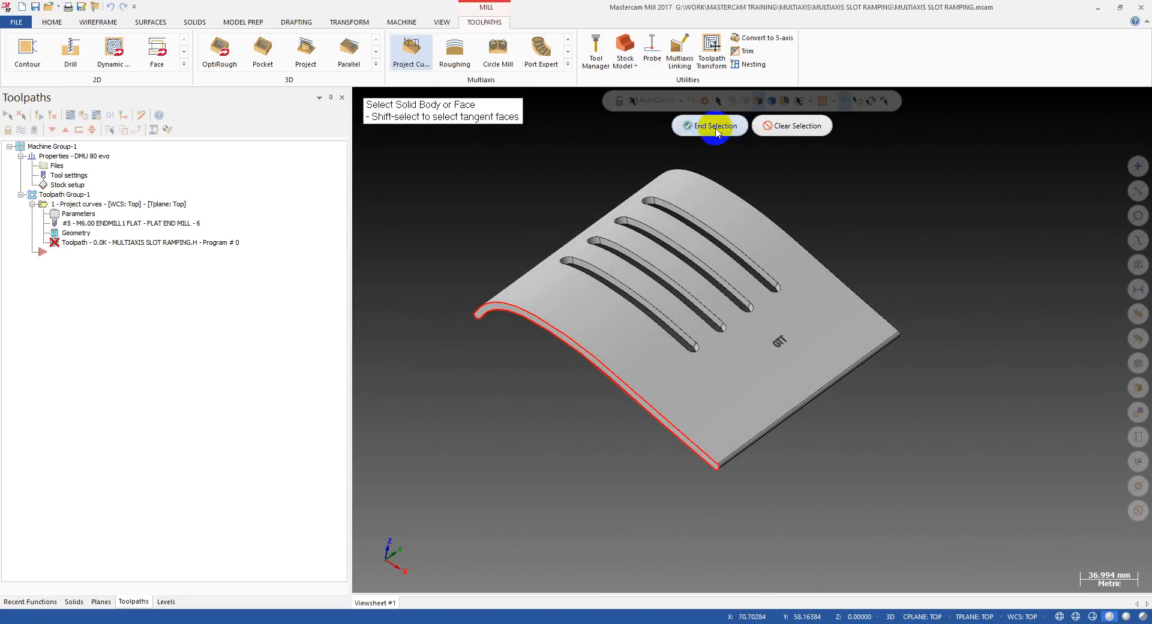
middle_drag(551, 298, 625, 219)
click(384, 240)
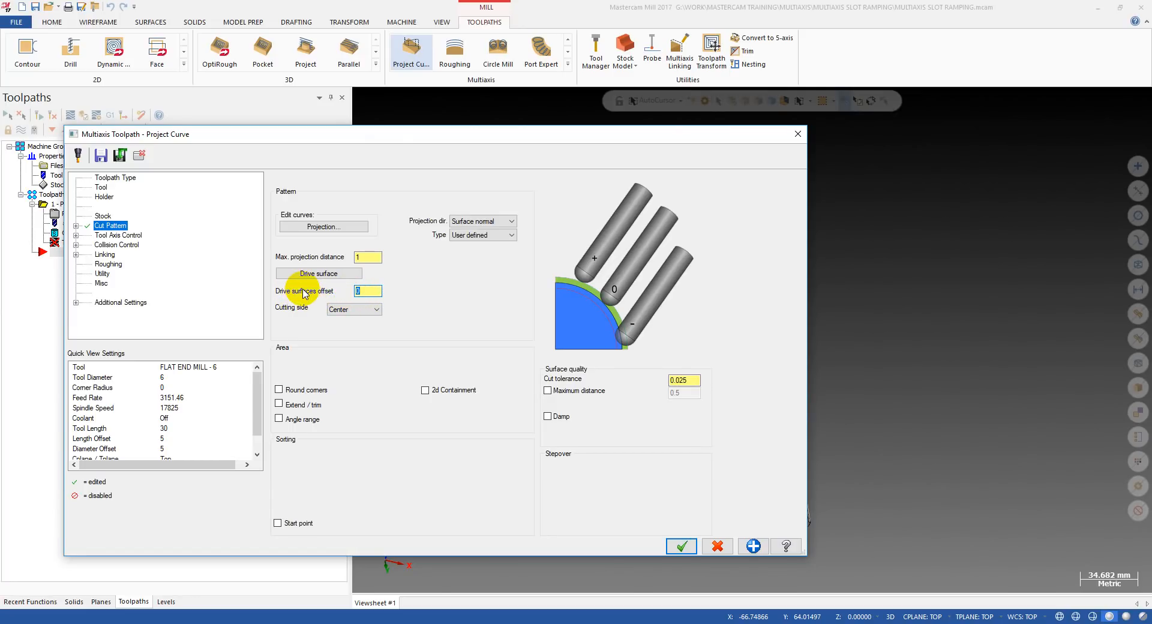
Use a drive surfaces offset of 0 with the cutting side at Center, and accept the parameters to generate the toolpath.
drag(369, 291, 351, 290)
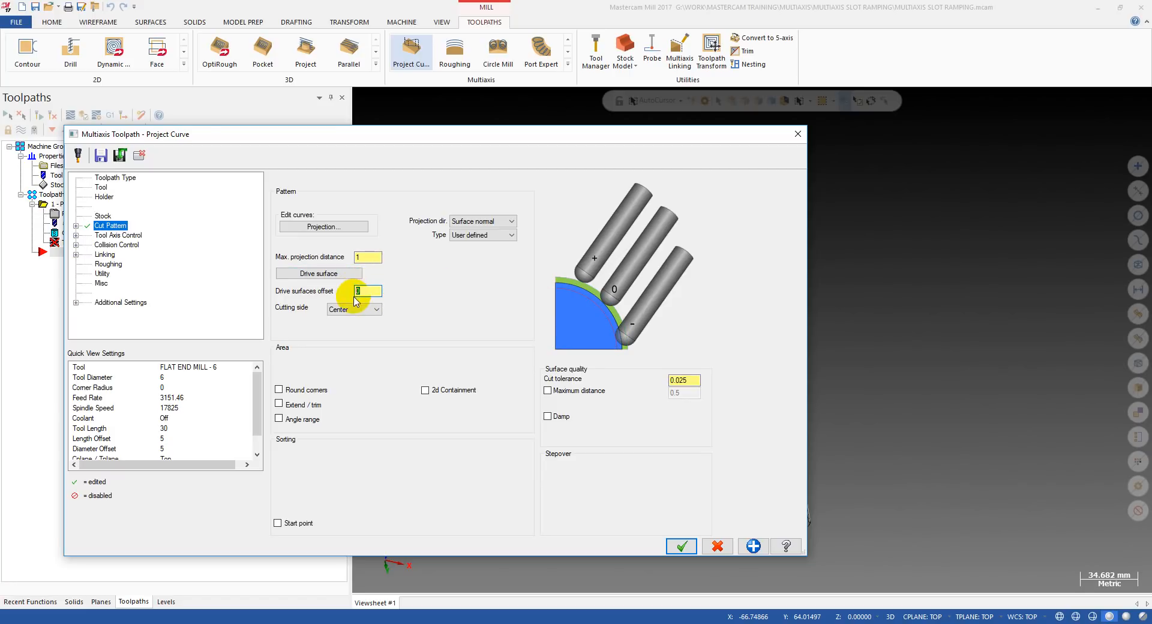
click(342, 311)
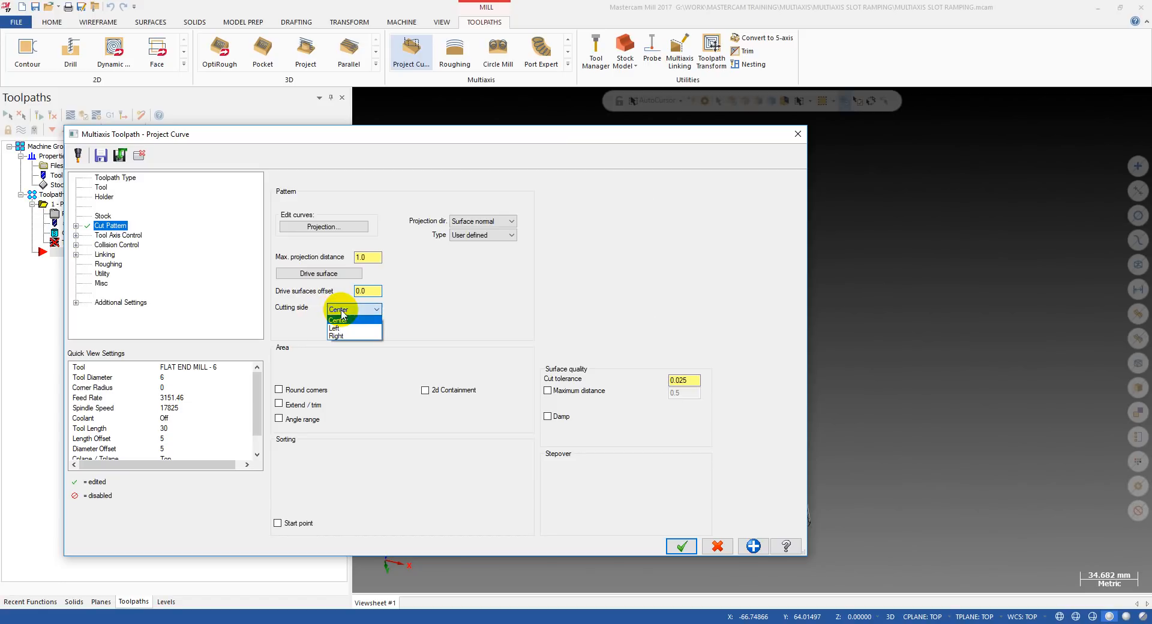
click(339, 321)
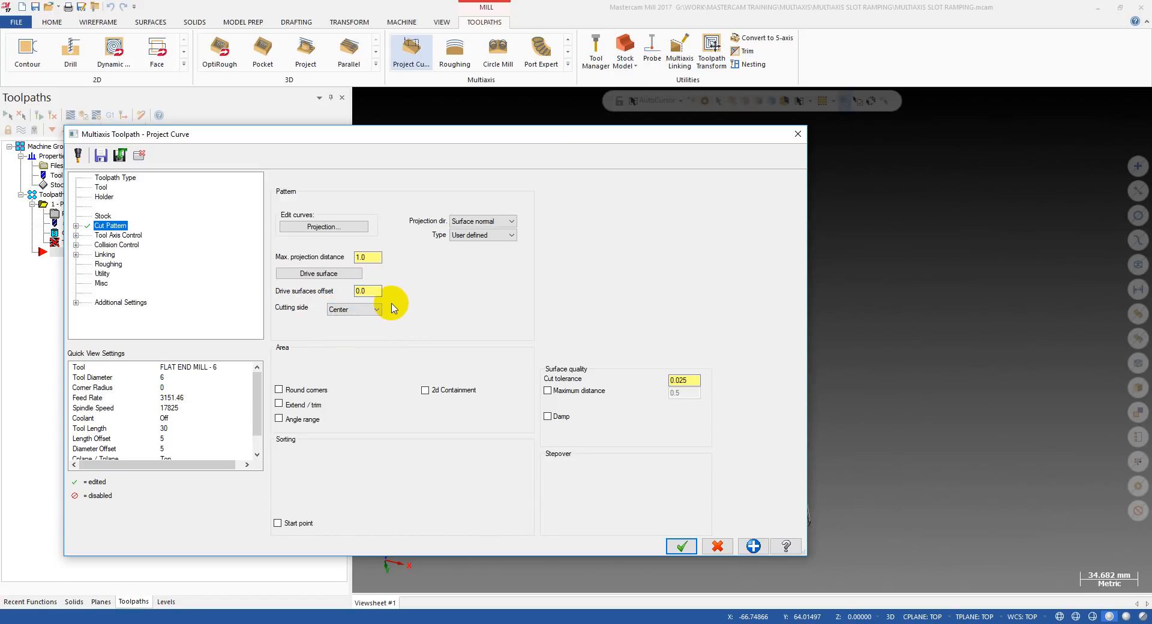
click(356, 310)
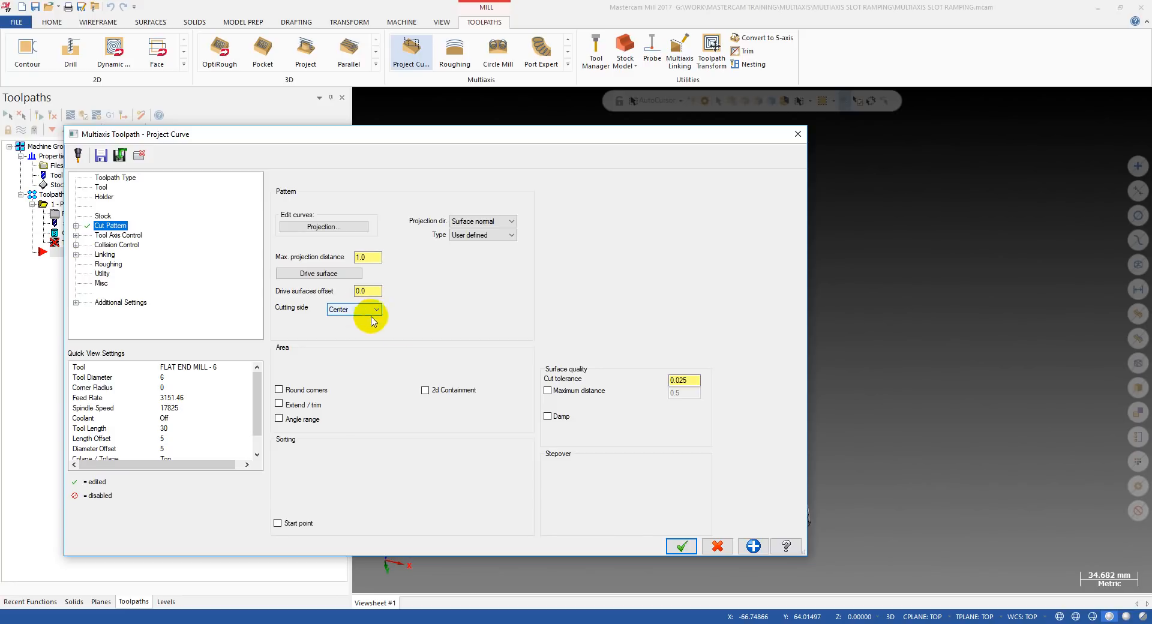
click(676, 546)
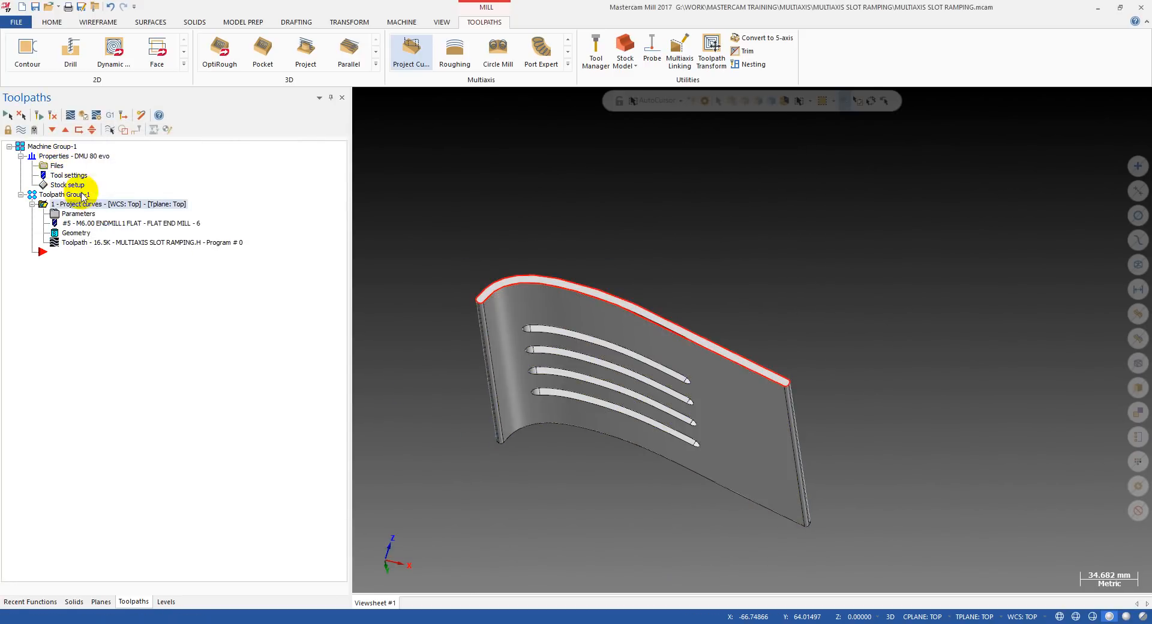
Backplot the start of the Project Curve toolpath and examine the tool's approach from the inner side of the part.
click(80, 246)
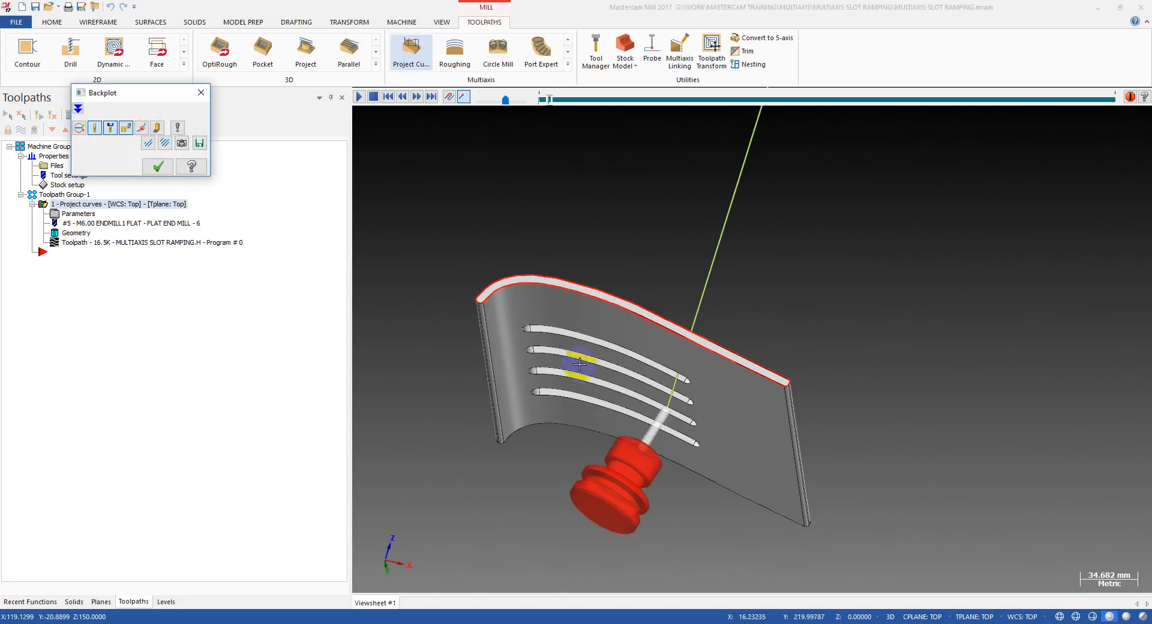
middle_drag(690, 385, 792, 229)
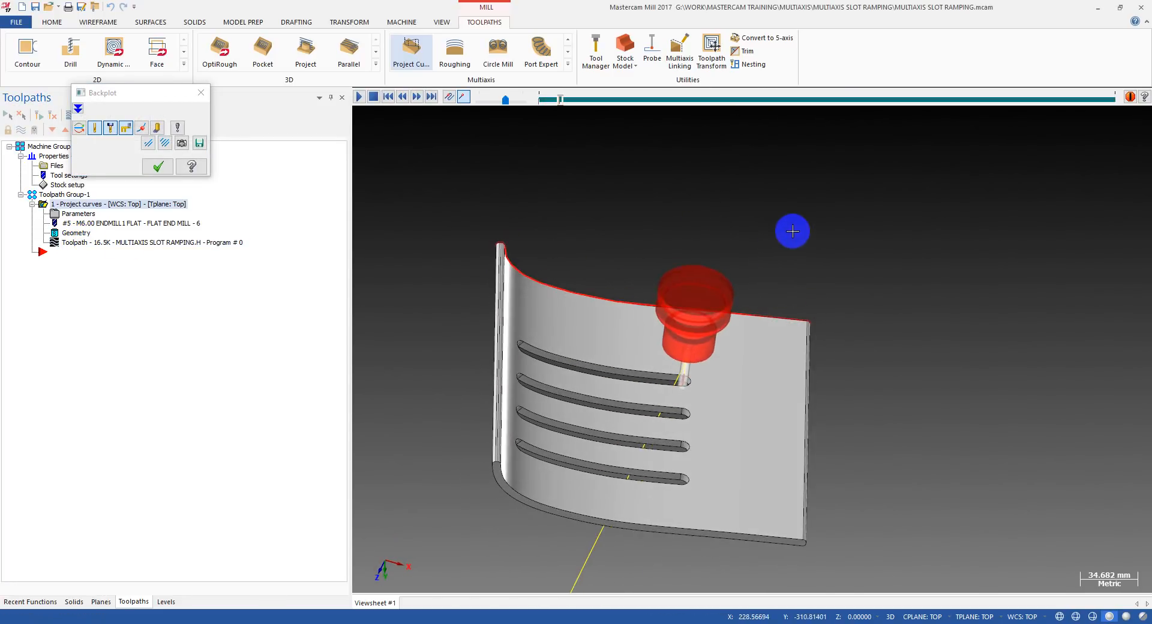
scroll(663, 390, up, 5)
scroll(652, 363, down, 4)
middle_drag(694, 335, 635, 370)
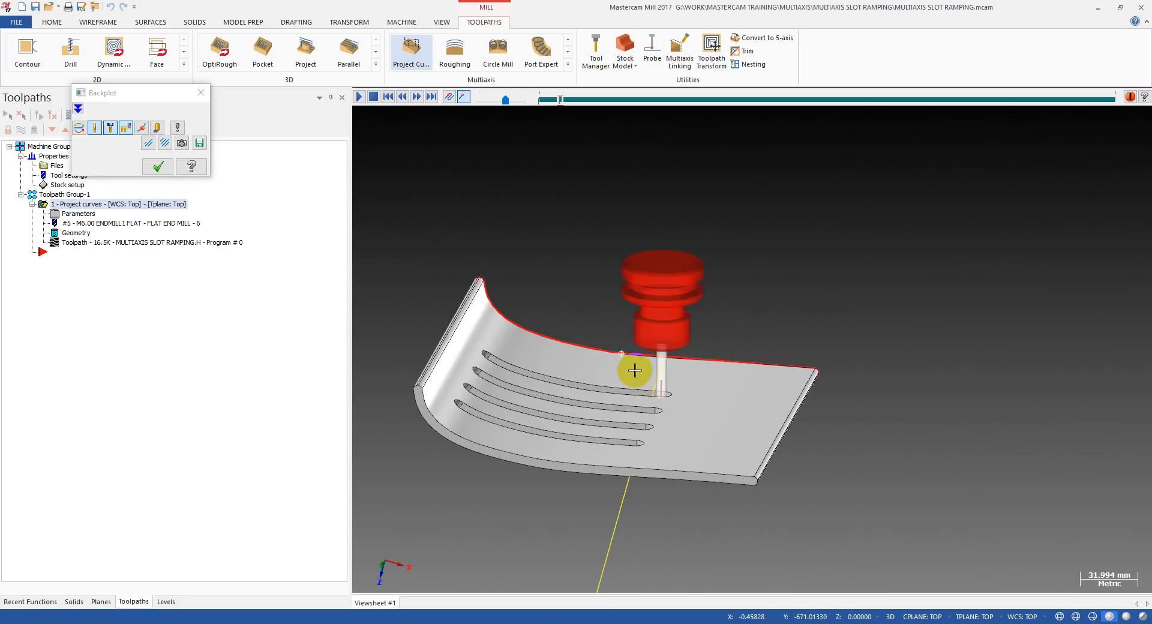
middle_drag(677, 418, 748, 249)
key(Escape)
scroll(682, 288, down, 3)
scroll(681, 288, up, 4)
middle_drag(681, 288, 390, 342)
scroll(578, 408, down, 3)
Backplot the toolpath again up close, examining the tool's position and retract moves along the slot edge.
click(89, 245)
key(r)
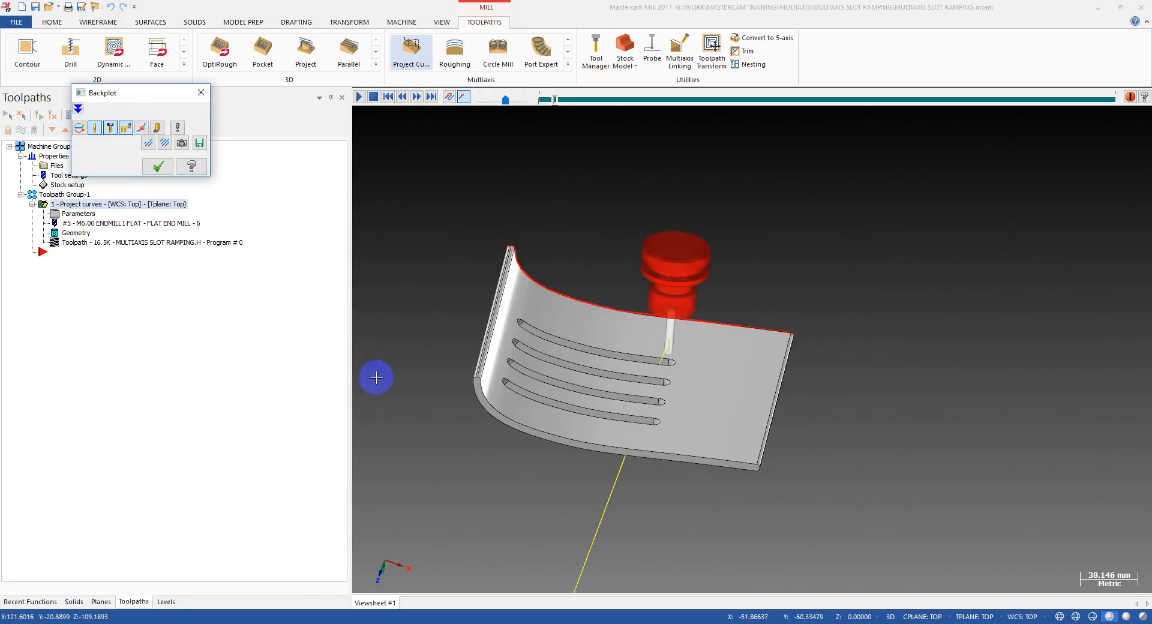
scroll(688, 398, up, 4)
scroll(612, 328, down, 2)
middle_drag(586, 321, 744, 380)
scroll(670, 415, up, 2)
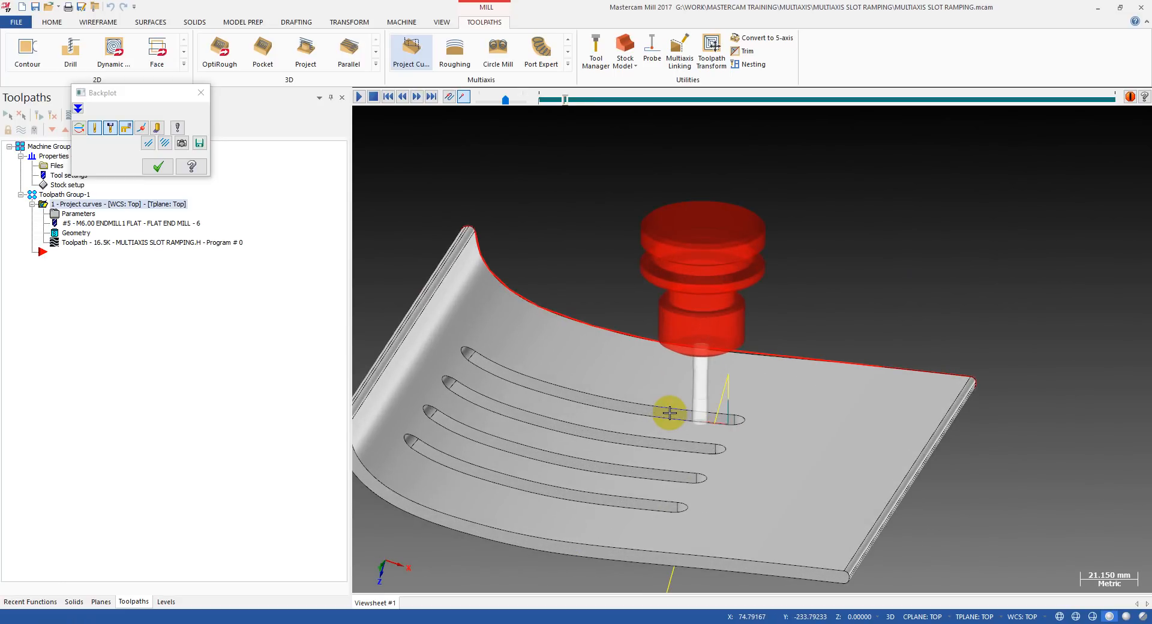
scroll(669, 412, up, 7)
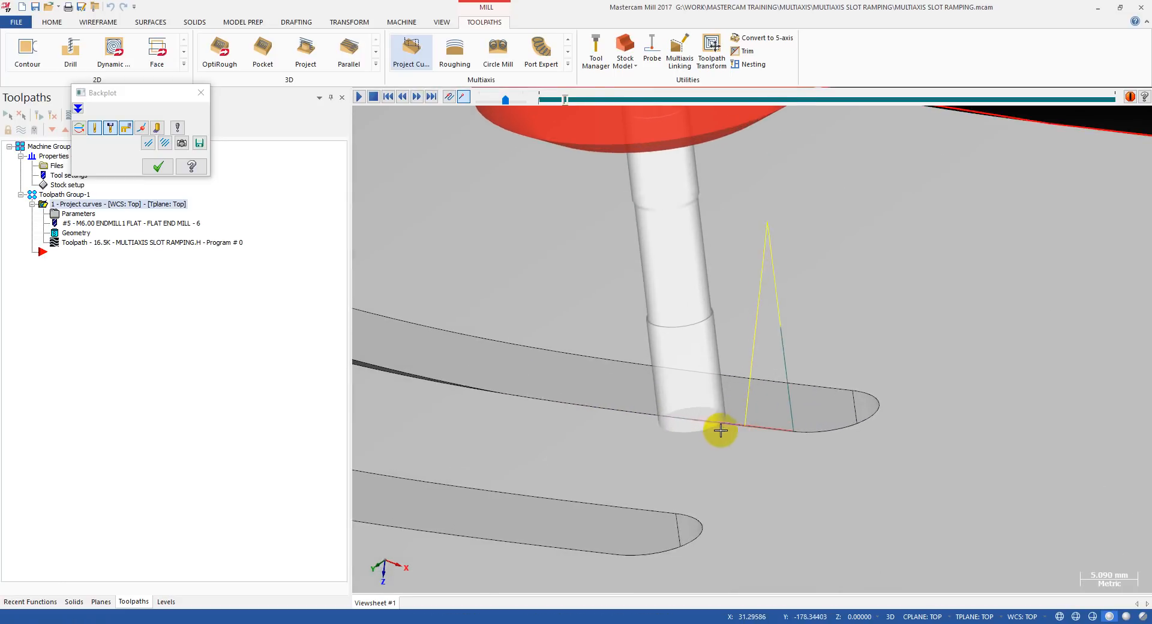
scroll(649, 420, up, 3)
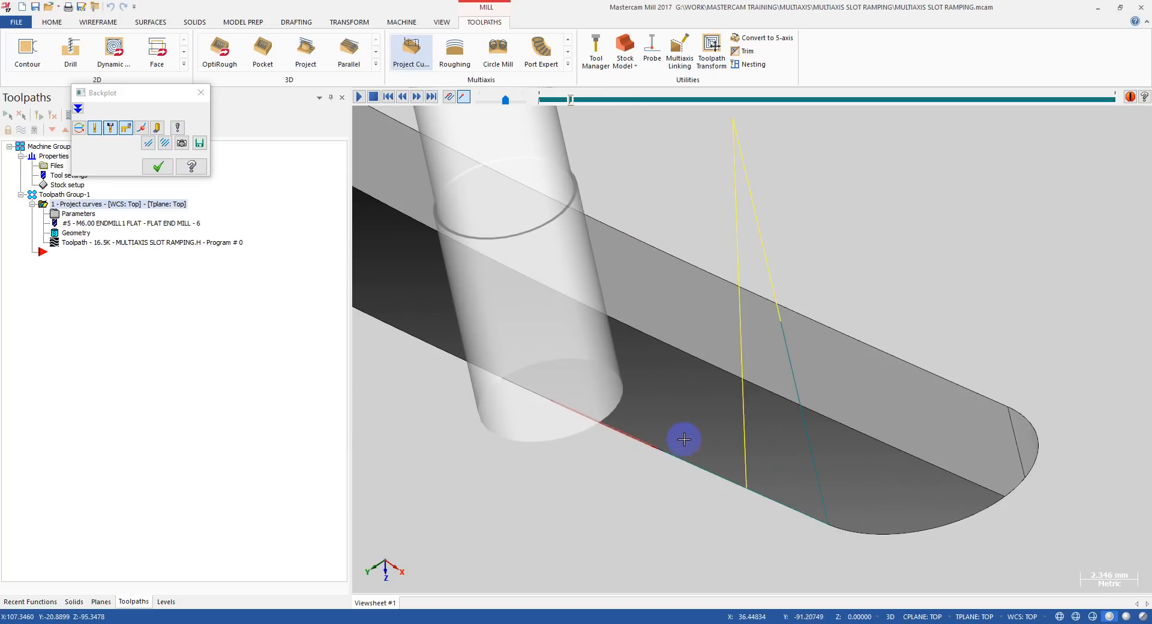
scroll(568, 406, down, 3)
scroll(612, 393, up, 3)
scroll(527, 380, down, 3)
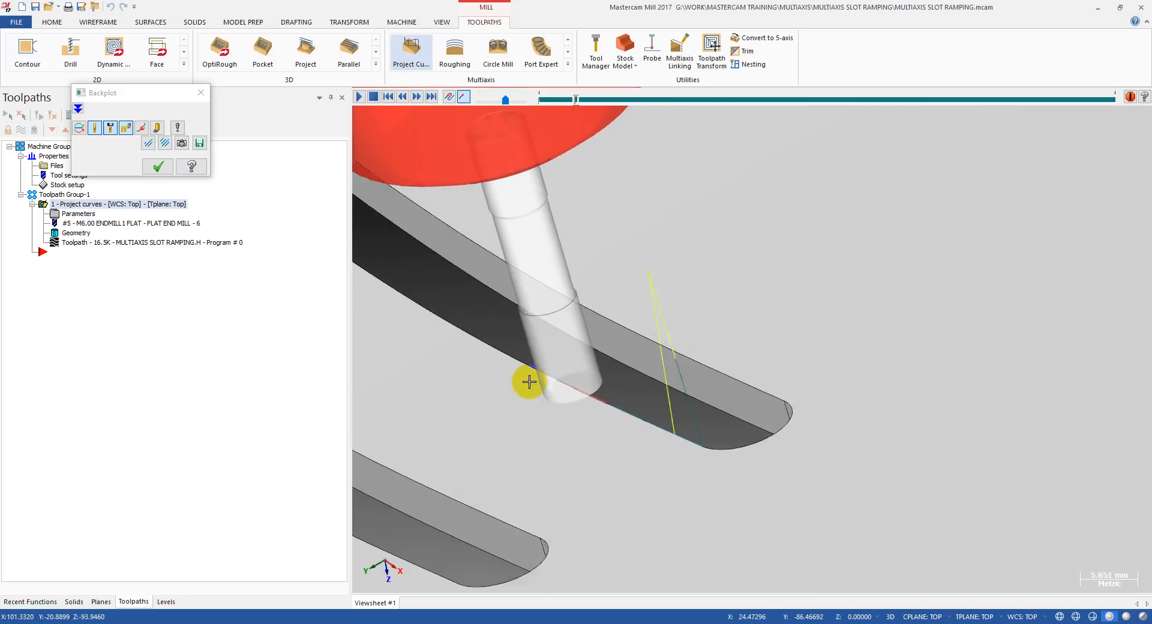
scroll(579, 398, up, 3)
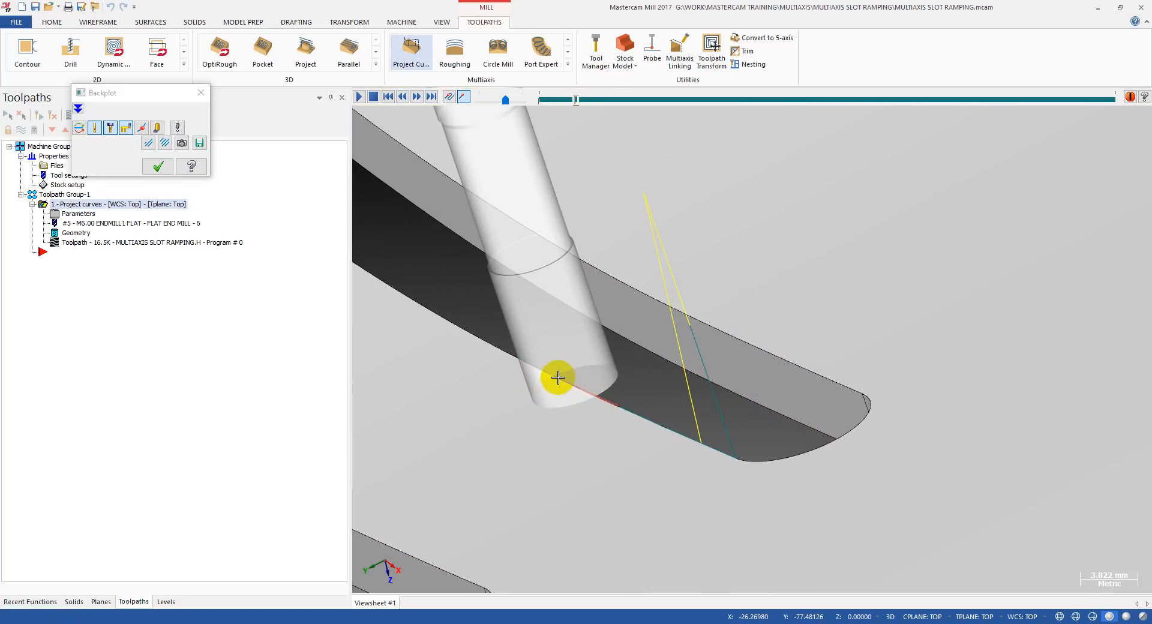
scroll(552, 377, down, 5)
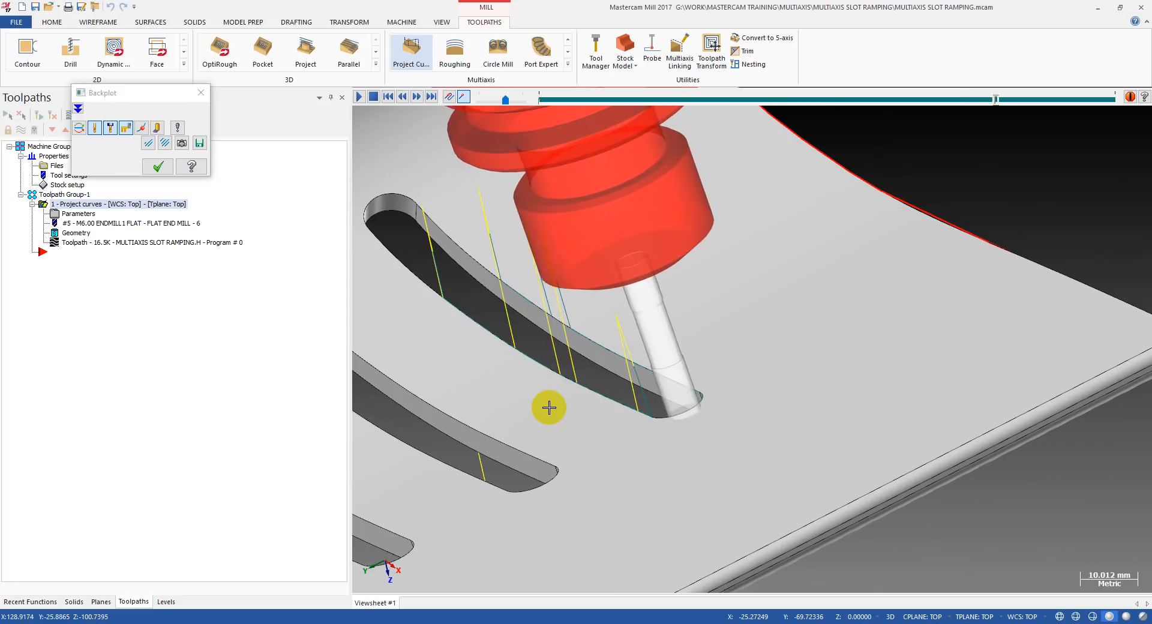
scroll(689, 397, down, 3)
mouse_move(636, 365)
middle_down()
mouse_move(517, 363)
mouse_move(542, 383)
mouse_move(608, 364)
mouse_move(632, 295)
mouse_move(635, 364)
middle_up()
key(Escape)
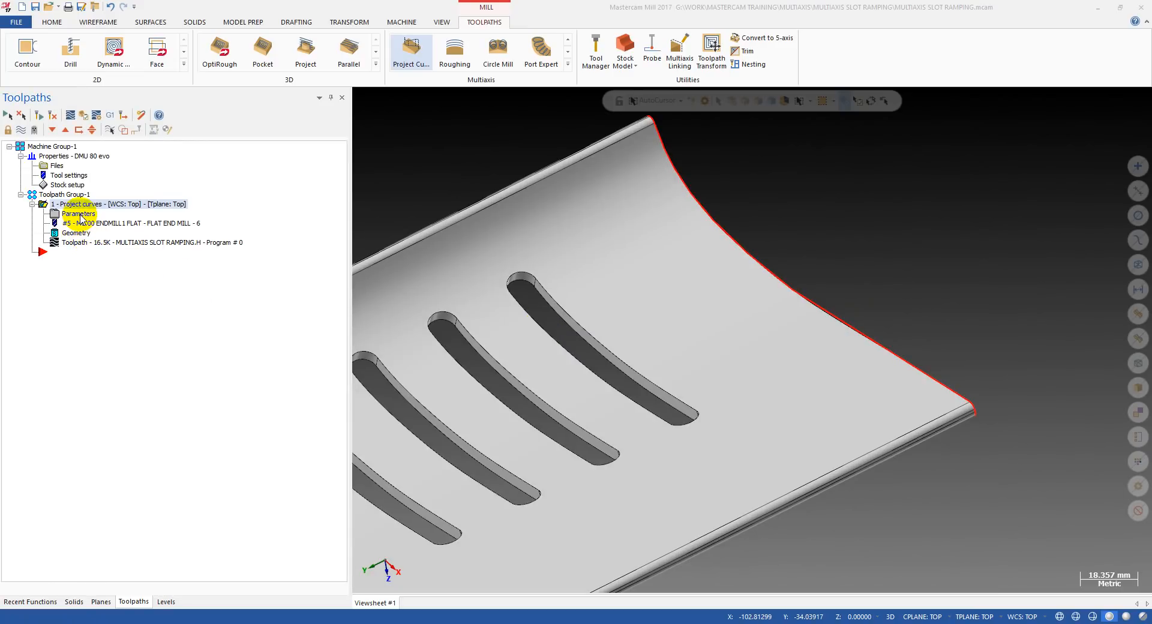
Replay most of the toolpath in the backplot to check where its moves along the slot are interrupted.
click(79, 215)
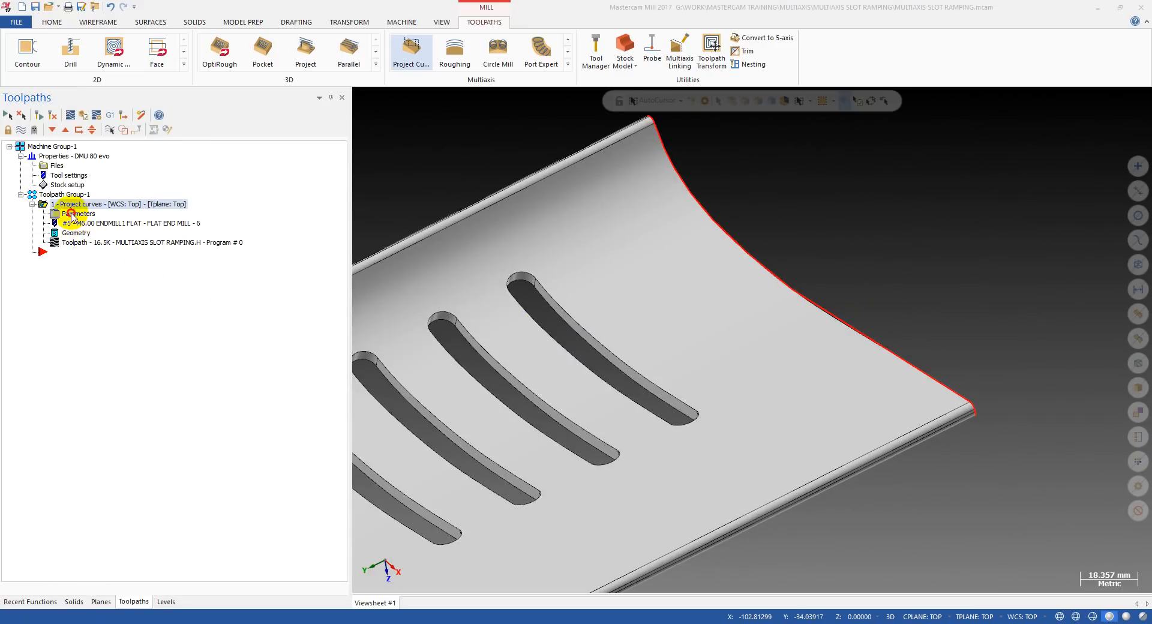
key(Escape)
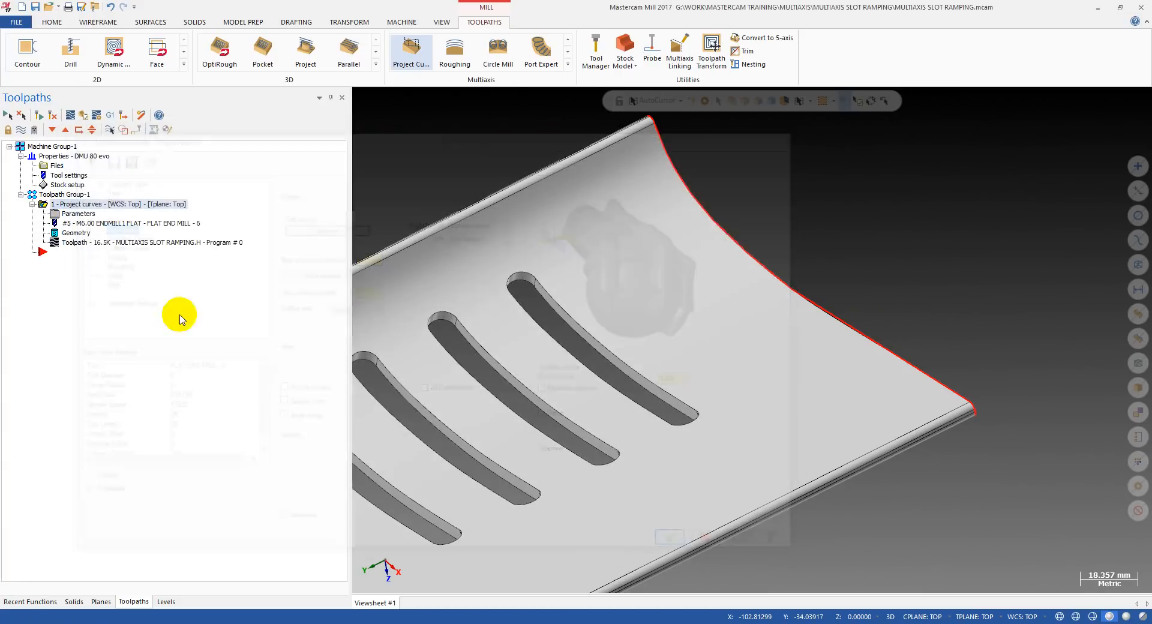
click(103, 244)
drag(539, 102, 985, 102)
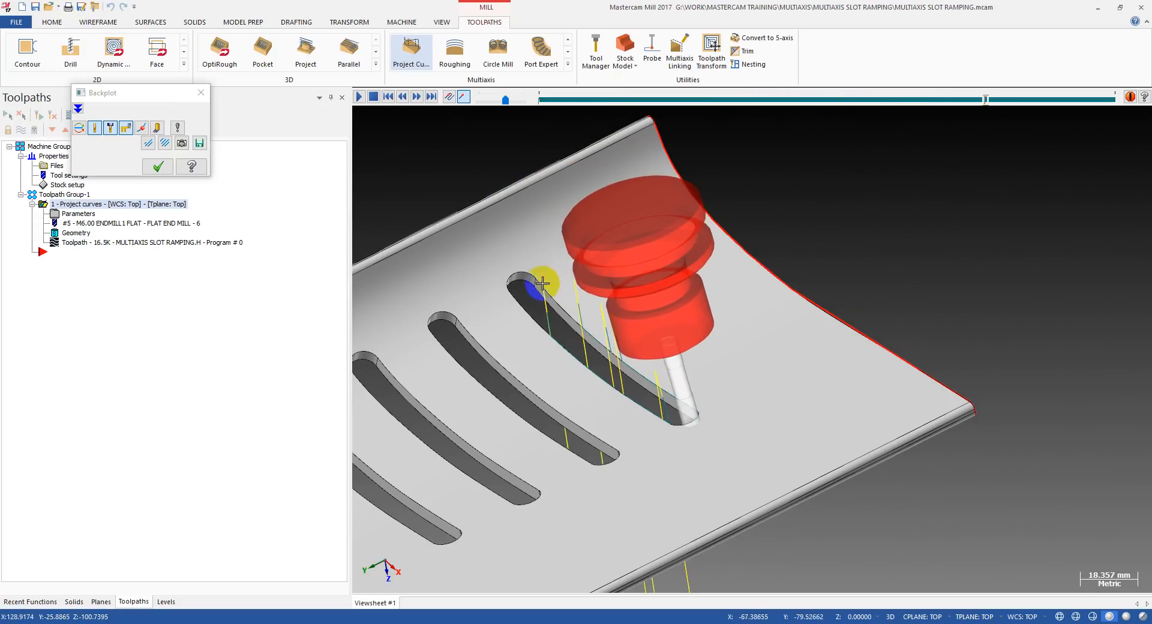
key(Escape)
Disable the first collision check in the toolpath's collision control settings and regenerate the toolpath.
click(82, 215)
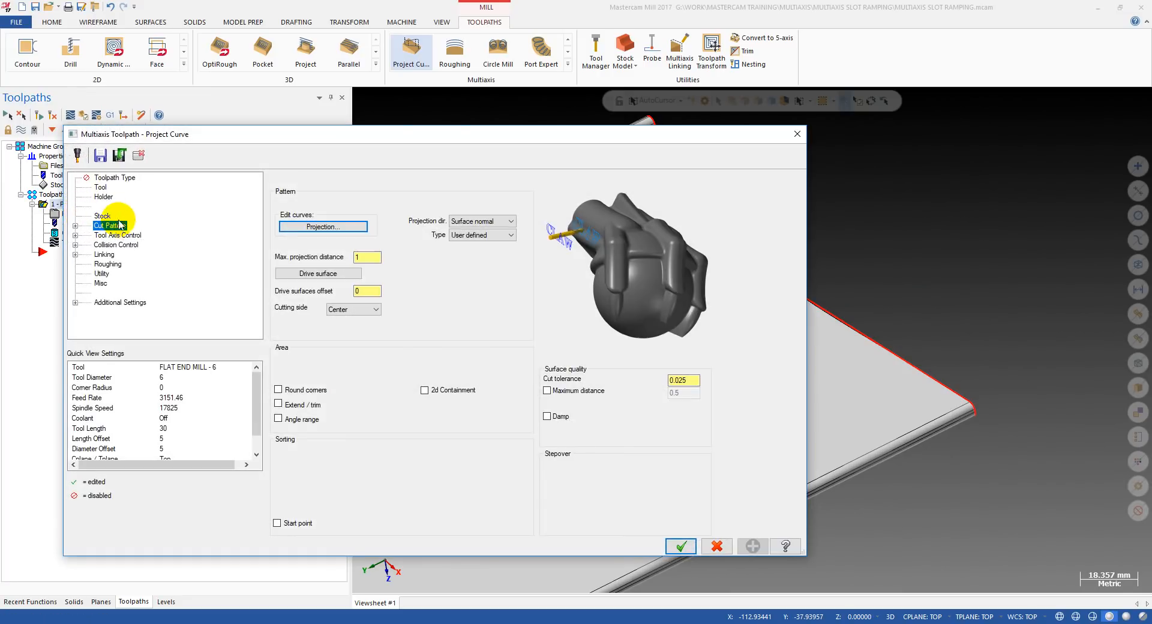
click(114, 245)
click(289, 248)
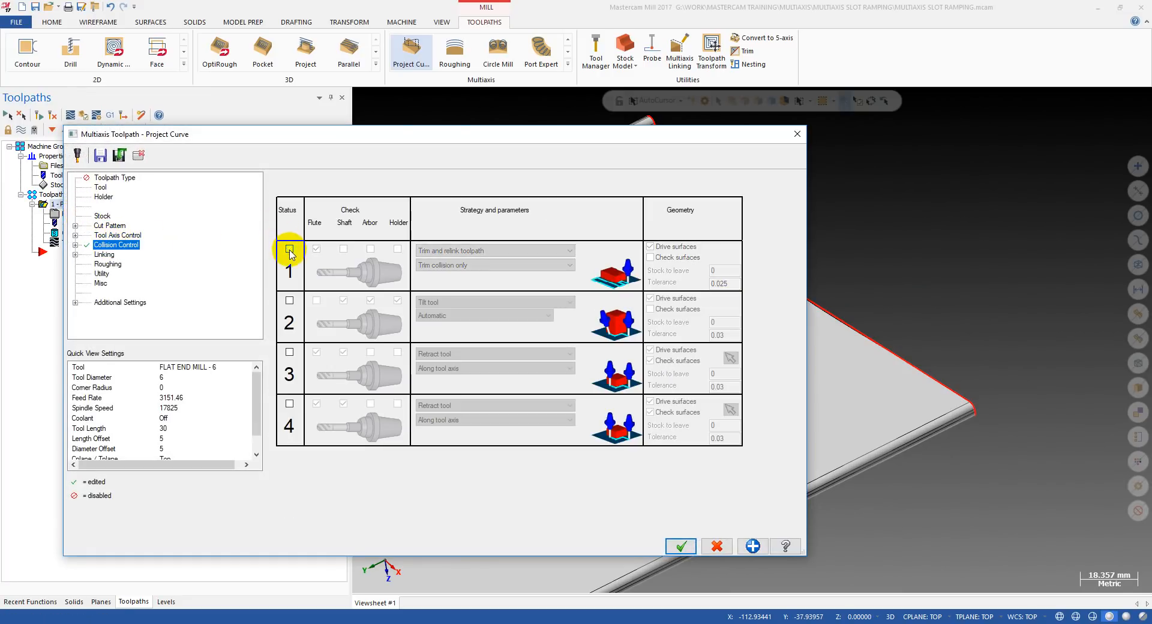
click(111, 226)
click(680, 546)
click(44, 120)
Backplot the regenerated toolpath to the slot's end near the bend and examine the tool against the slot edge.
key(alt+t)
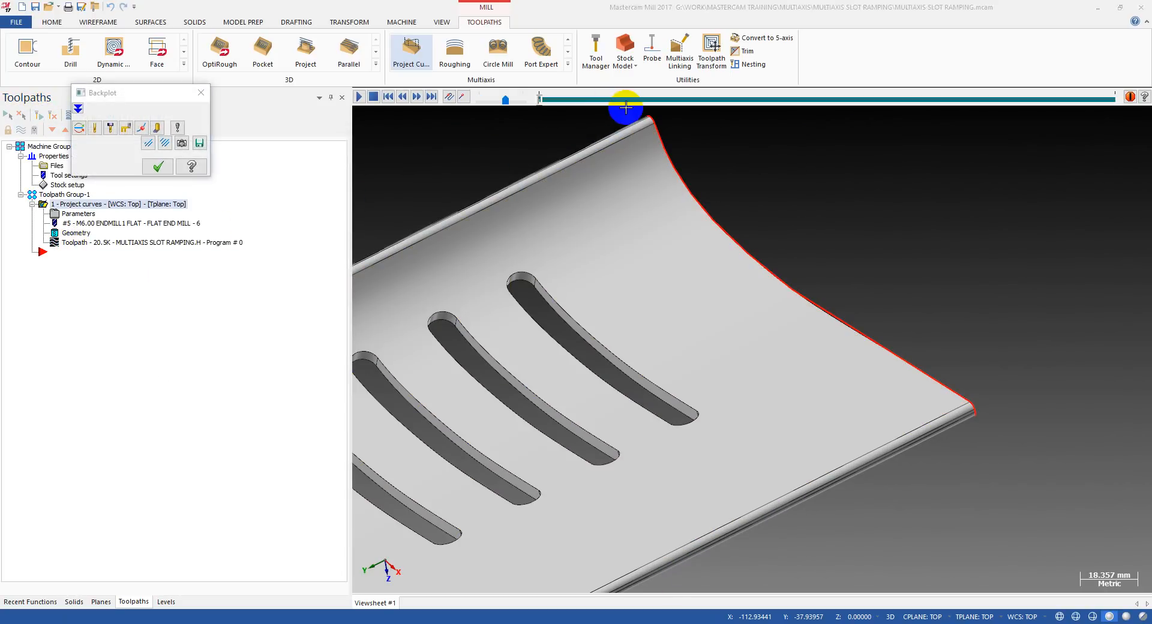
mouse_move(528, 98)
mouse_down()
mouse_move(620, 99)
mouse_move(669, 114)
mouse_up()
middle_drag(468, 347, 542, 330)
scroll(542, 313, up, 3)
scroll(543, 329, down, 4)
middle_drag(528, 285, 532, 291)
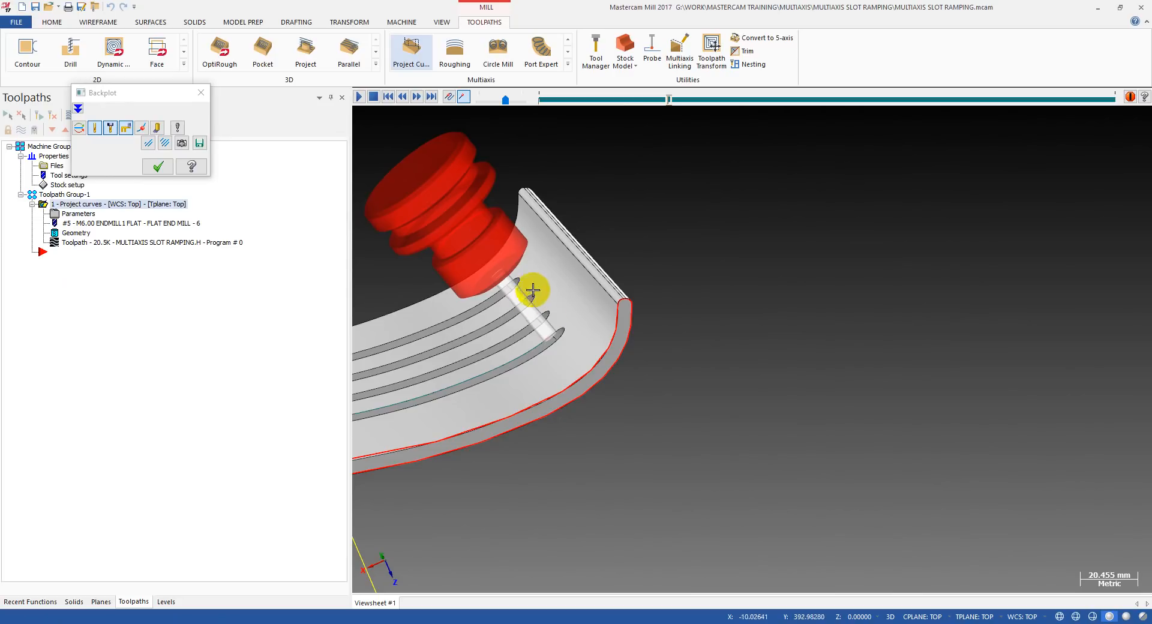
scroll(552, 337, up, 4)
middle_drag(609, 347, 486, 269)
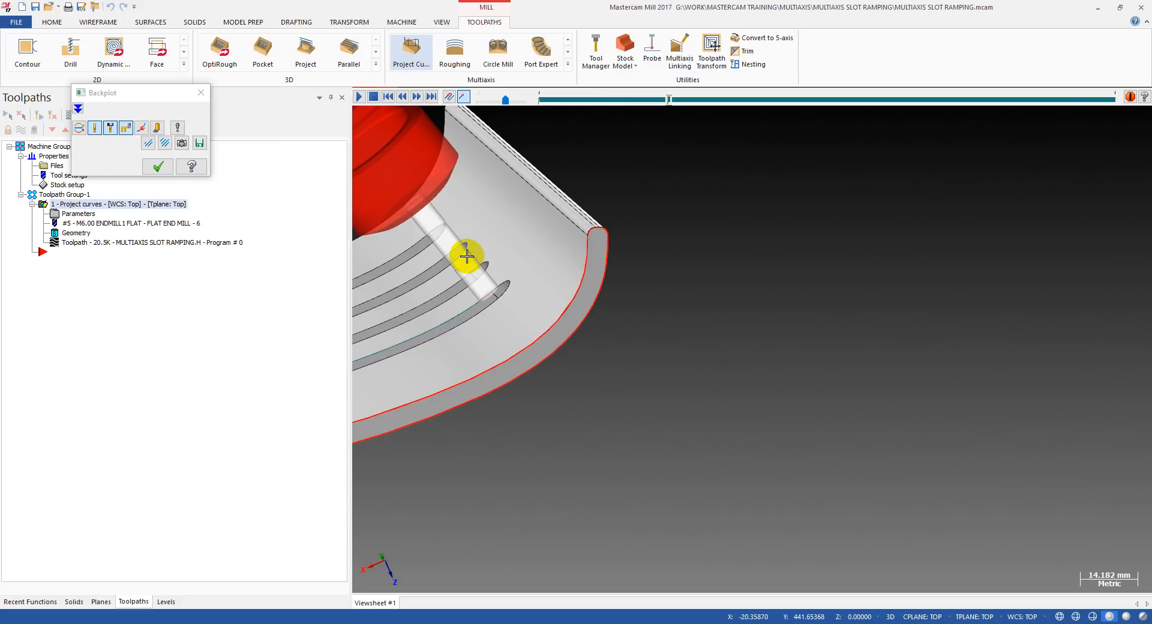
scroll(467, 256, up, 2)
scroll(578, 257, down, 3)
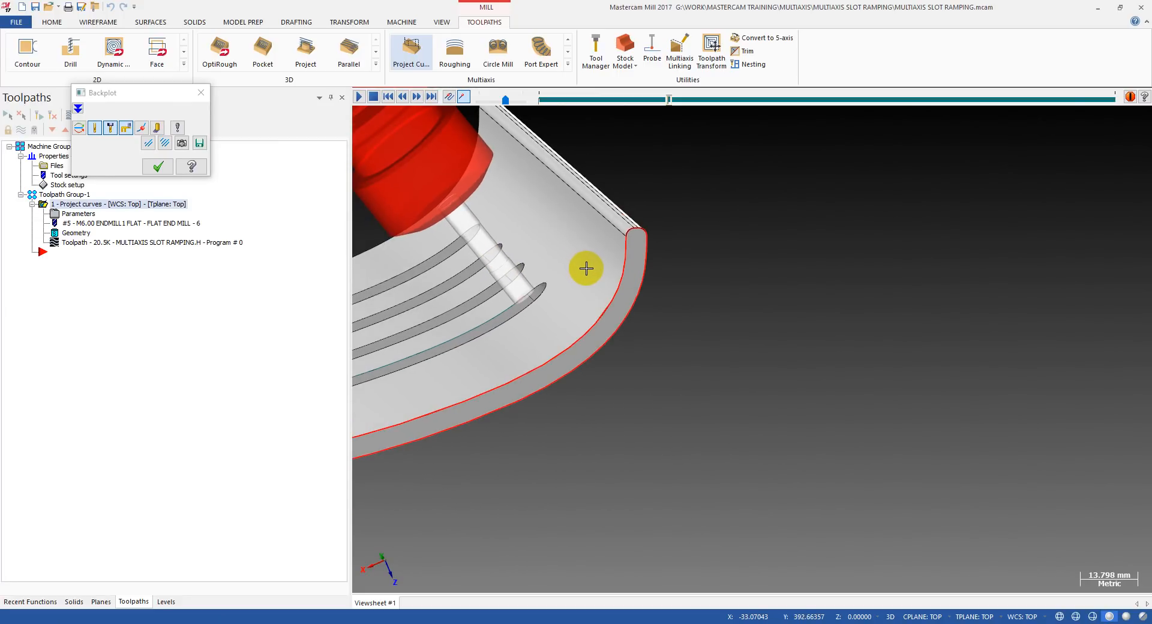
key(Escape)
Backplot the full pass around the slot and examine the tool's position relative to the slot at both ends.
middle_drag(592, 278, 795, 282)
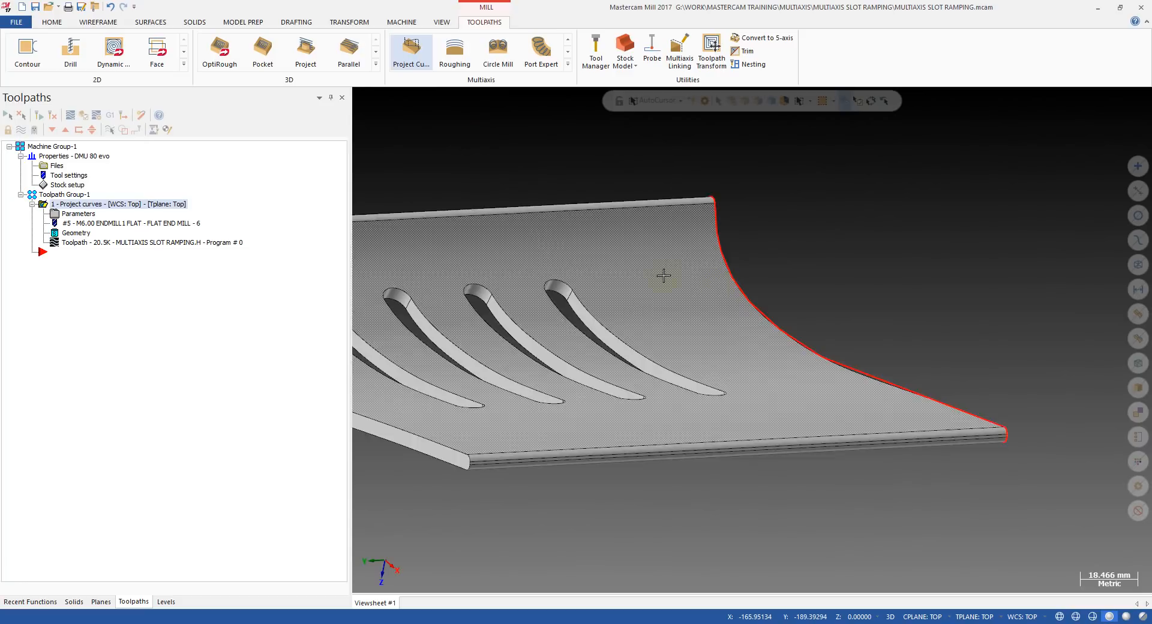
middle_drag(660, 275, 704, 291)
scroll(579, 313, down, 2)
middle_drag(579, 313, 574, 289)
scroll(642, 299, up, 2)
click(116, 243)
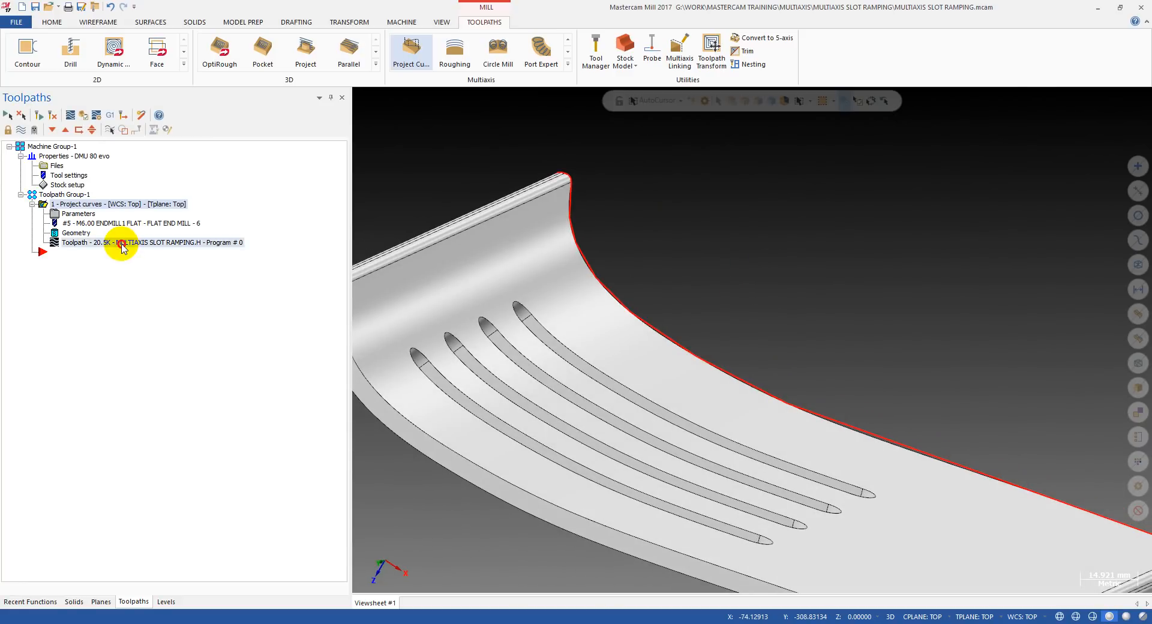
drag(540, 102, 763, 120)
middle_drag(660, 216, 531, 267)
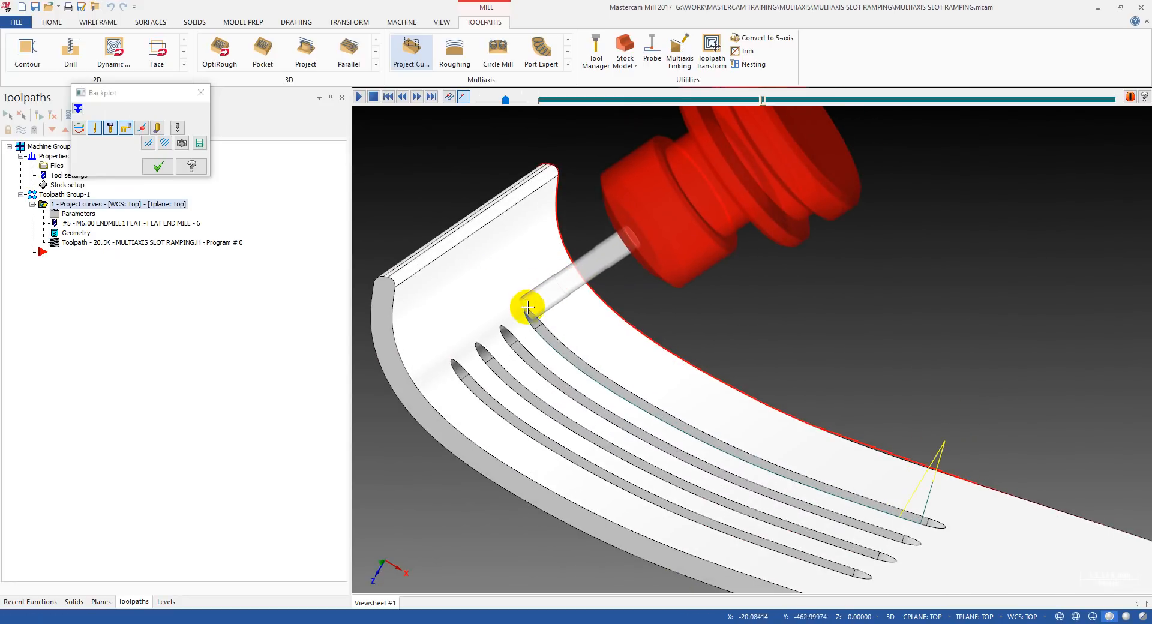
mouse_move(627, 250)
middle_down()
mouse_move(653, 242)
mouse_move(625, 252)
middle_up()
scroll(506, 294, down, 1)
middle_drag(506, 293, 687, 125)
drag(764, 103, 1087, 99)
scroll(854, 452, up, 3)
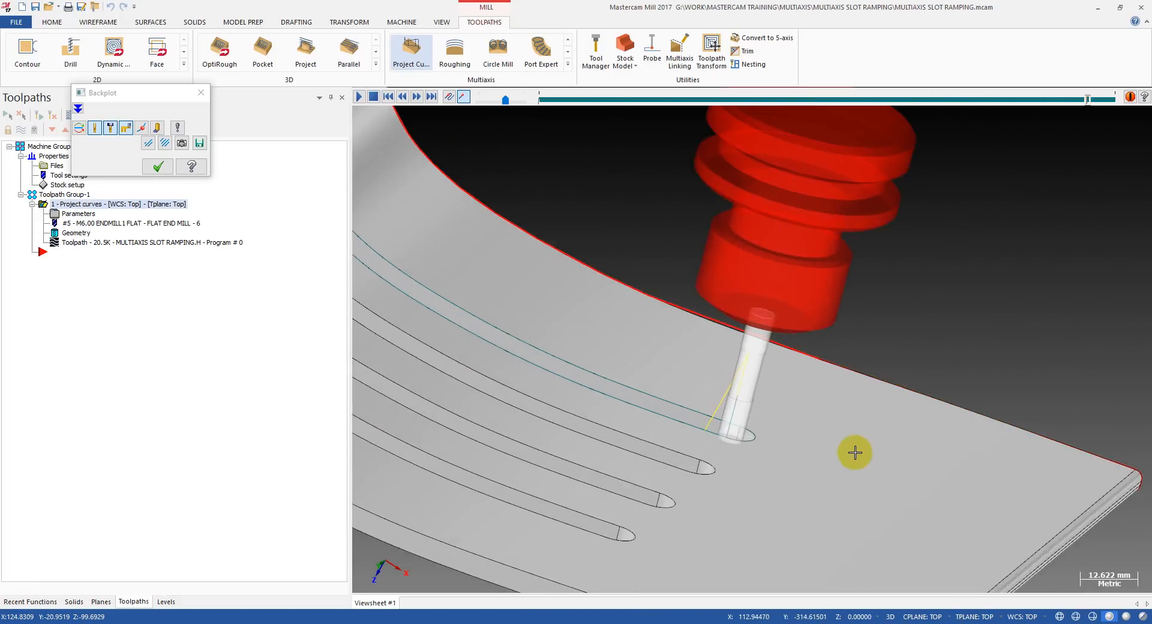
scroll(738, 429, up, 3)
scroll(700, 415, up, 3)
scroll(700, 414, up, 1)
key(Escape)
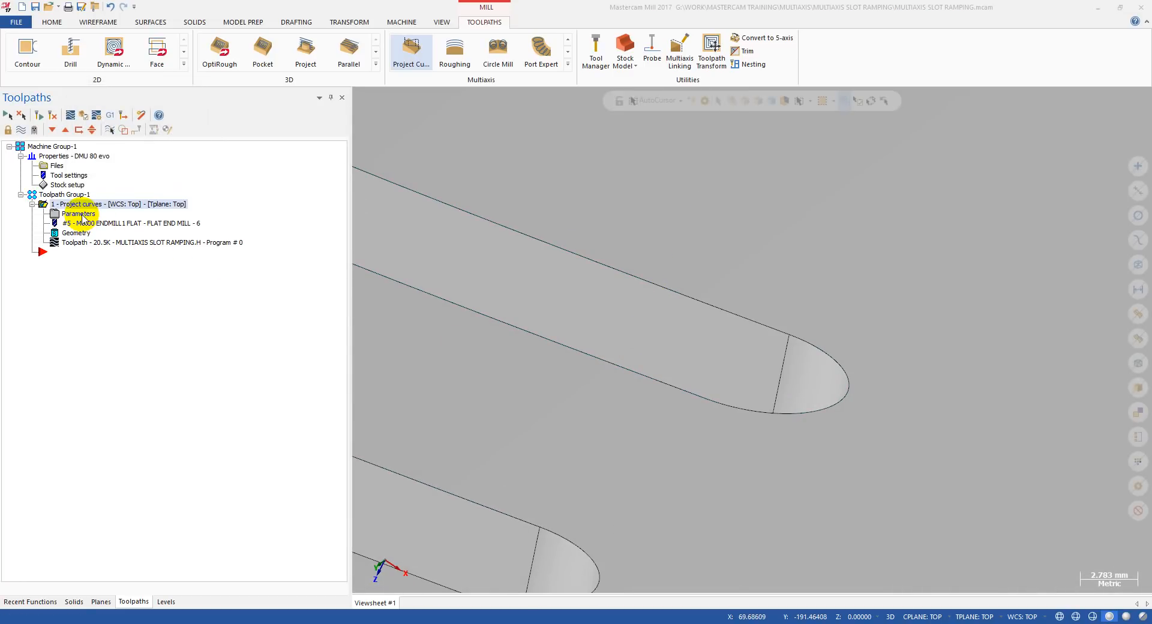
Set the cutting side to Left in the toolpath's cut pattern settings.
click(83, 218)
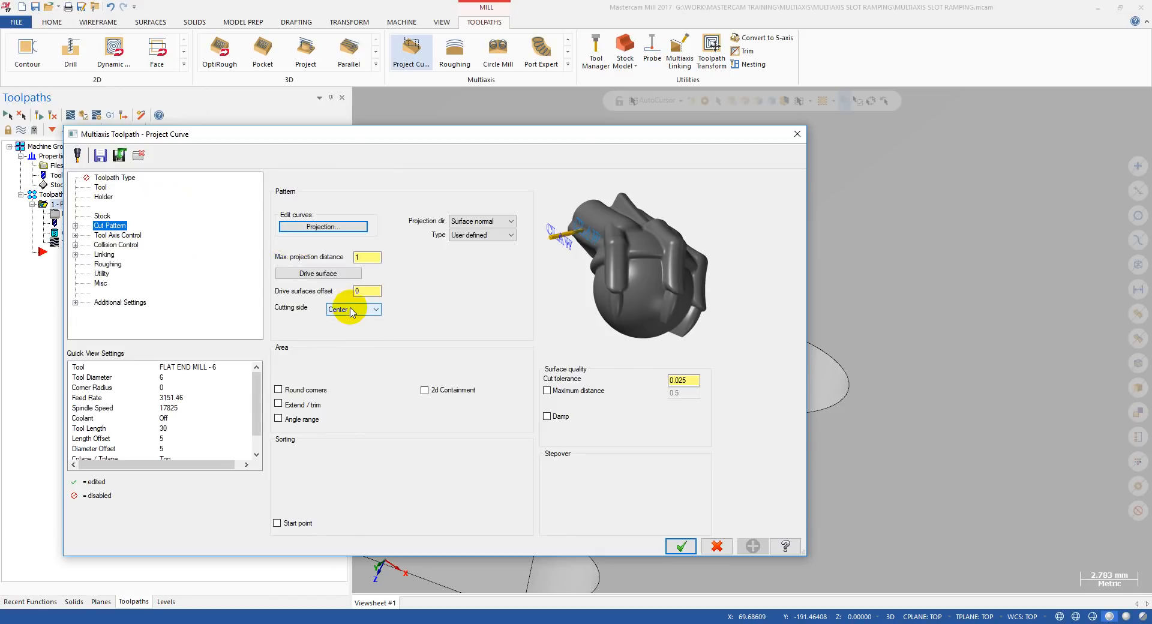
click(352, 310)
click(352, 332)
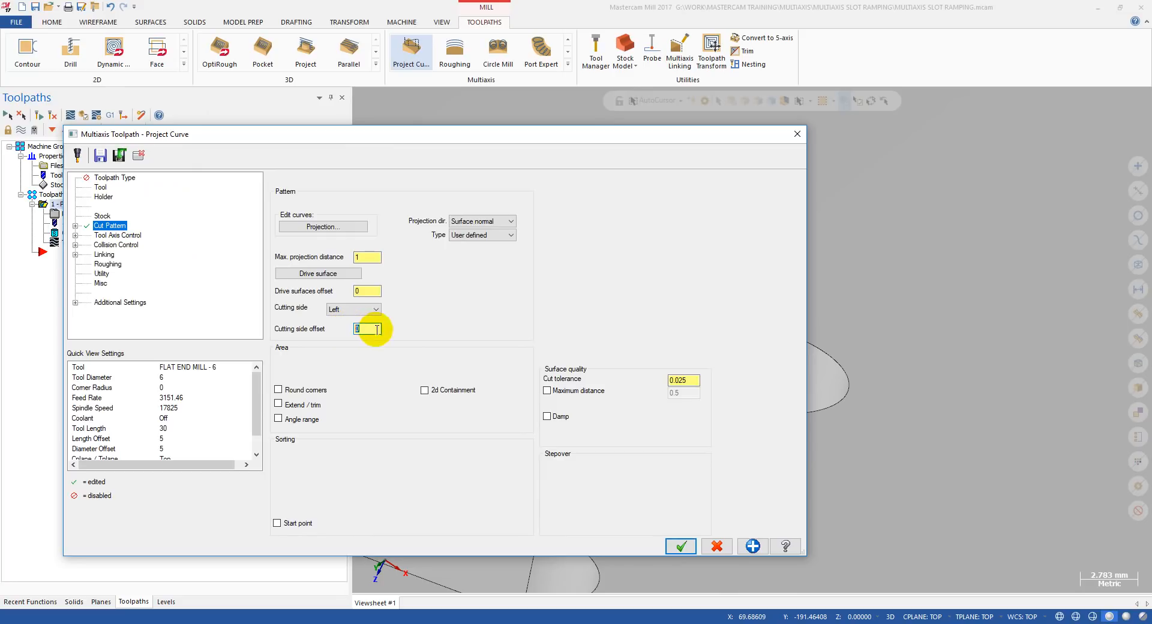
Regenerate the toolpath with the new cutting side and backplot its start, examining the tool's position beside the slot edge.
click(677, 543)
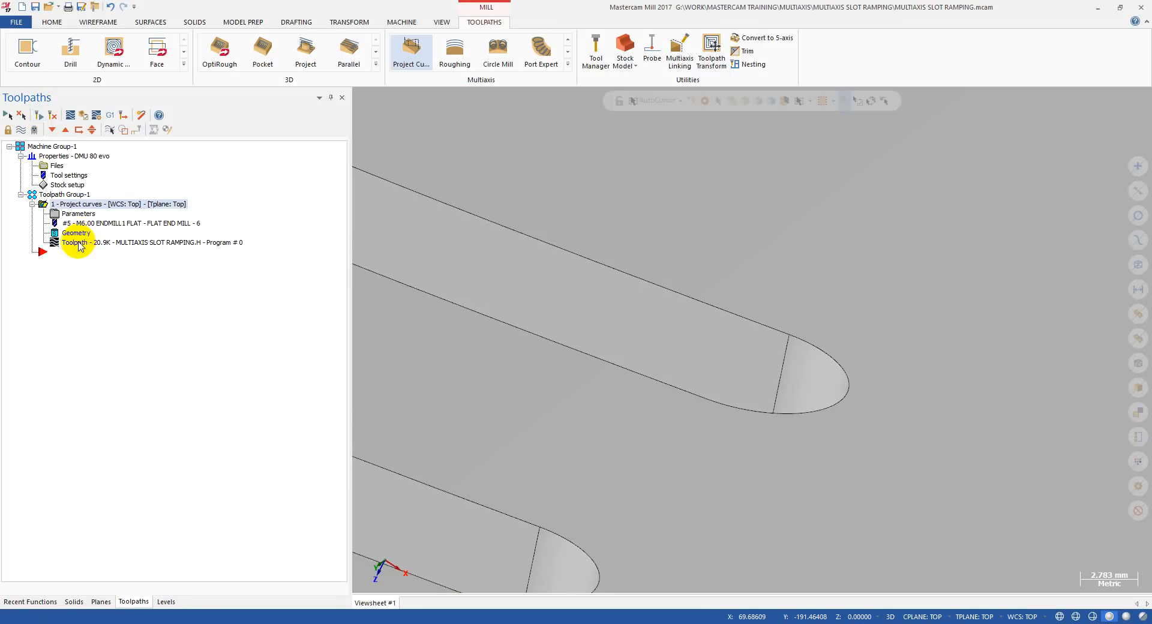
click(70, 115)
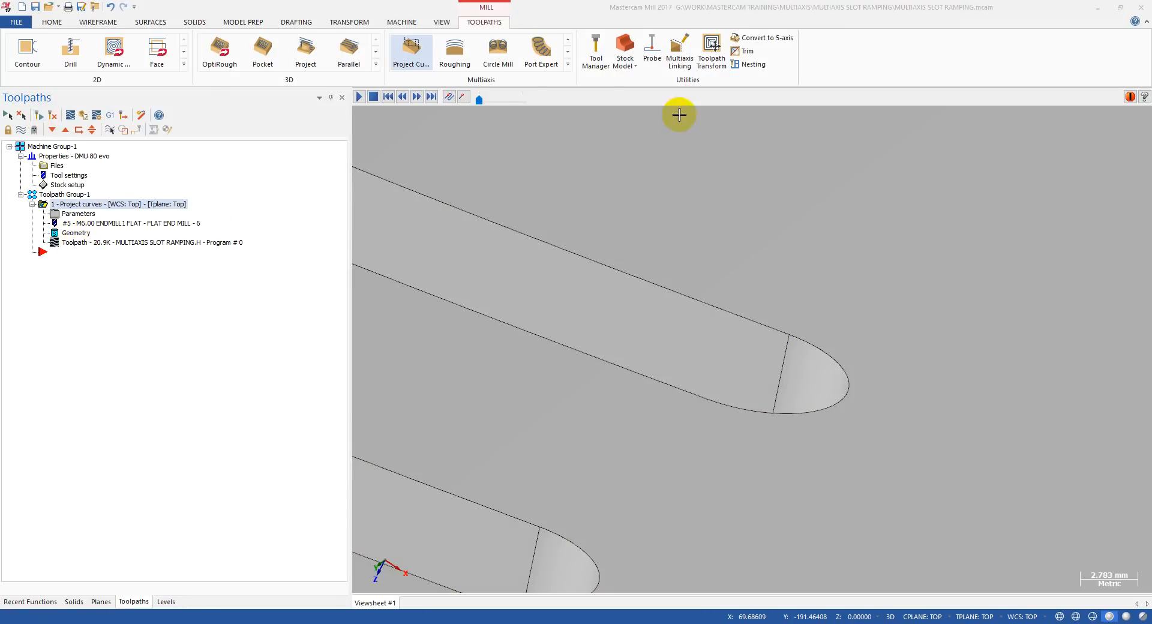
mouse_move(538, 99)
mouse_down()
mouse_move(622, 101)
mouse_move(596, 113)
mouse_up()
scroll(761, 252, down, 10)
middle_drag(655, 236, 524, 234)
scroll(636, 216, up, 5)
scroll(576, 234, up, 3)
scroll(504, 282, down, 6)
middle_drag(504, 282, 581, 261)
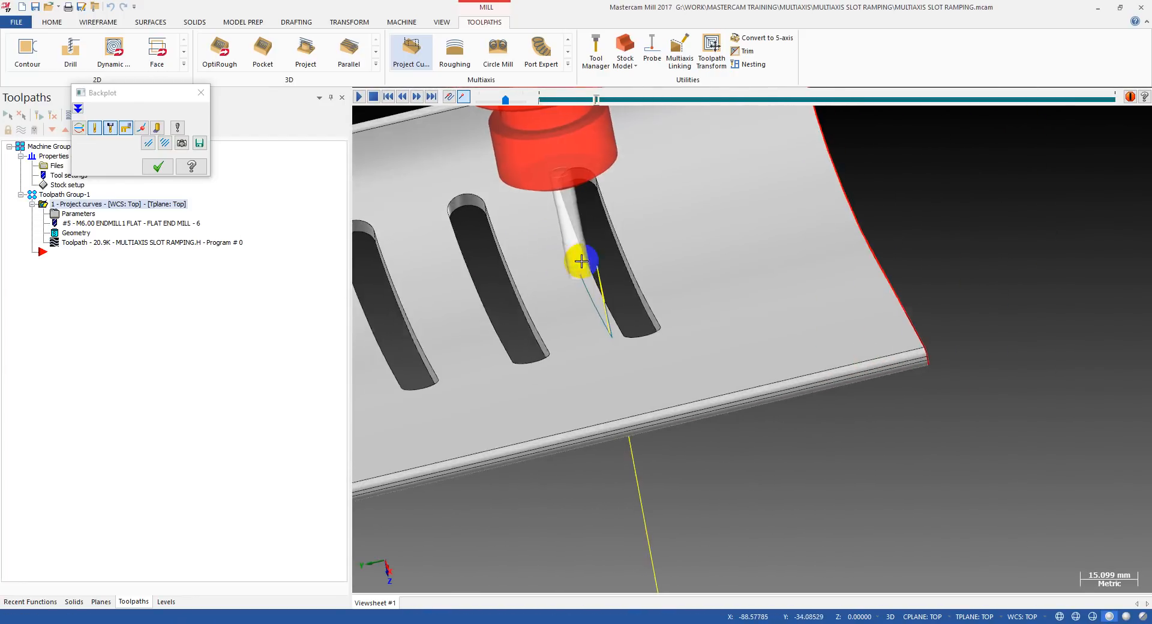
scroll(582, 261, up, 8)
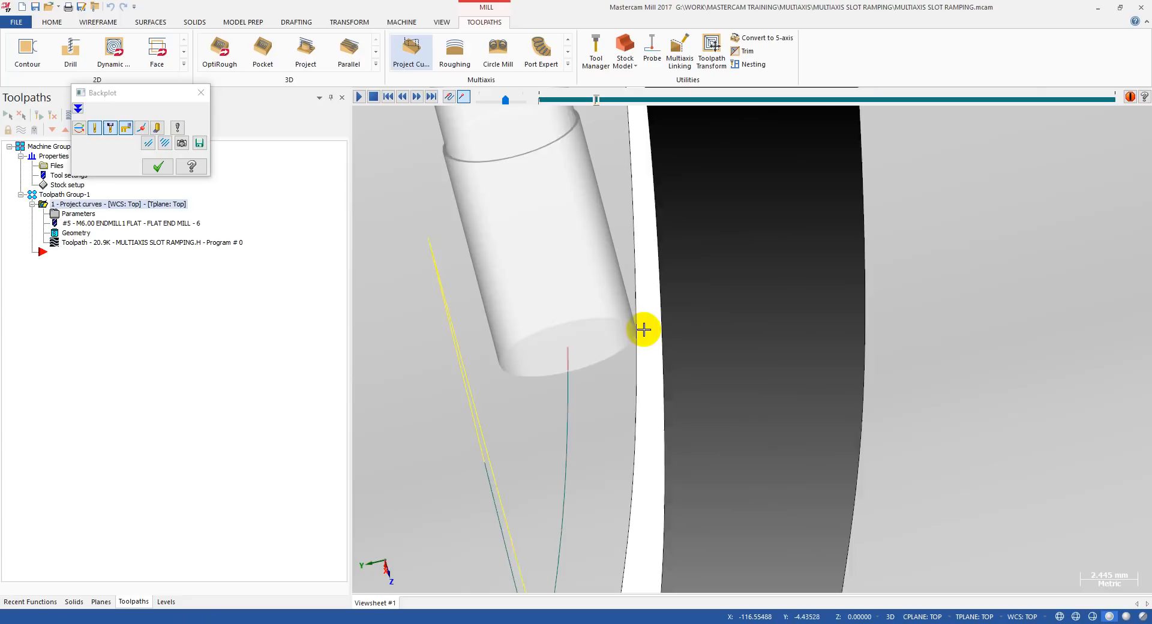
scroll(636, 328, up, 3)
Step the backplot around the slot almost to the end of the pass and examine the tool's offset from the slot walls.
key(s)
key(s)
key(s)
key(s)
key(s)
key(s)
scroll(632, 326, down, 9)
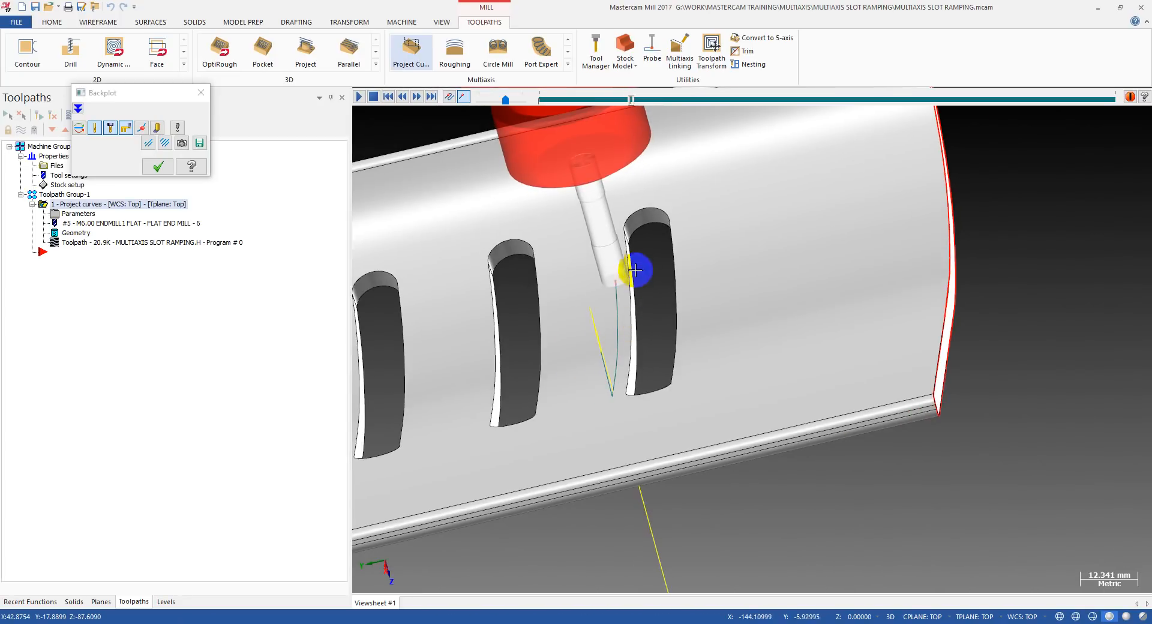
key(s)
key(s)
key(s)
key(s)
key(s)
key(s)
key(s)
key(s)
key(s)
key(s)
key(s)
key(s)
key(s)
key(s)
key(s)
key(s)
scroll(628, 243, up, 2)
scroll(665, 210, up, 1)
middle_drag(667, 207, 744, 210)
key(s)
key(s)
key(s)
key(s)
key(s)
key(s)
key(s)
key(s)
key(s)
key(s)
key(s)
key(s)
key(s)
key(s)
key(s)
key(s)
key(s)
key(s)
key(s)
key(s)
scroll(593, 247, down, 3)
key(s)
key(s)
scroll(554, 307, down, 1)
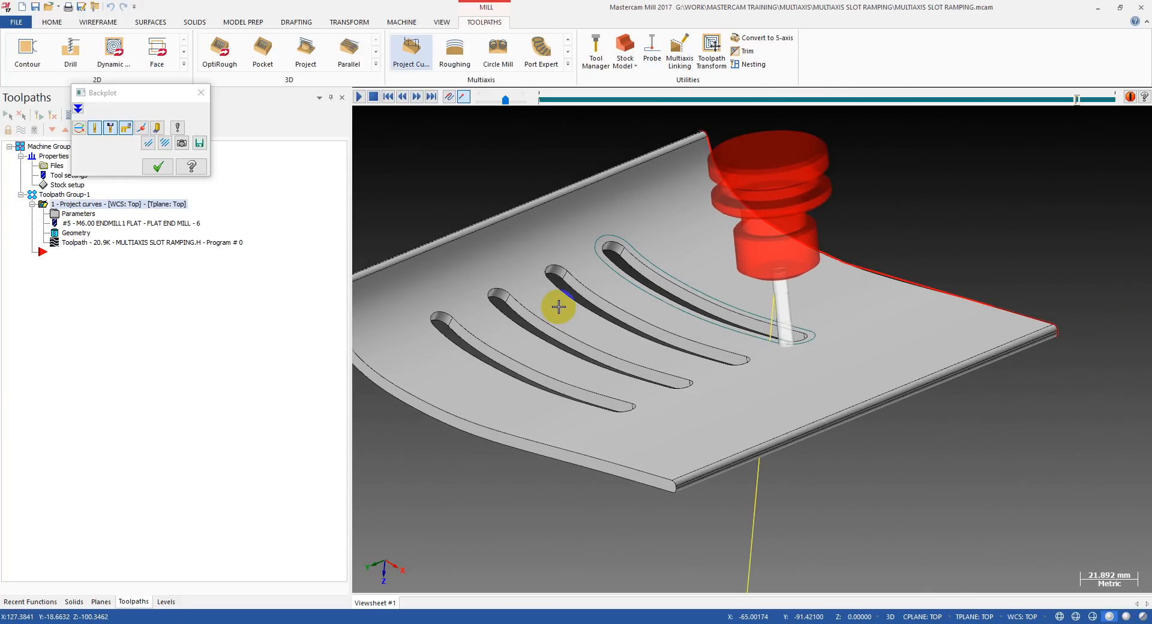
Examine the tool and holder against the part from its inner side and in profile, and close the backplot.
middle_drag(604, 306, 669, 293)
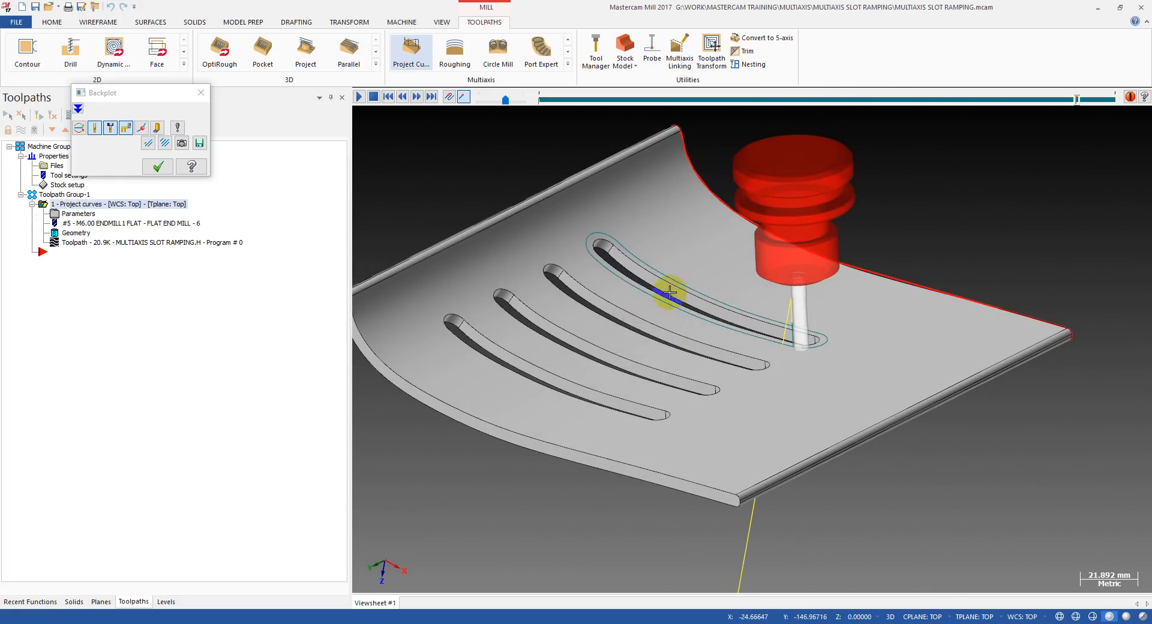
middle_drag(699, 229, 712, 326)
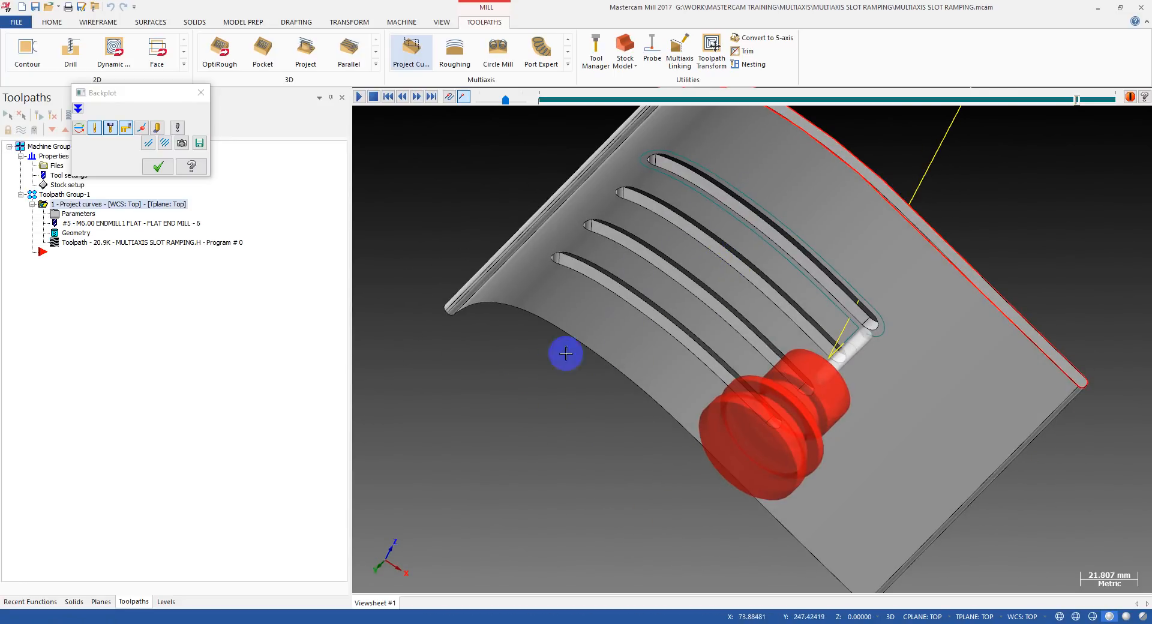
middle_drag(639, 264, 582, 298)
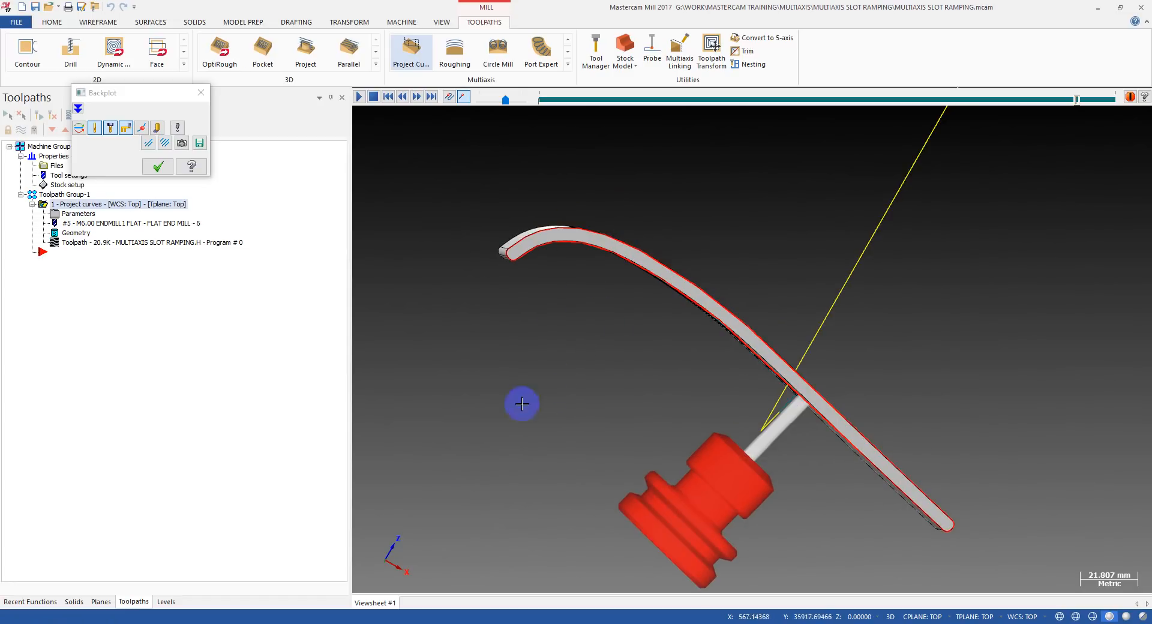
middle_drag(590, 340, 521, 354)
scroll(545, 380, up, 4)
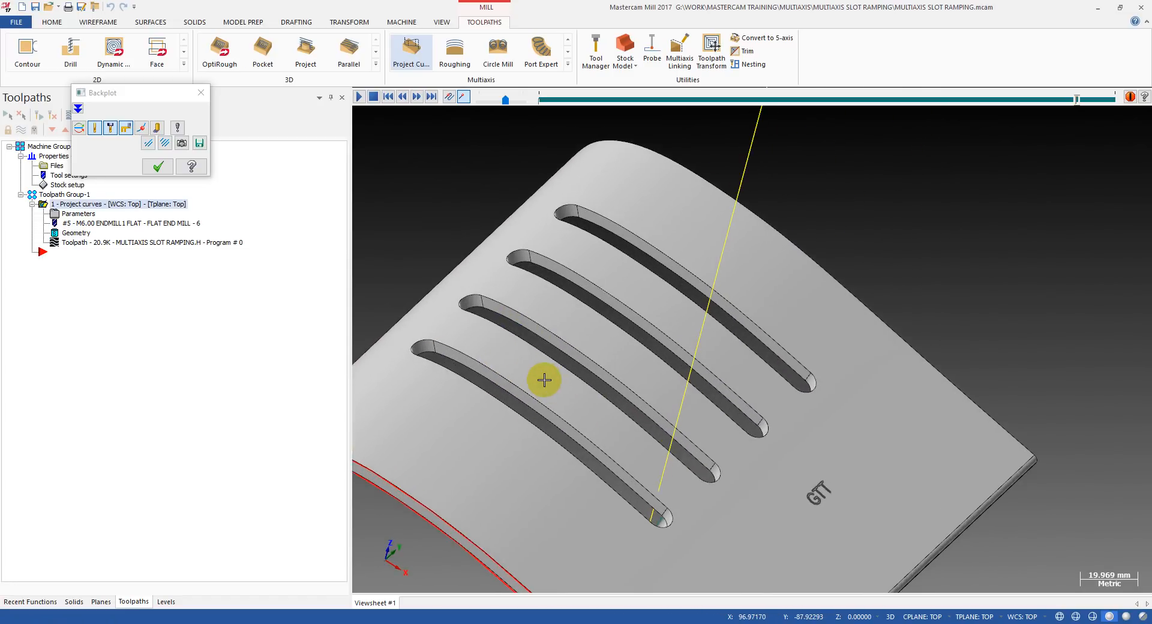
key(Escape)
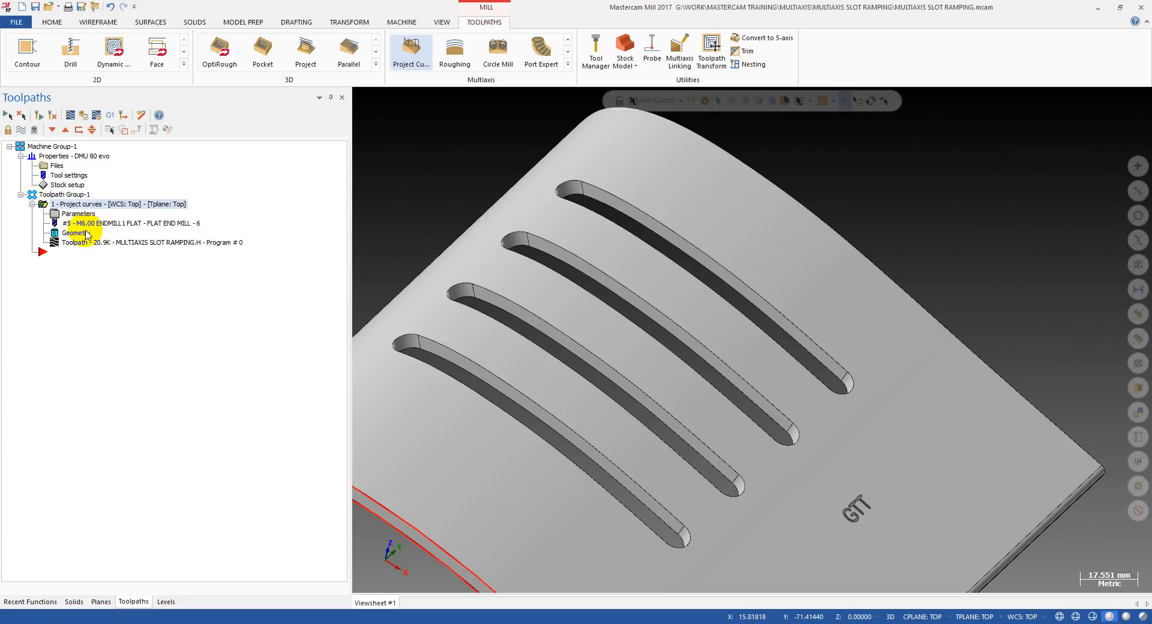
Create a surface from the solid's inner curved face containing the slots, keeping the original solid.
middle_drag(507, 326, 852, 147)
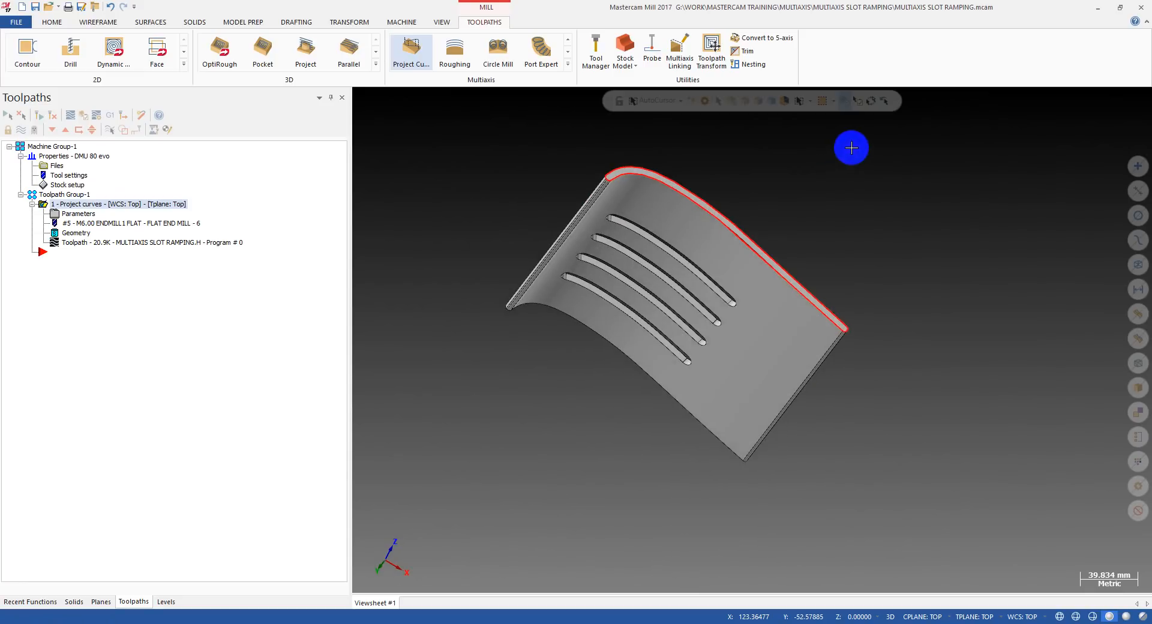
scroll(712, 212, up, 2)
middle_drag(693, 214, 618, 222)
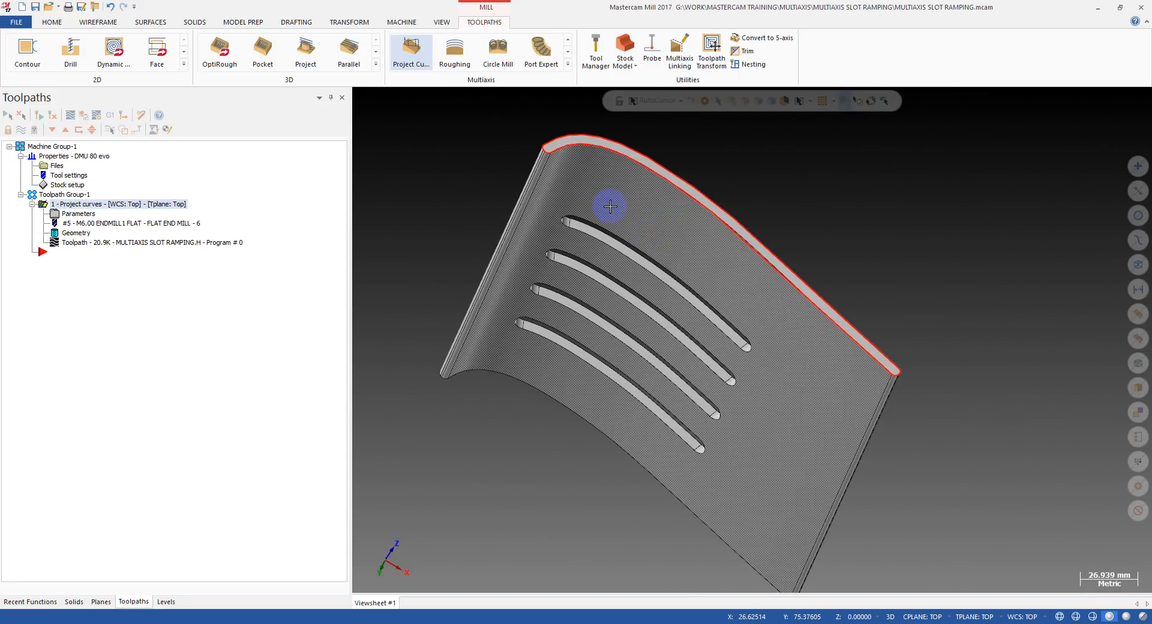
middle_drag(668, 214, 671, 235)
scroll(509, 355, down, 2)
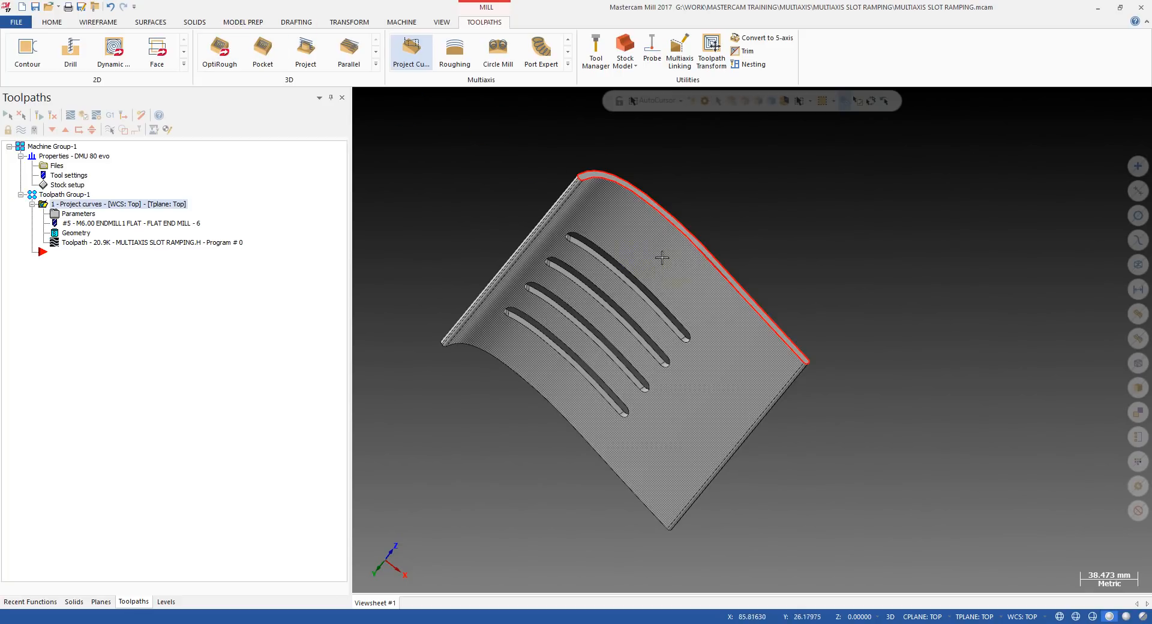
click(482, 118)
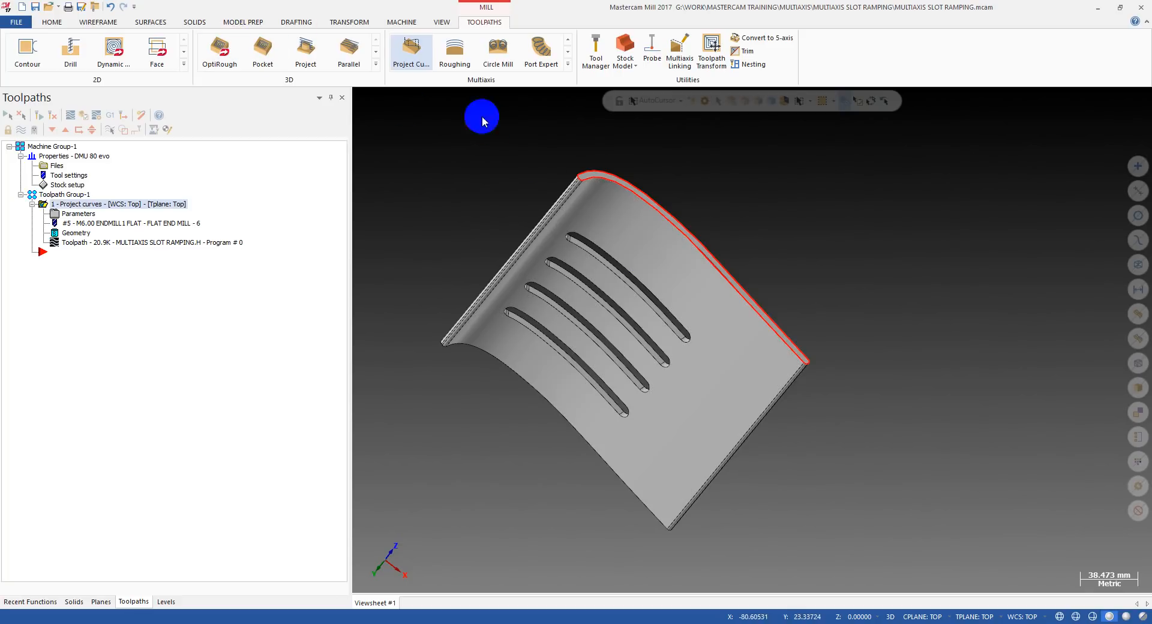
click(149, 24)
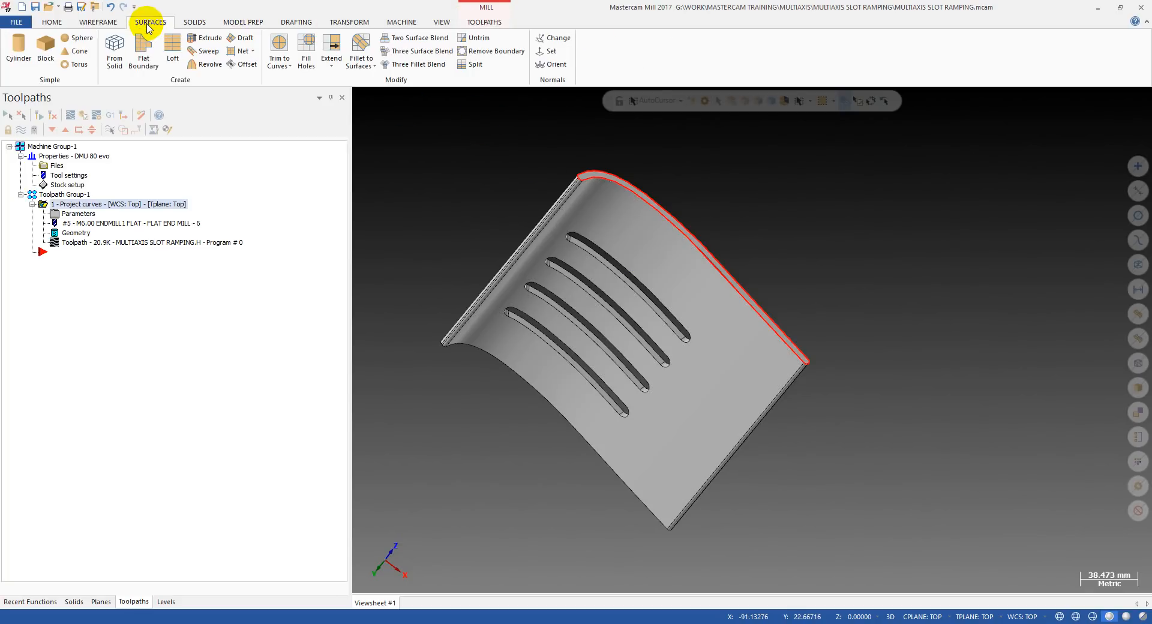
click(108, 53)
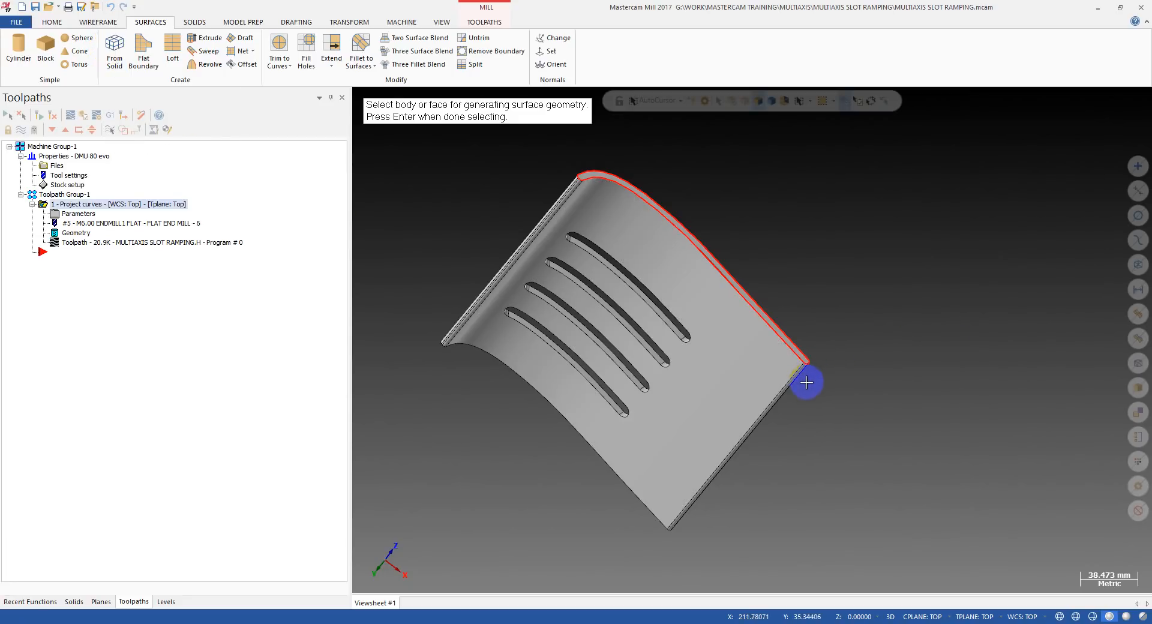
click(757, 102)
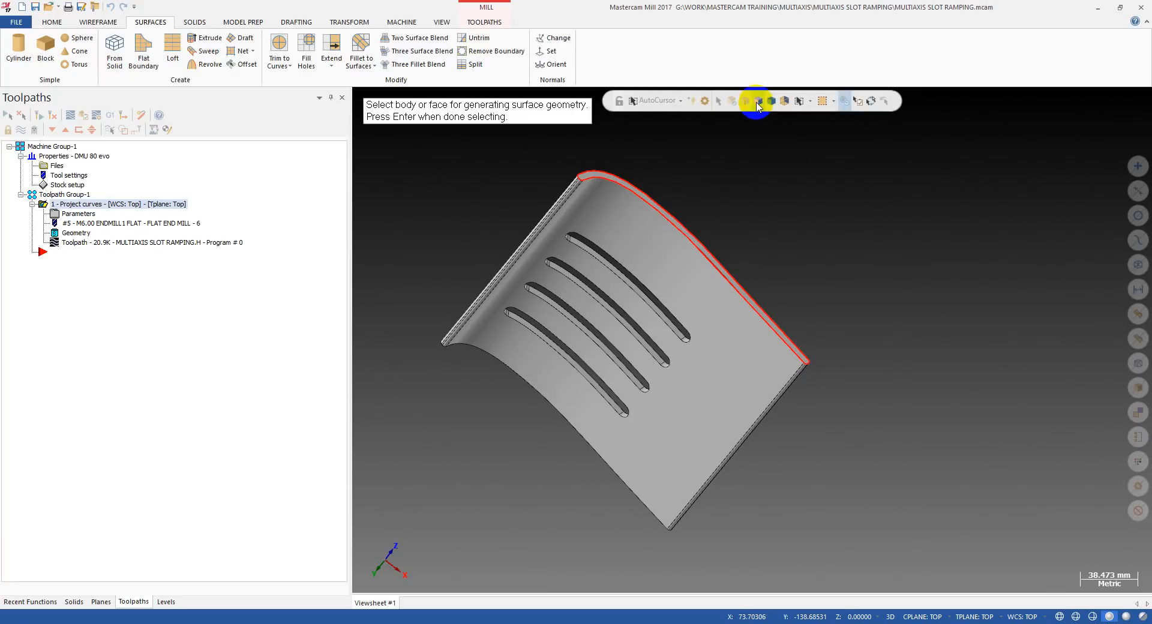
click(722, 333)
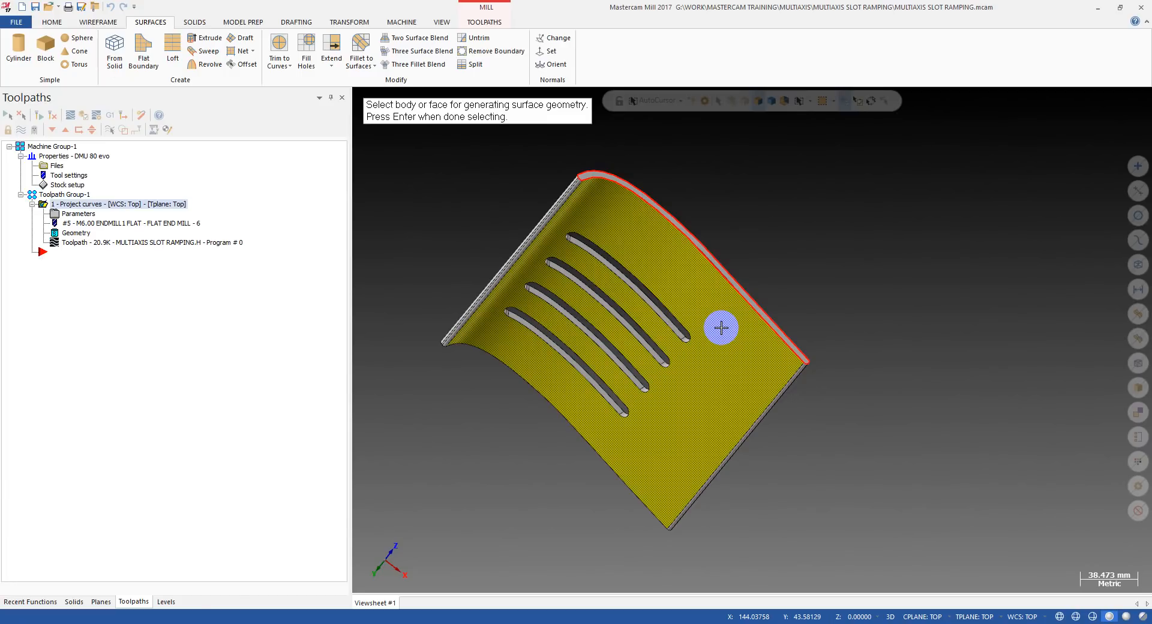
key(Return)
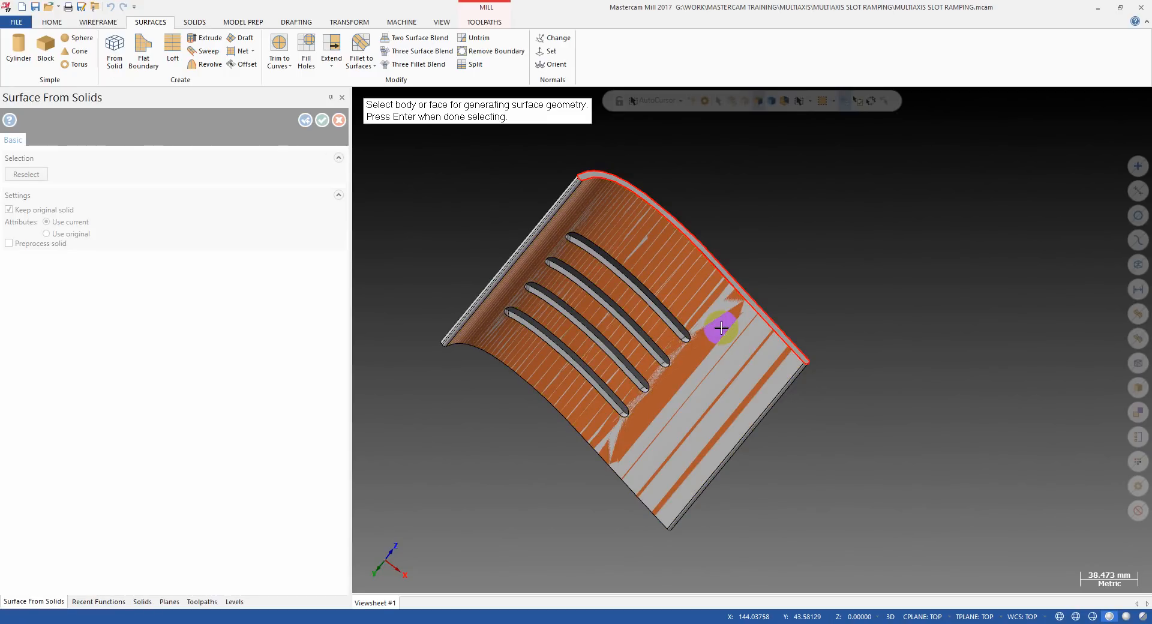
middle_drag(721, 327, 722, 283)
scroll(722, 284, up, 1)
key(Escape)
scroll(722, 283, up, 1)
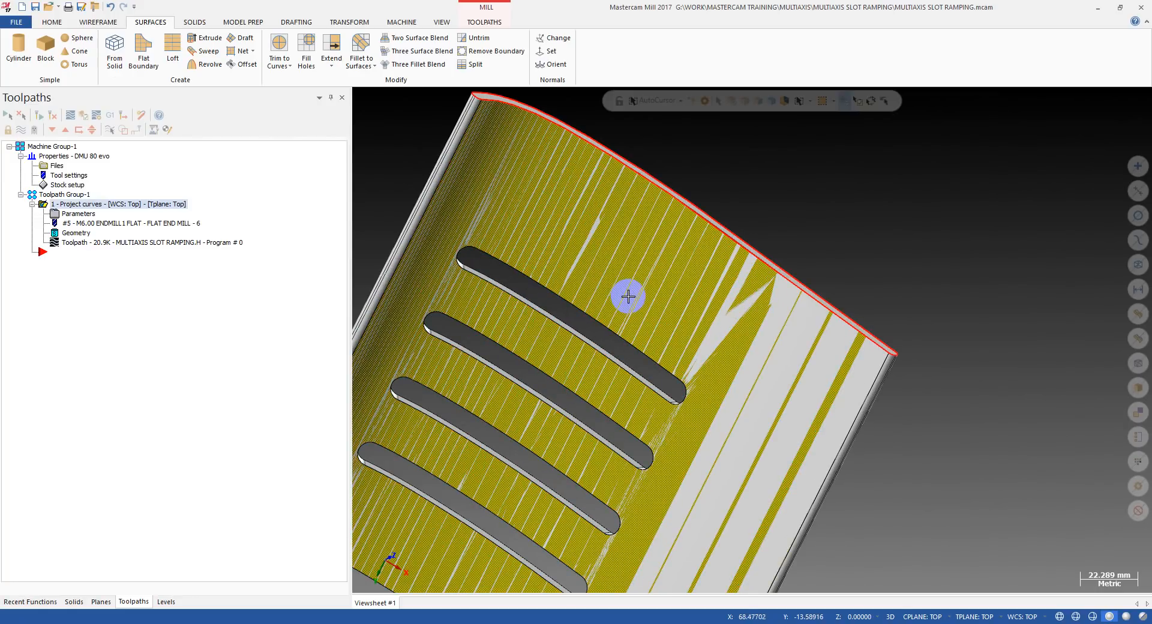
Hide the solid to isolate the new surface and flip the surface's normal.
scroll(628, 297, down, 4)
mouse_move(640, 306)
middle_down()
mouse_move(491, 426)
mouse_move(615, 325)
mouse_move(756, 255)
mouse_move(627, 362)
mouse_move(678, 318)
mouse_move(643, 372)
mouse_move(776, 291)
mouse_move(633, 292)
mouse_move(586, 331)
mouse_move(596, 352)
middle_up()
key(alt)
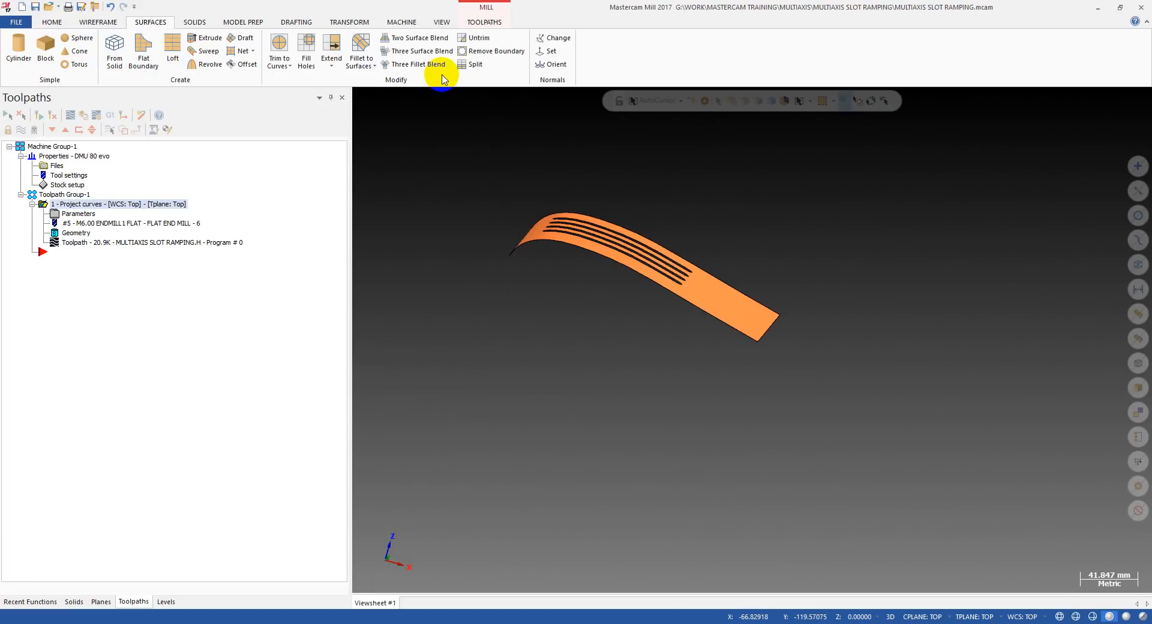
click(551, 40)
middle_drag(700, 228, 853, 197)
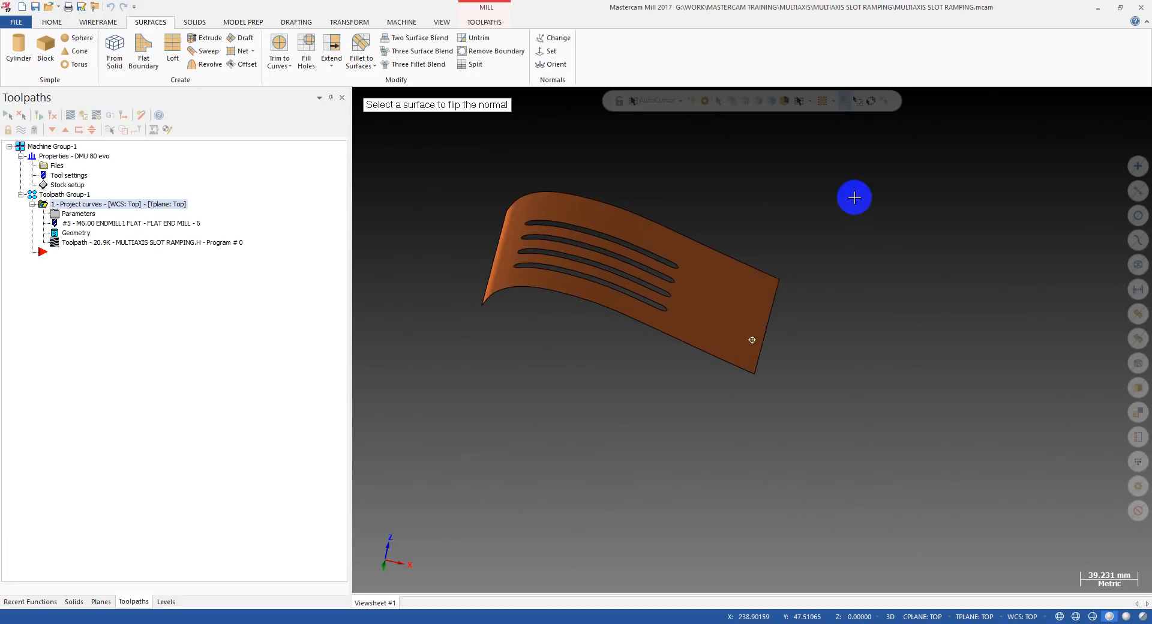
click(694, 330)
middle_drag(694, 331, 658, 384)
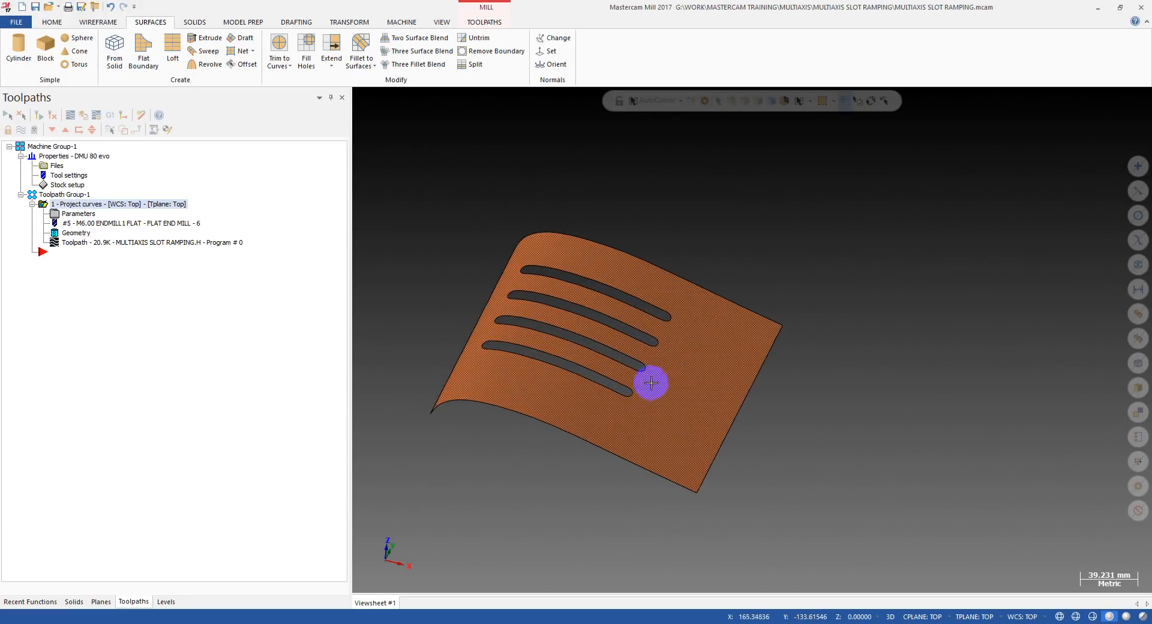
Remove all internal boundaries from the surface to fill its slot openings.
scroll(642, 378, up, 2)
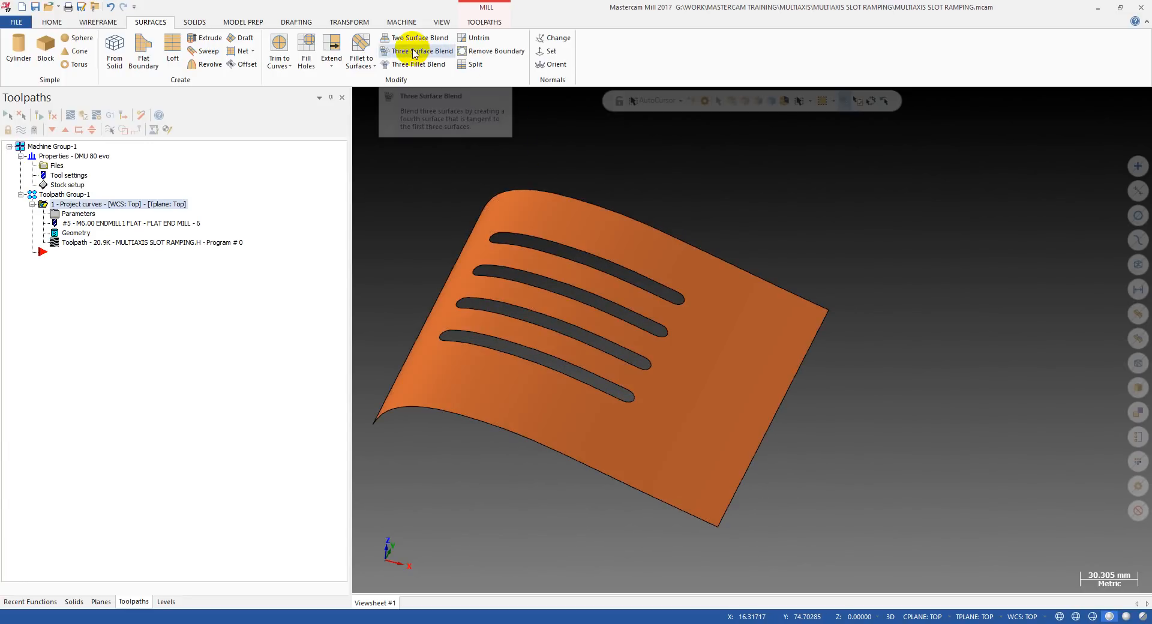
click(510, 51)
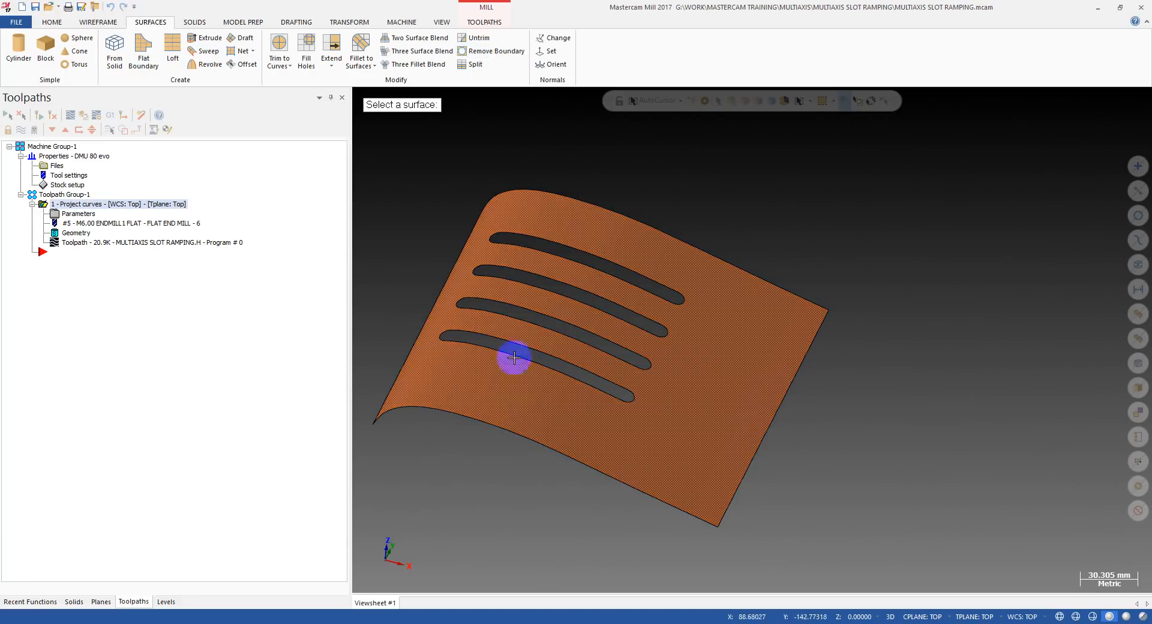
click(622, 253)
click(634, 212)
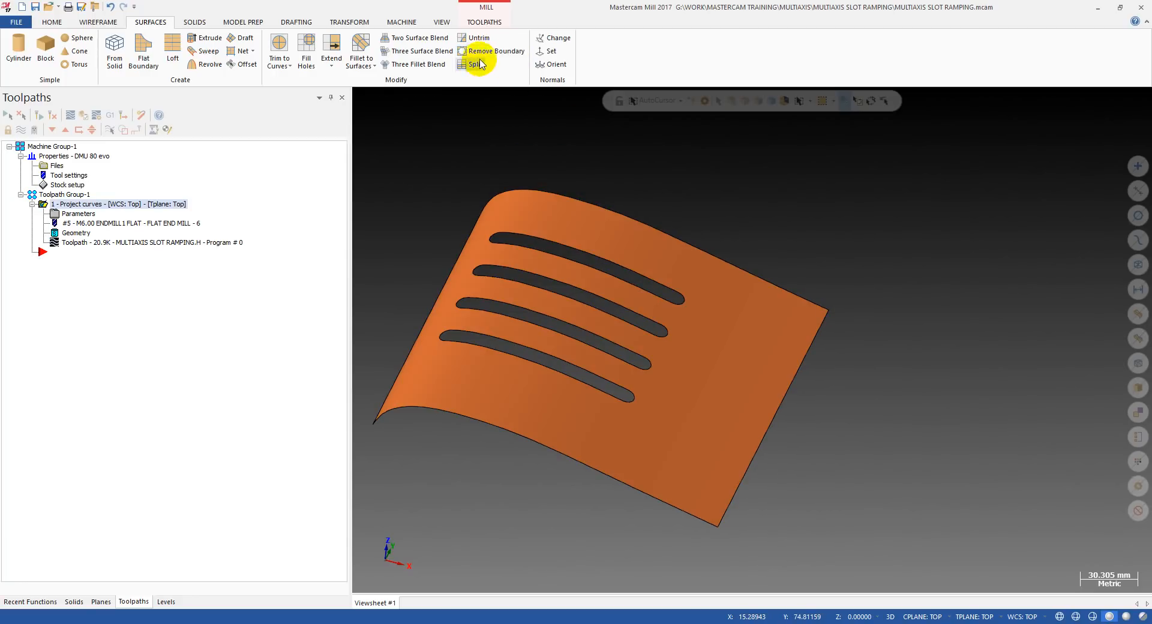
click(483, 53)
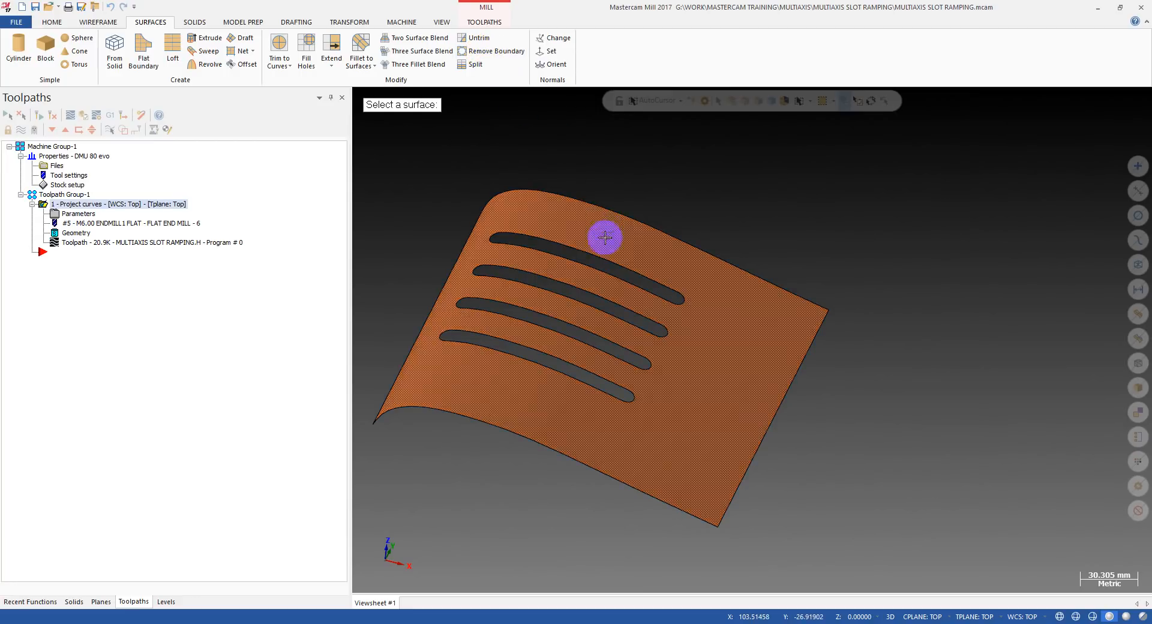
click(598, 248)
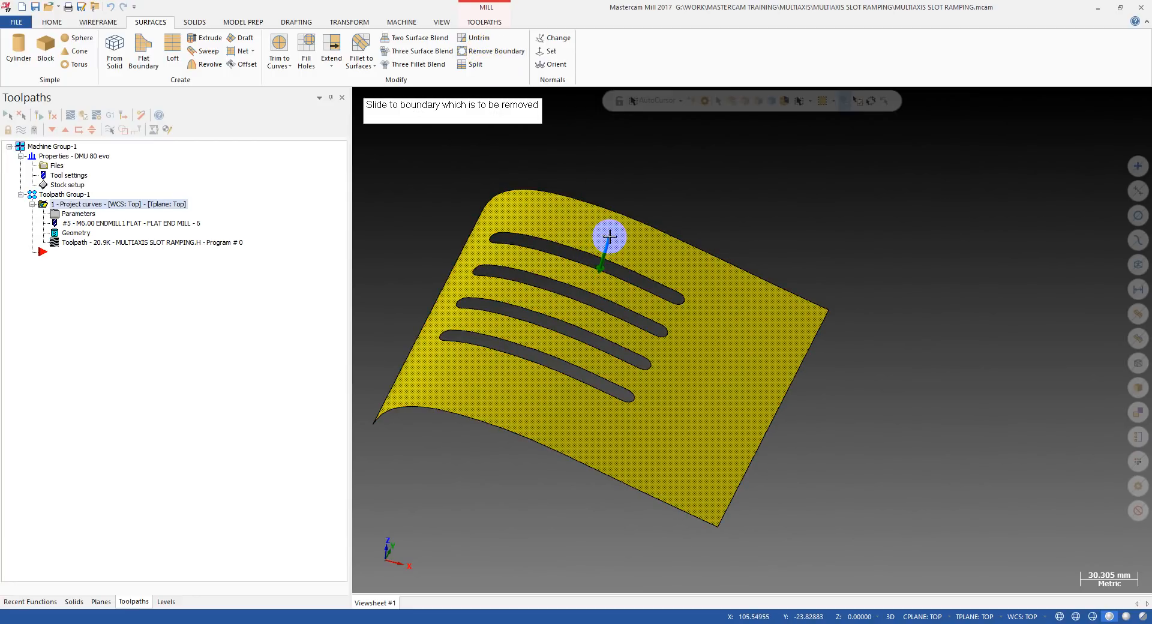
click(588, 262)
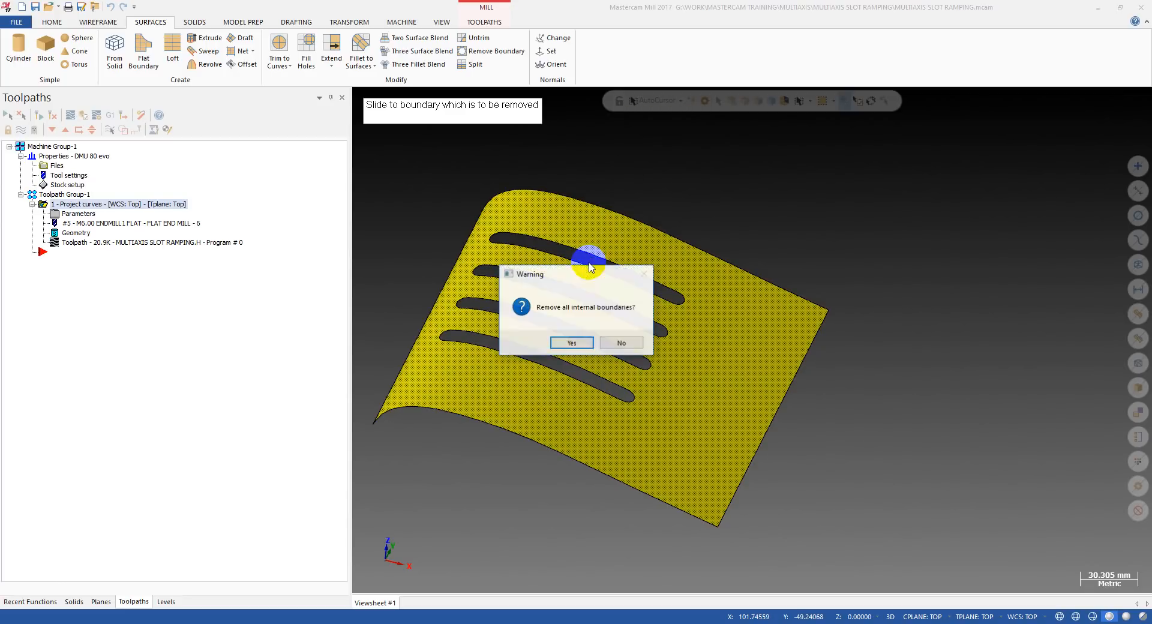
click(570, 344)
Bring the hidden solid back into view and examine the filled surface through the slots from the outer side.
middle_drag(542, 340, 671, 258)
key(alt+e)
scroll(563, 343, up, 5)
middle_drag(596, 334, 460, 430)
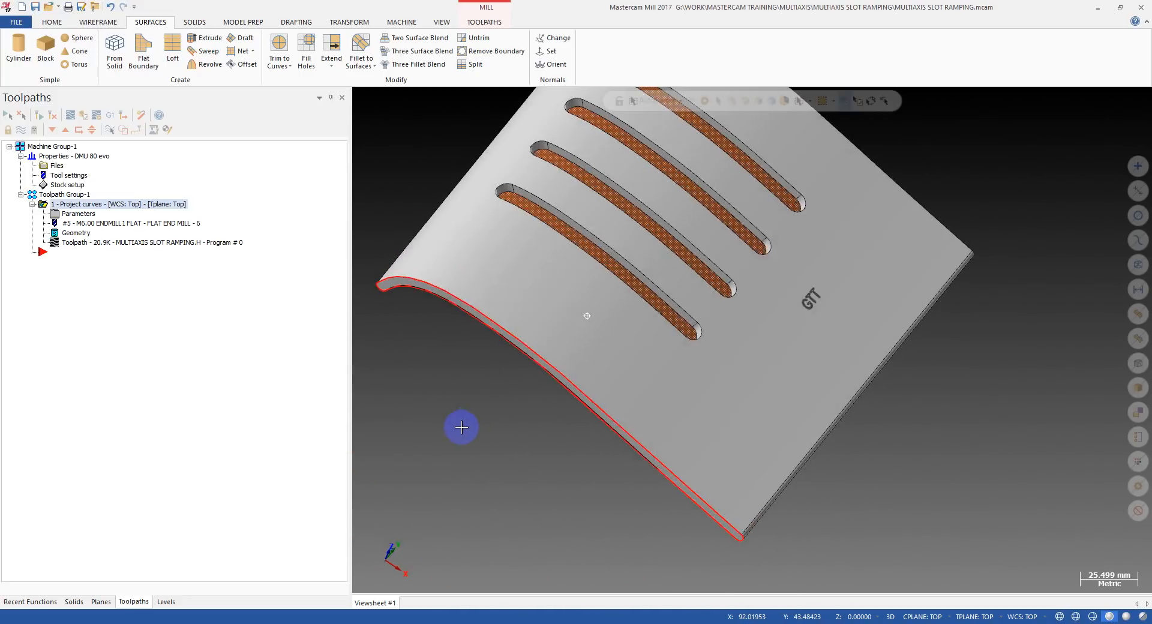
scroll(459, 430, up, 2)
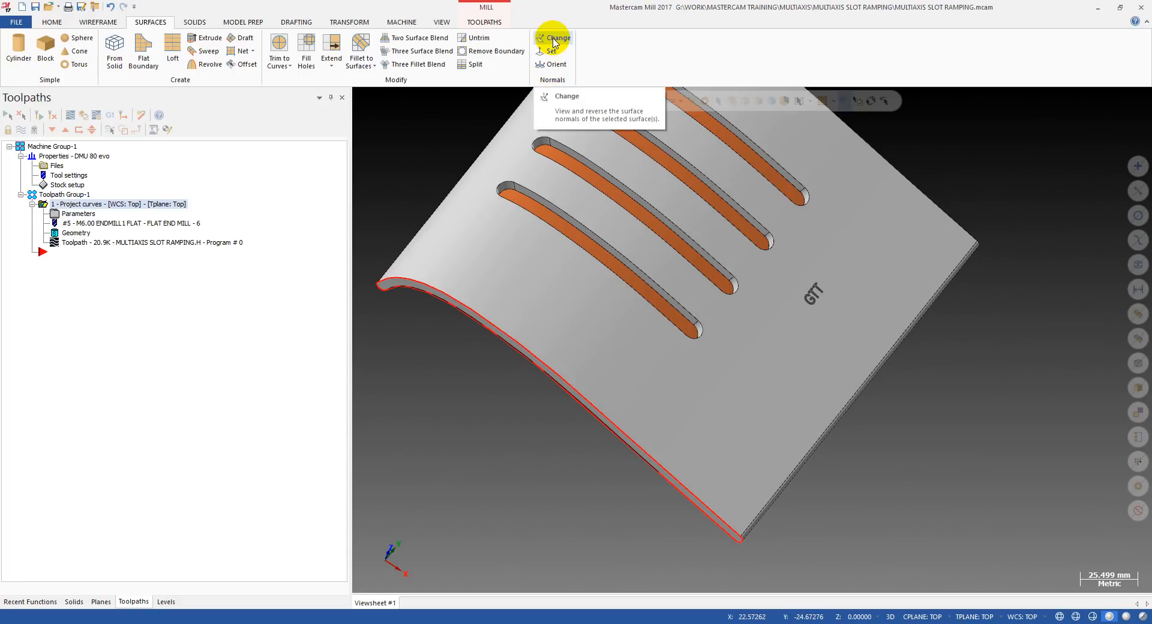
middle_drag(515, 269, 564, 370)
scroll(576, 347, up, 3)
middle_drag(584, 322, 638, 352)
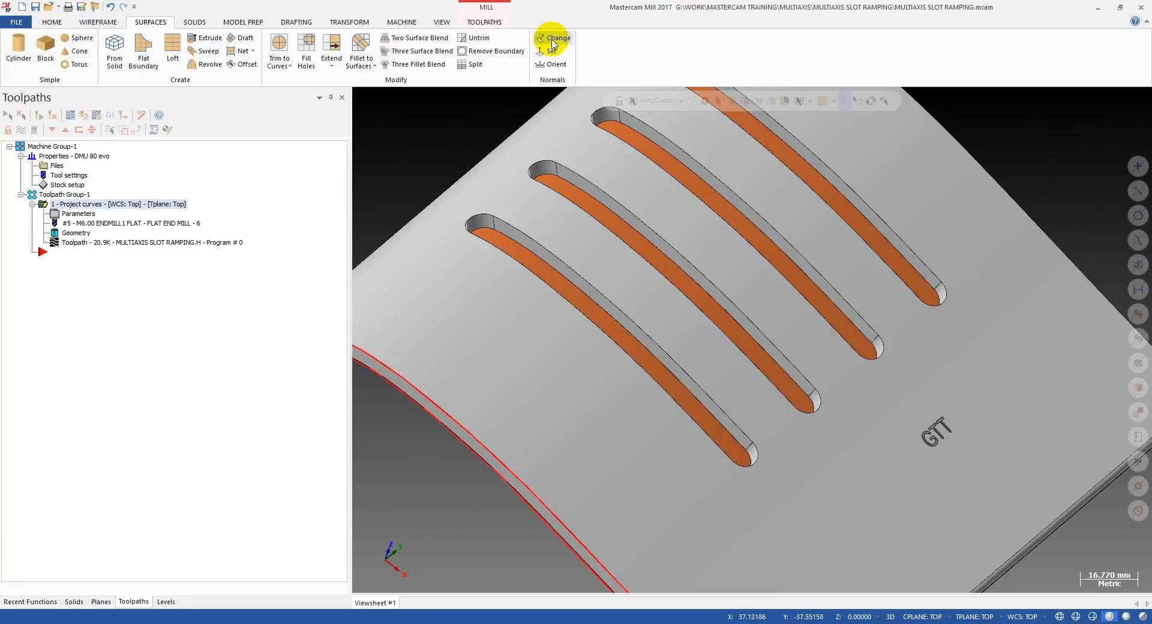
Check the filled surface's normal with Change Normals and leave it pointing up through the slots towards the outer face.
click(552, 39)
middle_drag(635, 259, 532, 276)
scroll(607, 290, up, 2)
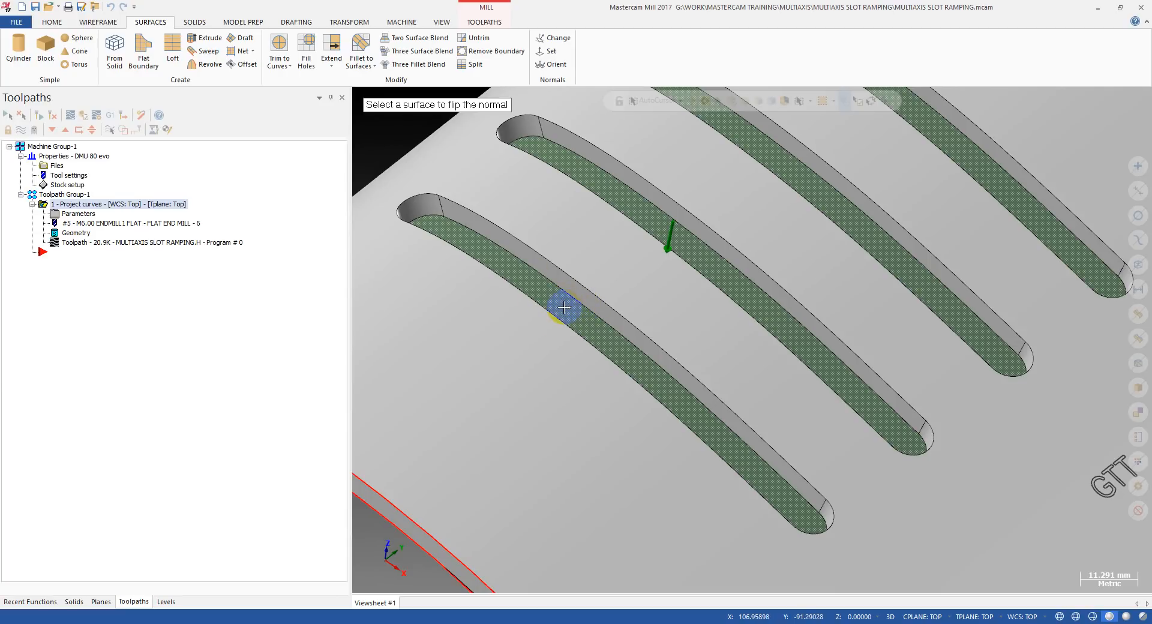
scroll(561, 303, down, 4)
middle_drag(561, 303, 600, 303)
scroll(544, 352, up, 2)
scroll(543, 351, down, 3)
scroll(599, 303, up, 3)
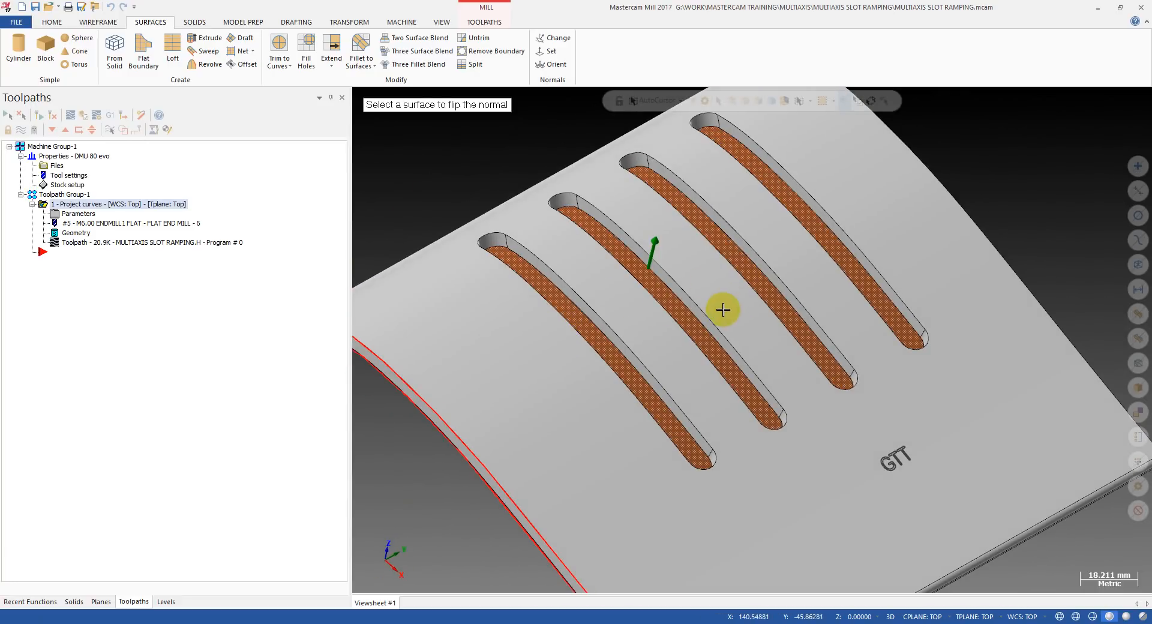
Open the Project Curve operation's cut pattern settings and remove all its existing drive surfaces.
key(Escape)
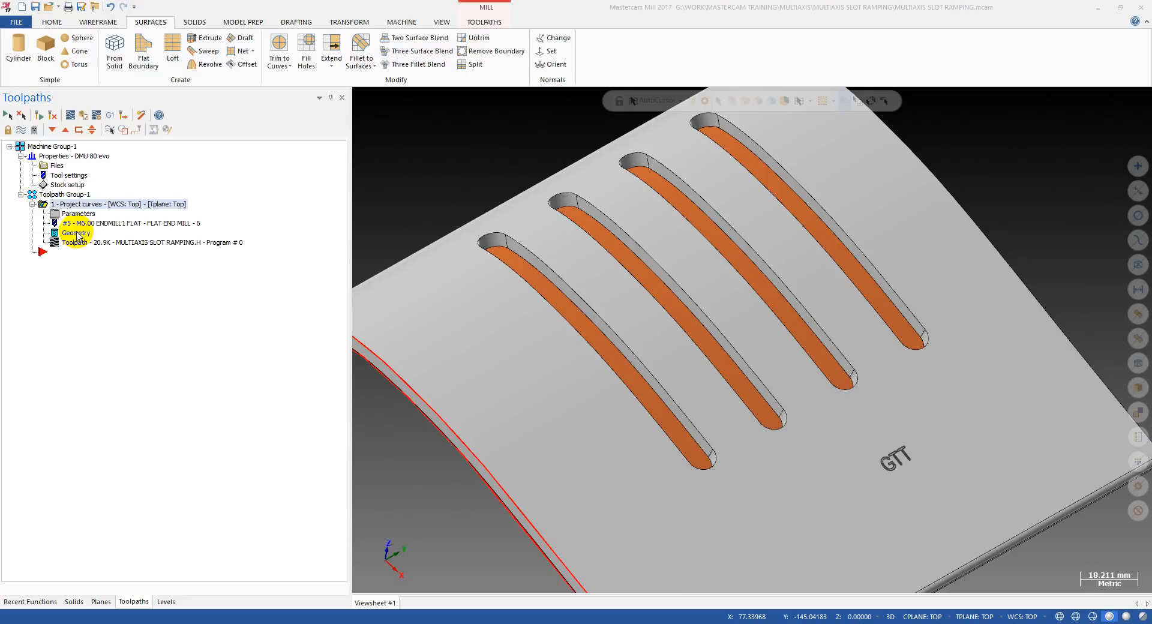
click(66, 214)
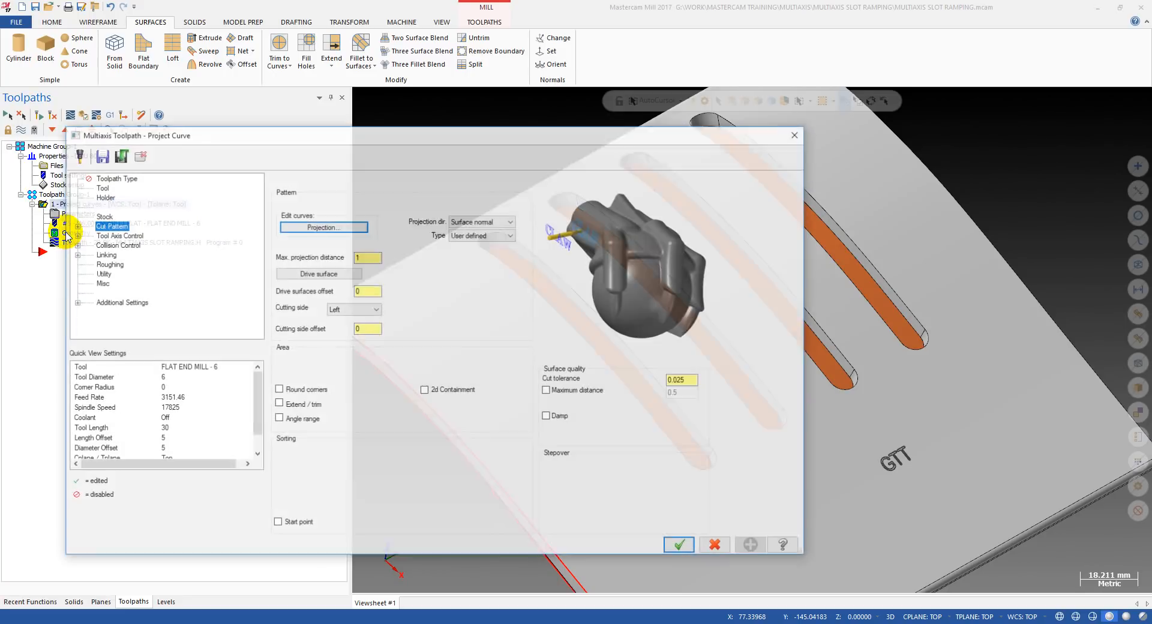
click(308, 273)
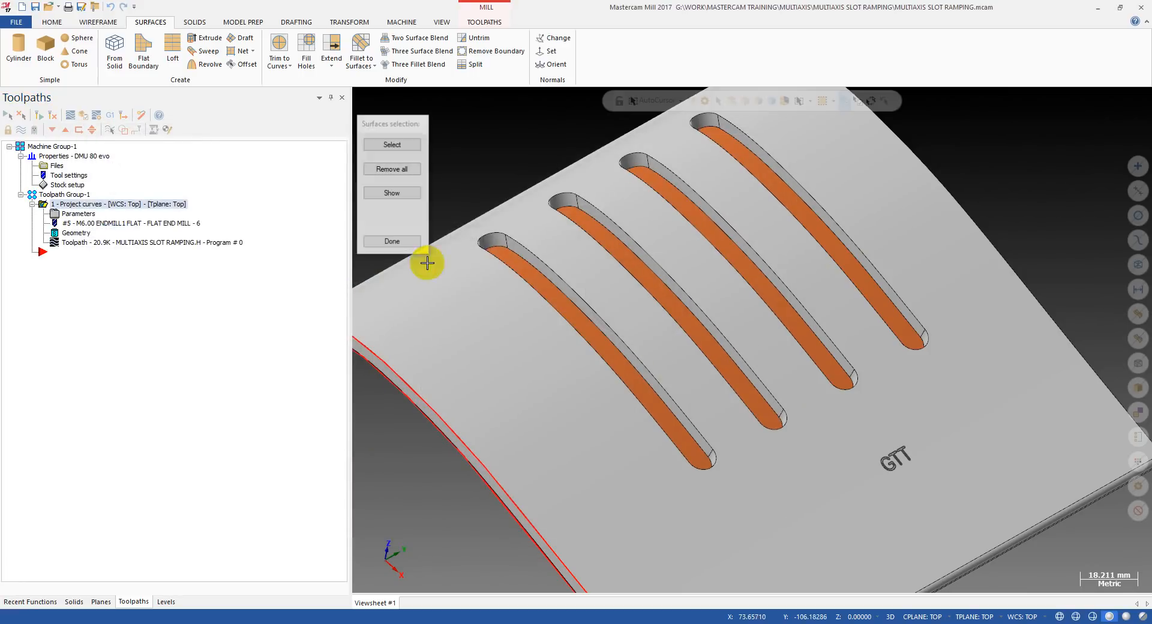
click(399, 173)
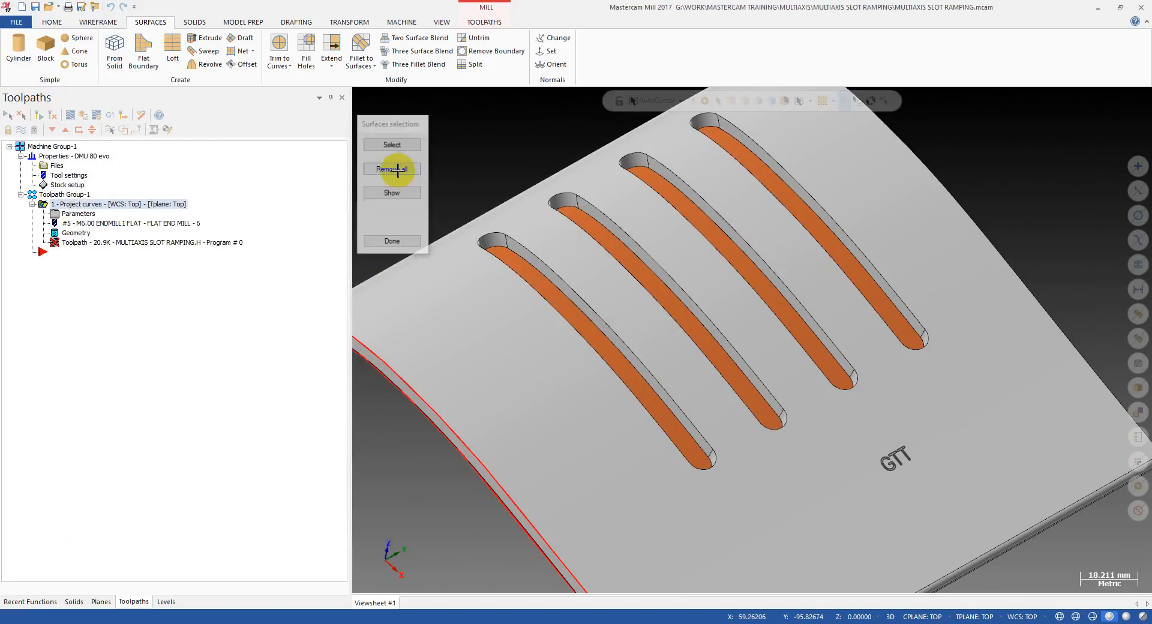
Select the filled inner surface through the slot as the new drive surface, accept the parameters and regenerate the operation.
click(393, 144)
scroll(522, 236, up, 3)
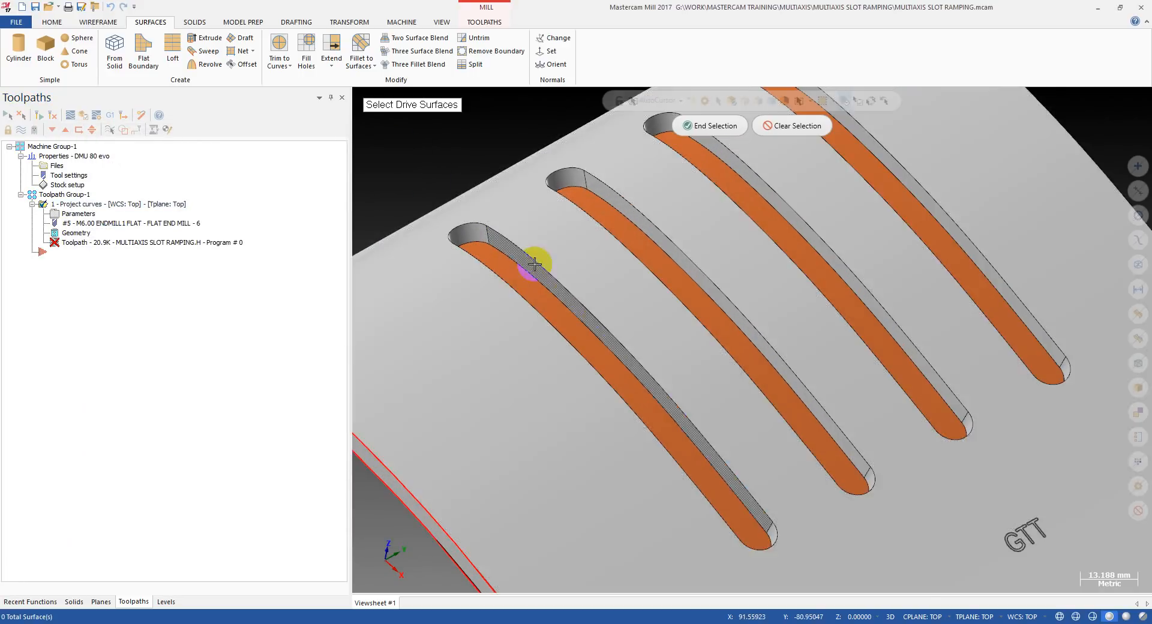
click(496, 255)
scroll(516, 270, down, 3)
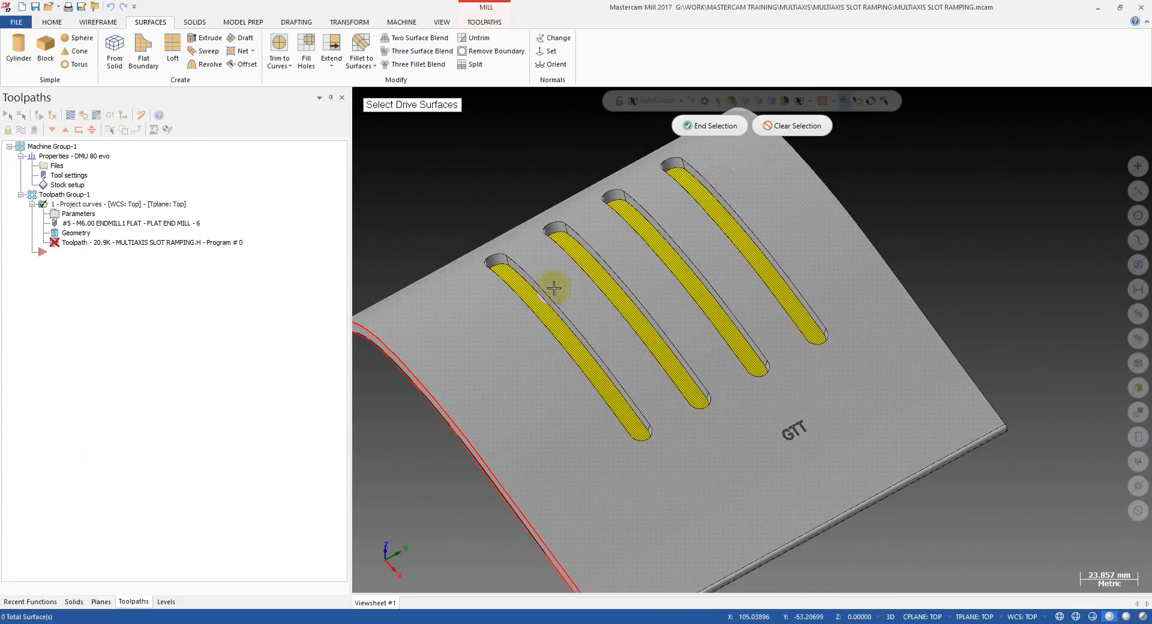
click(716, 125)
click(387, 242)
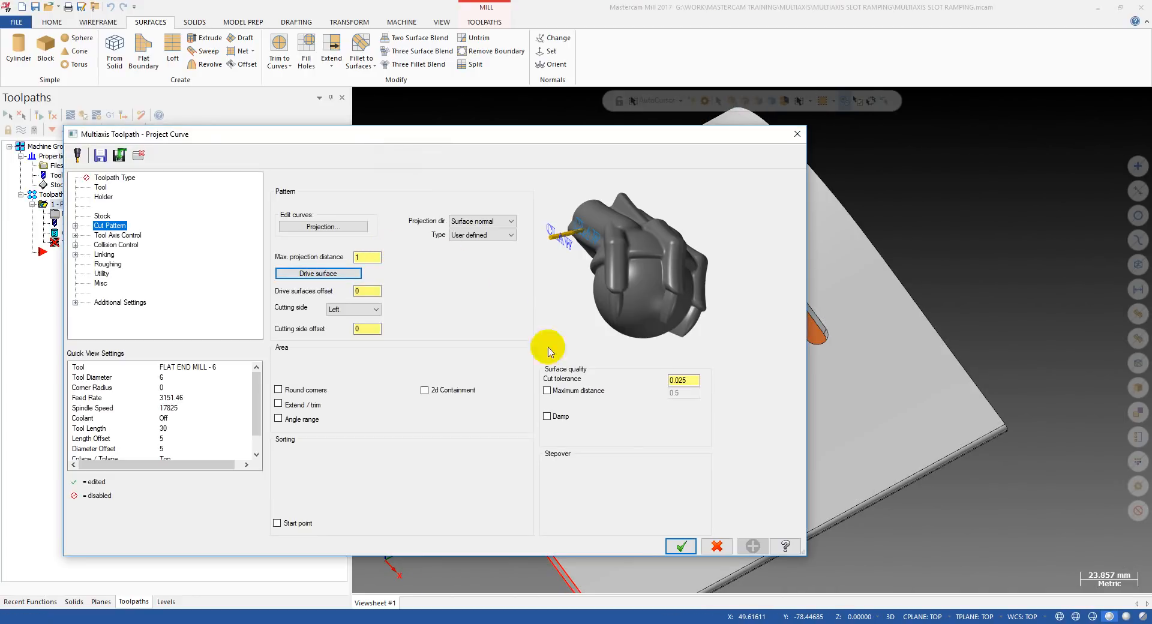
click(681, 545)
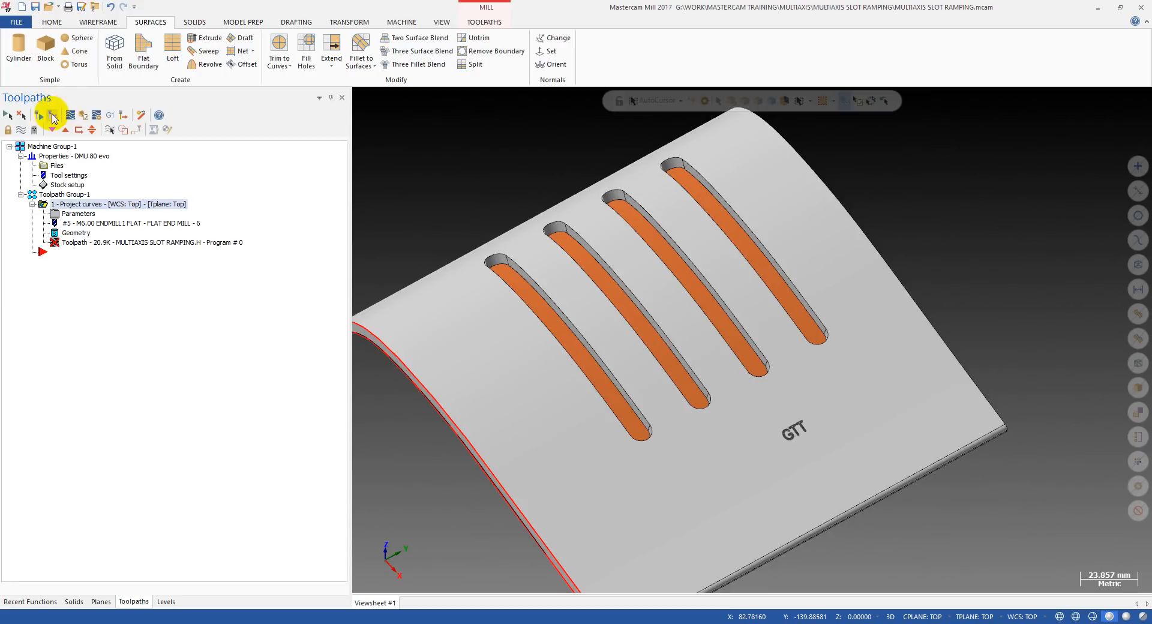
Backplot the regenerated toolpath and examine the end mill entering the first slot from the outer side.
click(80, 242)
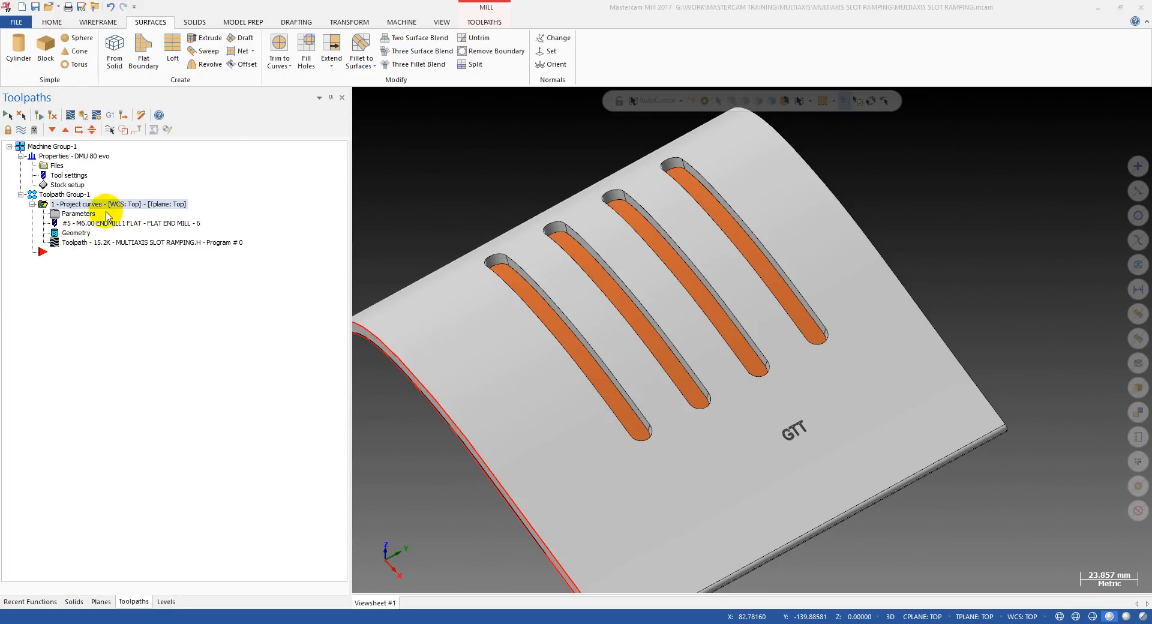
click(76, 243)
scroll(630, 310, up, 1)
middle_drag(629, 310, 664, 275)
scroll(617, 352, up, 2)
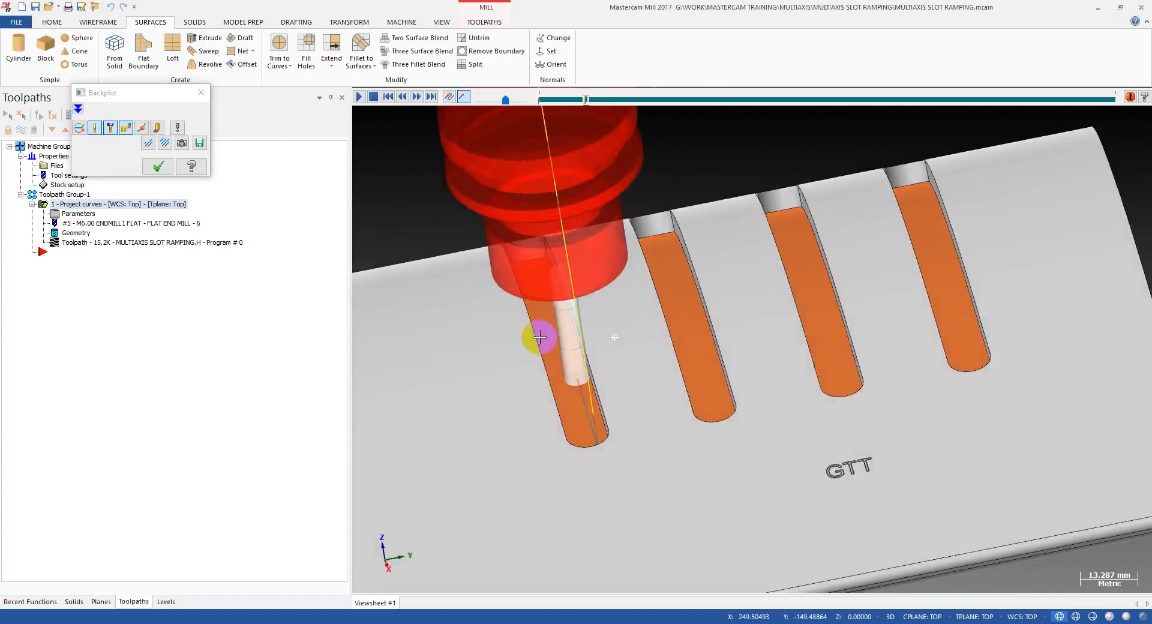
middle_drag(539, 337, 606, 349)
scroll(541, 300, down, 3)
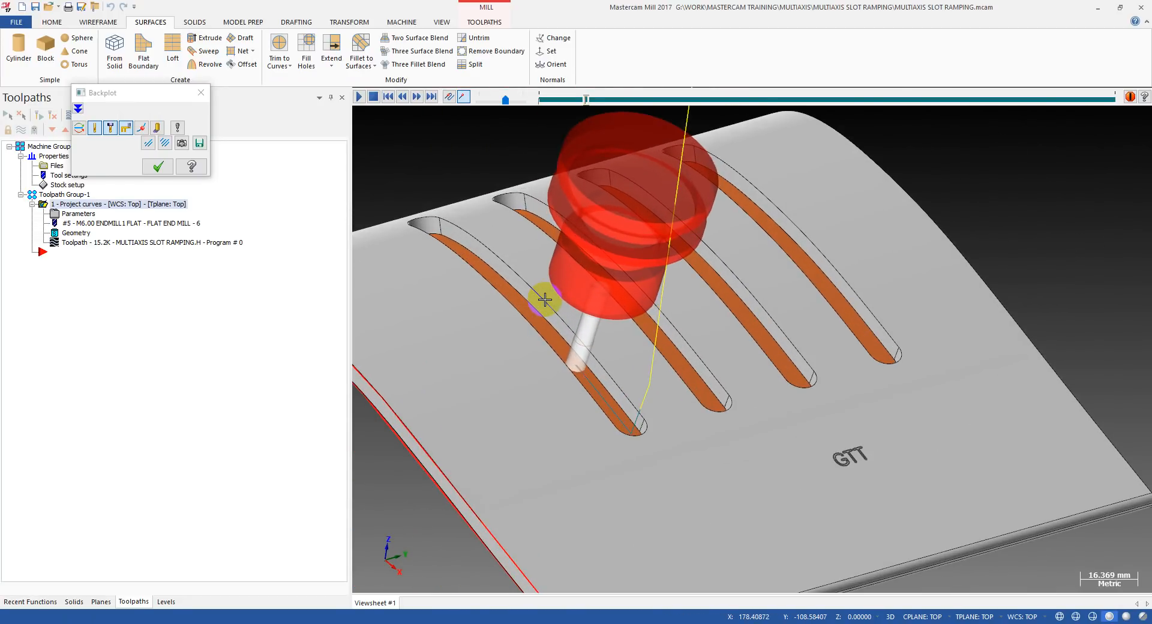
scroll(547, 291, up, 2)
middle_drag(524, 270, 603, 258)
Restart the backplot and advance the tool along the first slot to check its ramping motion and depth.
key(alt)
key(Escape)
click(96, 245)
middle_drag(434, 290, 613, 313)
key(alt)
middle_drag(534, 339, 530, 347)
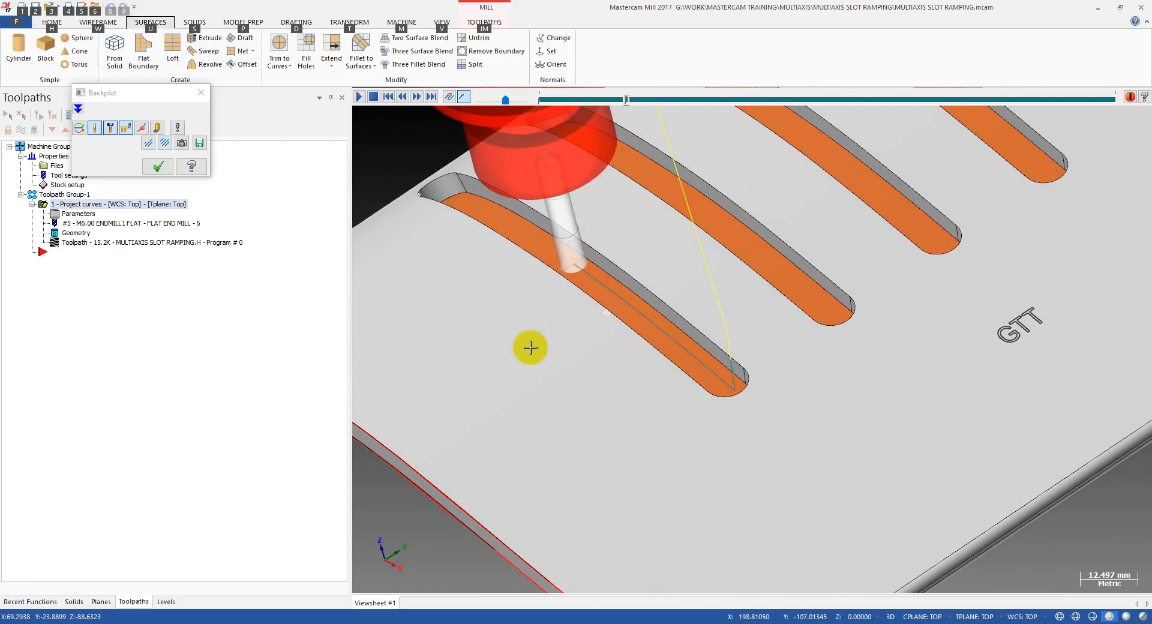
middle_drag(549, 245, 501, 243)
scroll(564, 218, up, 3)
mouse_move(567, 217)
middle_down()
mouse_move(554, 245)
mouse_move(618, 231)
mouse_move(612, 252)
middle_up()
scroll(612, 252, down, 3)
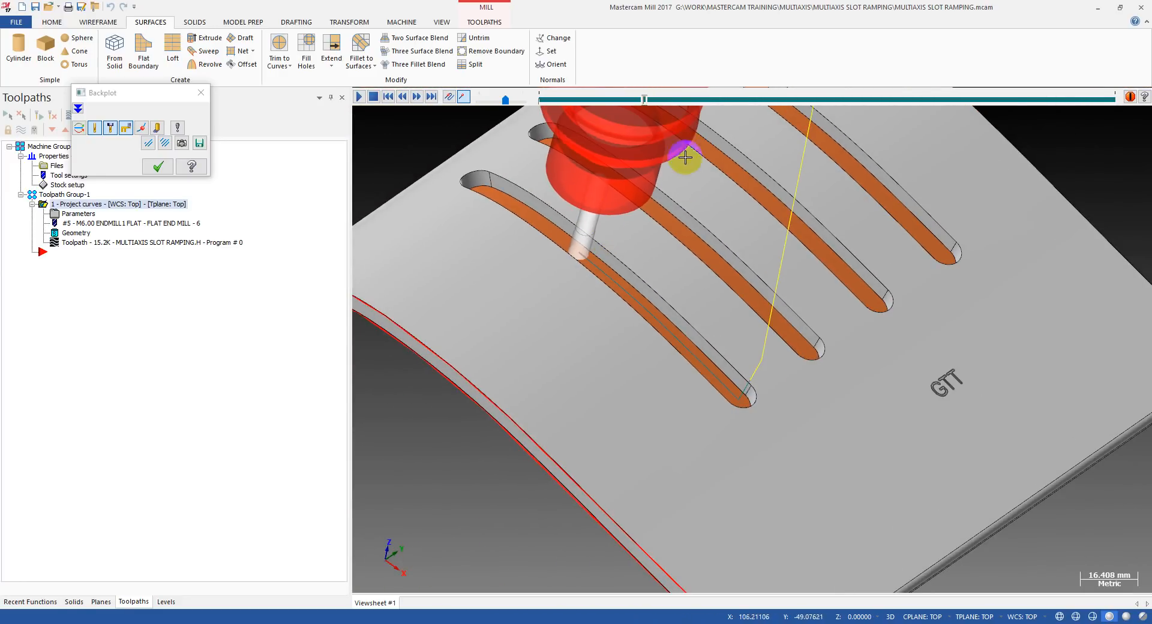
Inspect from the underside whether the tool tip passes through the filled surface, and leave the backplot.
scroll(557, 240, up, 6)
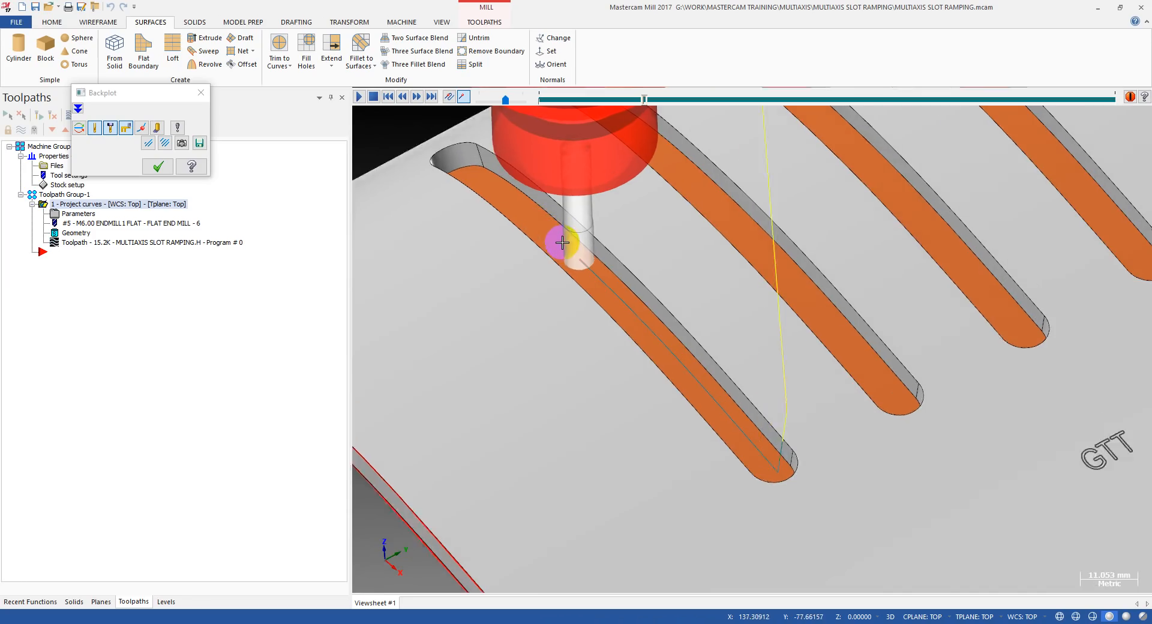
mouse_move(584, 258)
middle_down()
mouse_move(635, 214)
mouse_move(707, 185)
mouse_move(598, 250)
mouse_move(528, 334)
mouse_move(596, 238)
mouse_move(564, 268)
mouse_move(546, 342)
mouse_move(576, 278)
mouse_move(553, 278)
mouse_move(565, 301)
mouse_move(553, 312)
mouse_move(574, 266)
middle_up()
scroll(598, 250, up, 3)
scroll(570, 274, down, 7)
scroll(560, 282, up, 2)
scroll(574, 265, up, 1)
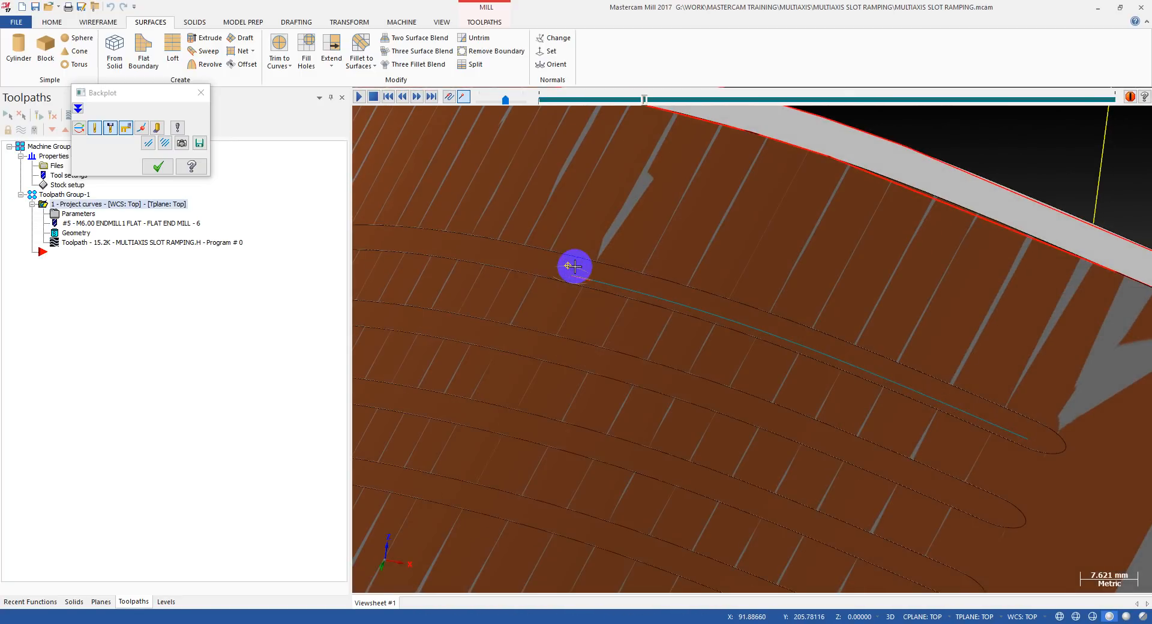
key(Escape)
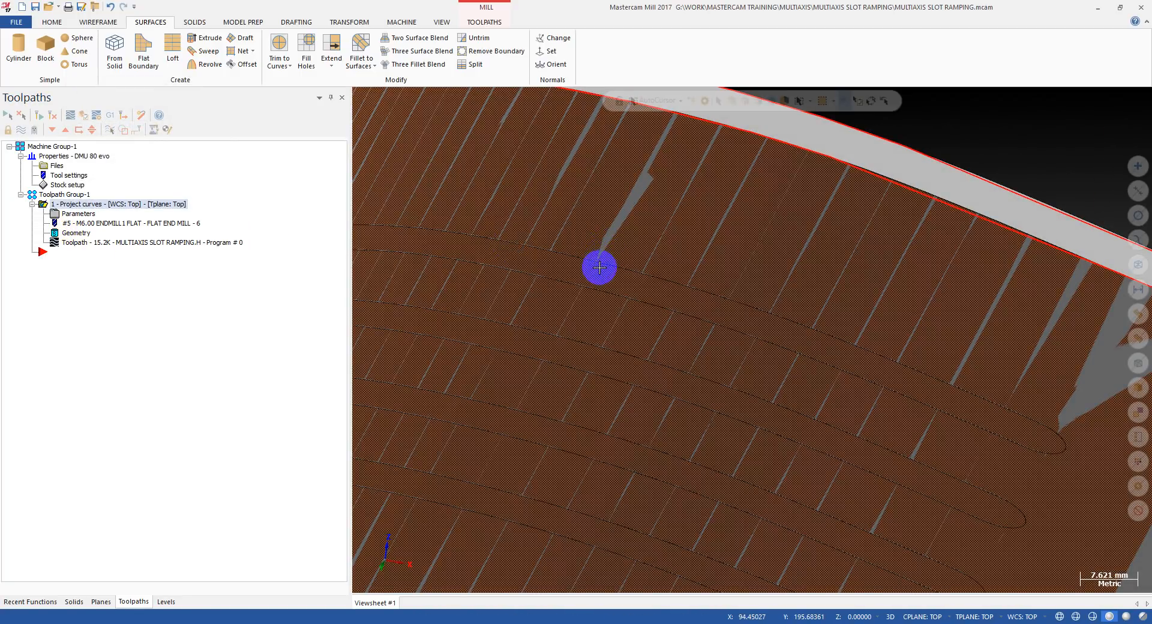
Set the drive surfaces offset to -1 in the cut pattern settings and regenerate the toolpath.
click(73, 216)
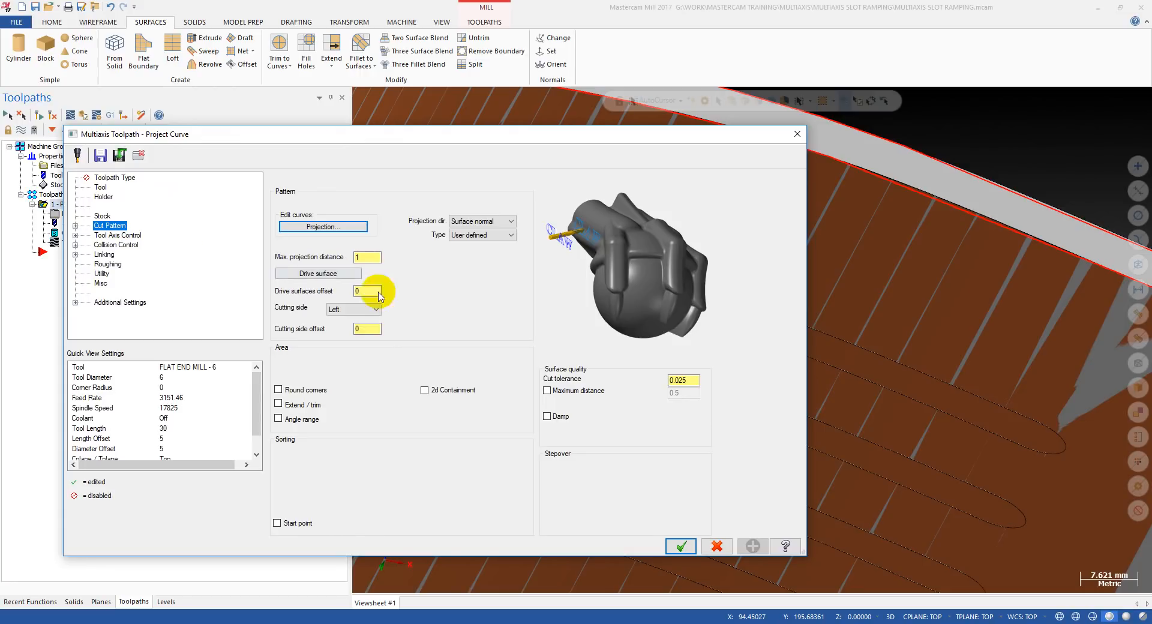
click(366, 328)
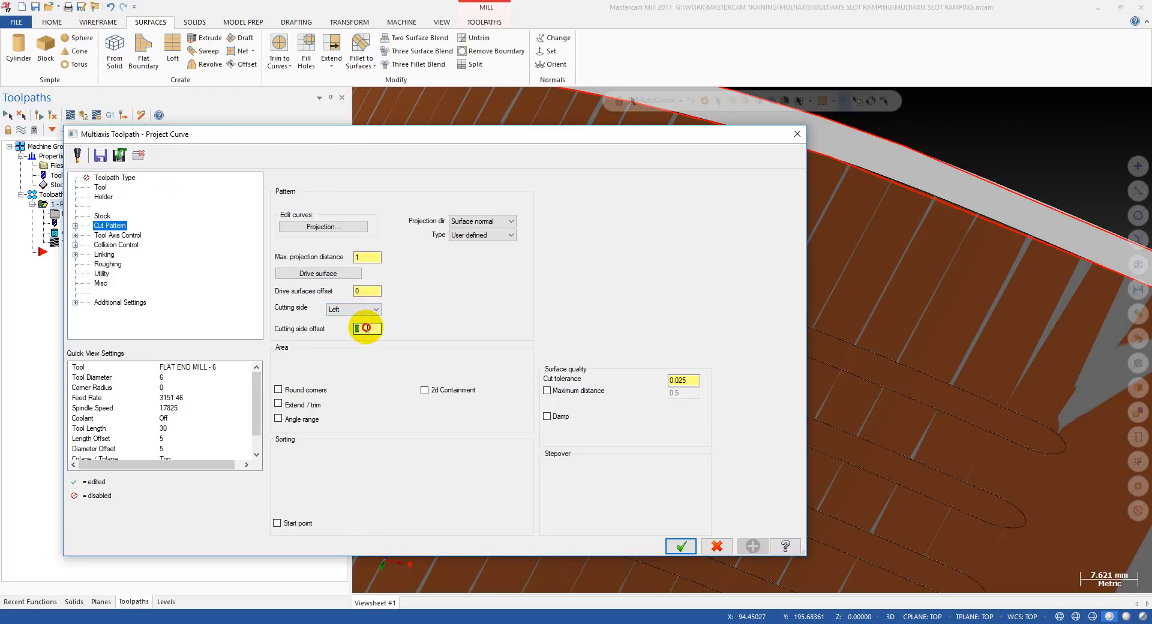
click(372, 291)
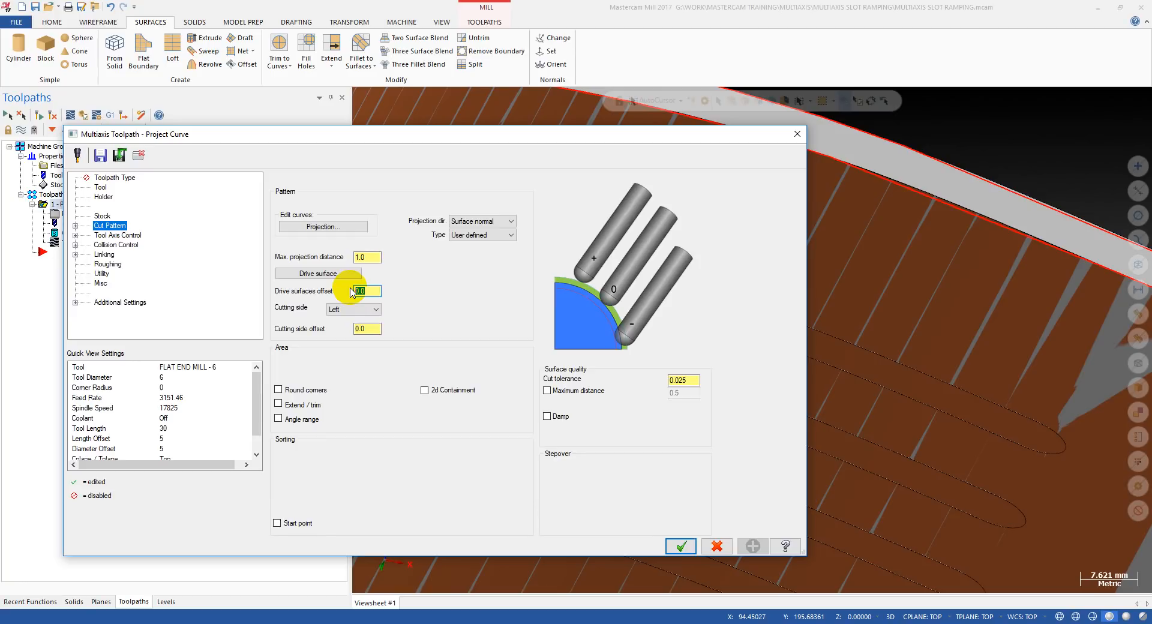
key(Tab)
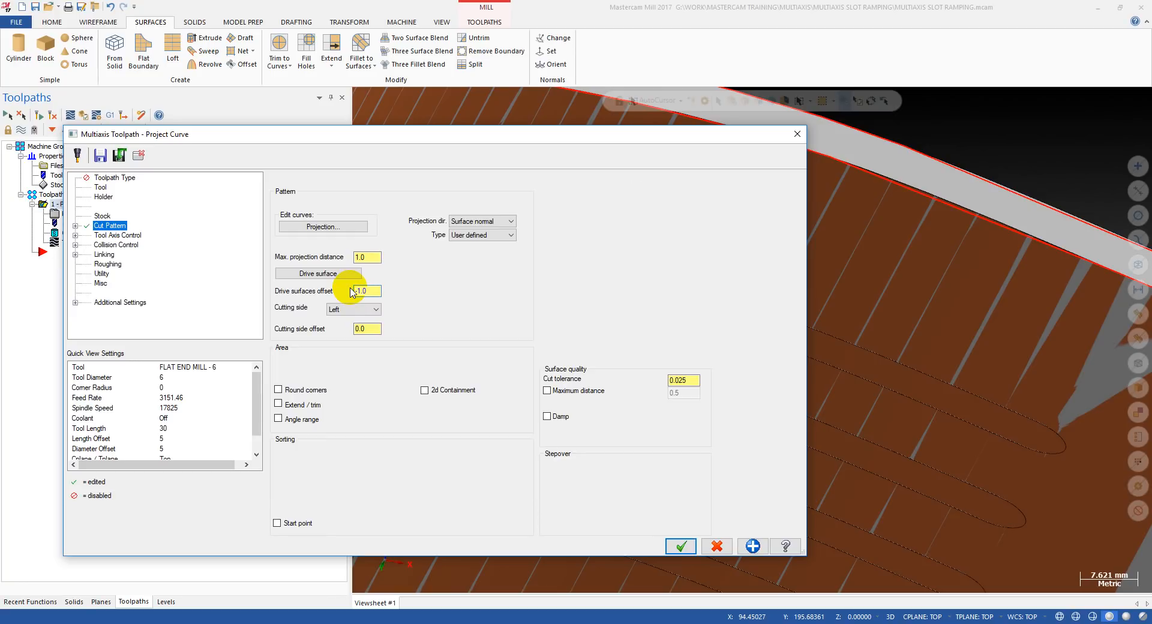
click(372, 289)
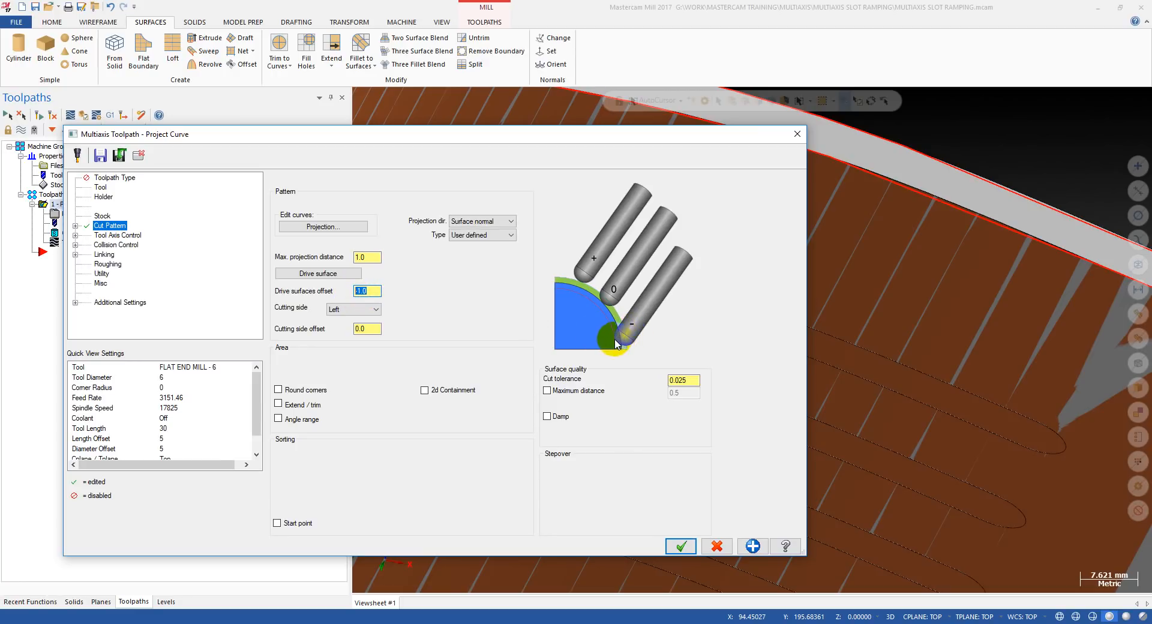
click(678, 545)
click(38, 115)
Backplot the updated toolpath and check from below and from the side how far the tool tip projects beyond the inner surface.
key(alt+t)
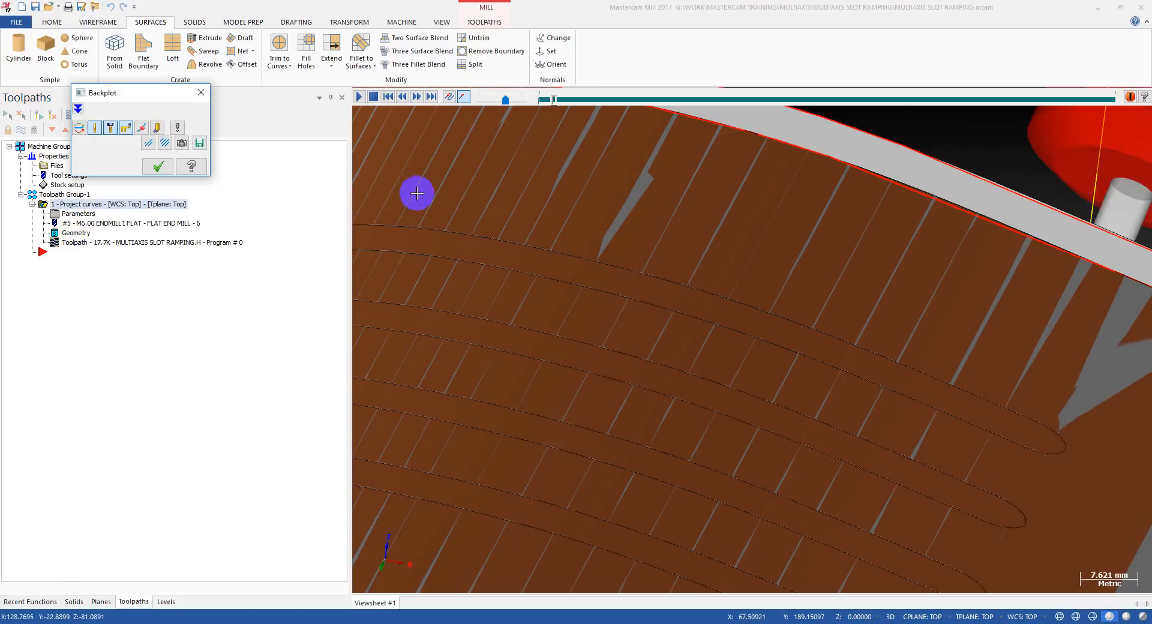
scroll(741, 304, down, 3)
mouse_move(717, 316)
middle_down()
mouse_move(689, 326)
mouse_move(701, 329)
middle_up()
scroll(818, 328, up, 3)
middle_drag(818, 327, 838, 333)
scroll(754, 324, up, 5)
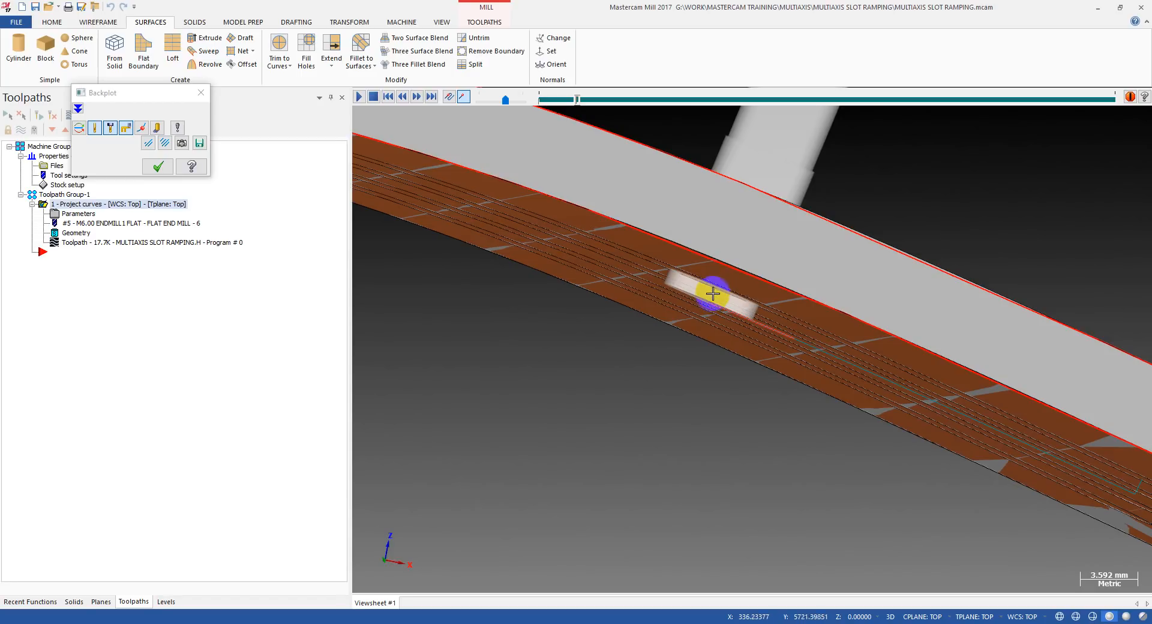
scroll(578, 304, down, 5)
middle_drag(578, 304, 607, 296)
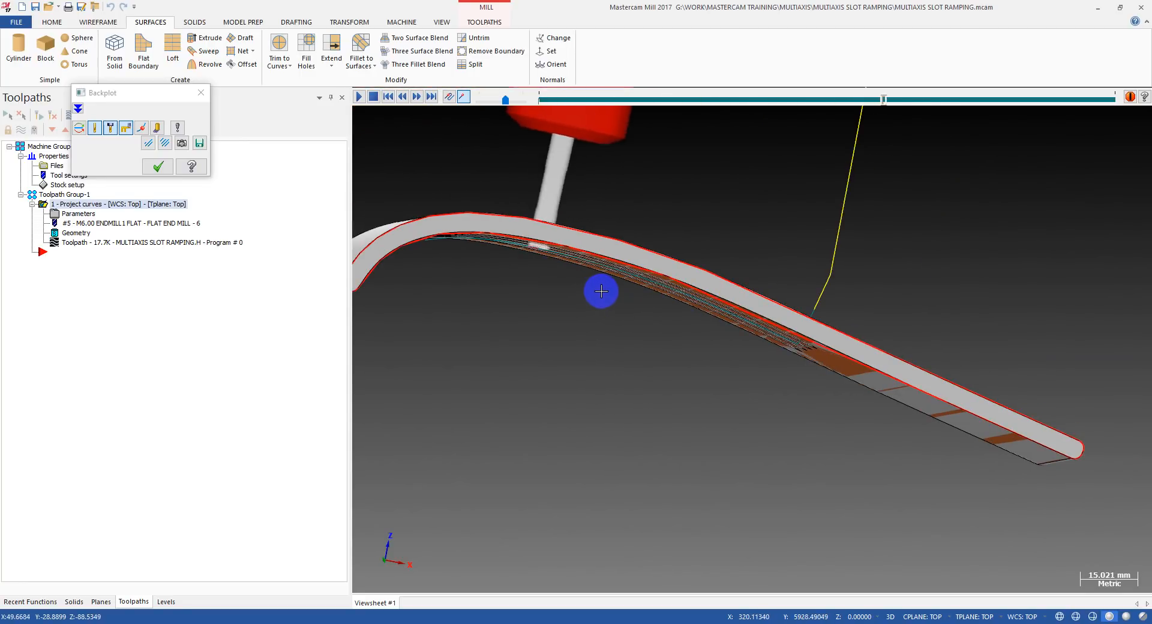
Examine the backplotted end mill inside the first slot from the outer side of the part.
middle_drag(689, 292, 616, 291)
scroll(616, 291, up, 10)
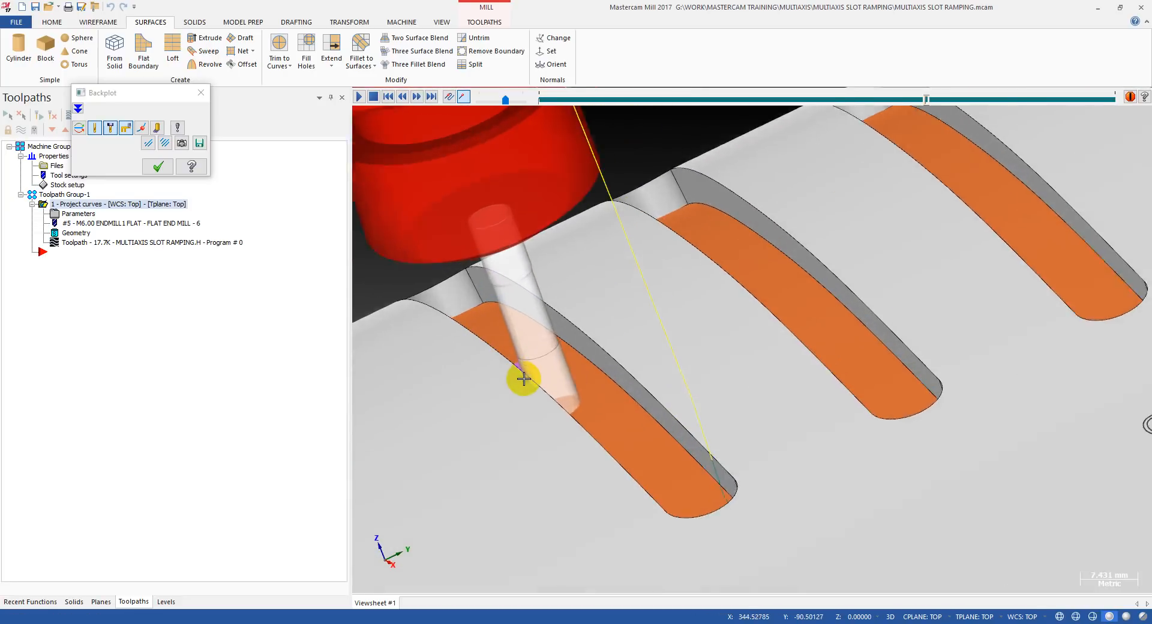
scroll(504, 381, down, 2)
middle_drag(504, 381, 520, 345)
scroll(478, 396, down, 3)
scroll(483, 379, up, 3)
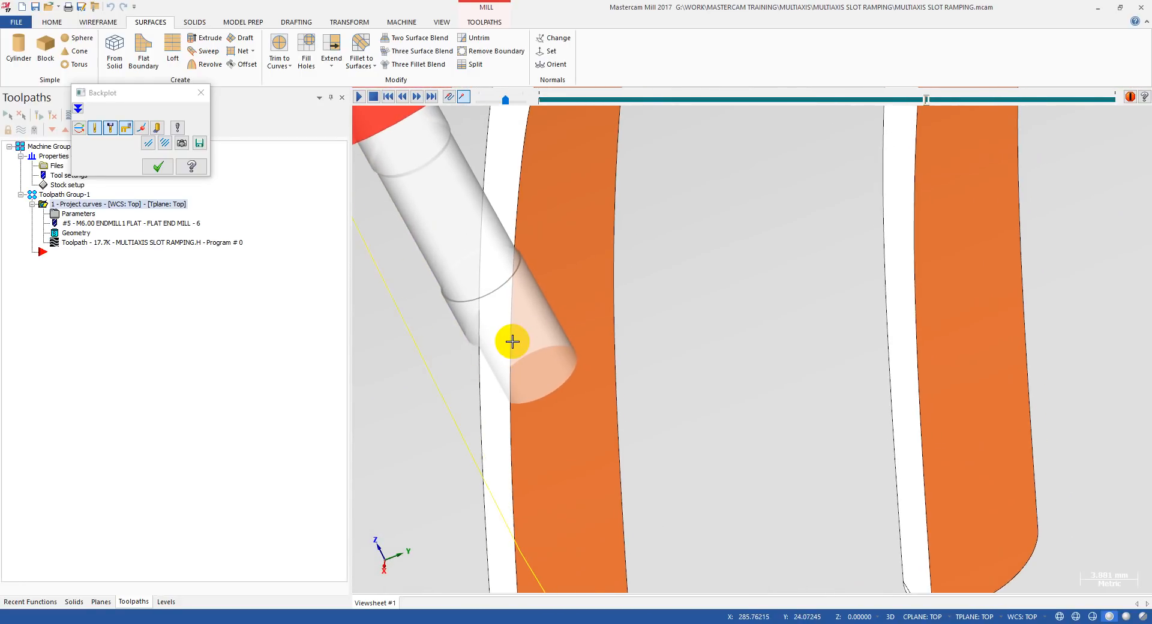
Inspect closely how the end mill's side and tip sit against the slot wall at successive positions, and leave the backplot.
mouse_move(487, 340)
middle_down()
mouse_move(502, 334)
mouse_move(467, 358)
mouse_move(481, 337)
mouse_move(504, 336)
mouse_move(483, 346)
mouse_move(527, 409)
mouse_move(531, 392)
middle_up()
scroll(484, 336, up, 5)
scroll(500, 348, down, 6)
scroll(532, 404, down, 5)
scroll(527, 408, up, 7)
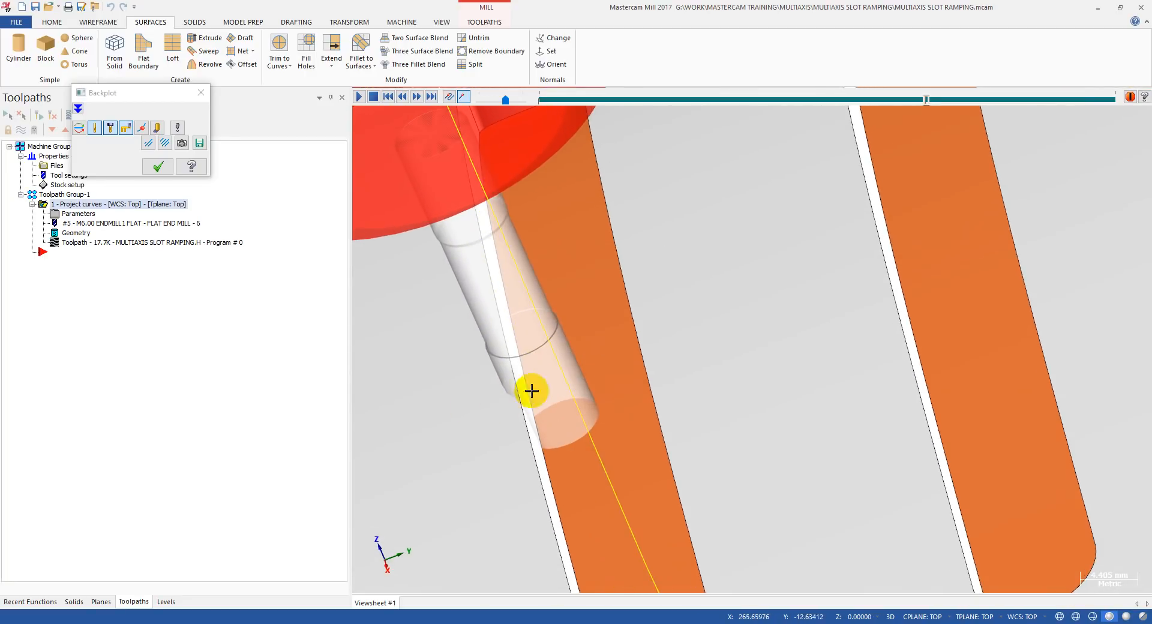
scroll(531, 391, up, 5)
scroll(512, 393, up, 3)
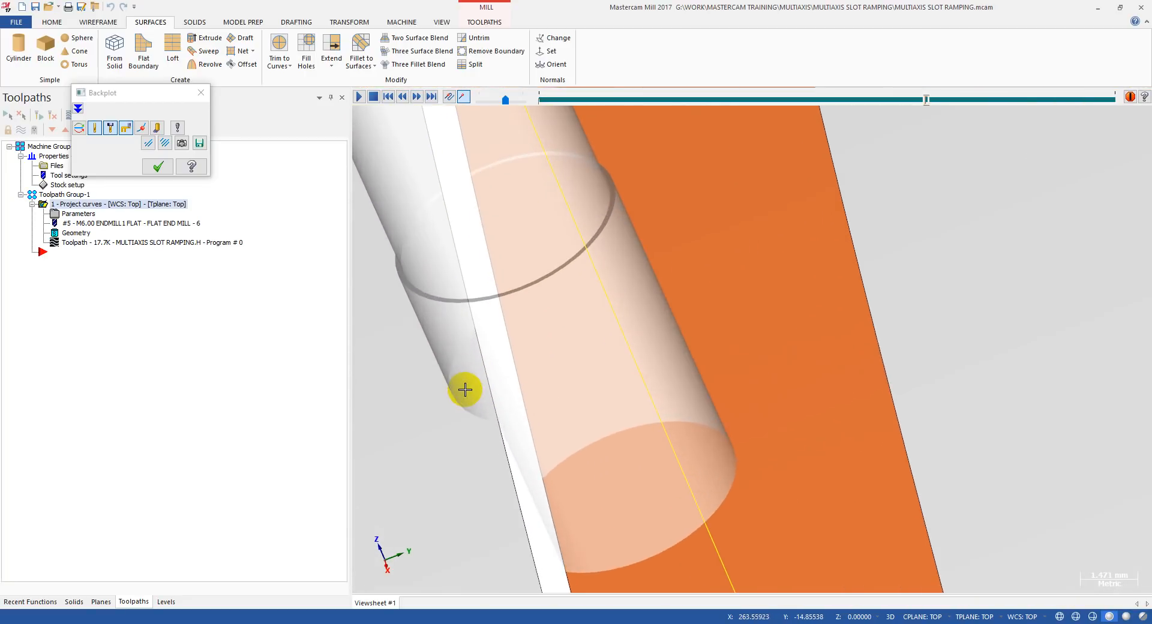
scroll(509, 371, up, 3)
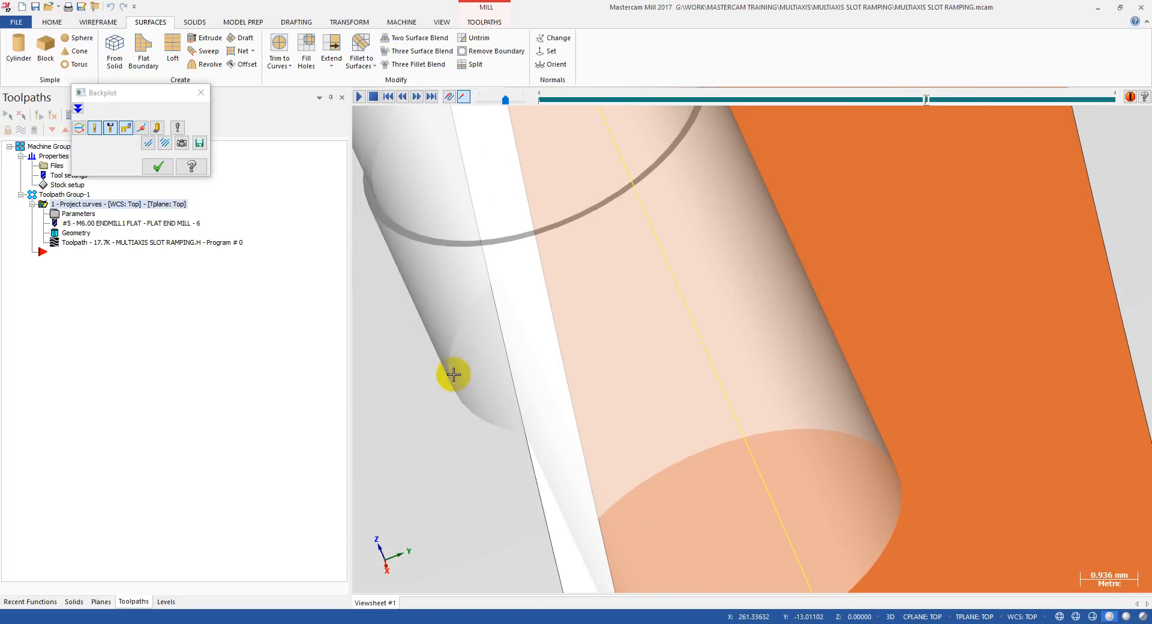
scroll(473, 376, down, 15)
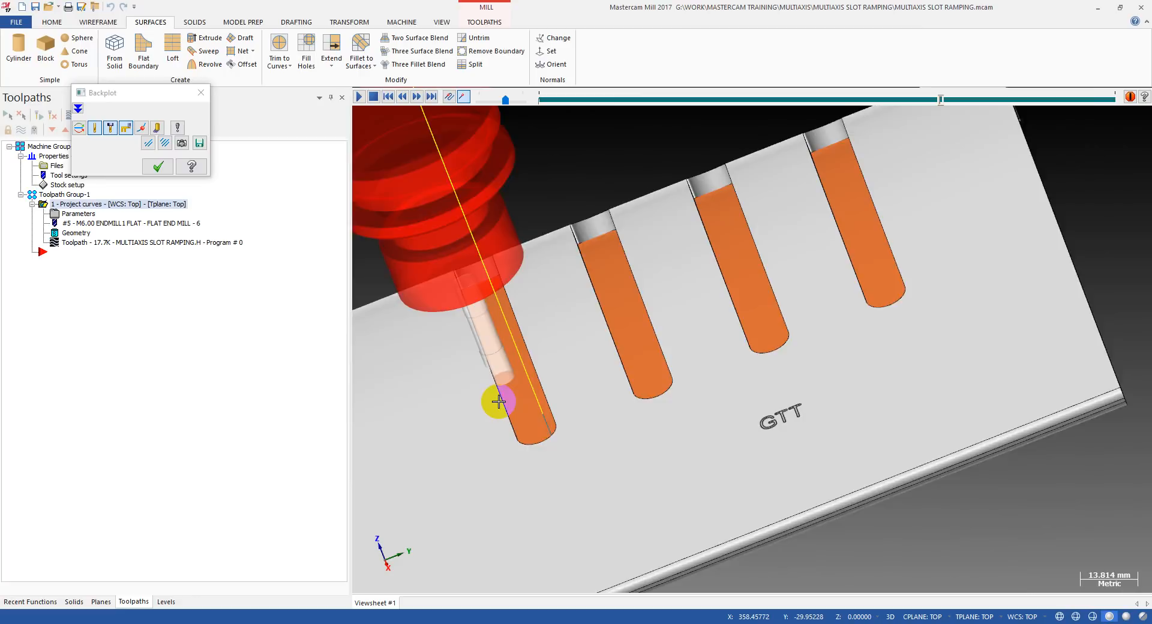
middle_drag(498, 402, 573, 421)
scroll(558, 420, up, 3)
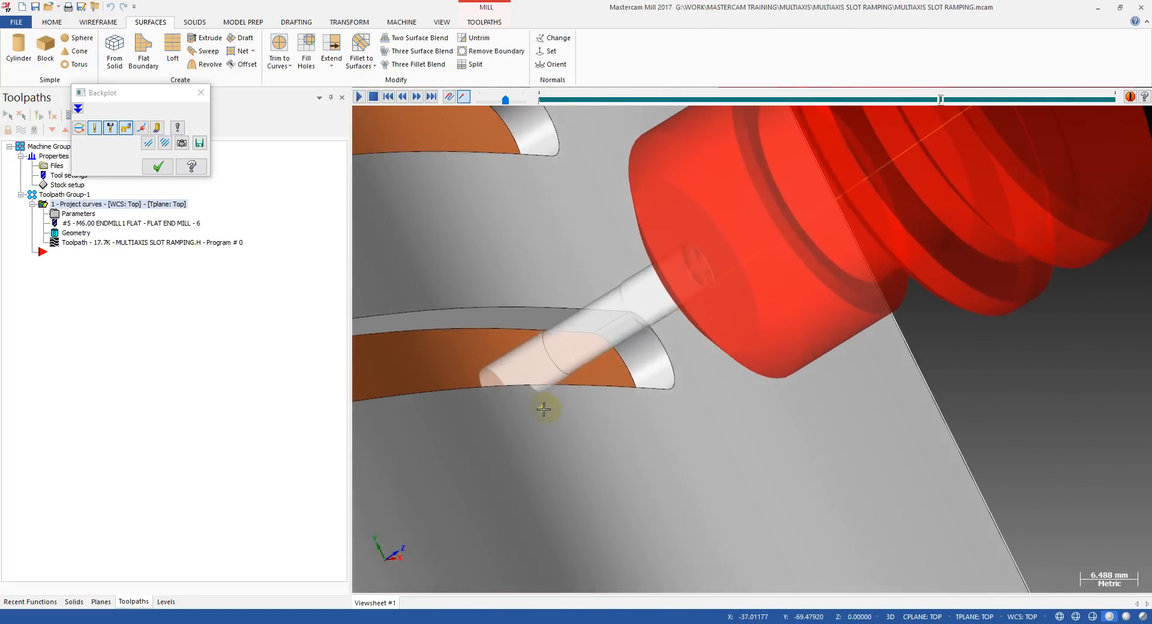
key(Escape)
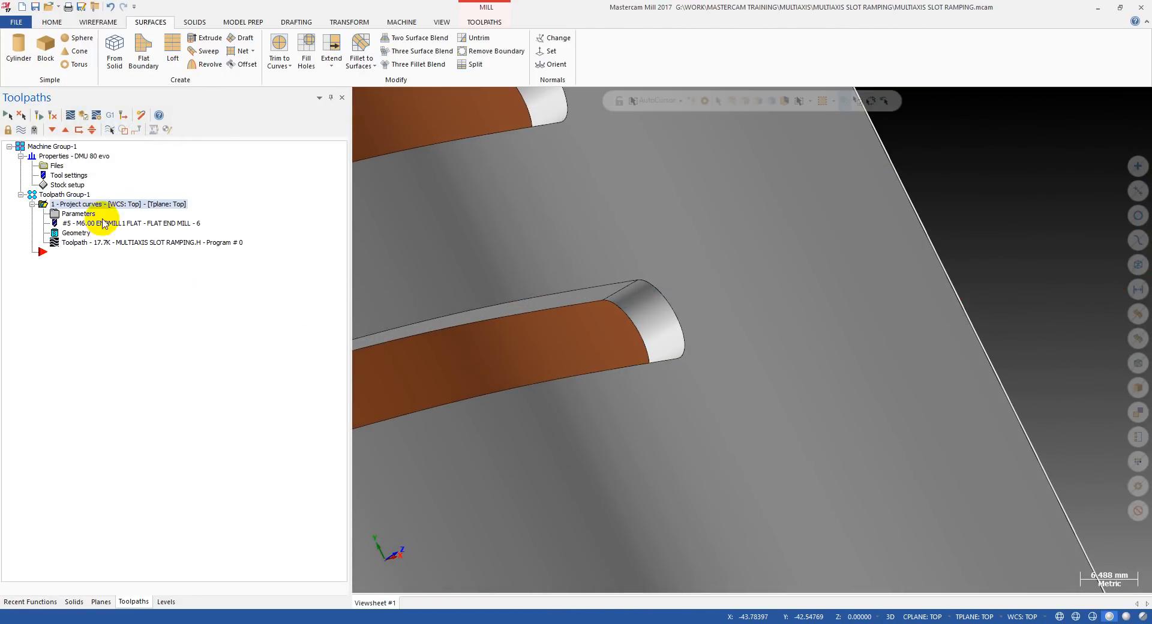
Set the Project Curve's drive surfaces offset to -3 and regenerate the toolpath.
click(54, 215)
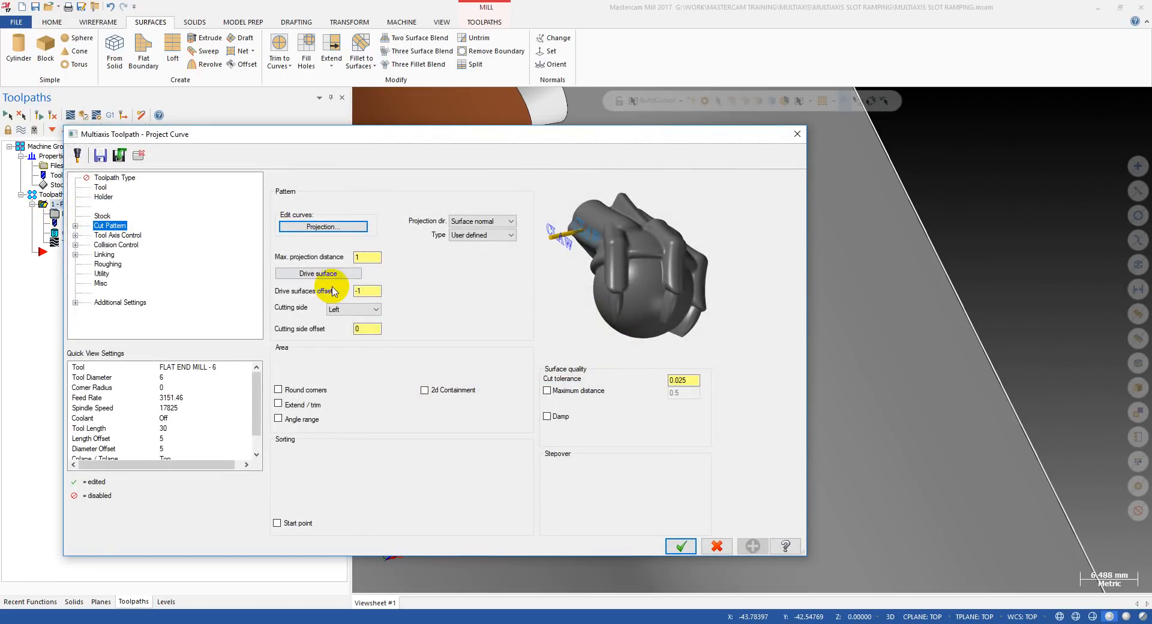
click(362, 291)
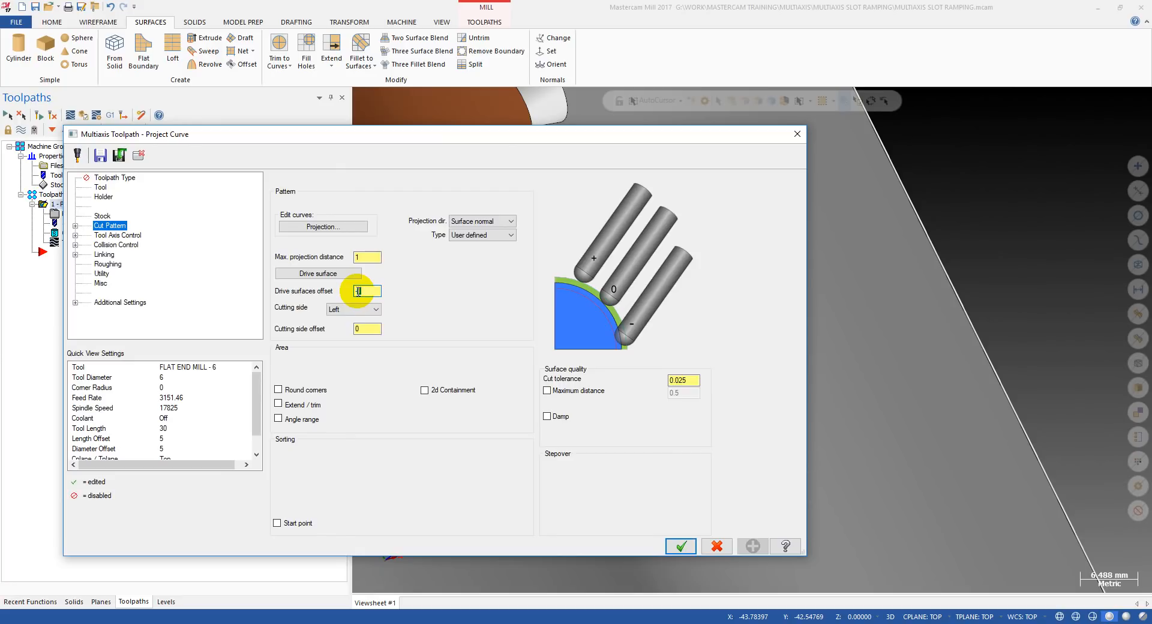
click(678, 547)
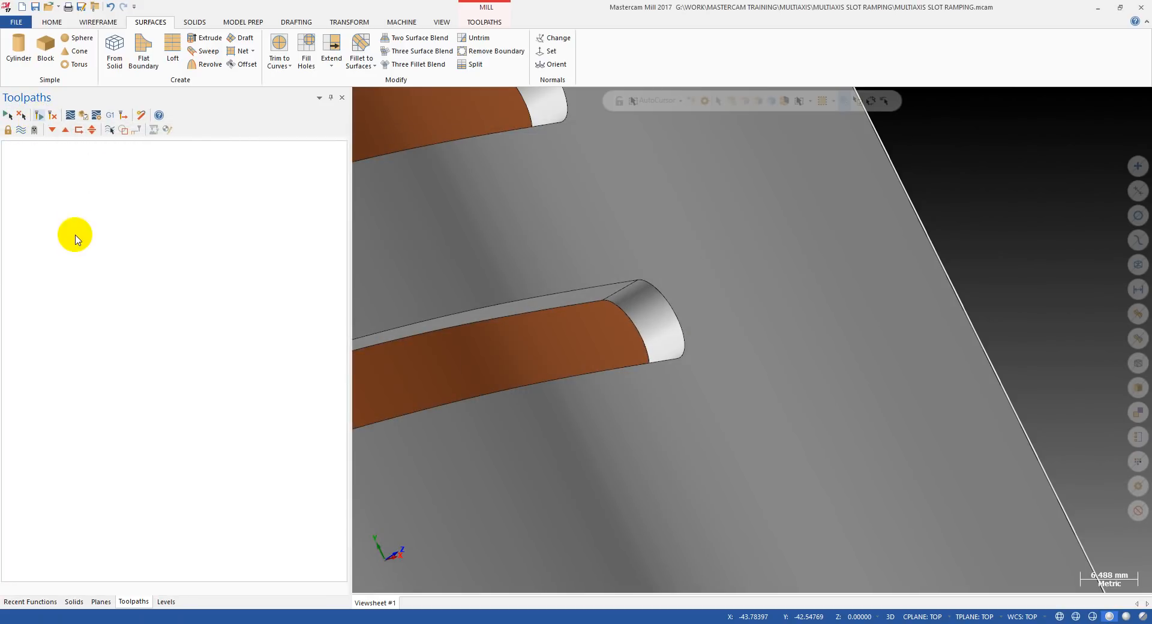
Backplot the regenerated toolpath and examine closely where the end mill's tip sits in the slot, leaving the backplot when finished.
click(69, 244)
scroll(707, 250, down, 3)
key(s)
scroll(708, 250, down, 2)
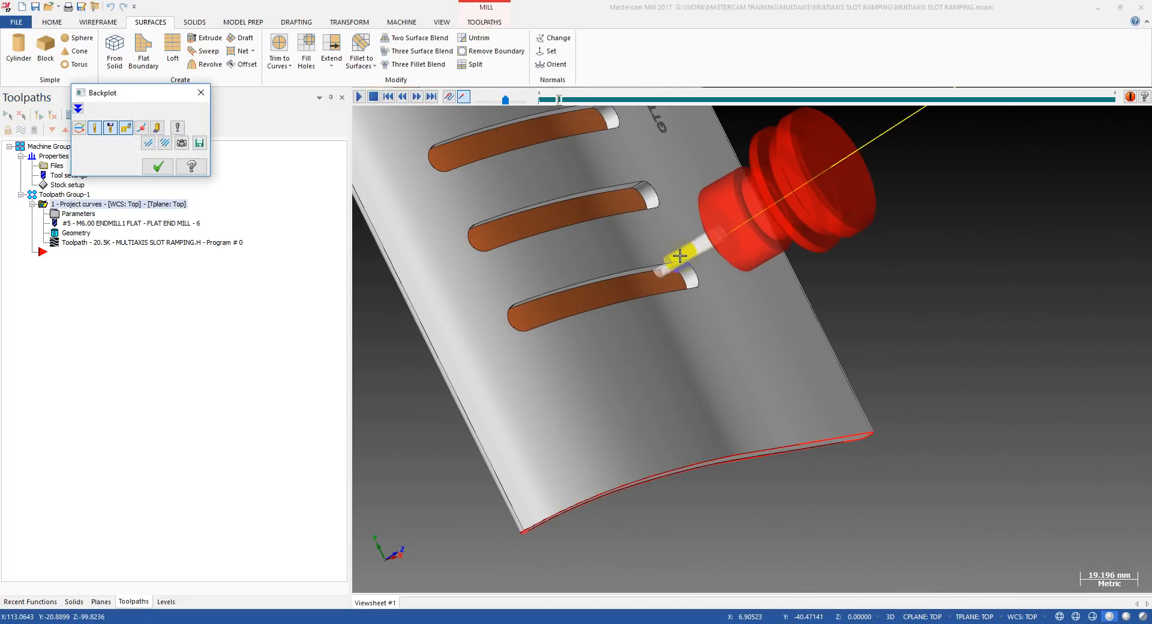
scroll(645, 273, up, 5)
middle_drag(647, 256, 506, 229)
scroll(684, 260, up, 2)
middle_drag(664, 258, 456, 254)
scroll(658, 259, up, 2)
key(s)
key(s)
scroll(689, 260, down, 2)
key(s)
key(s)
key(Escape)
In the Project Curve's cut pattern, set the drive surfaces offset to -1 and the cutting side offset to 1.
click(69, 217)
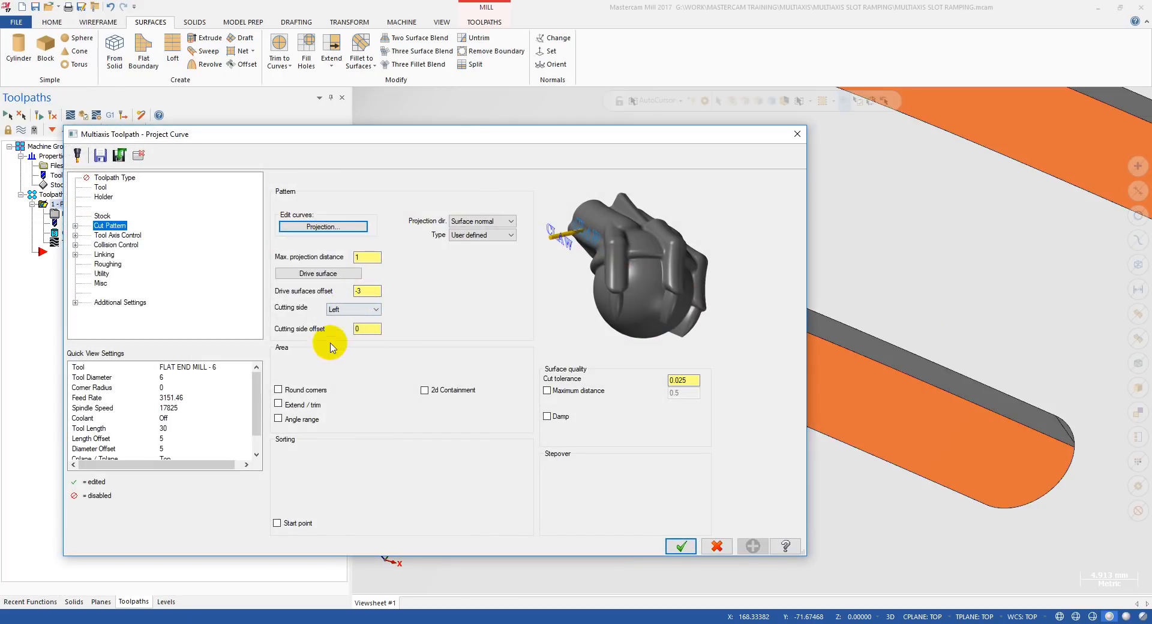
click(372, 332)
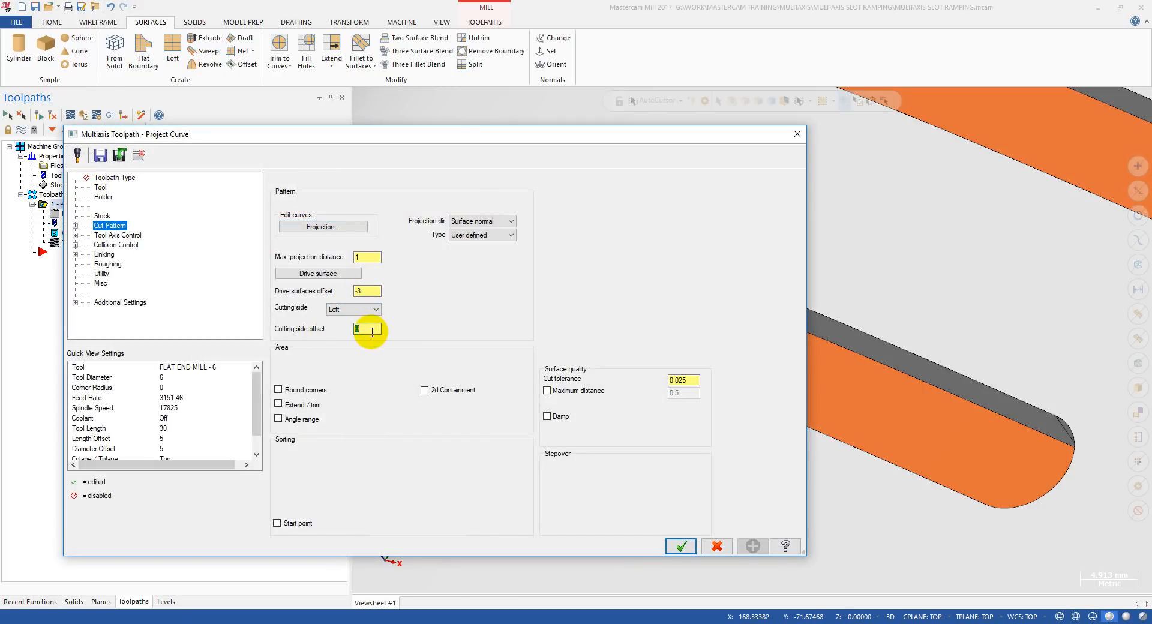
click(371, 291)
drag(370, 329, 346, 326)
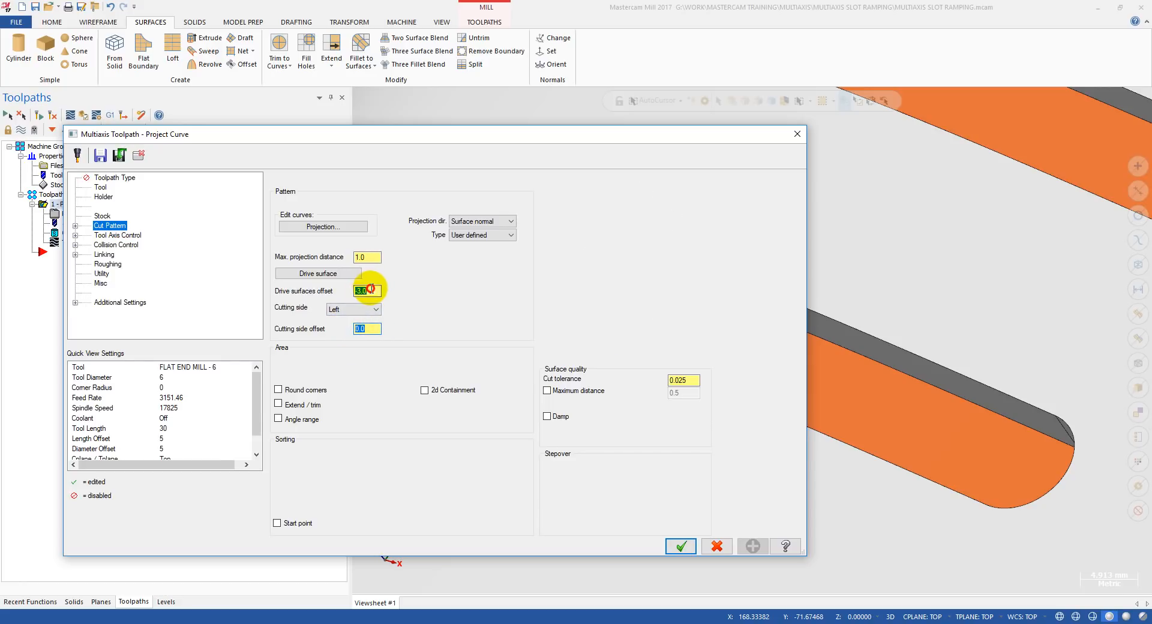
drag(370, 289, 360, 289)
drag(375, 330, 350, 334)
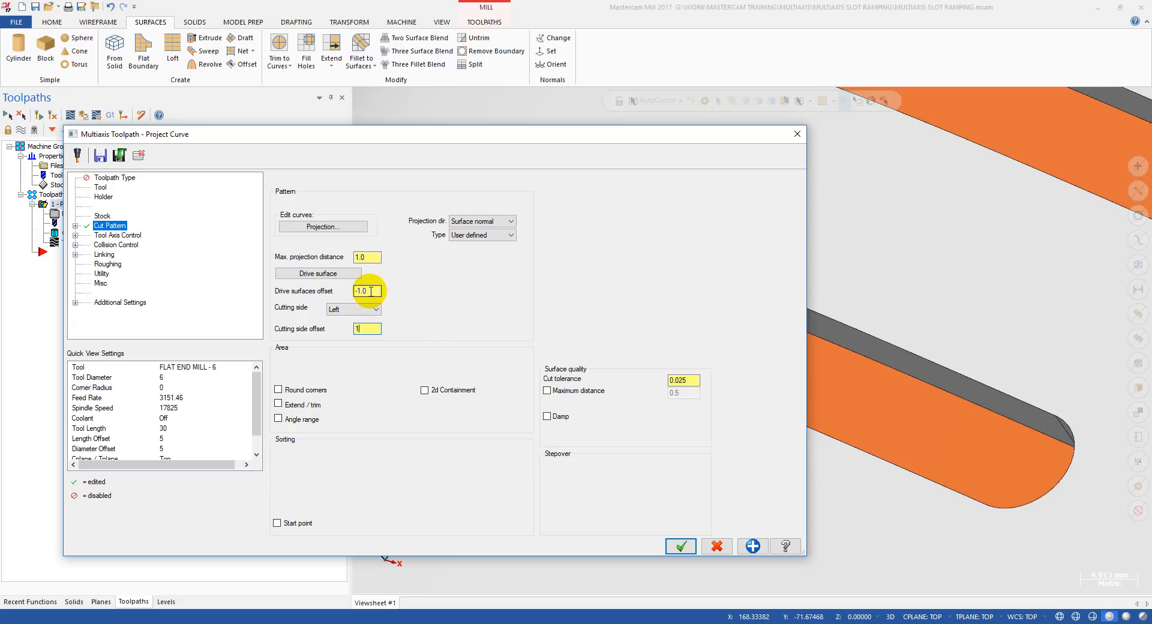
text(1)
click(366, 291)
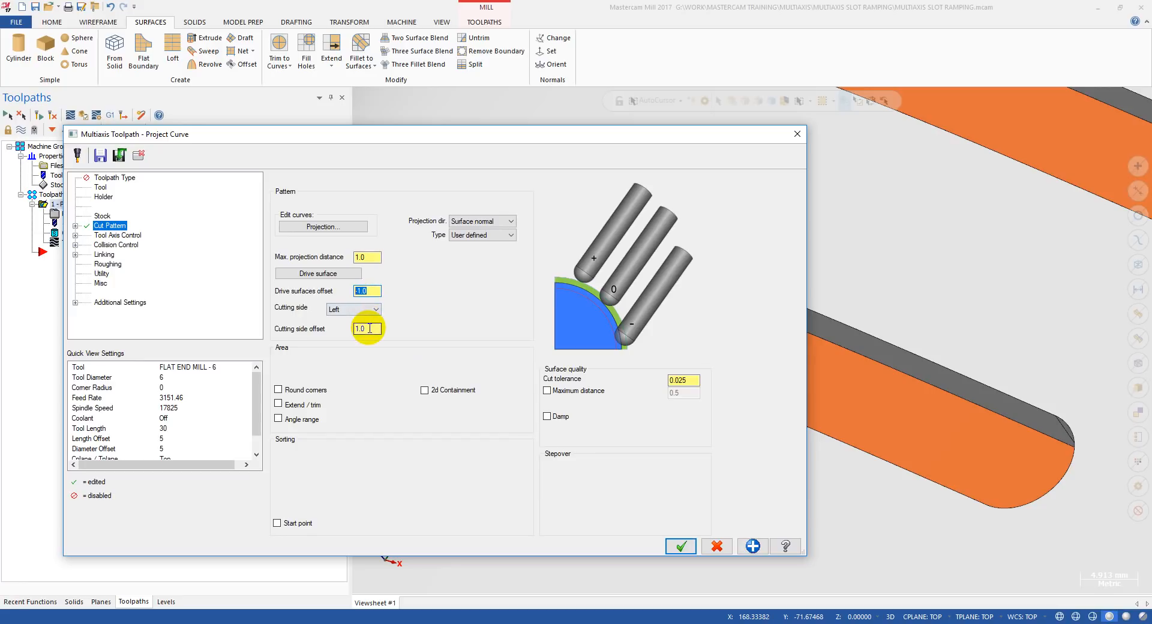
Try a drive surfaces offset of -2 with a cutting side offset of 2.
click(358, 329)
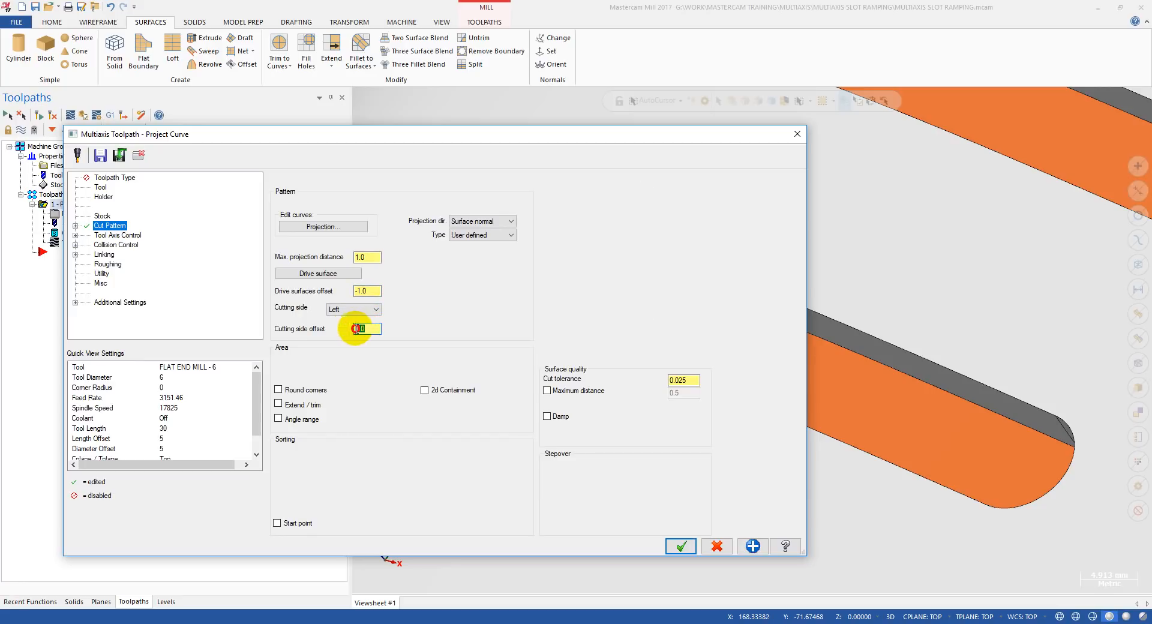
click(363, 290)
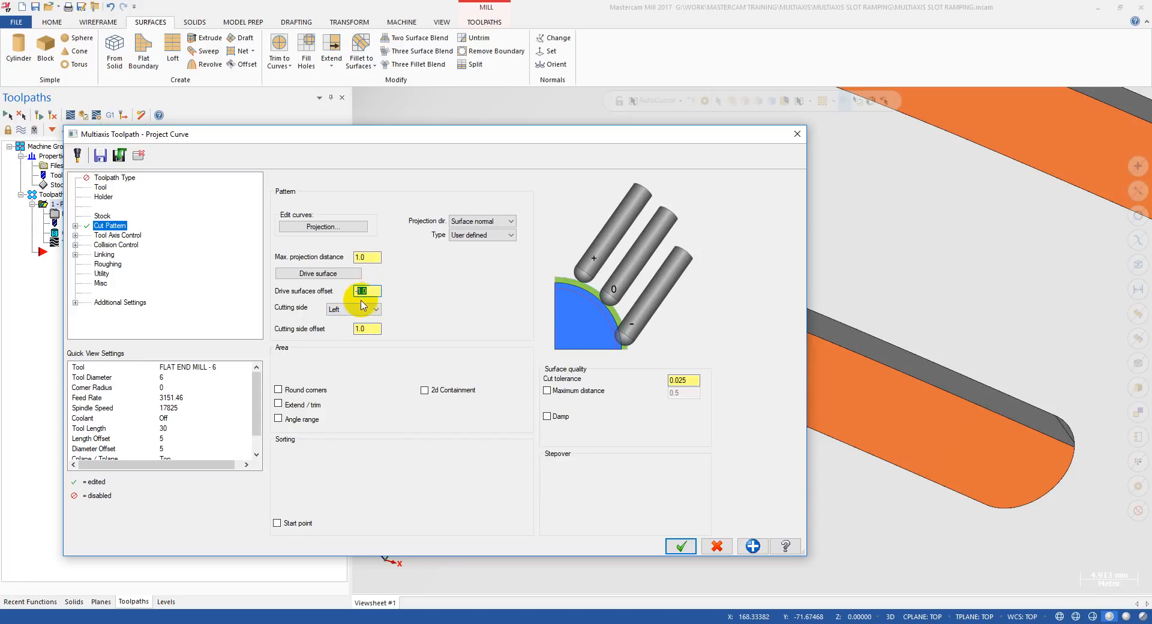
click(353, 328)
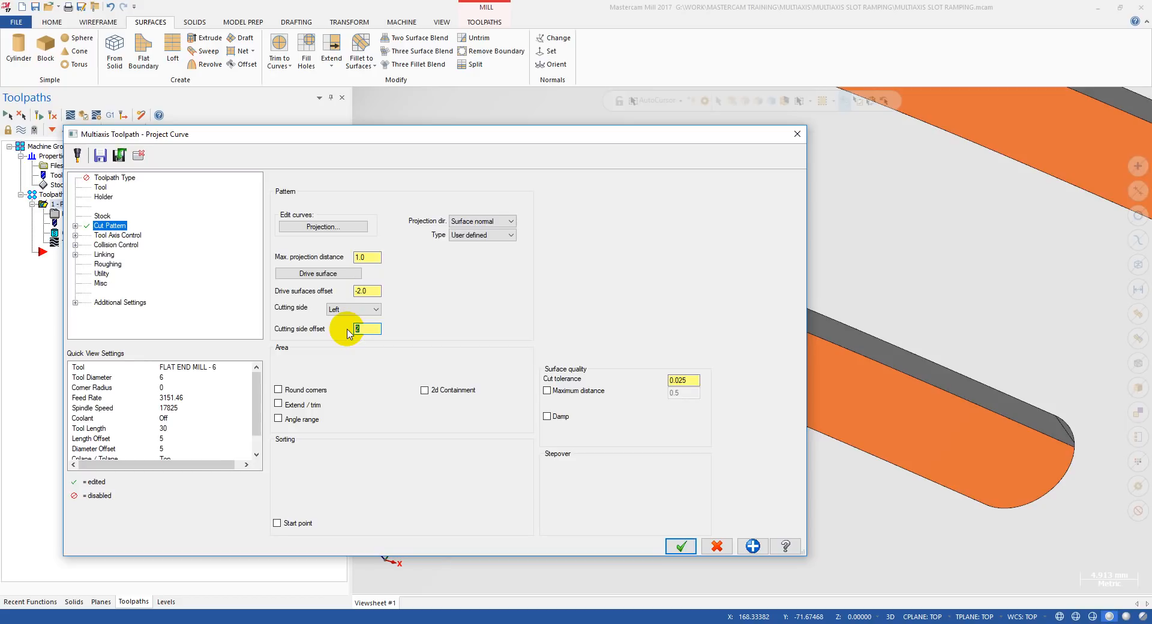
Return the drive surfaces offset to -1 and the cutting side offset to 1, accept the parameters and regenerate the toolpath.
click(359, 290)
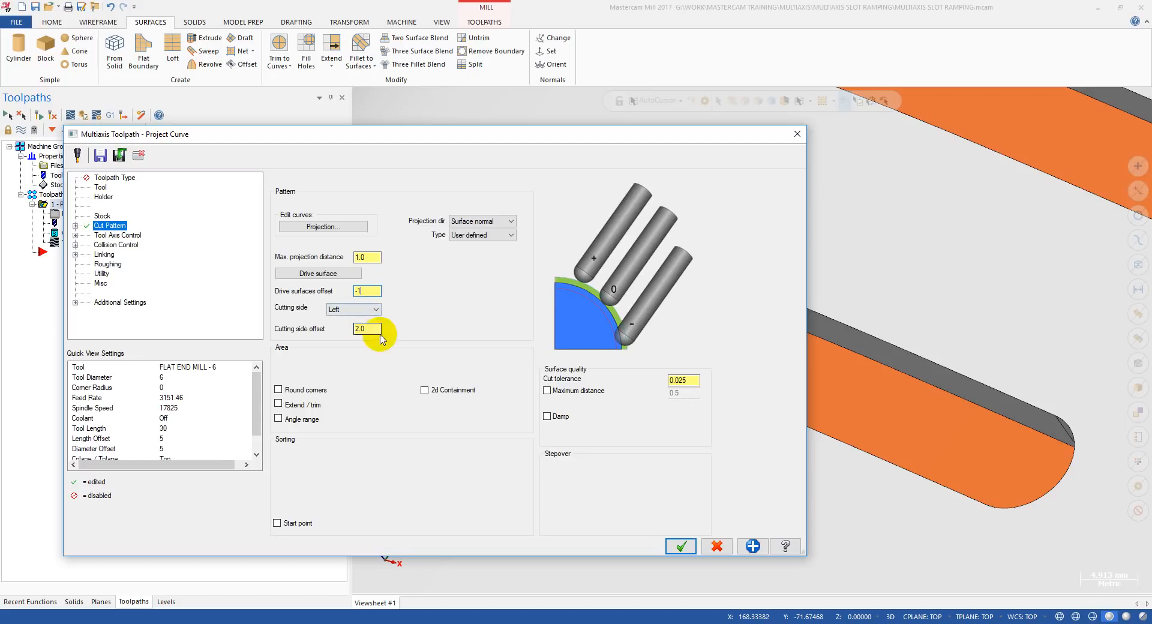
click(345, 327)
click(678, 546)
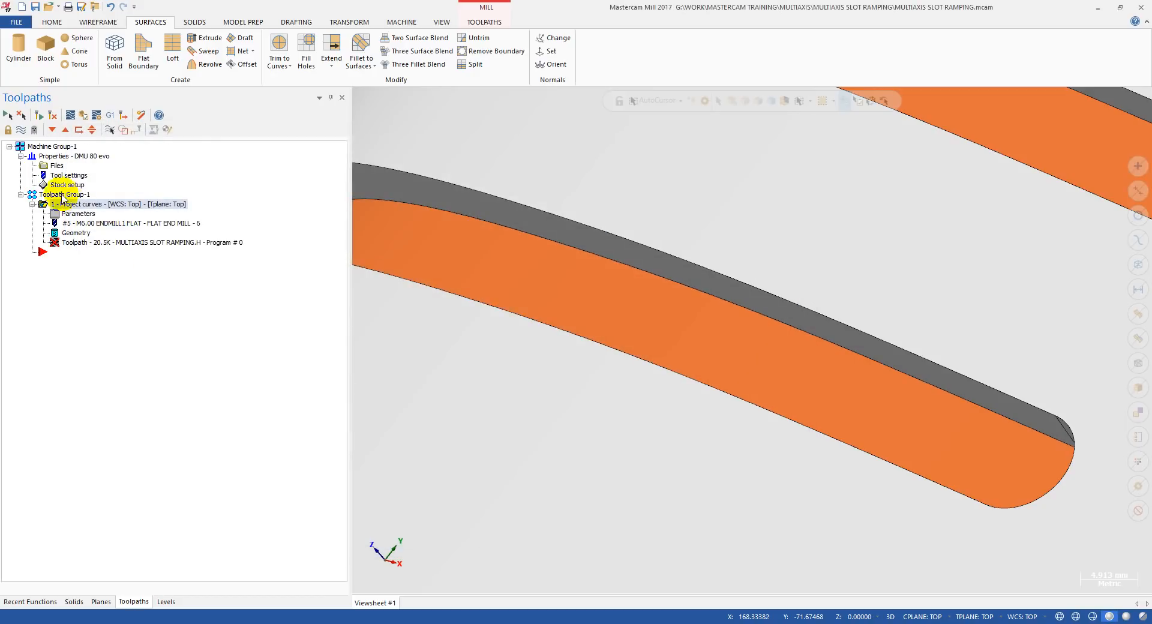
click(40, 116)
Backplot the regenerated toolpath and check from the part's edge and underside how the tool tip meets the inner surface.
click(88, 242)
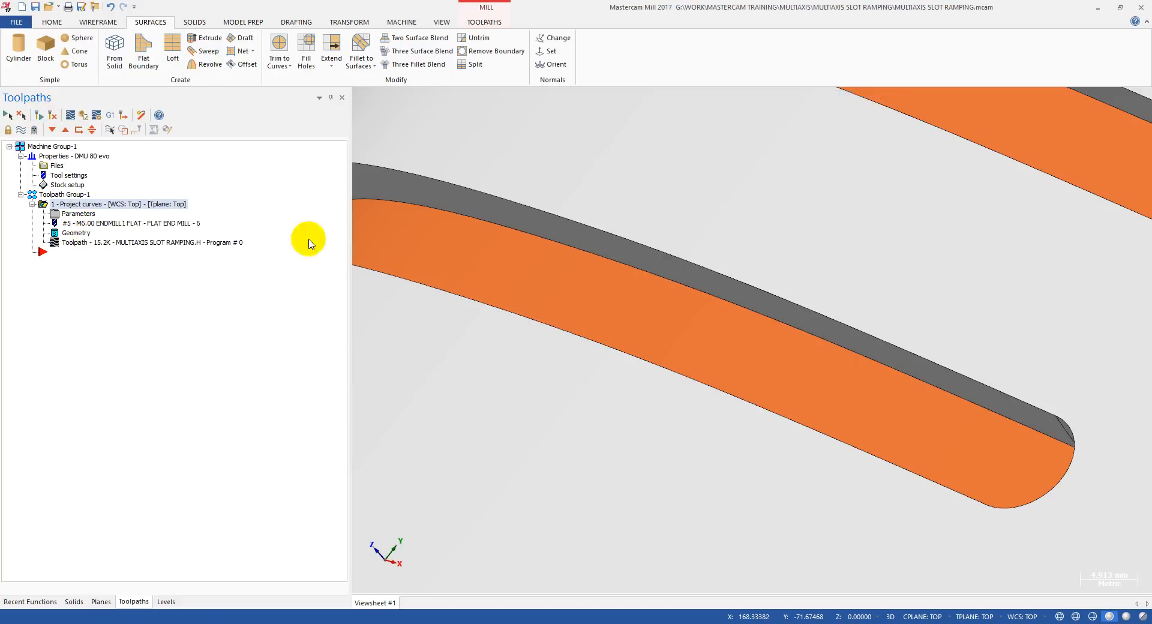
scroll(609, 262, down, 3)
middle_drag(610, 262, 724, 167)
middle_drag(806, 214, 900, 178)
scroll(892, 188, up, 3)
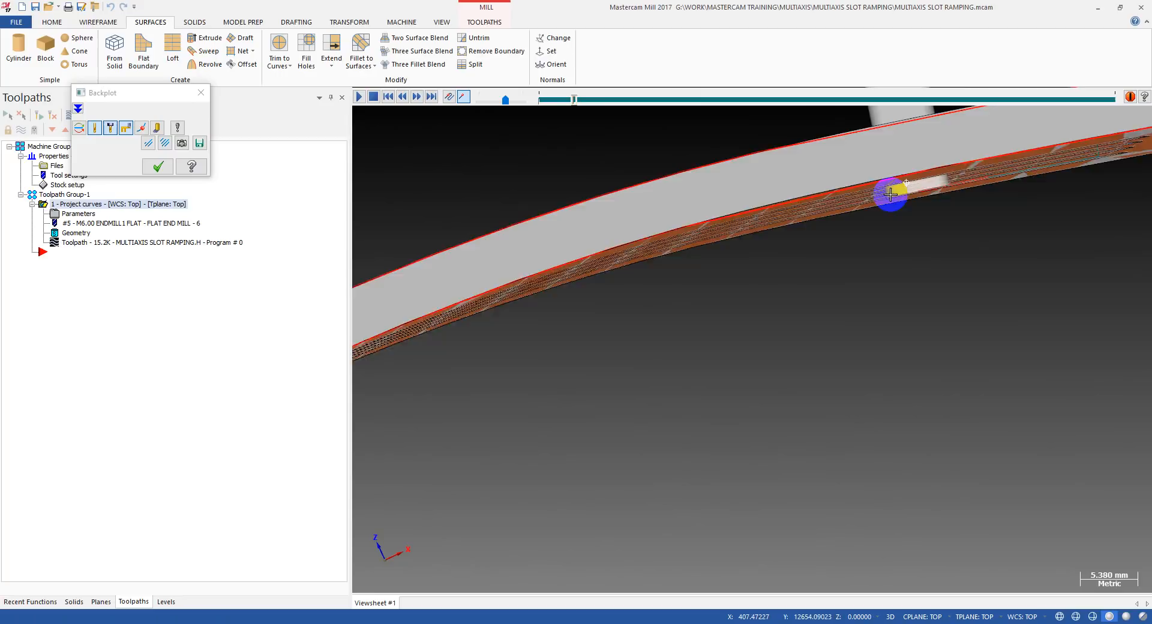
middle_drag(872, 234, 766, 288)
scroll(862, 167, up, 1)
key(s)
scroll(846, 205, down, 1)
middle_drag(846, 205, 858, 138)
scroll(835, 155, up, 2)
Step the backplotted end mill along the slot, inspect its contact with the wall from several angles, and leave the backplot.
key(s)
scroll(802, 154, up, 2)
scroll(842, 152, down, 2)
middle_drag(746, 217, 787, 173)
scroll(781, 174, up, 2)
key(s)
key(s)
middle_drag(746, 211, 840, 188)
scroll(825, 190, down, 3)
middle_drag(679, 247, 667, 282)
key(s)
key(s)
key(s)
key(s)
key(s)
key(s)
key(s)
key(s)
key(s)
key(s)
key(Escape)
Set the Project Curve's drive surfaces offset to -2 with the cutting side offset kept at 1, and accept the parameters.
click(66, 216)
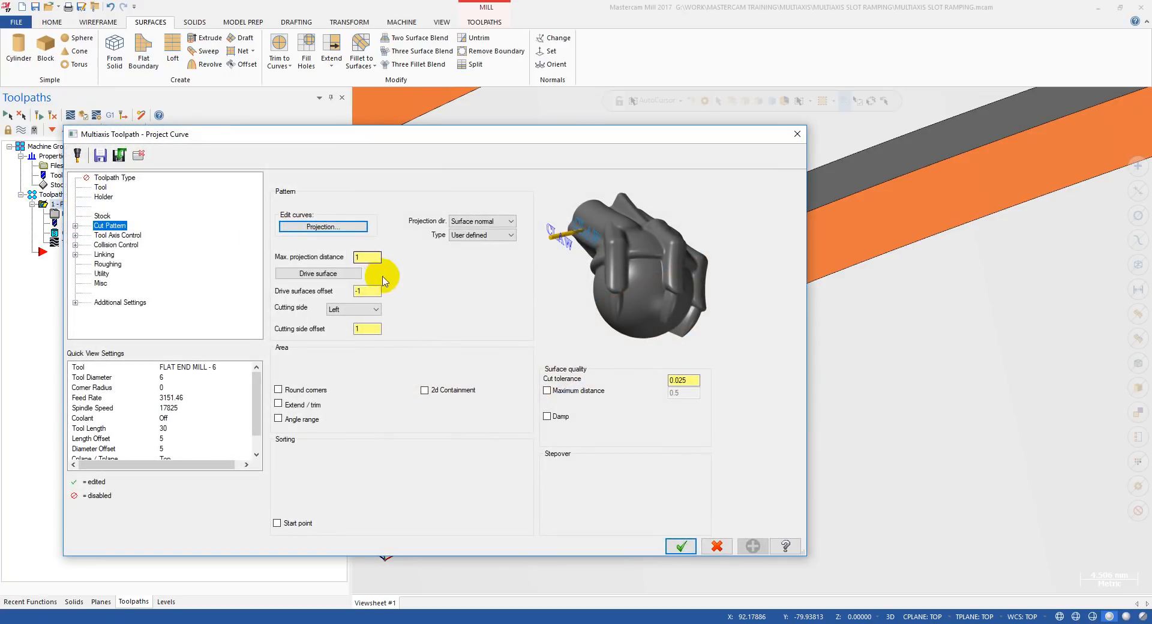
double_click(351, 286)
drag(372, 328, 345, 332)
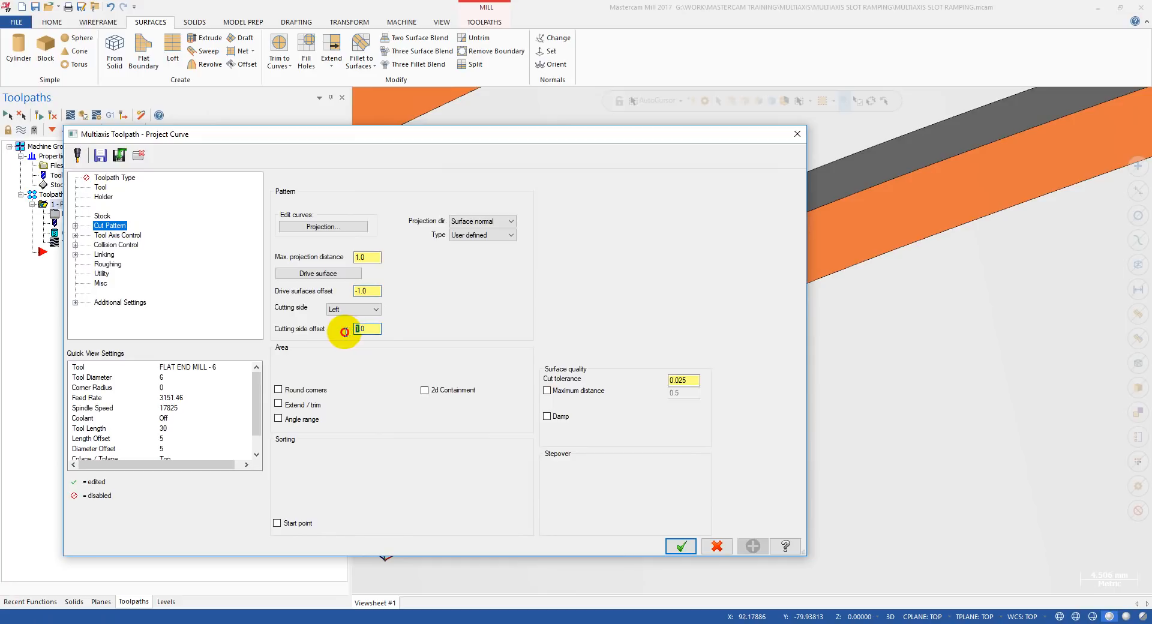
click(365, 294)
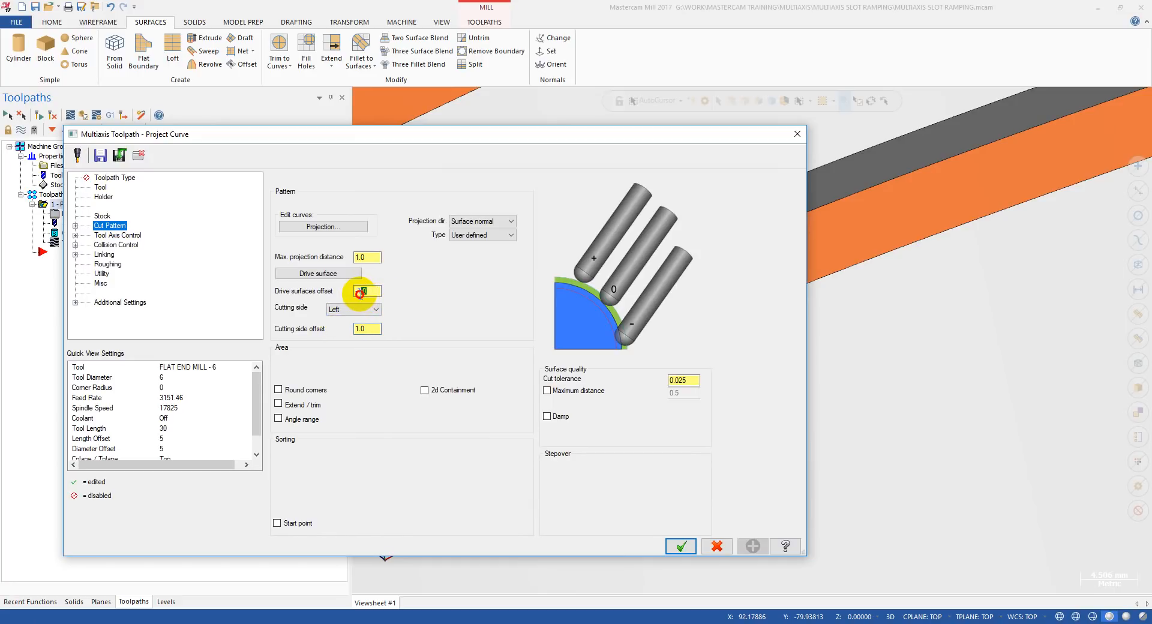
click(372, 328)
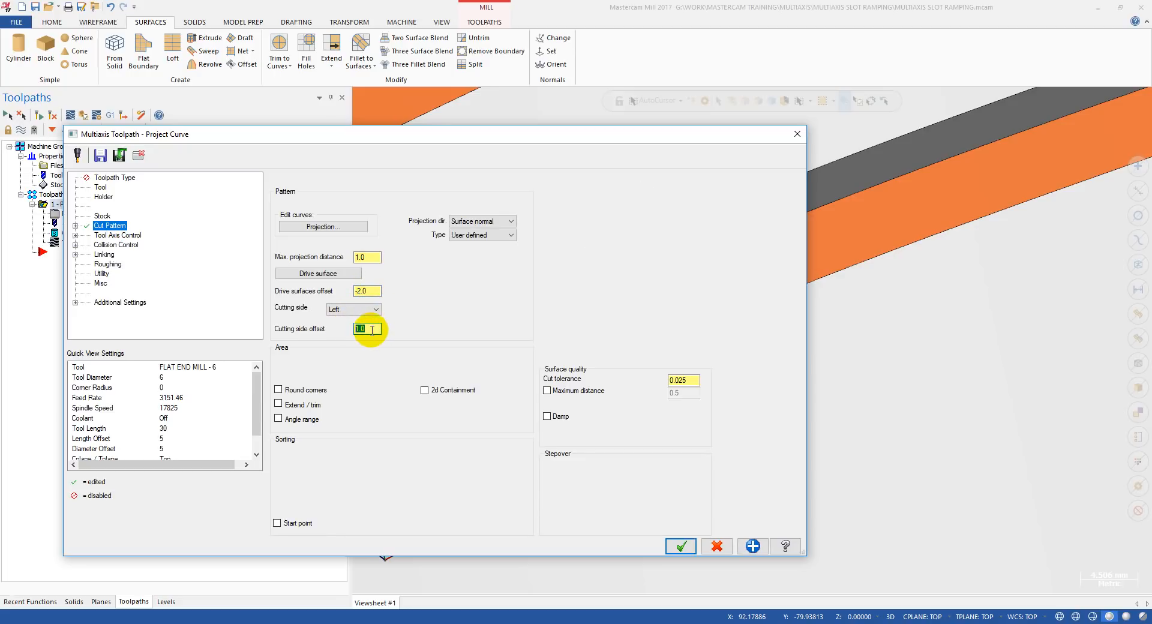
click(679, 546)
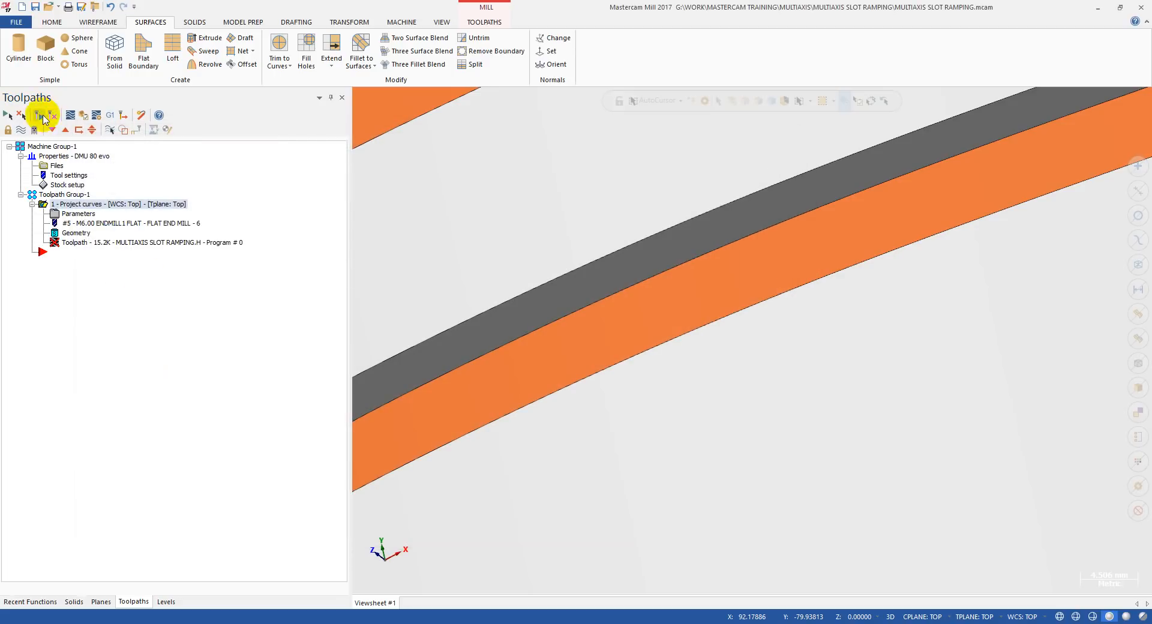
Backplot the toolpath with the -2 drive surfaces offset, inspect the tool tip in the slot up close, and leave the backplot.
click(78, 245)
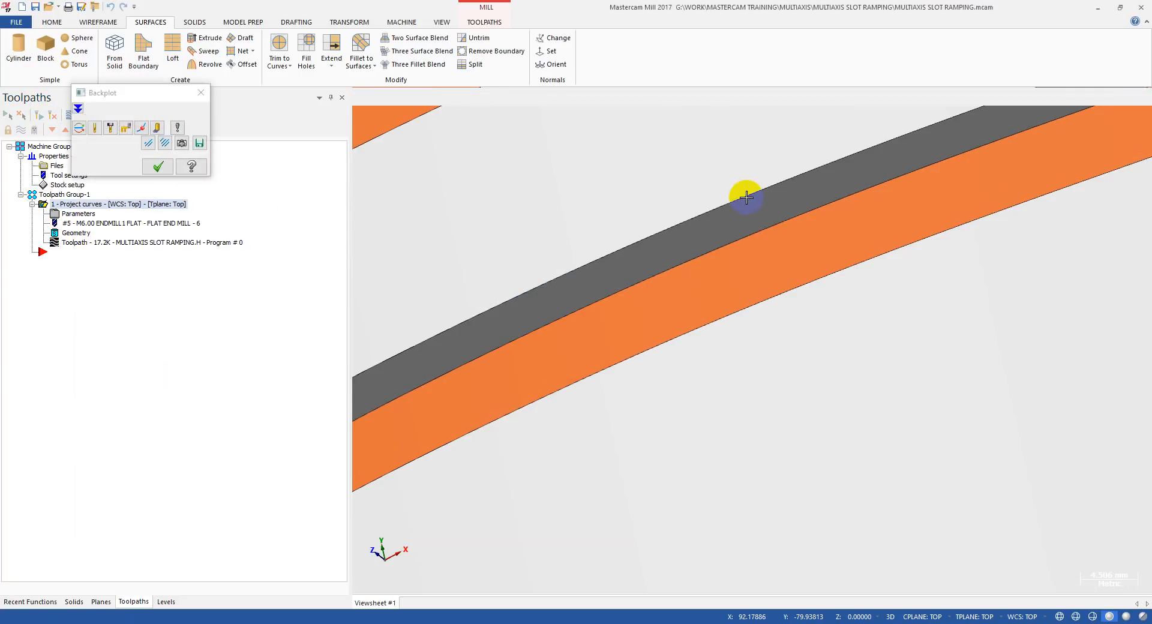
scroll(747, 195, down, 3)
key(s)
scroll(817, 188, up, 5)
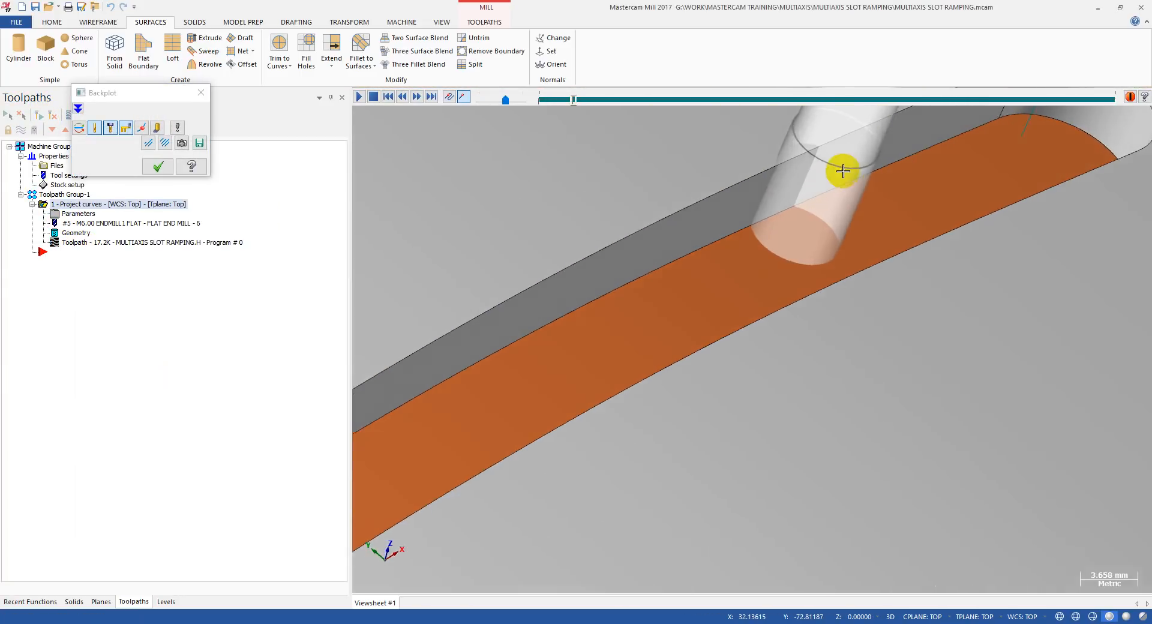
scroll(838, 157, up, 1)
key(Escape)
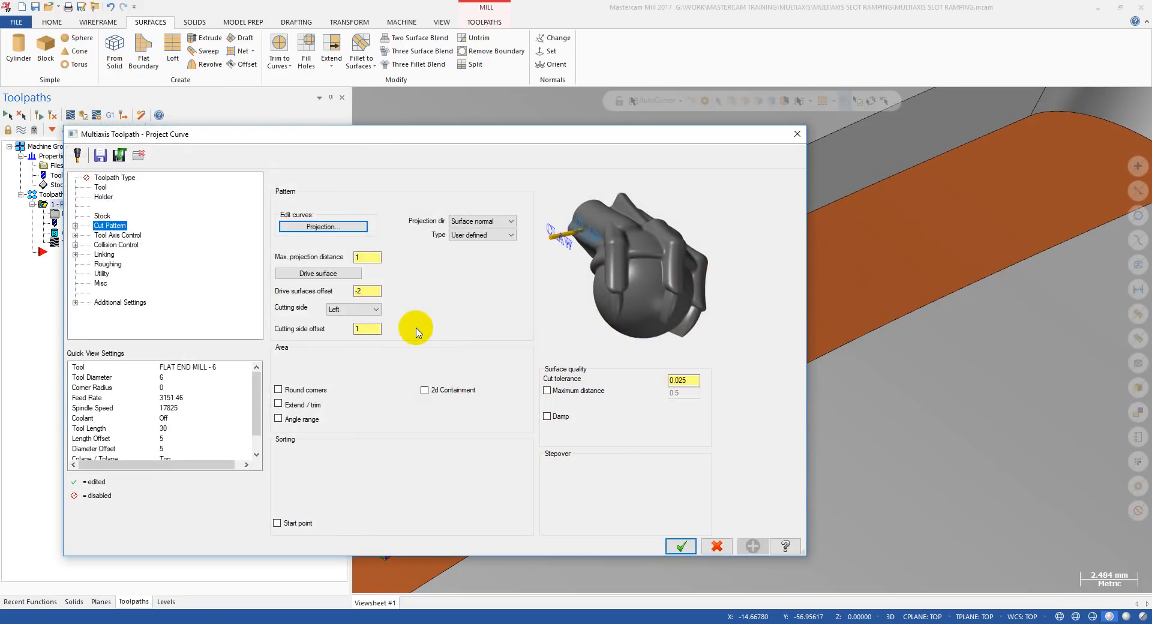
Set the cutting side offset to 2, keep the drive surfaces offset at -2, and regenerate the toolpath.
double_click(364, 329)
text(2)
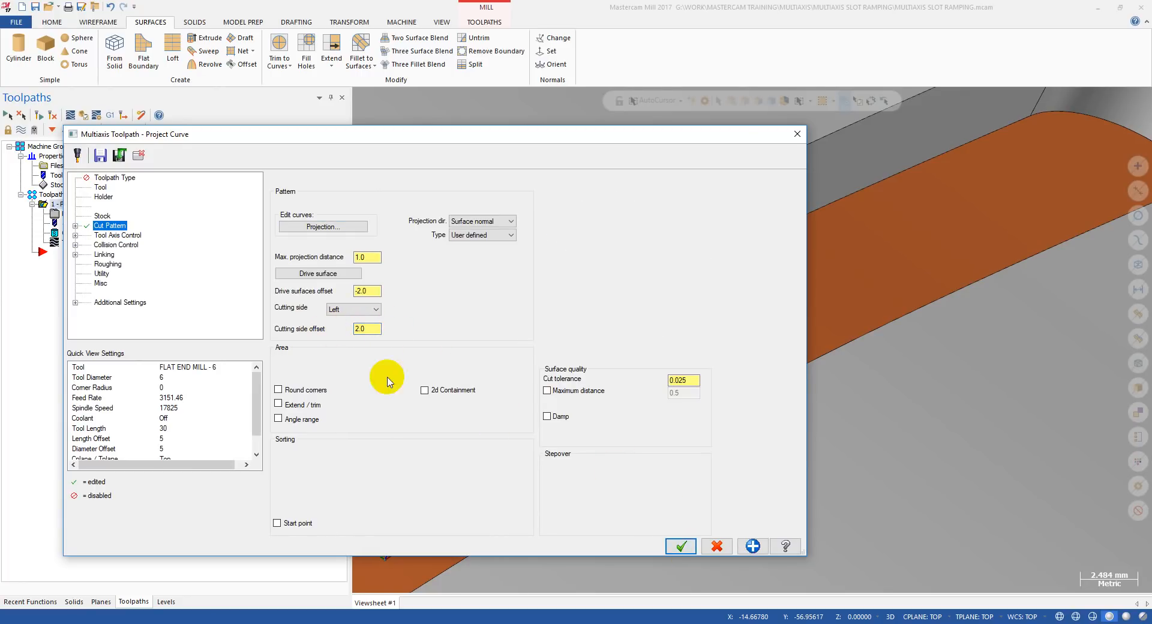
click(346, 289)
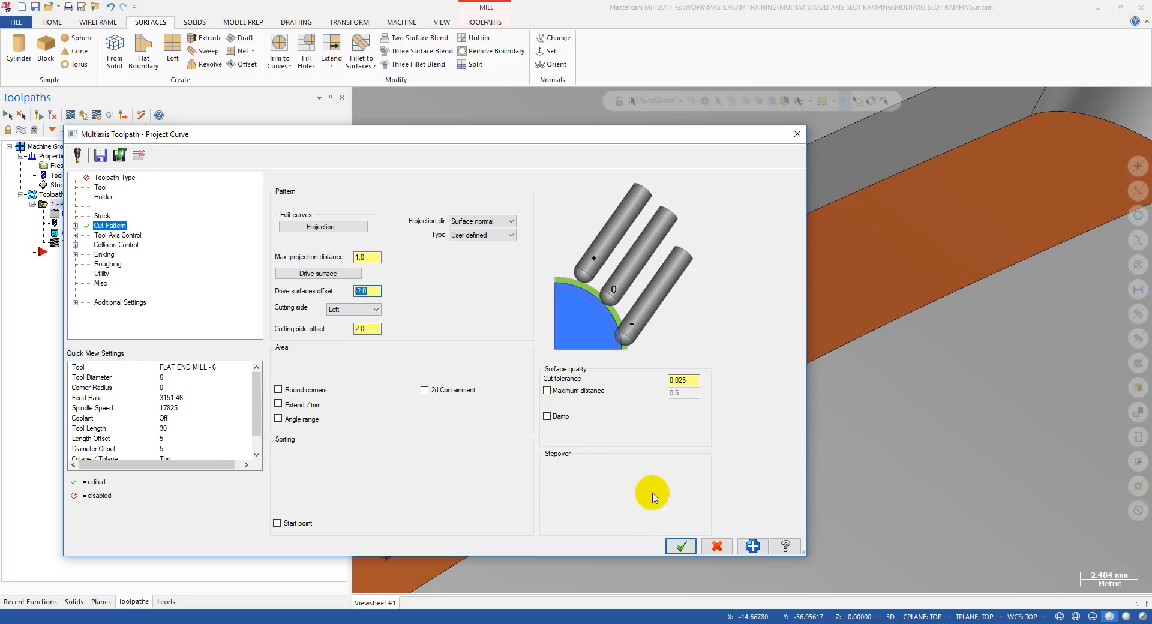
click(677, 543)
click(38, 115)
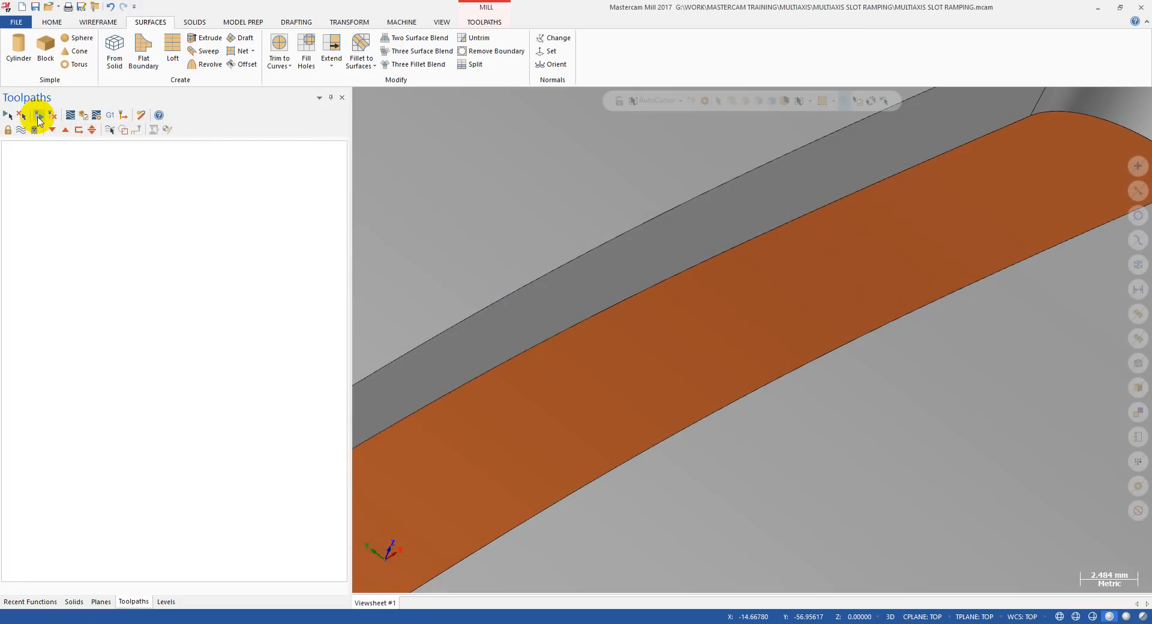
Backplot the toolpath with the 2 mm cutting side offset, examine the tool's position against the slot wall, and leave the backplot.
click(108, 243)
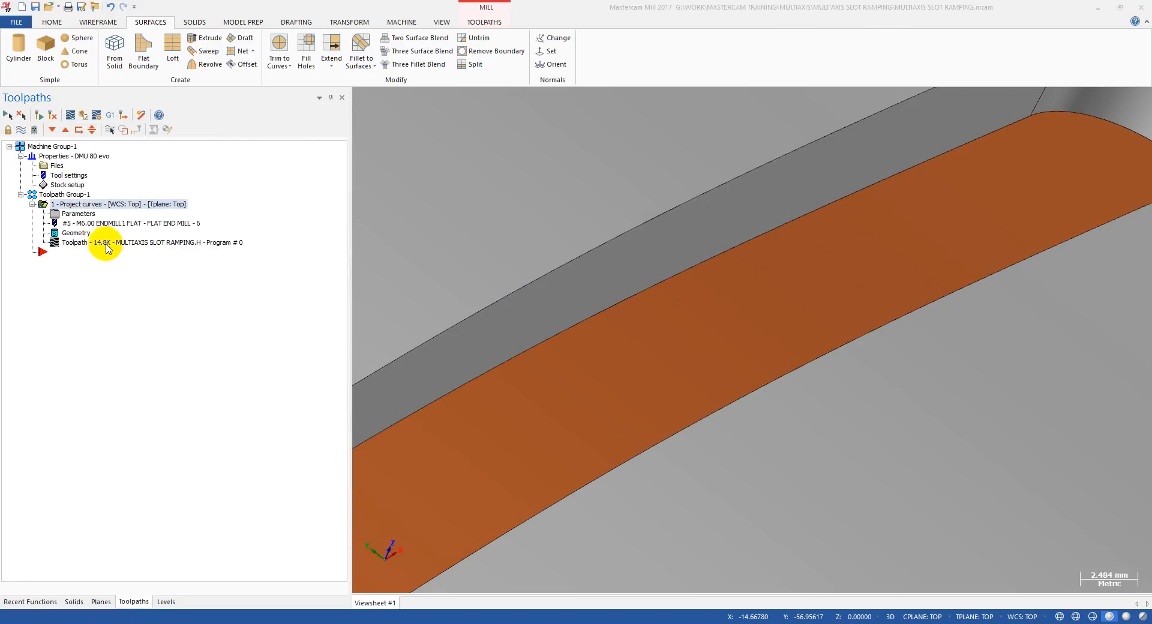
scroll(694, 250, down, 4)
key(r)
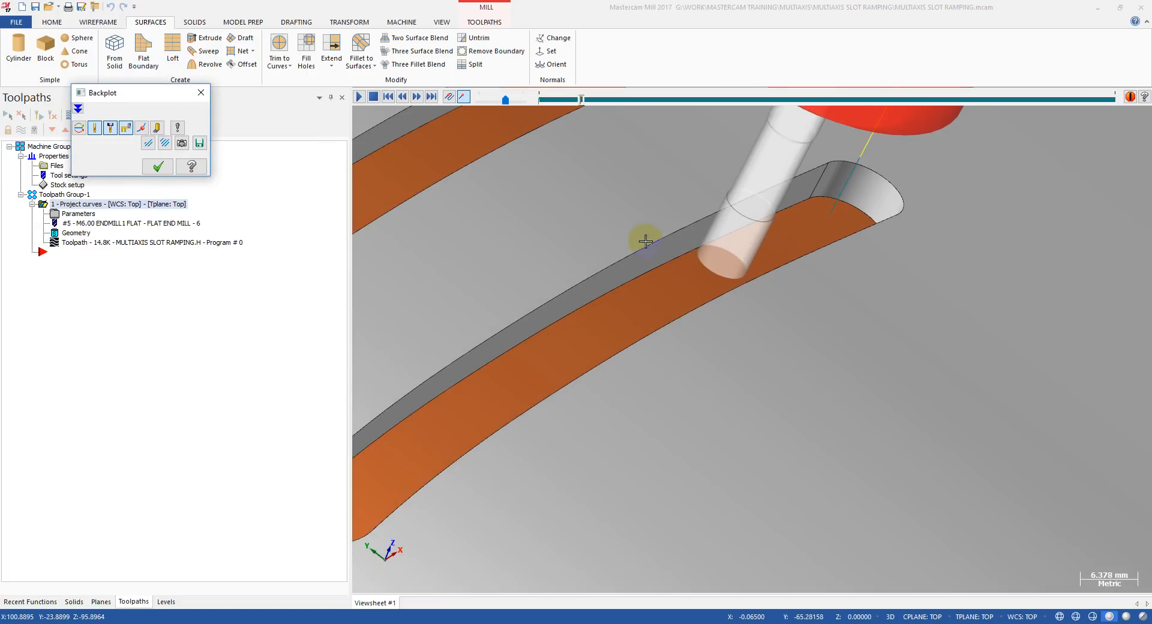
scroll(713, 264, down, 5)
middle_drag(650, 241, 616, 219)
scroll(732, 267, up, 5)
middle_drag(738, 262, 810, 410)
scroll(811, 411, up, 3)
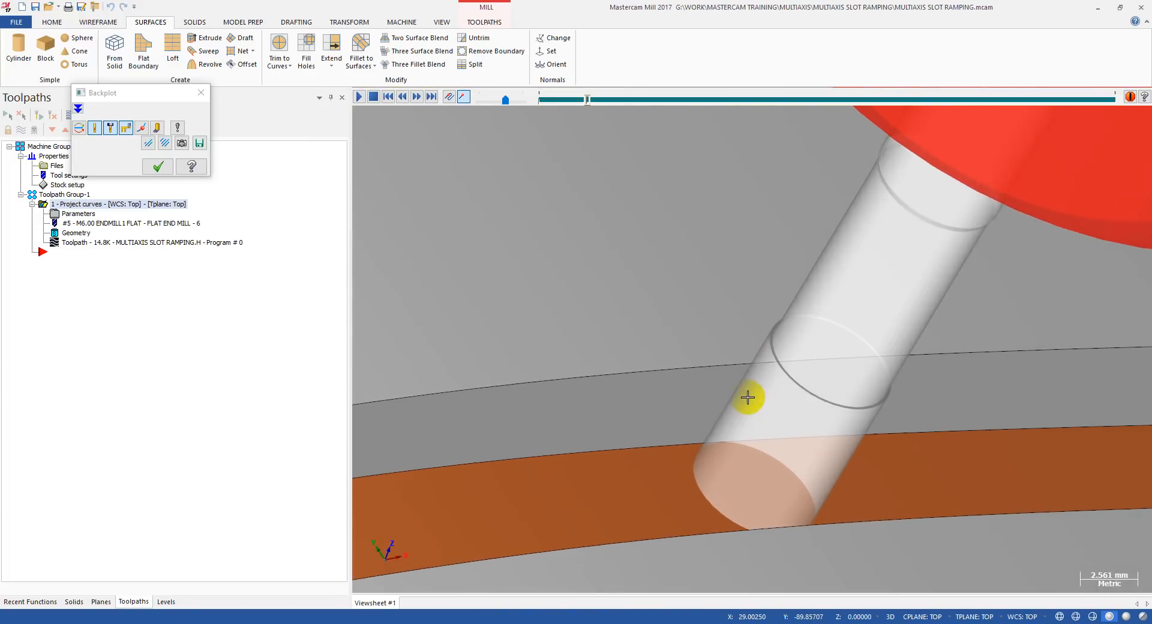
scroll(804, 373, down, 6)
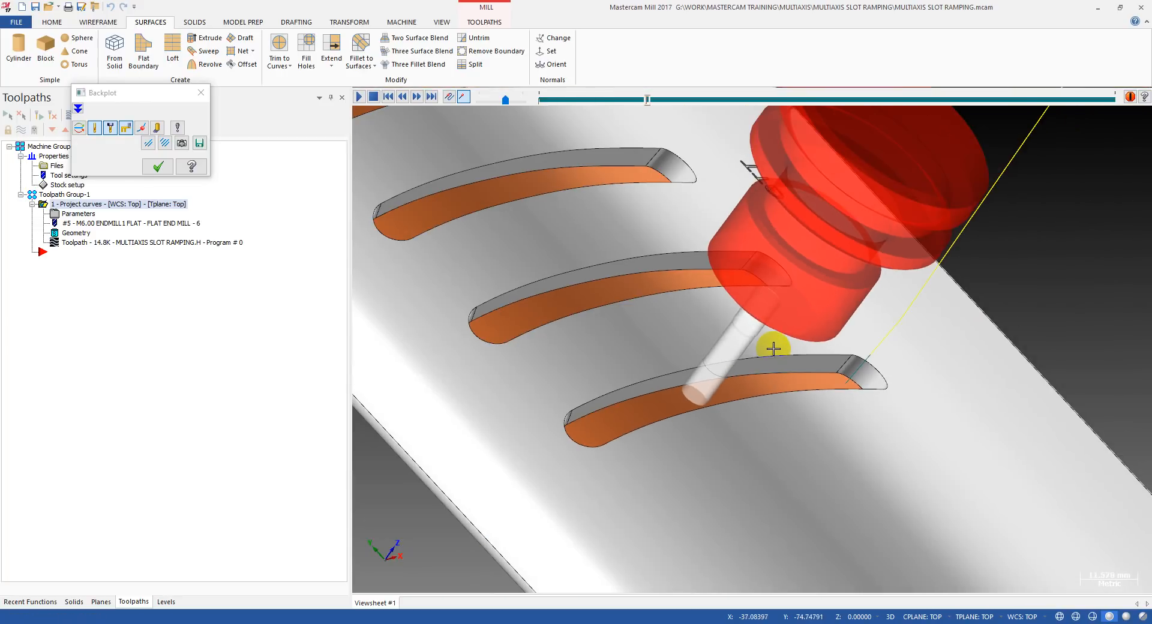
key(Escape)
Set the drive surfaces offset back to -1 and the cutting side offset back to 1, and regenerate the toolpath.
middle_drag(601, 347, 516, 318)
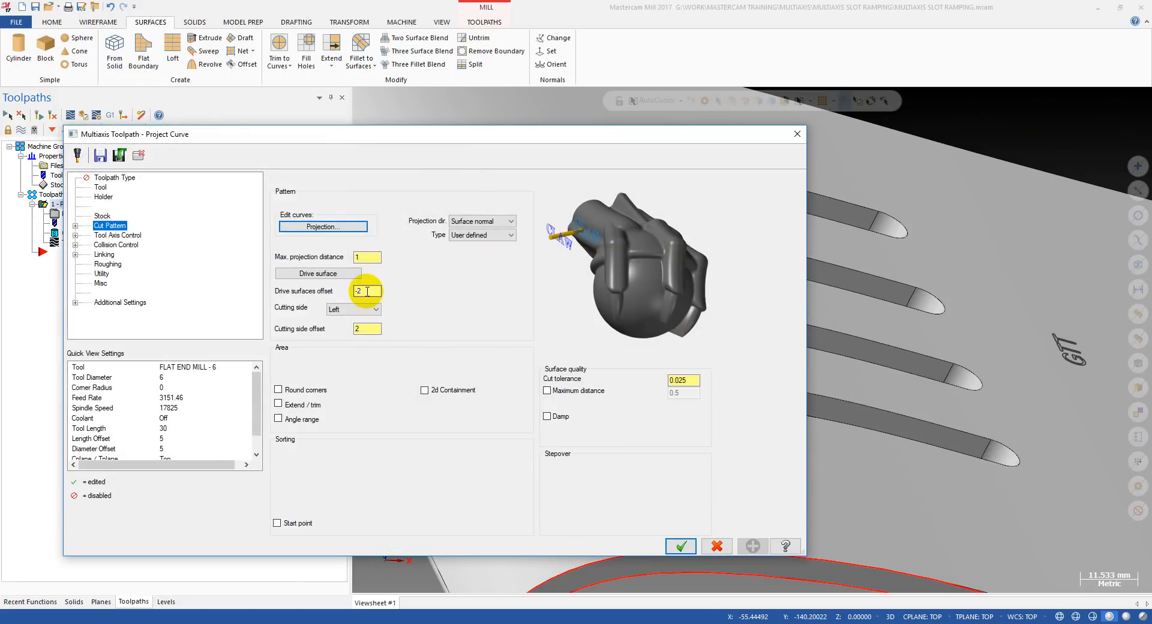
click(357, 292)
text(1)
click(371, 330)
text(1)
click(680, 547)
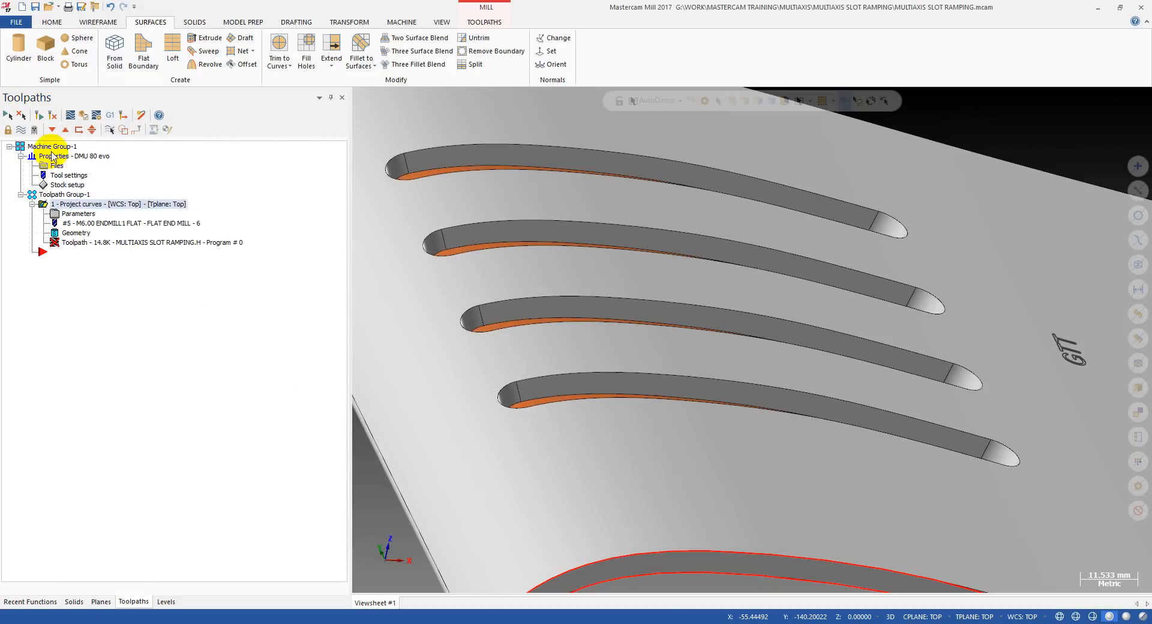
click(38, 118)
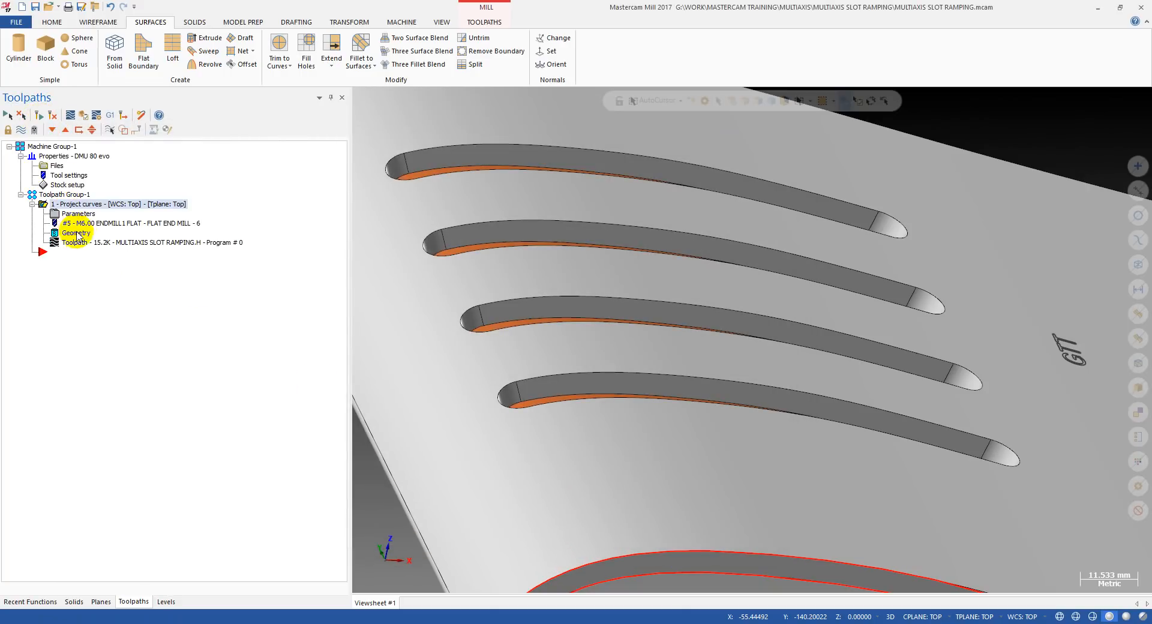
Run the backplot of the regenerated toolpath from start to end, leave it, and view the machined slot up close.
click(120, 242)
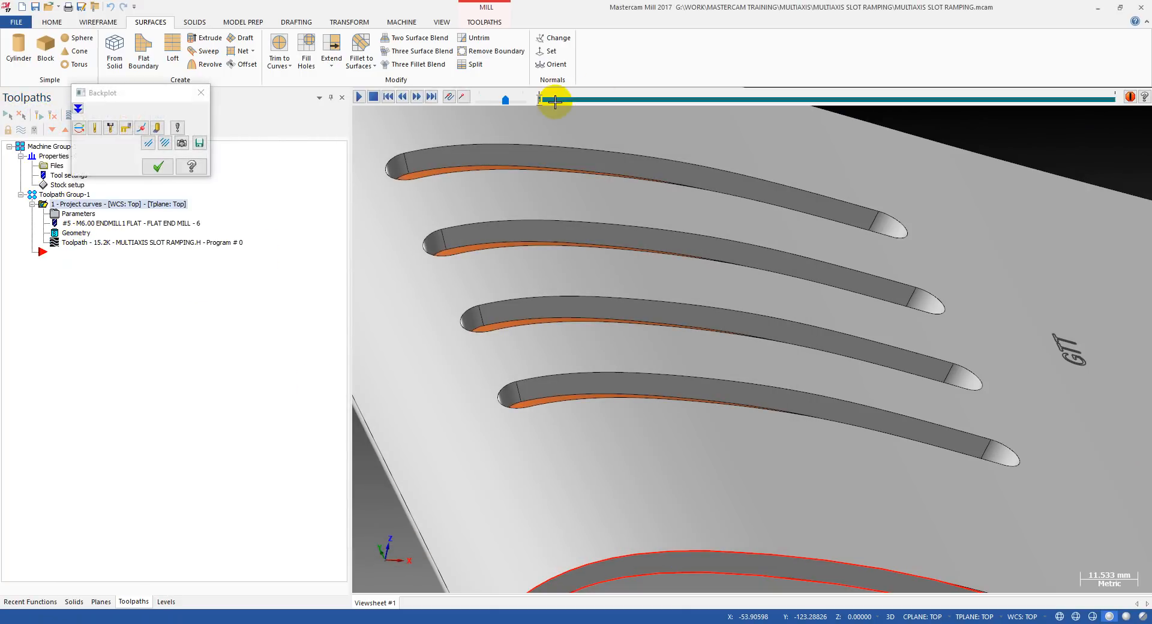
drag(541, 99, 1113, 108)
key(alt+s)
scroll(480, 232, down, 3)
mouse_move(625, 294)
middle_down()
mouse_move(581, 244)
mouse_move(612, 244)
mouse_move(596, 278)
mouse_move(681, 365)
mouse_move(617, 312)
mouse_move(596, 257)
mouse_move(594, 310)
mouse_move(576, 334)
mouse_move(628, 244)
mouse_move(596, 231)
mouse_move(569, 246)
mouse_move(574, 298)
mouse_move(545, 298)
mouse_move(568, 289)
mouse_move(674, 390)
middle_up()
key(alt+s)
key(alt+s)
key(alt+s)
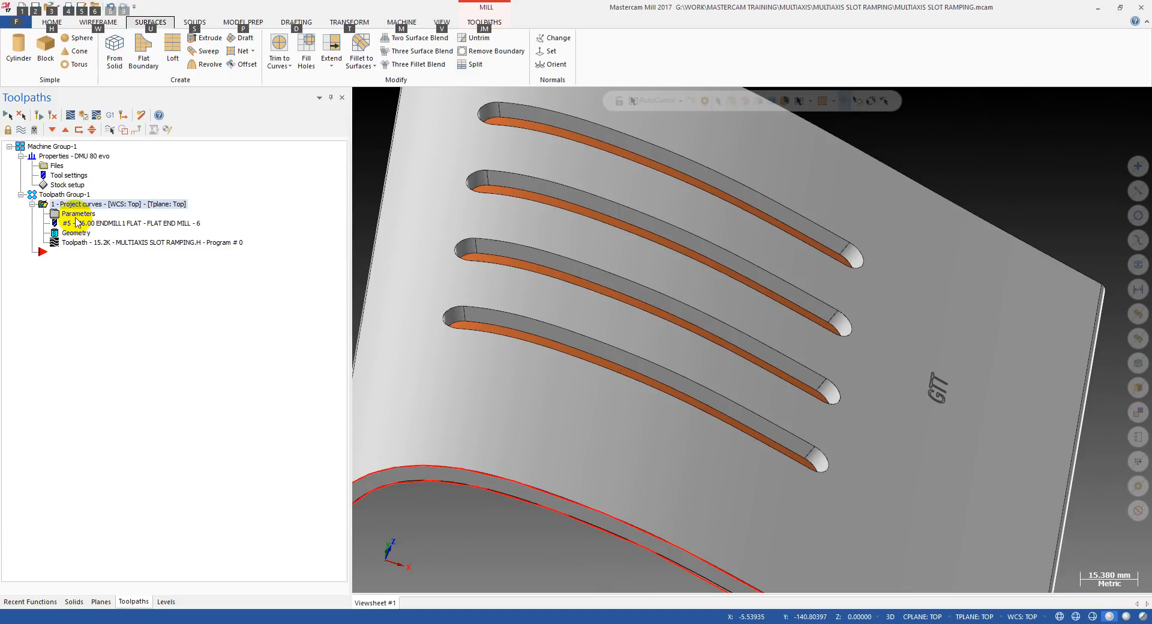
scroll(474, 321, up, 4)
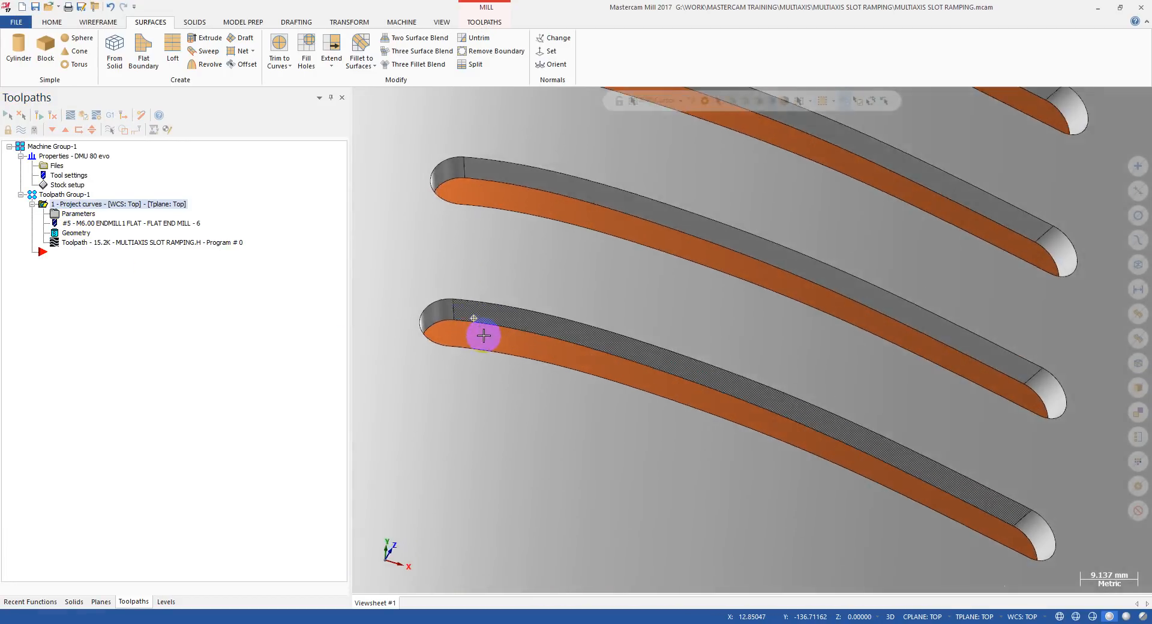
middle_drag(484, 335, 501, 306)
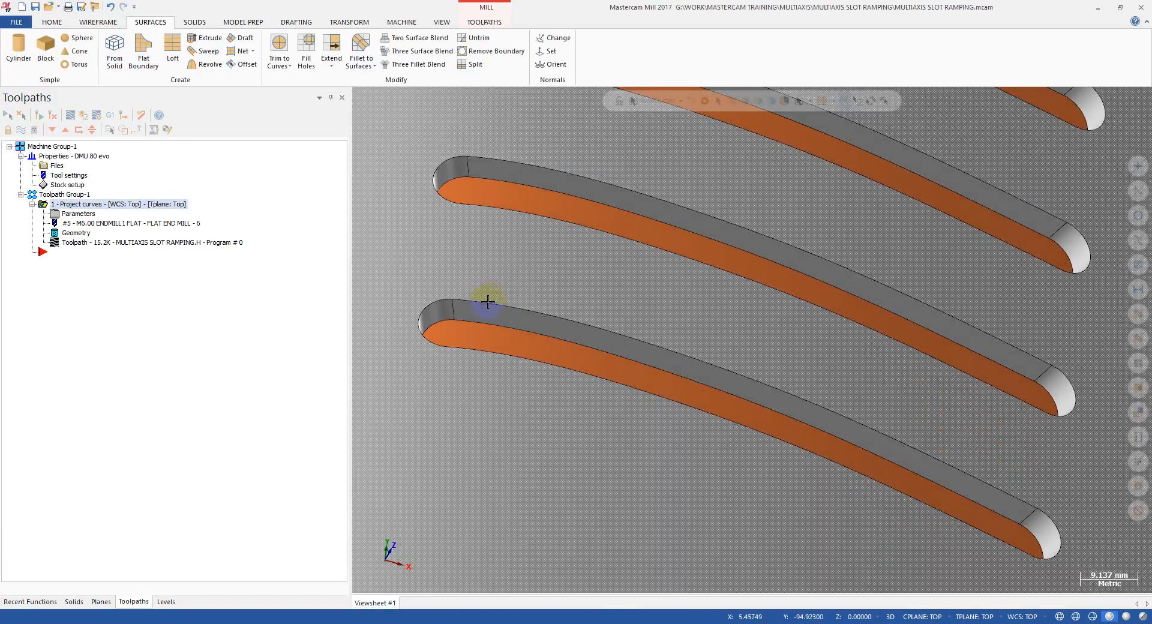
Analyze the straight vertical edge at the rounded end of the lowest slot to read the slot wall's depth.
scroll(469, 313, up, 3)
middle_drag(469, 313, 463, 311)
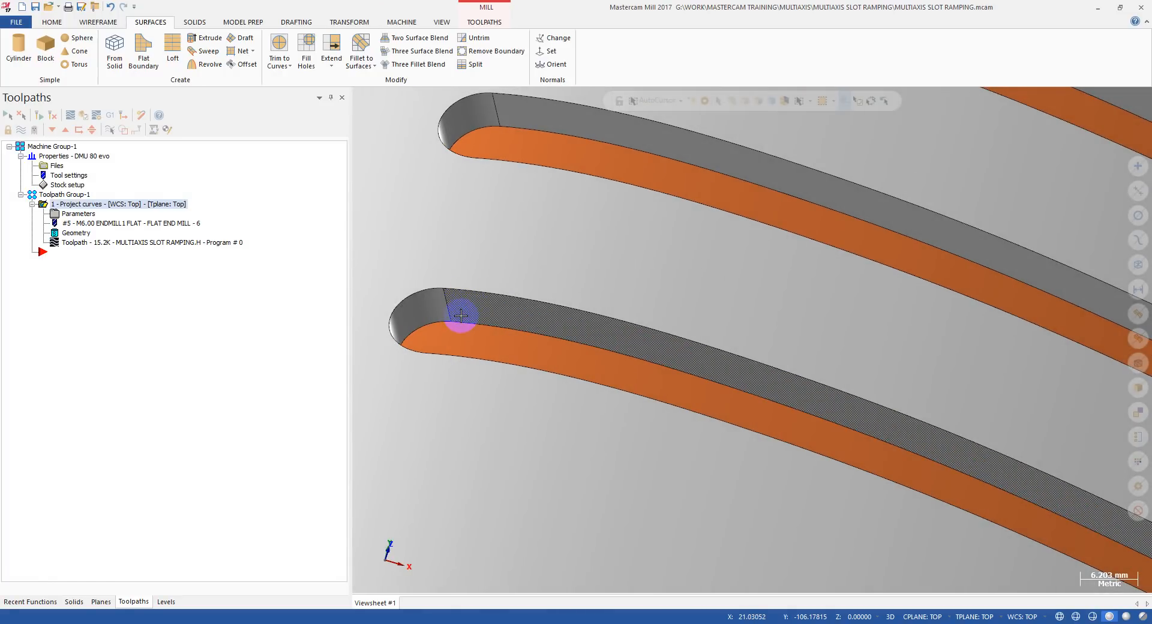
key(F4)
scroll(448, 302, up, 1)
scroll(443, 300, up, 3)
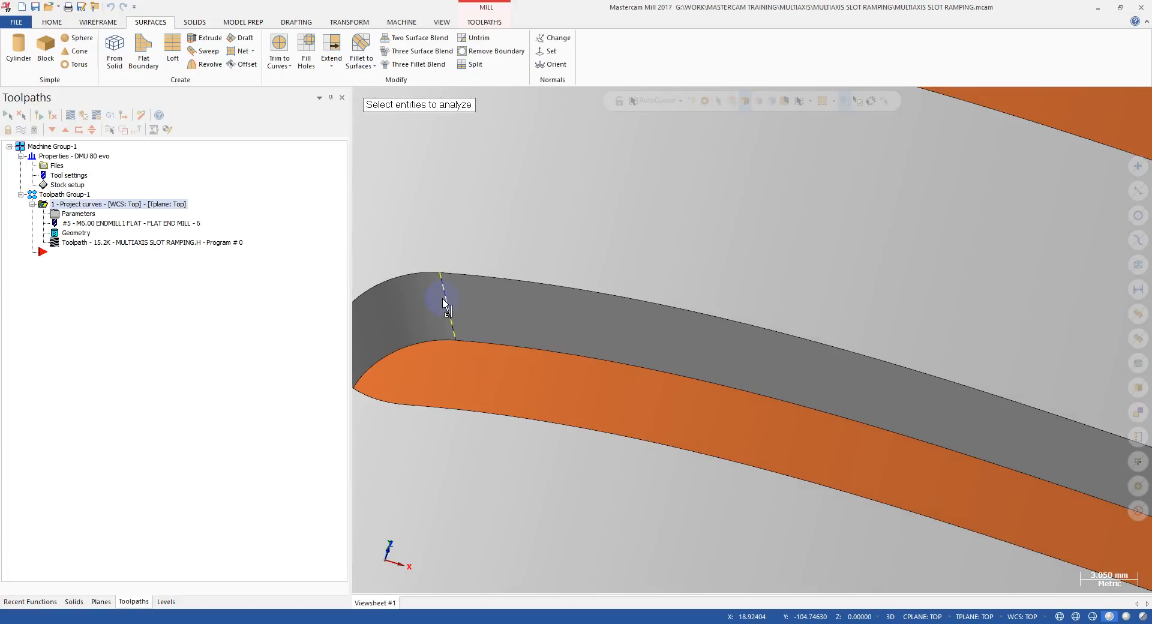
click(447, 298)
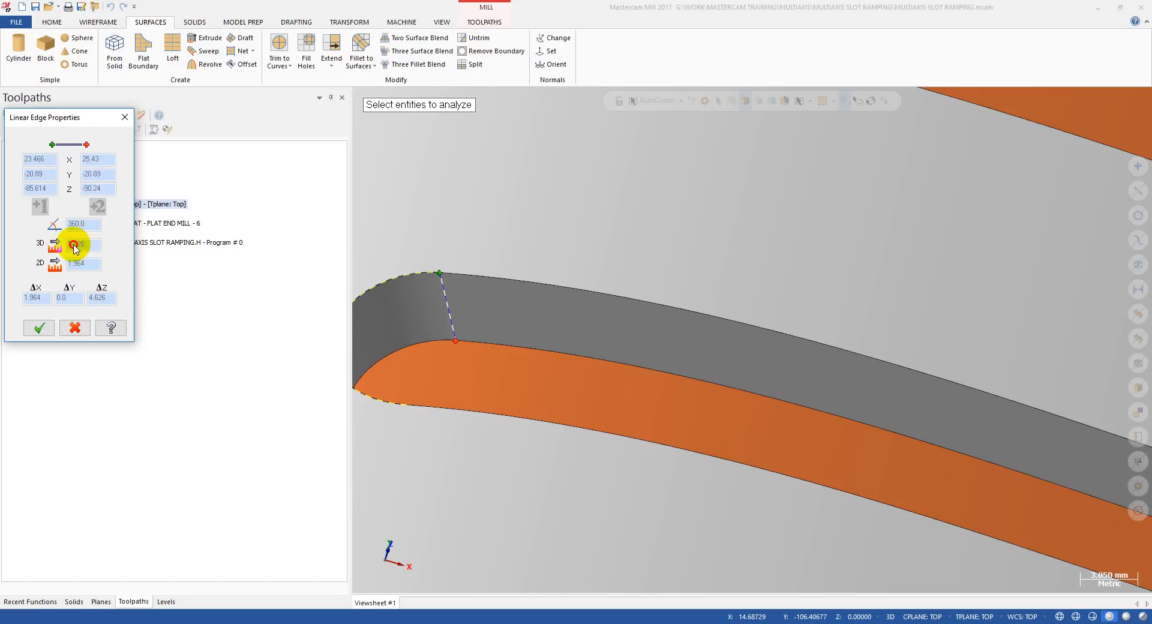
key(Escape)
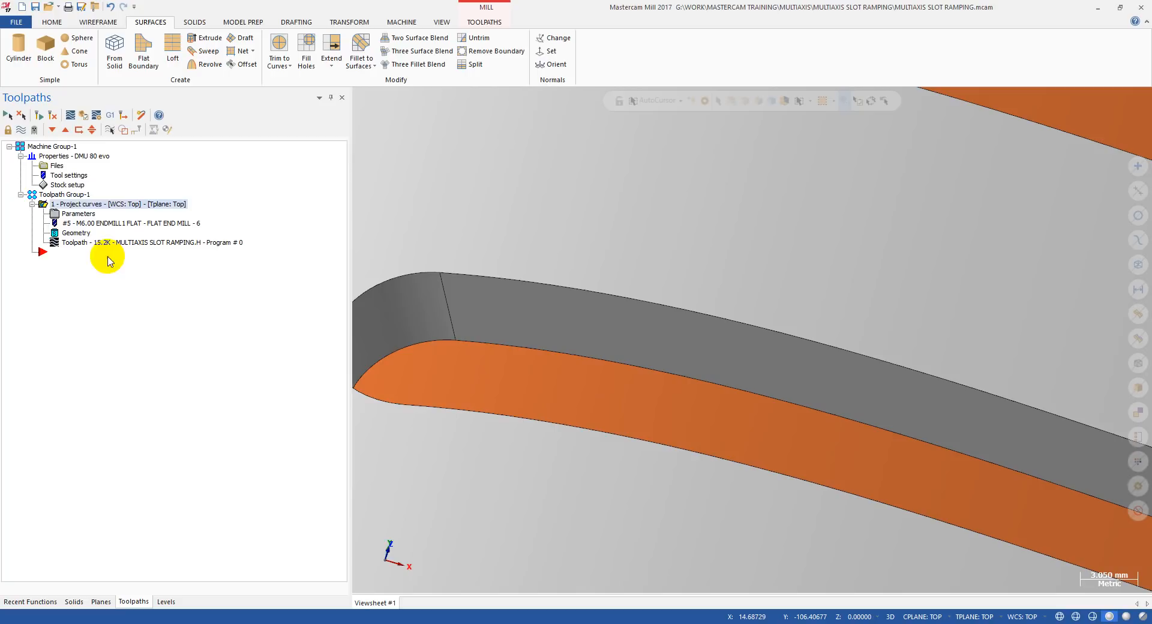
Enable depth cuts with 6 roughing passes at a spacing of 1 in the Project Curve toolpath, and regenerate it.
click(79, 214)
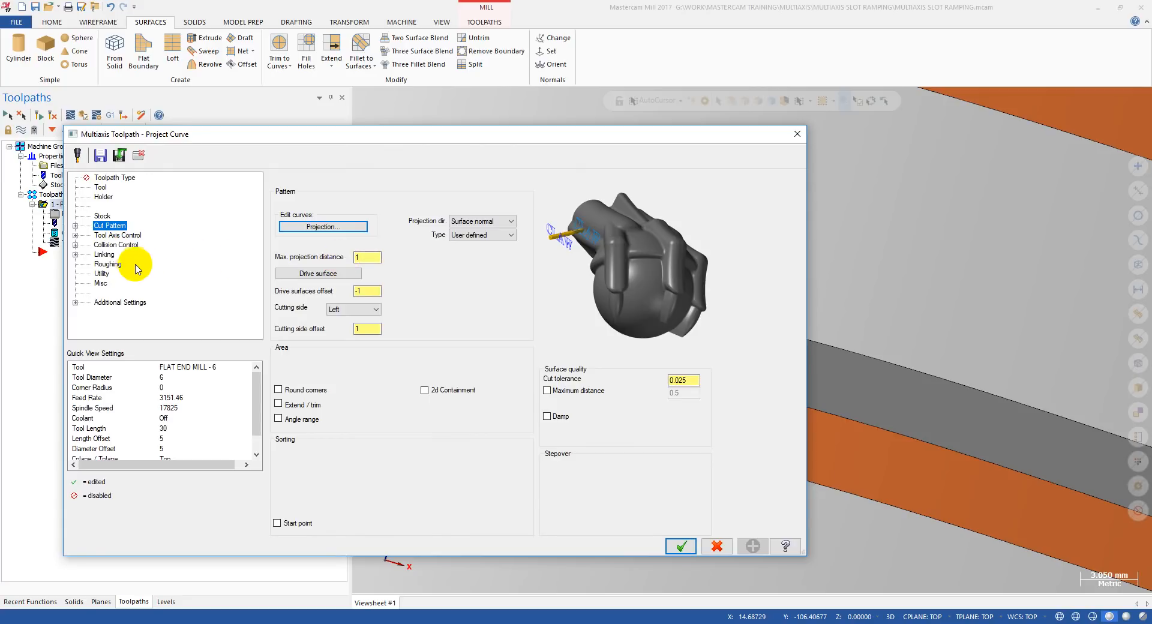
click(109, 266)
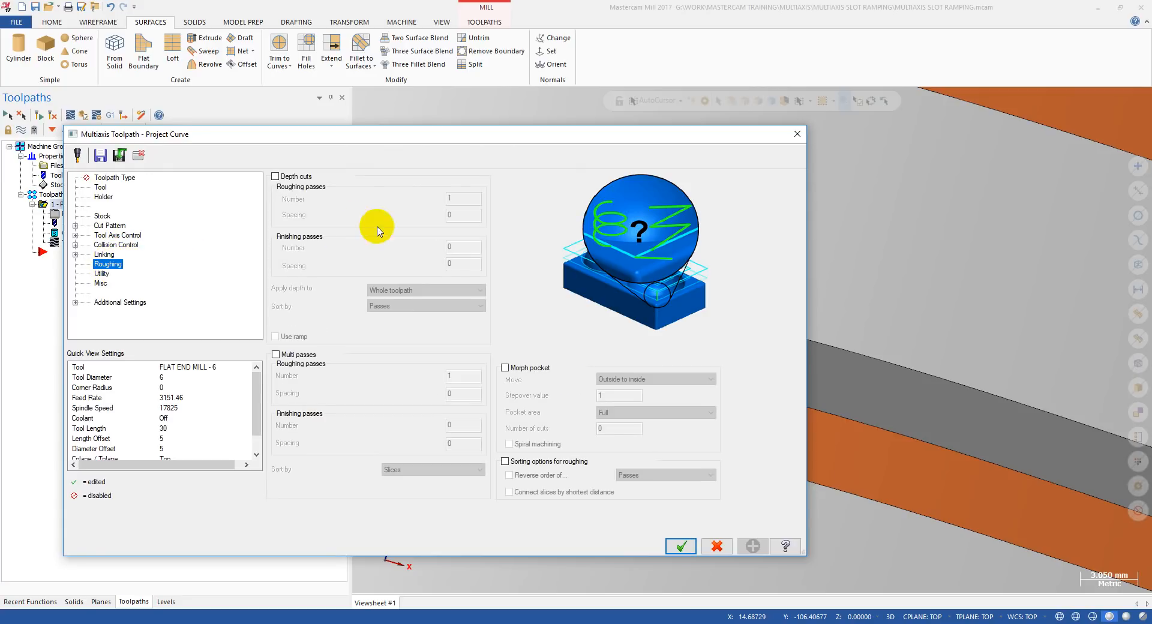
click(302, 178)
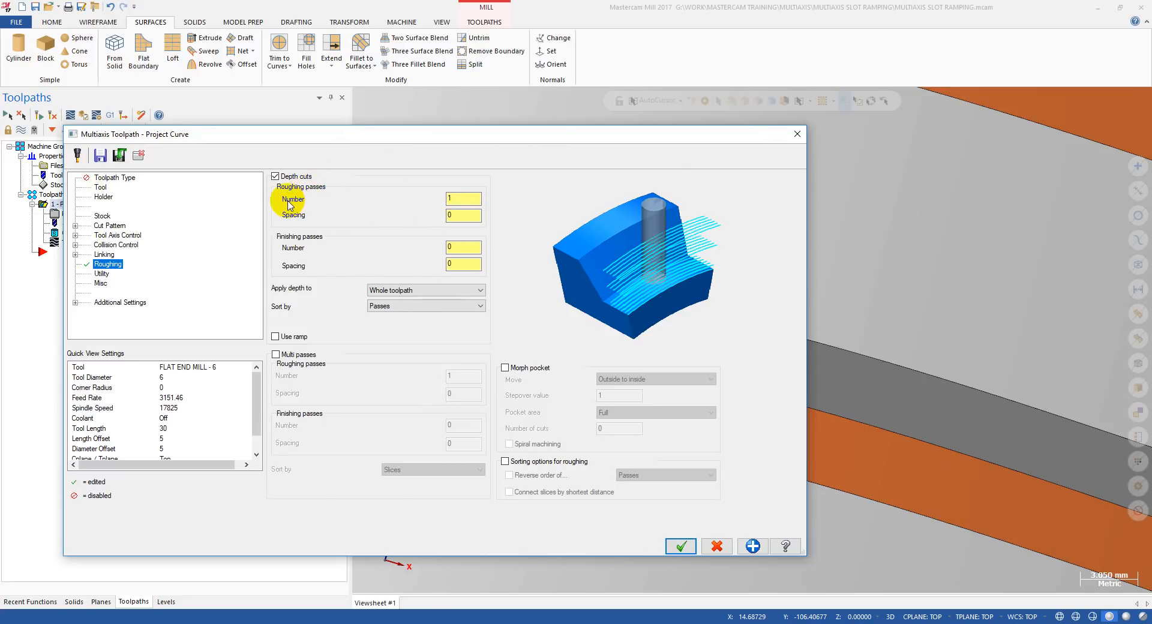
mouse_move(457, 203)
mouse_down()
mouse_move(441, 202)
mouse_move(442, 216)
mouse_up()
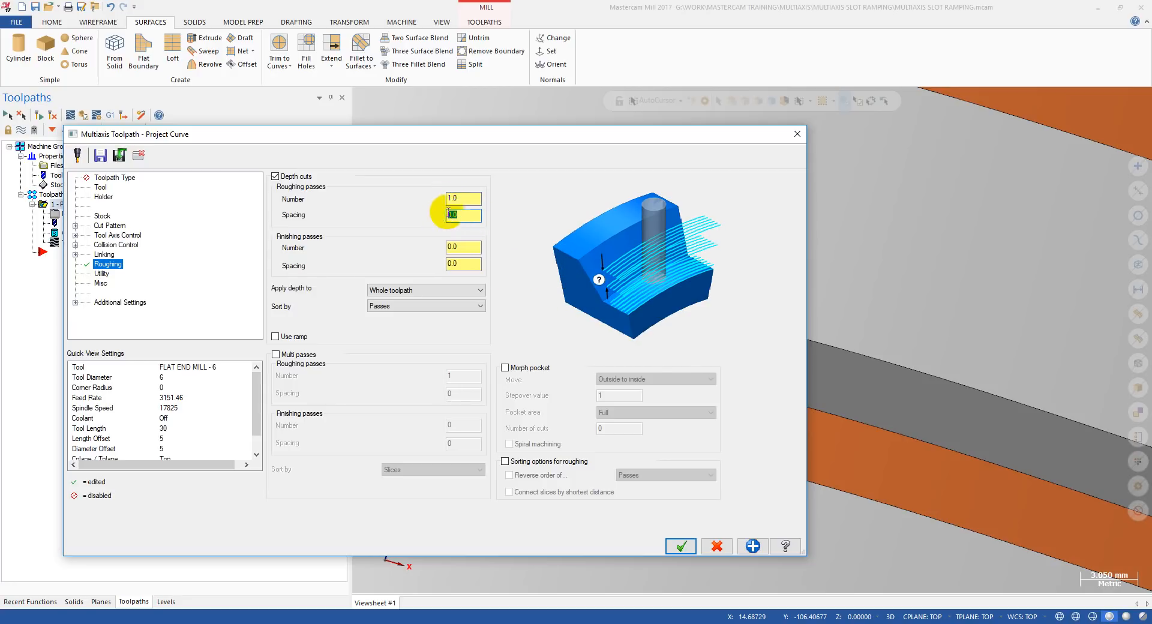
click(458, 198)
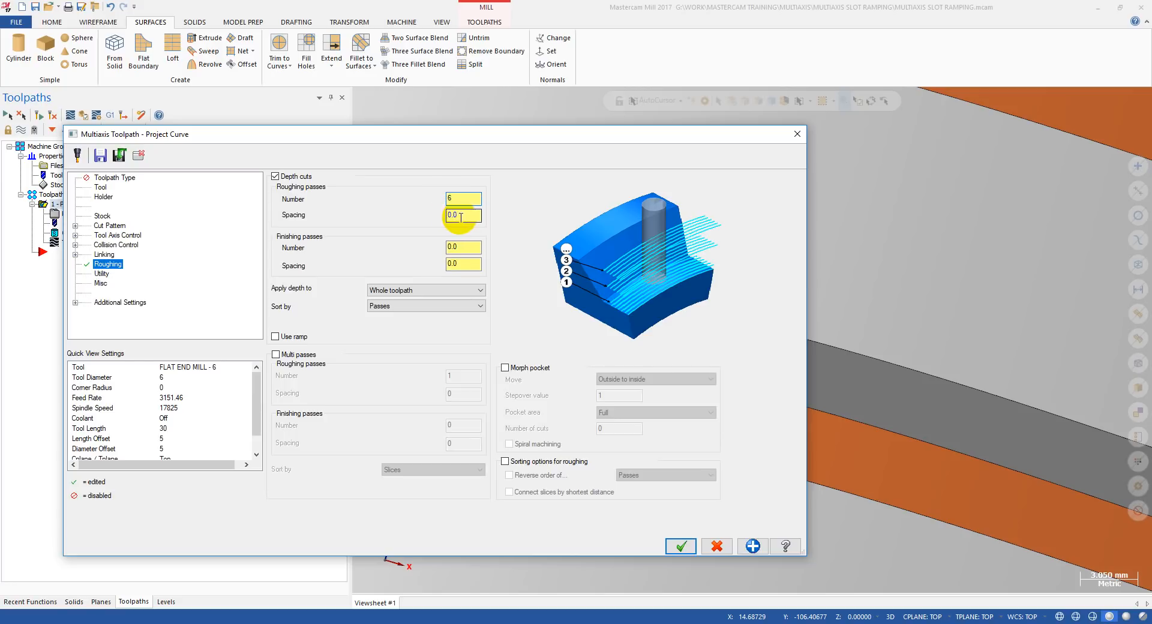
drag(460, 218, 438, 219)
text(1)
click(474, 198)
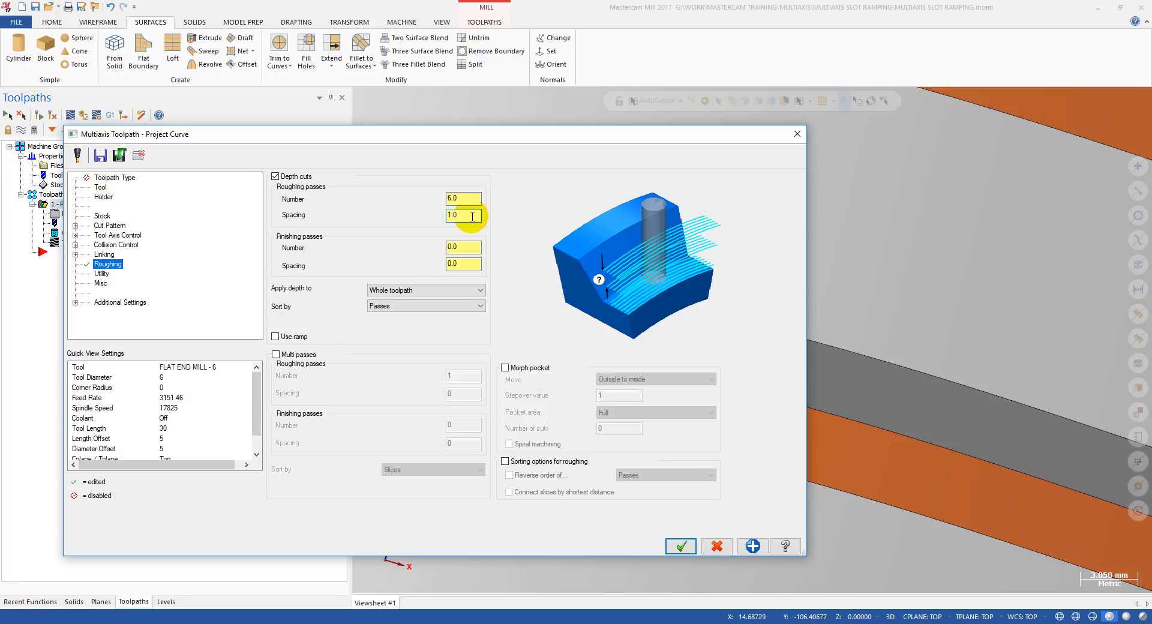
key(Tab)
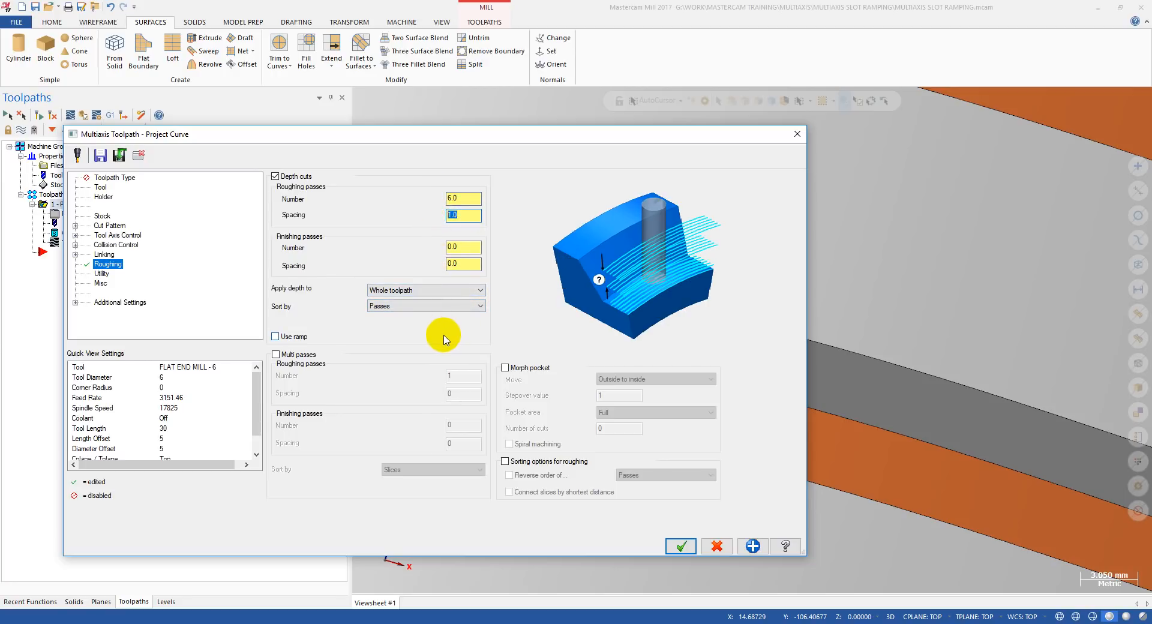
click(678, 545)
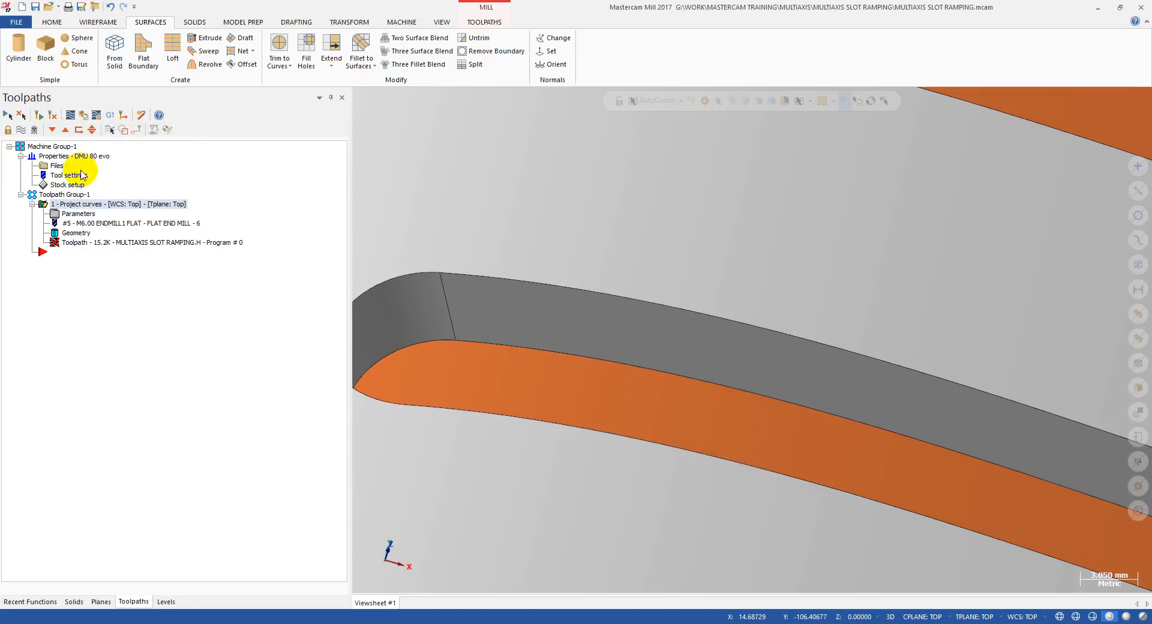
click(36, 114)
Backplot the depth-cut toolpath to its end and examine the stacked passes against the slot in wireframe and shaded display.
scroll(411, 249, down, 3)
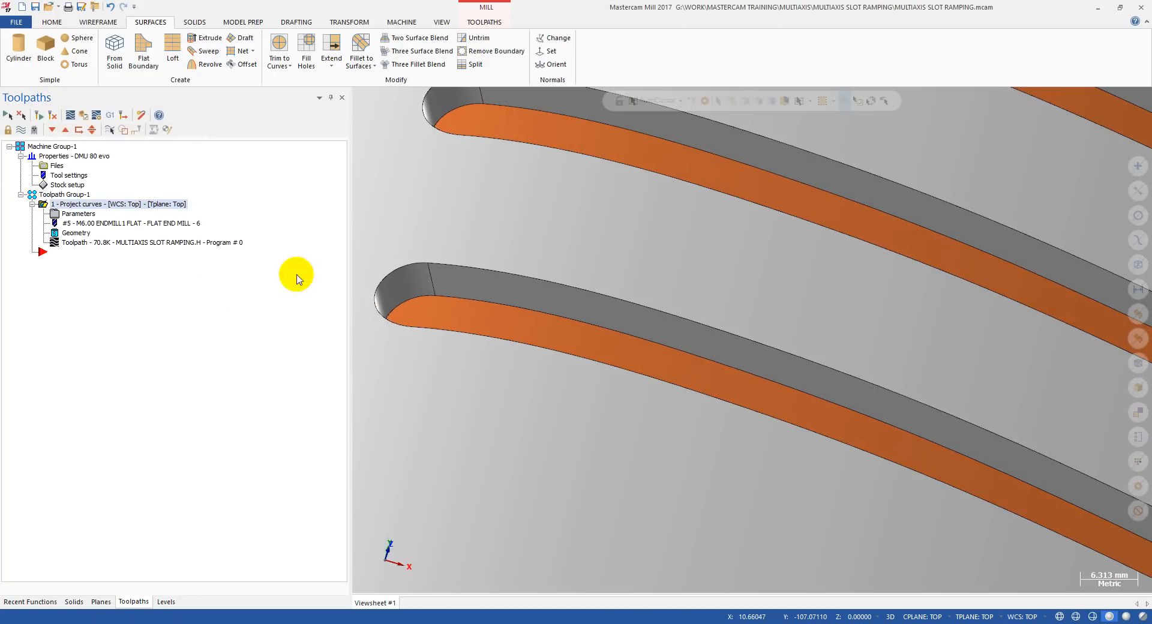
click(98, 242)
drag(544, 105, 676, 102)
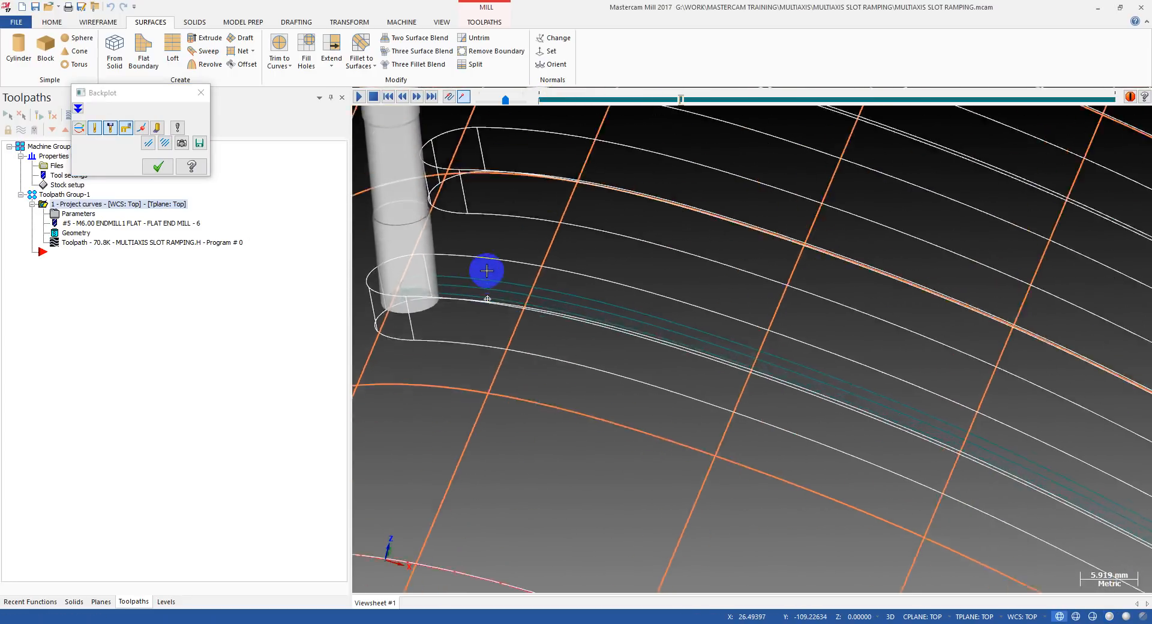
scroll(486, 270, down, 3)
drag(680, 102, 1126, 108)
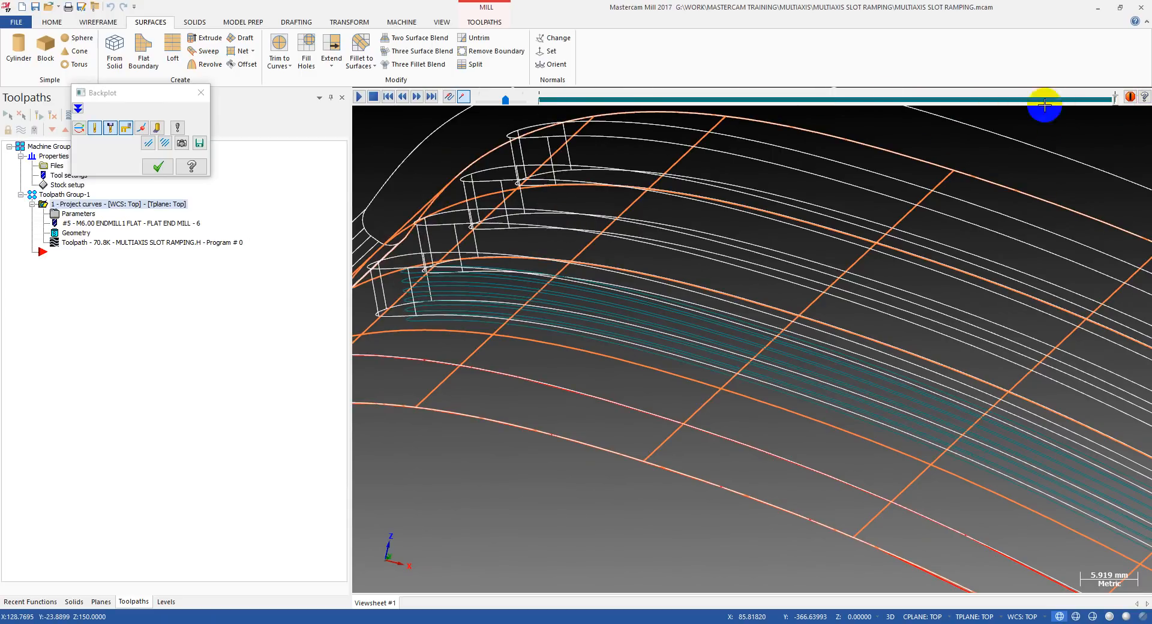
middle_drag(430, 327, 403, 325)
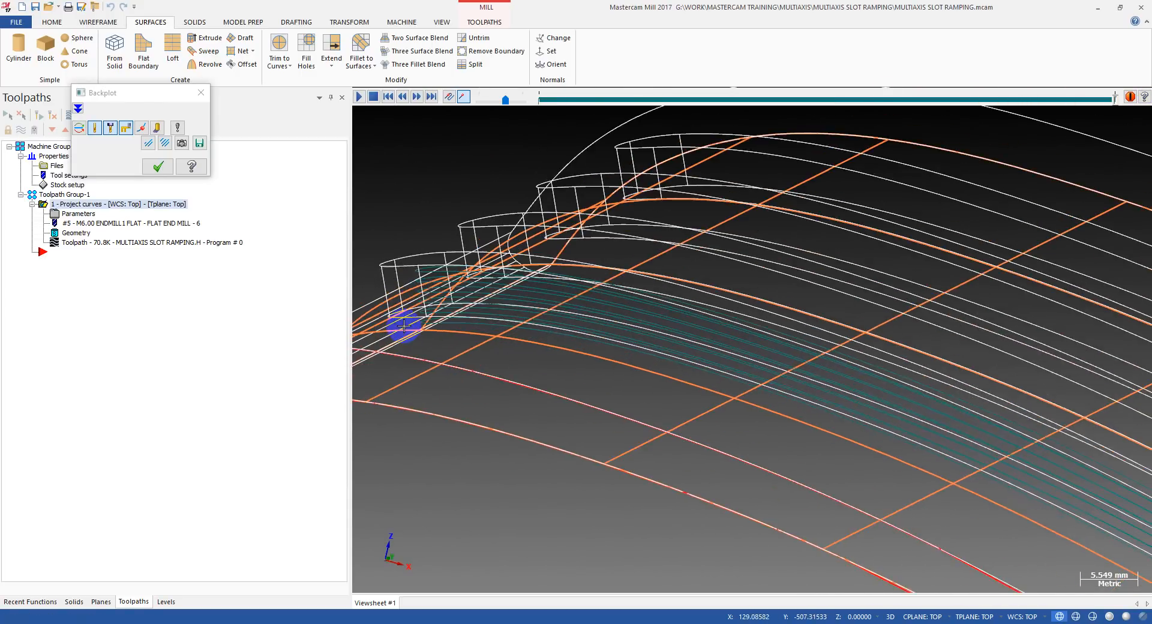
scroll(414, 277, up, 6)
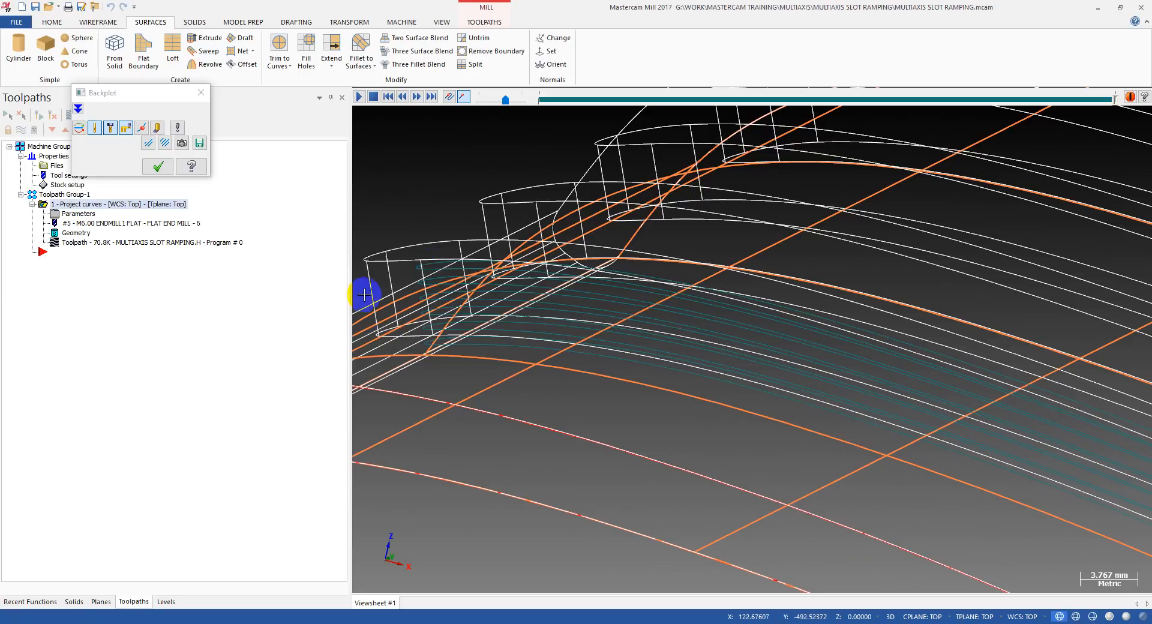
key(alt+s)
scroll(391, 327, down, 10)
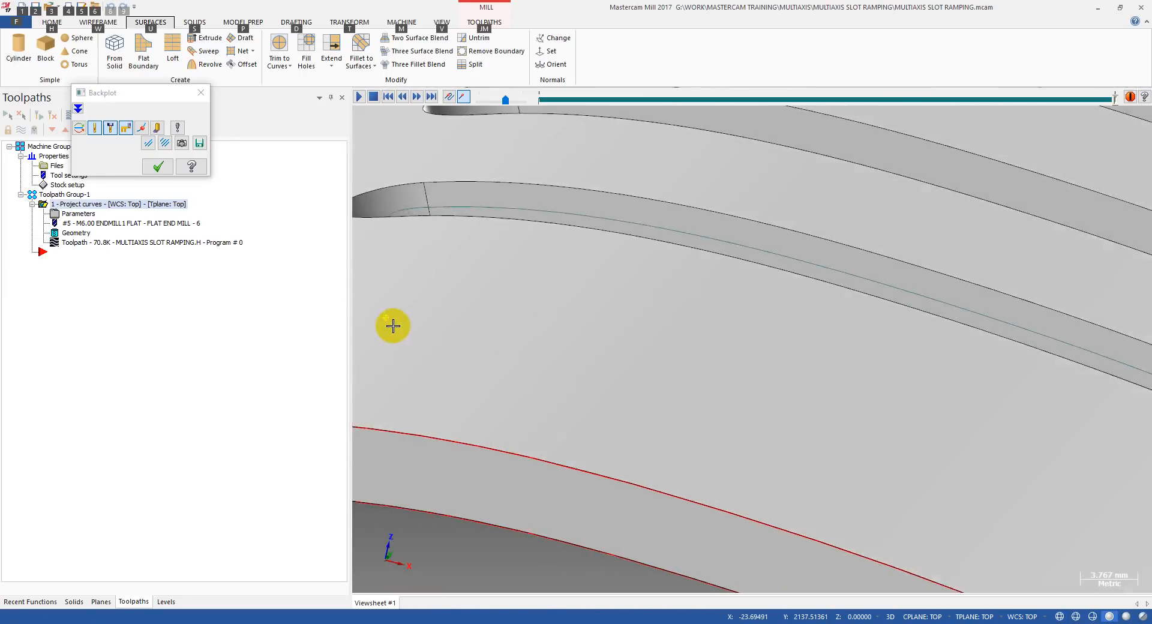
key(alt+s)
Examine the links between depth passes at the slot's opposite end, rewind the backplot partway, and leave it.
scroll(458, 265, down, 12)
scroll(768, 321, up, 20)
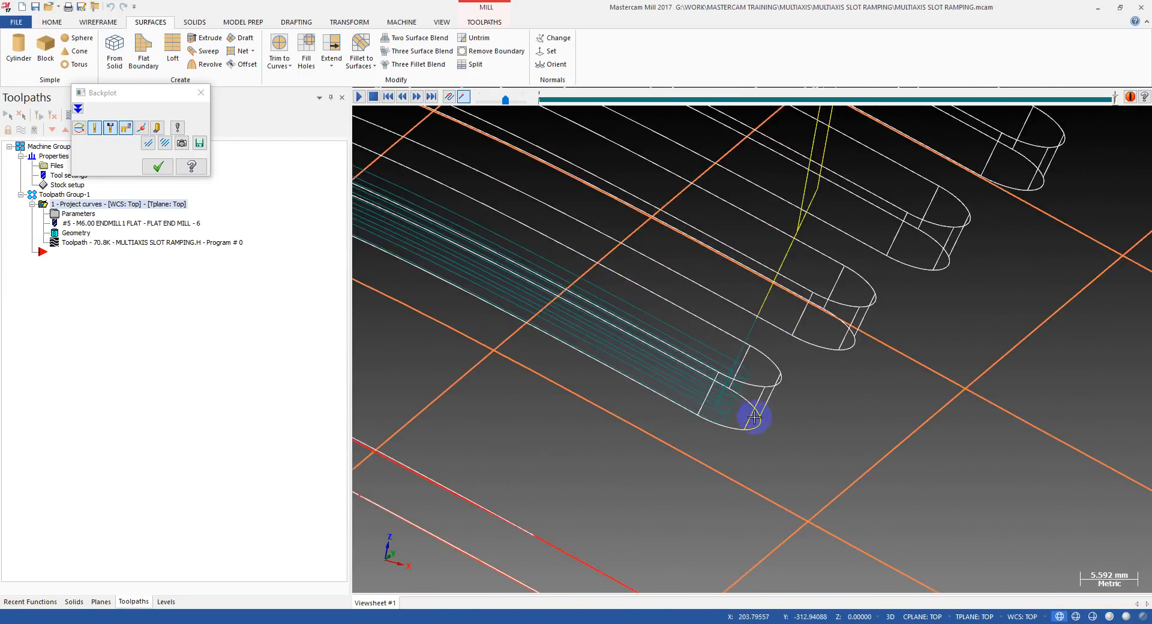
middle_drag(603, 265, 792, 317)
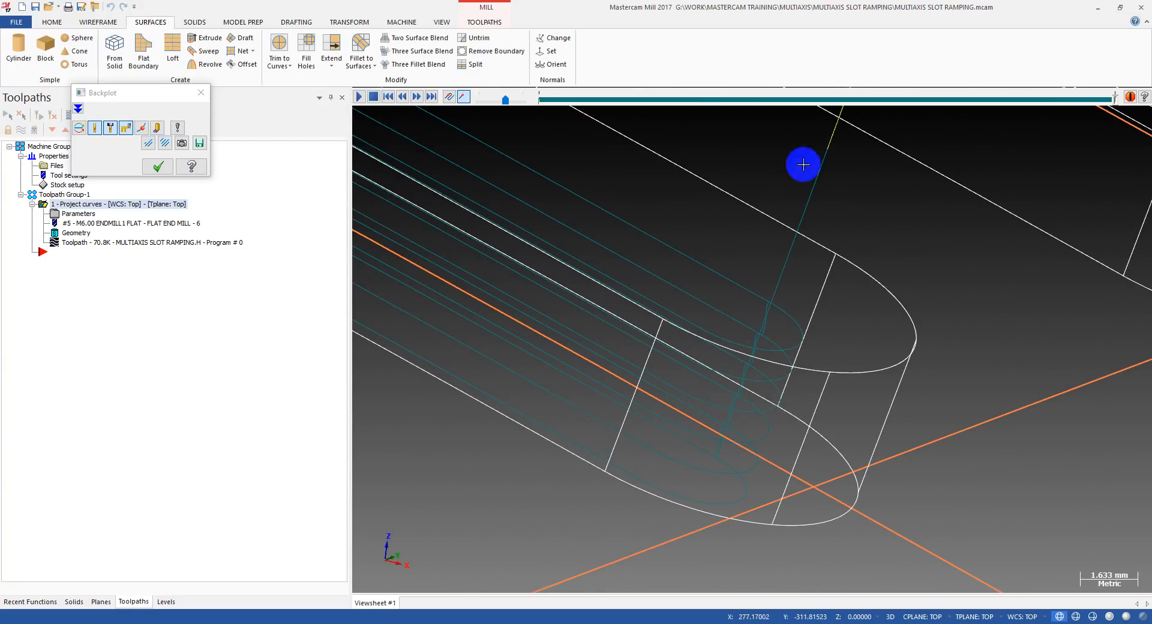
drag(1116, 98, 731, 165)
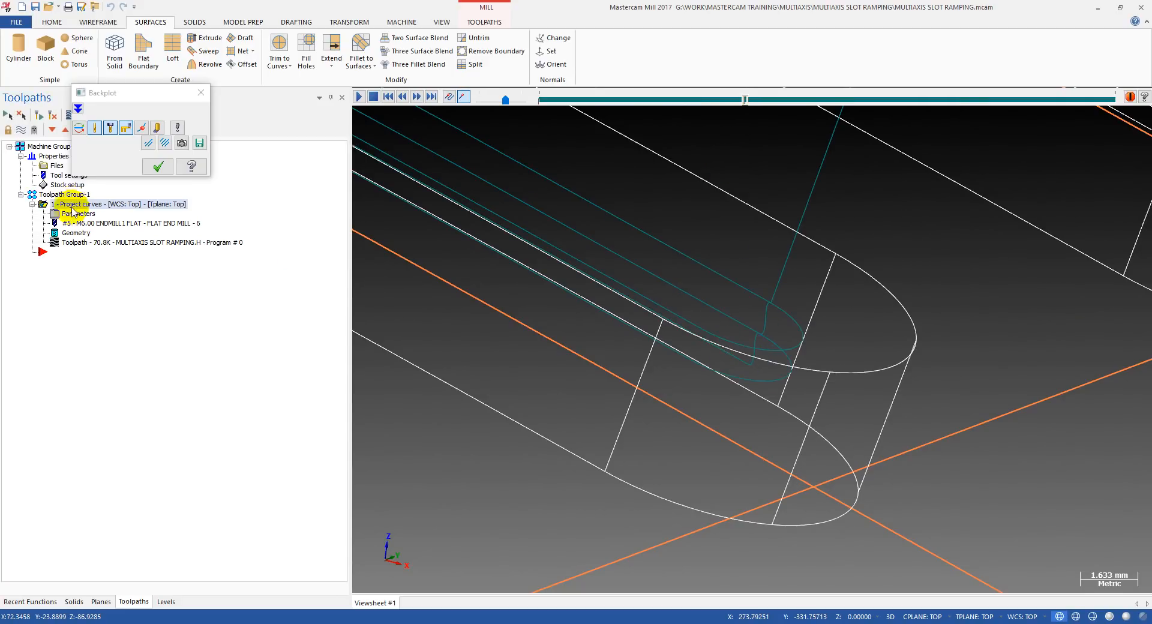
key(Escape)
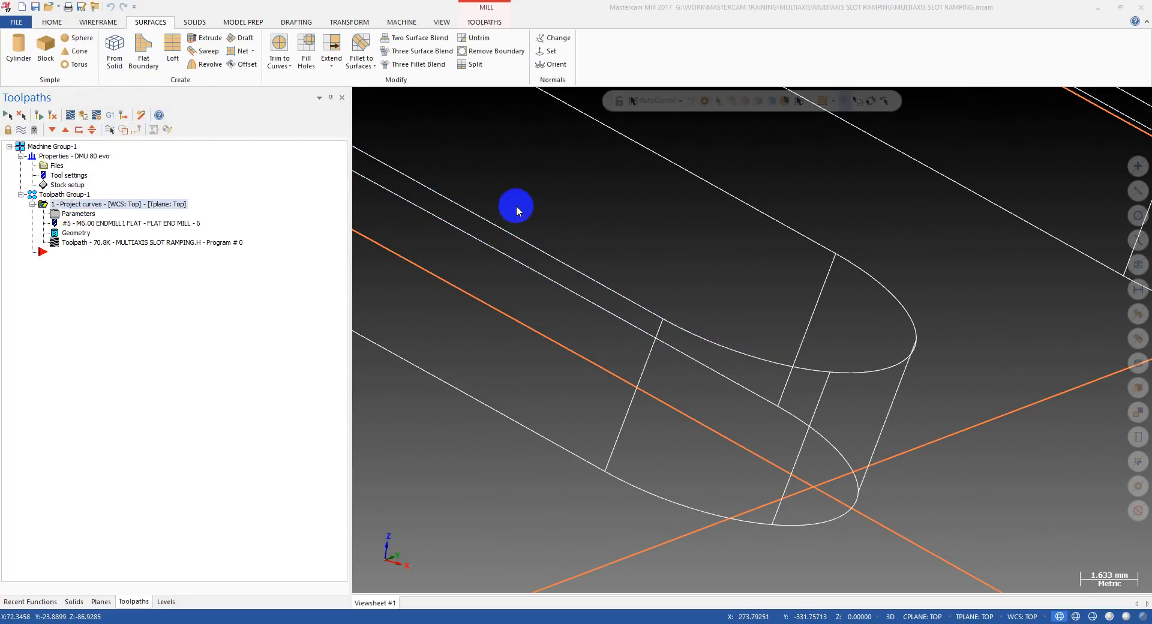
Turn on the ramp option for the depth cuts and regenerate the toolpath.
click(79, 214)
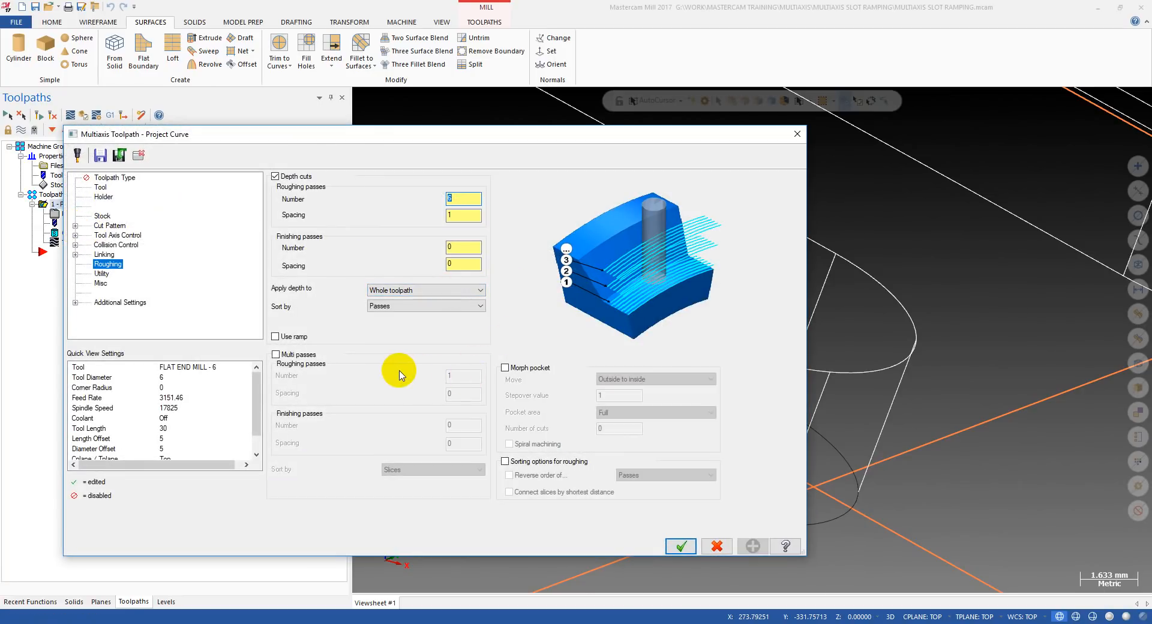
click(470, 246)
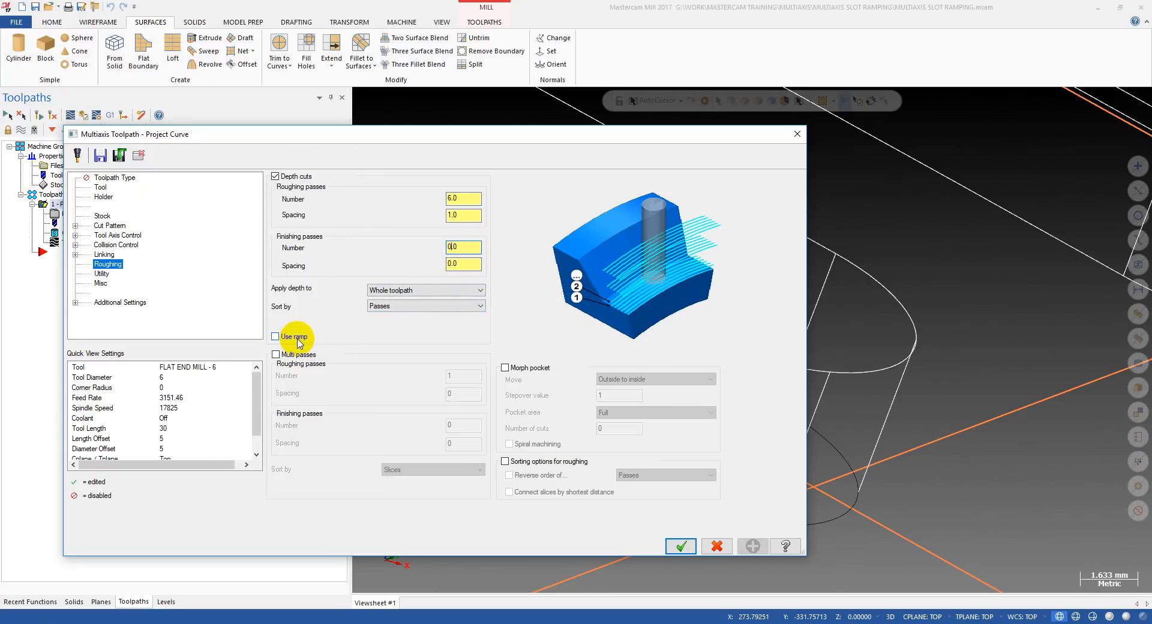
click(276, 336)
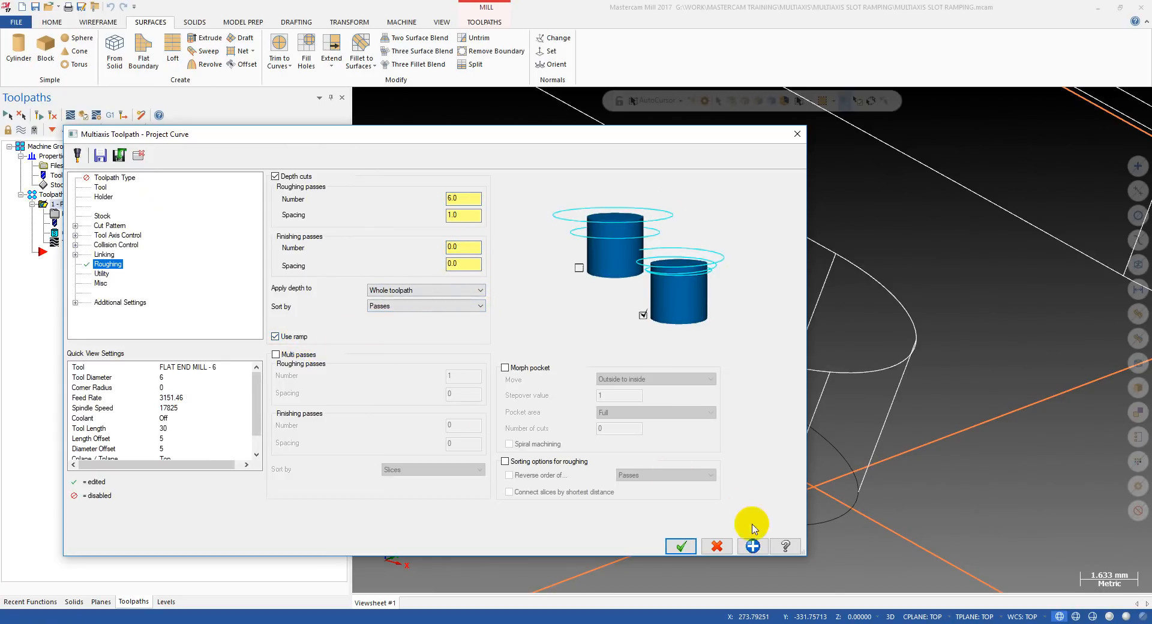
click(681, 544)
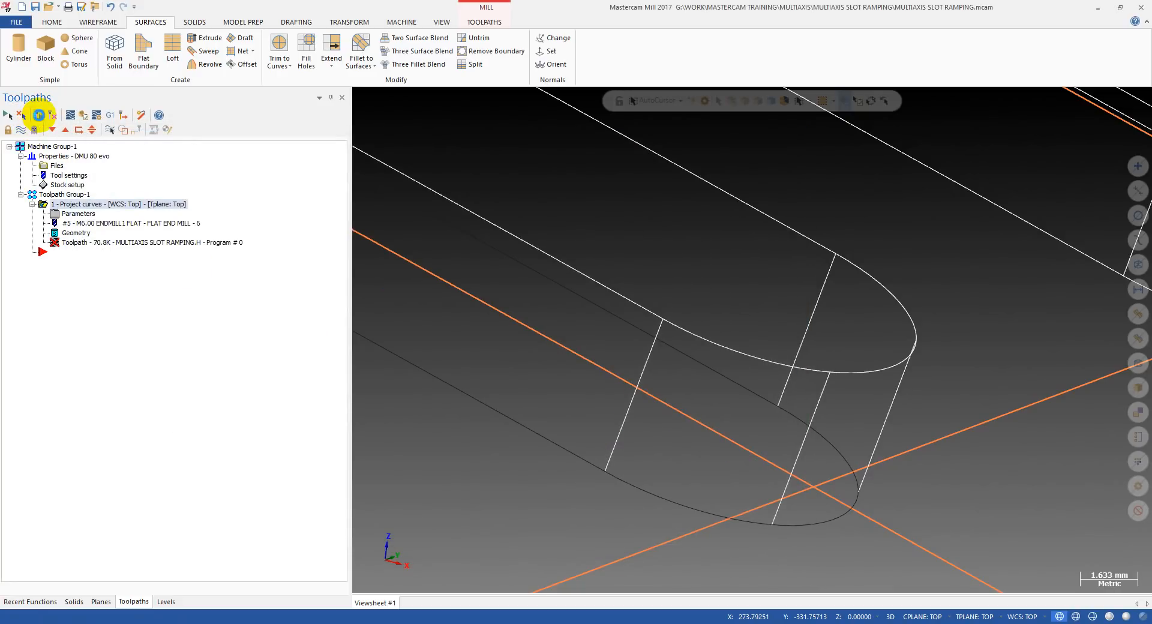
Backplot the ramped toolpath, stepping through its moves and checking them in shaded and wireframe display.
click(81, 244)
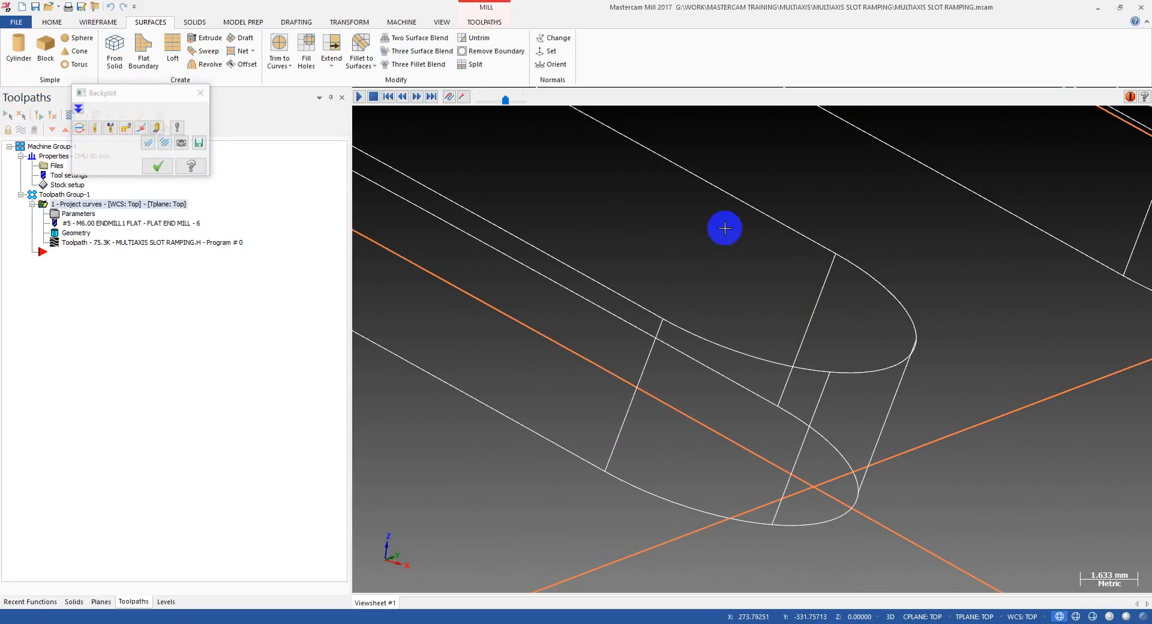
scroll(783, 284, down, 5)
scroll(783, 283, down, 3)
mouse_move(782, 283)
middle_down()
mouse_move(751, 264)
mouse_move(838, 293)
middle_up()
key(s)
key(s)
key(s)
key(alt+s)
scroll(817, 288, down, 3)
key(alt)
scroll(538, 203, up, 5)
key(s)
key(s)
key(s)
key(s)
key(s)
key(s)
key(alt+s)
scroll(539, 202, down, 3)
middle_drag(671, 245, 665, 210)
scroll(630, 162, up, 1)
middle_drag(630, 162, 638, 196)
Advance the backplot through the ramped passes and inspect the path closely at the slot's end.
drag(615, 104, 924, 144)
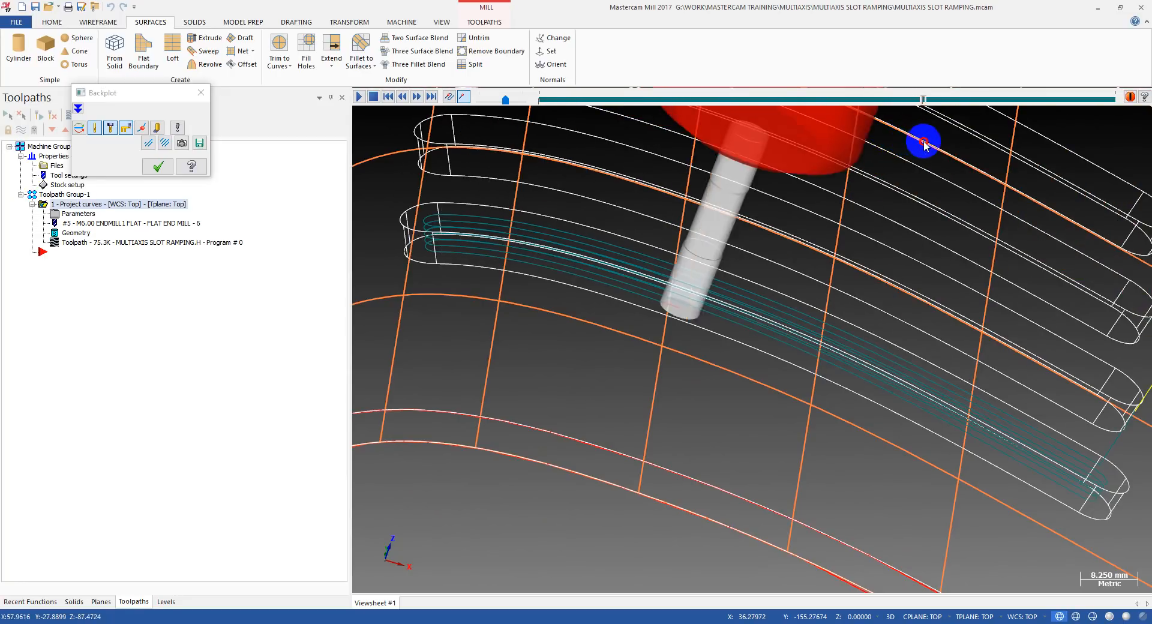
middle_drag(926, 141, 924, 283)
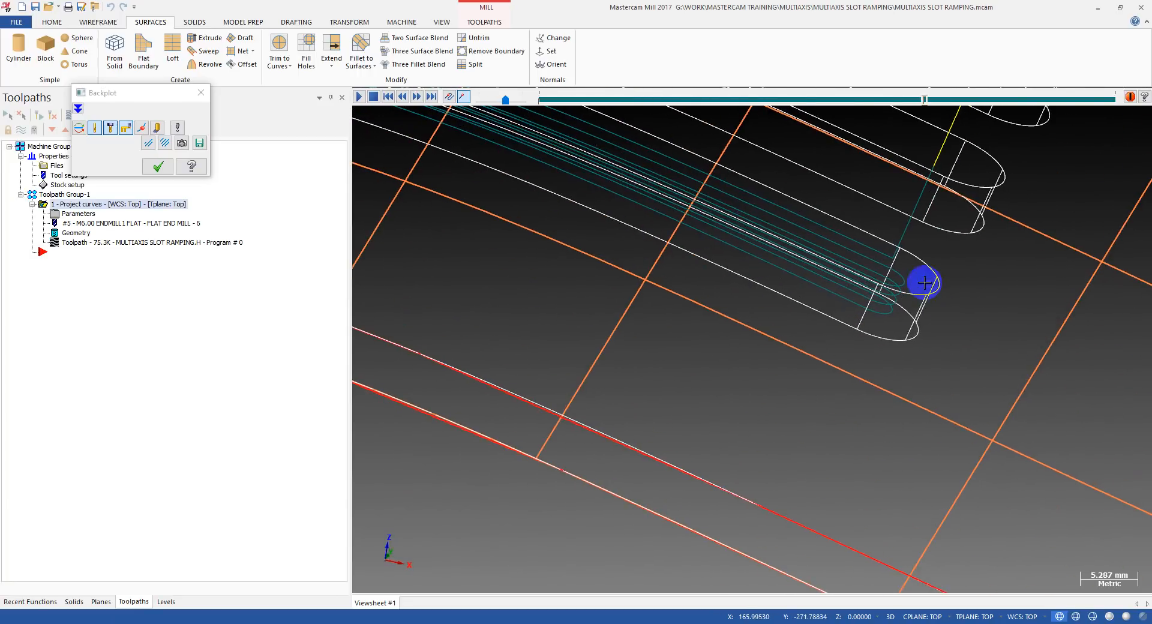
drag(924, 106, 1059, 113)
mouse_move(975, 189)
middle_down()
mouse_move(929, 237)
mouse_move(944, 225)
mouse_move(766, 262)
mouse_move(906, 262)
mouse_move(869, 268)
mouse_move(892, 280)
middle_up()
scroll(892, 280, down, 8)
mouse_move(793, 209)
middle_down()
mouse_move(791, 221)
mouse_move(817, 229)
middle_up()
key(alt+s)
scroll(817, 229, up, 5)
mouse_move(718, 252)
middle_down()
mouse_move(683, 229)
mouse_move(768, 234)
mouse_move(874, 175)
mouse_move(821, 174)
middle_up()
key(alt+s)
key(alt)
Run the backplot to the end of the toolpath, leave it, and return the part to shaded display.
drag(1058, 101, 1144, 108)
scroll(658, 334, down, 3)
mouse_move(658, 333)
middle_down()
mouse_move(715, 341)
mouse_move(701, 338)
middle_up()
key(Escape)
key(alt+s)
Review the toolpath's linking and default lead-in/out settings, accept the parameters unchanged, and view the whole part.
click(76, 216)
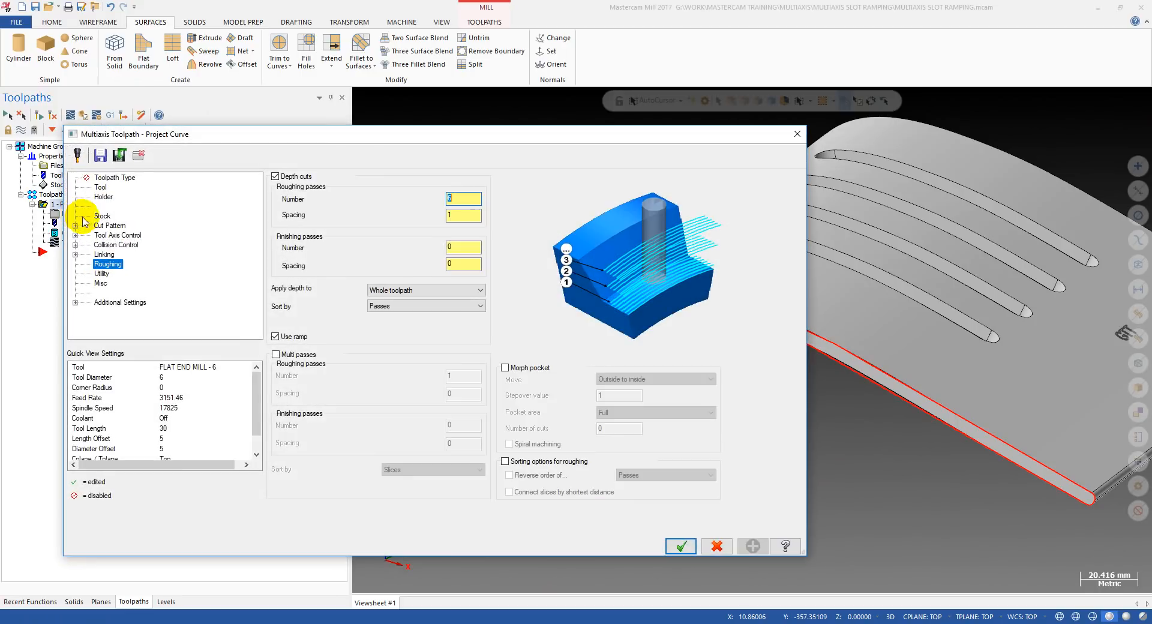
click(103, 254)
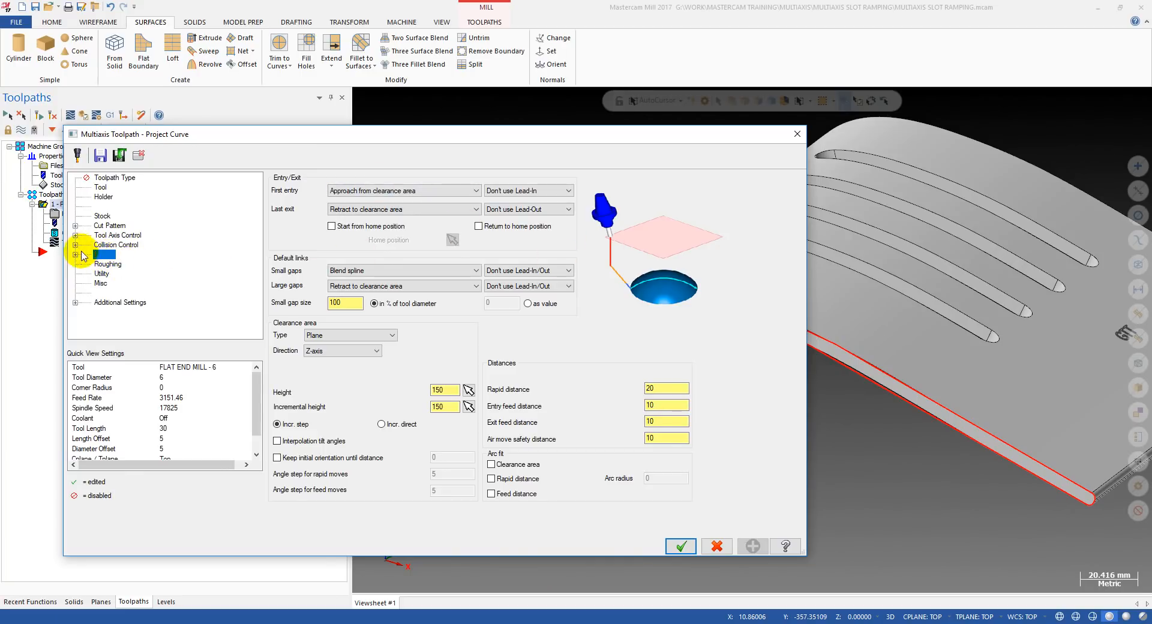
click(76, 255)
click(132, 264)
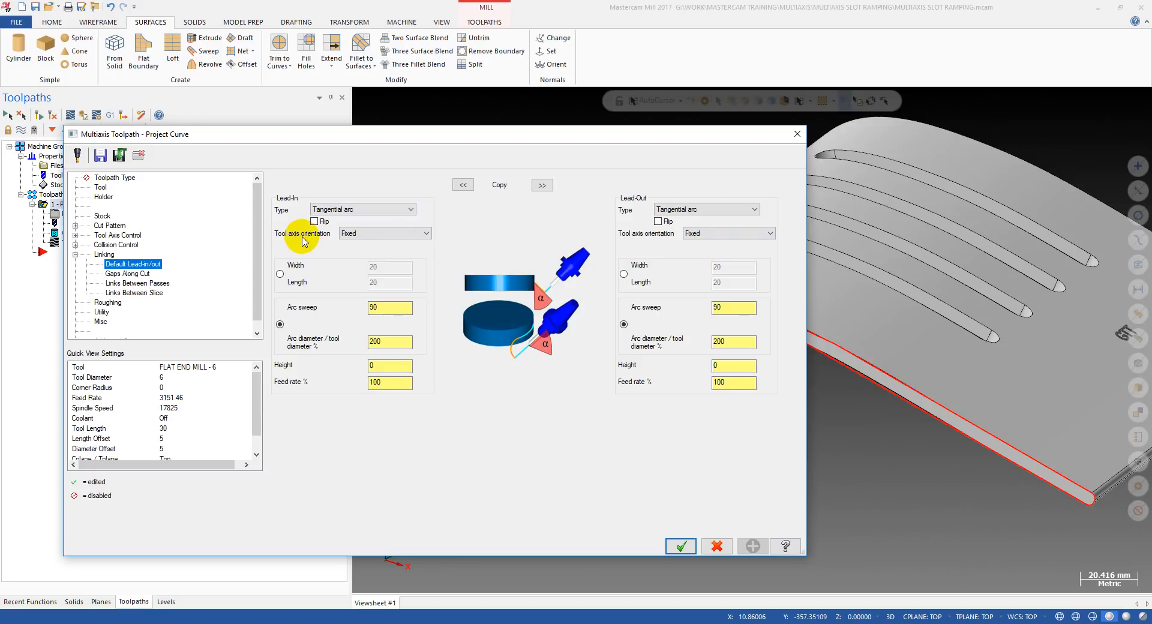
click(107, 255)
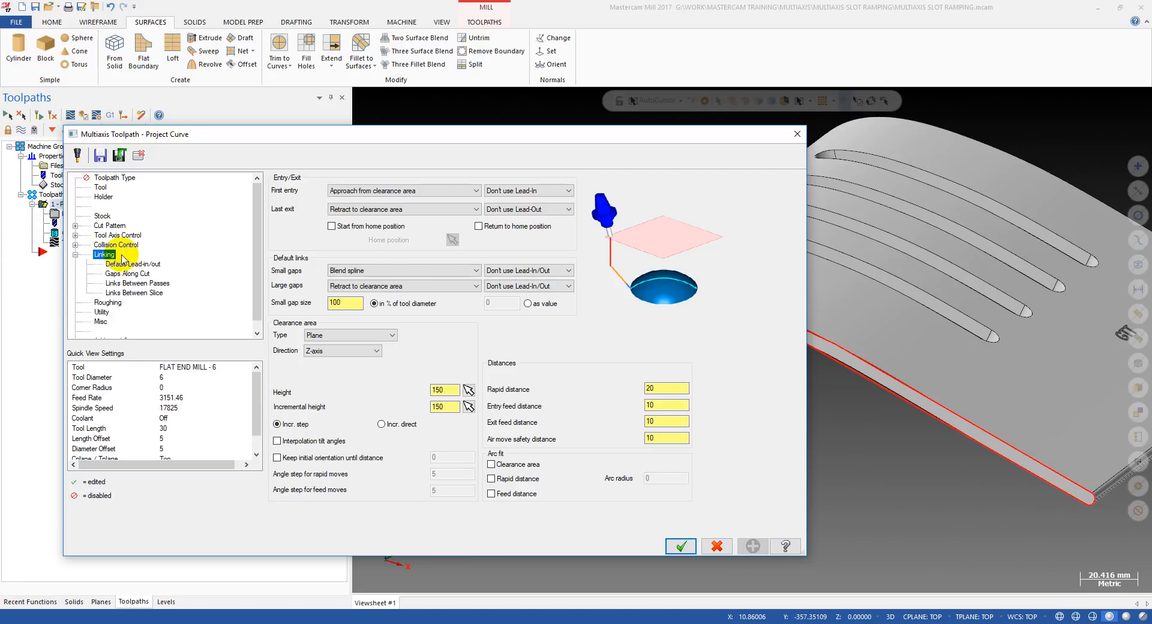
click(75, 255)
click(75, 255)
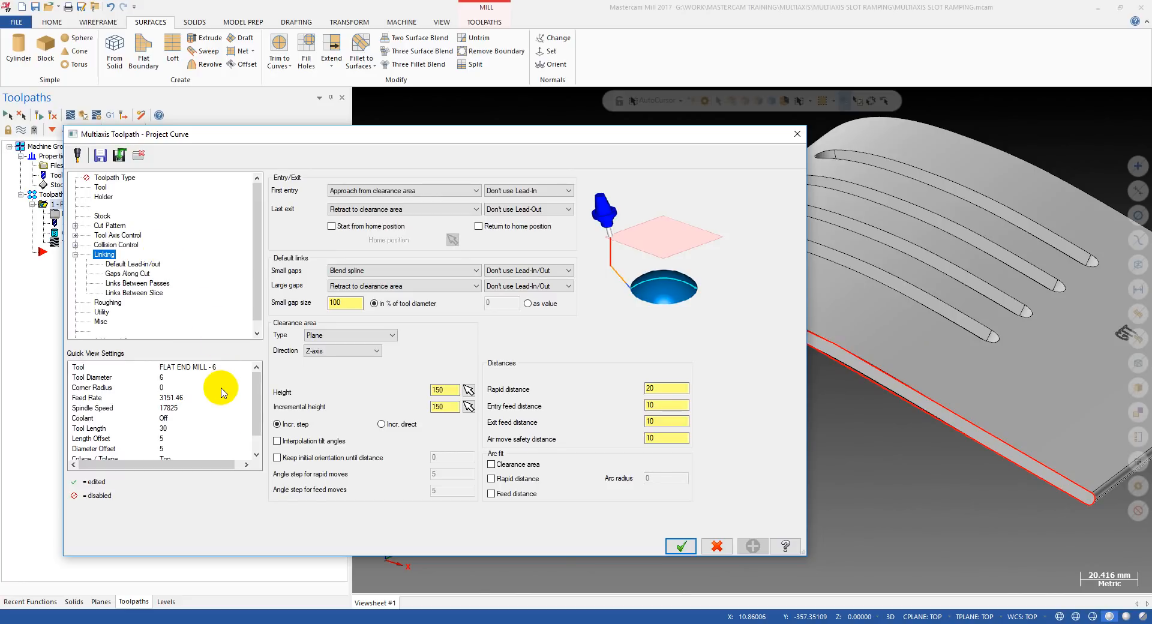
key(Return)
scroll(661, 265, down, 2)
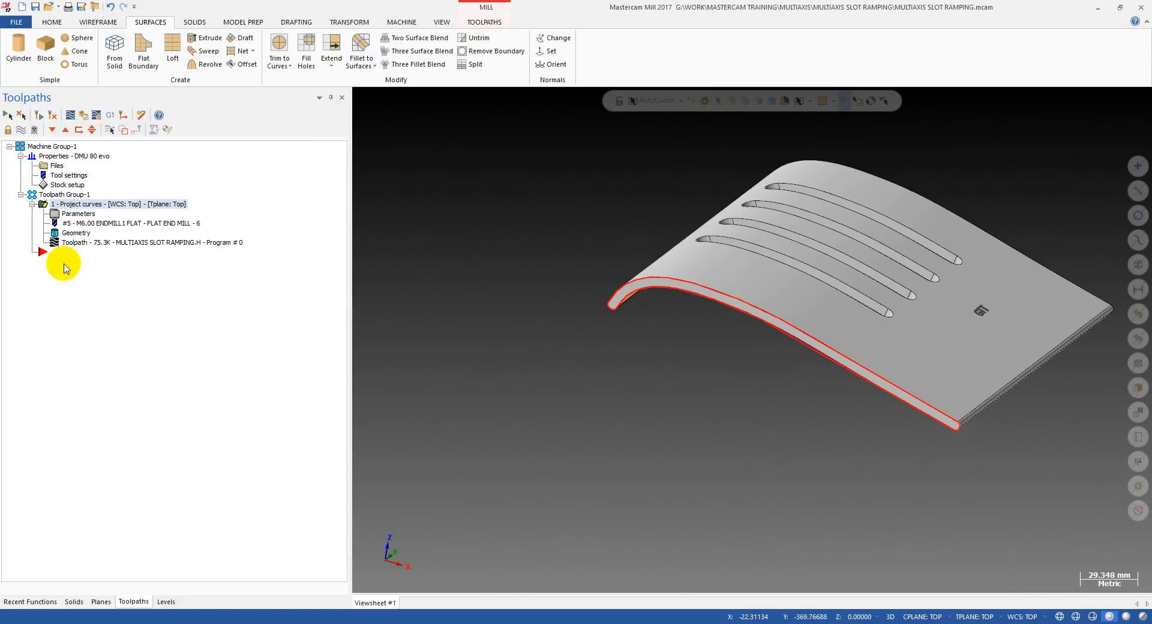
Backplot the toolpath to its end, inspect the ramped passes closely at the slot's end, and leave the backplot.
click(89, 245)
drag(540, 102, 1149, 120)
scroll(877, 249, up, 1)
mouse_move(877, 250)
middle_down()
mouse_move(919, 206)
mouse_move(860, 243)
middle_up()
scroll(858, 312, up, 6)
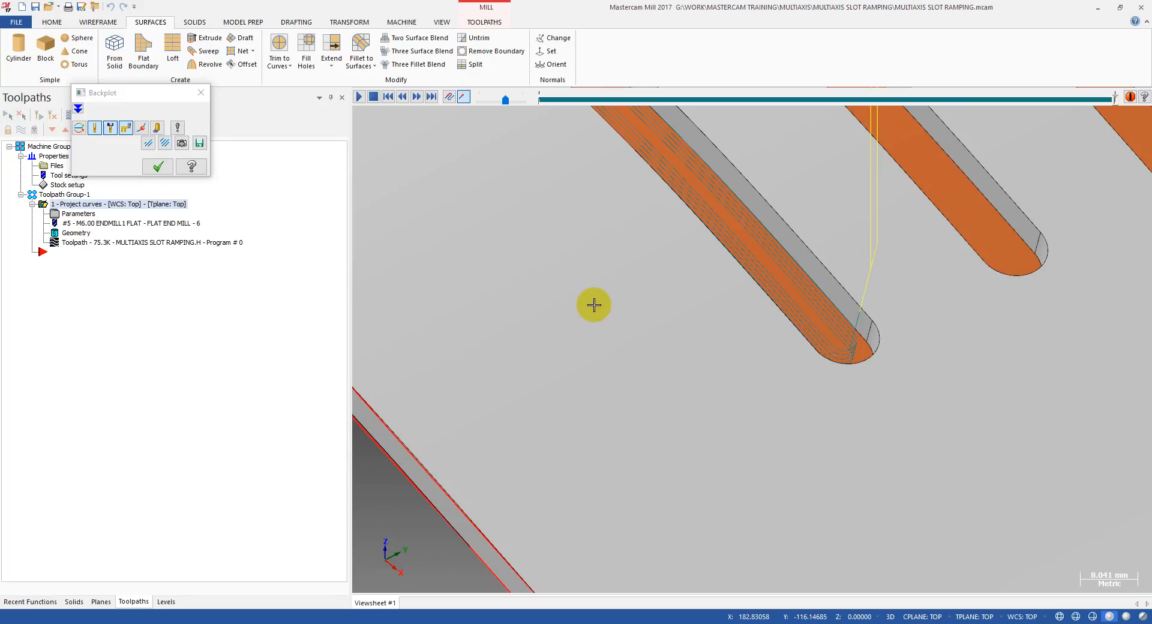
key(Escape)
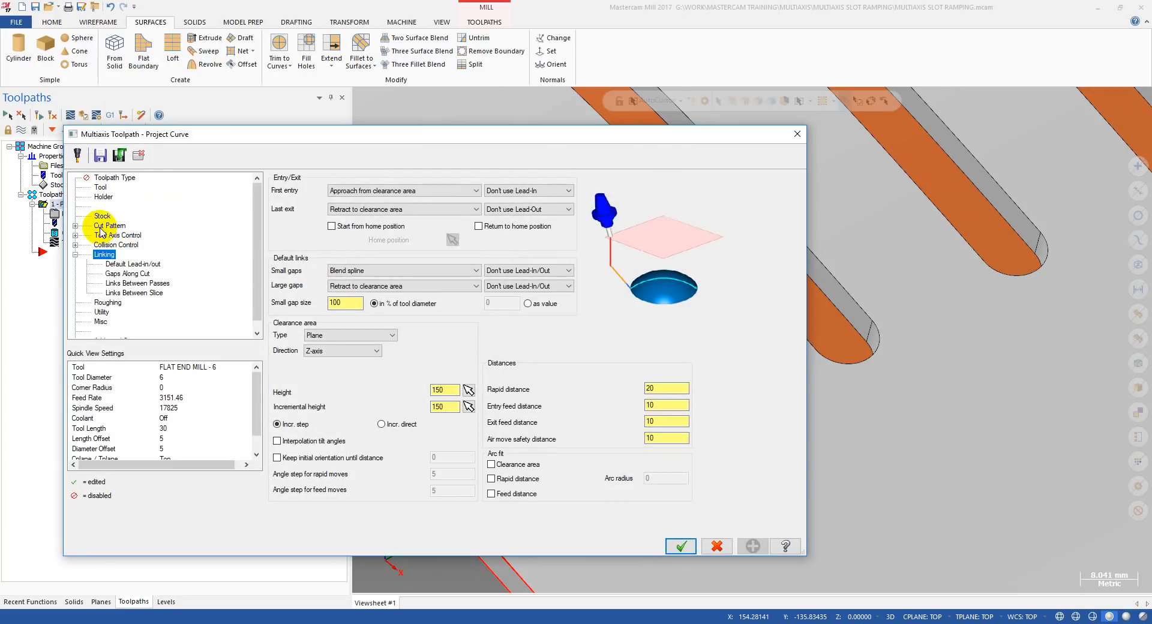
Review the cut pattern's offsets and cutting side offset, accept the parameters, and view all four slots.
click(101, 228)
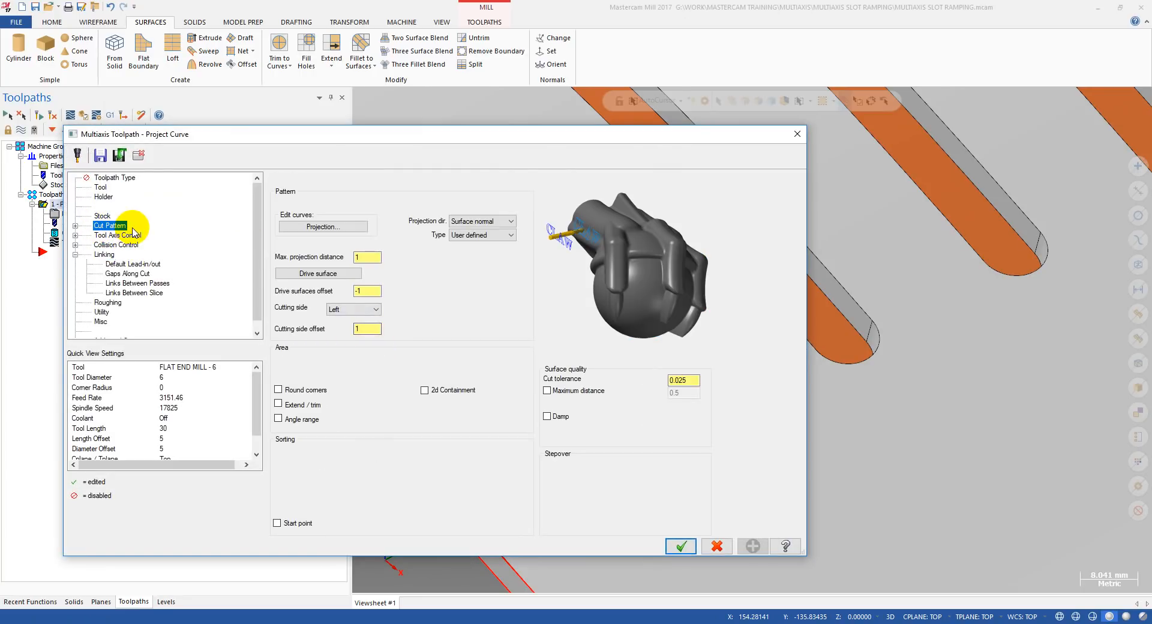
click(356, 330)
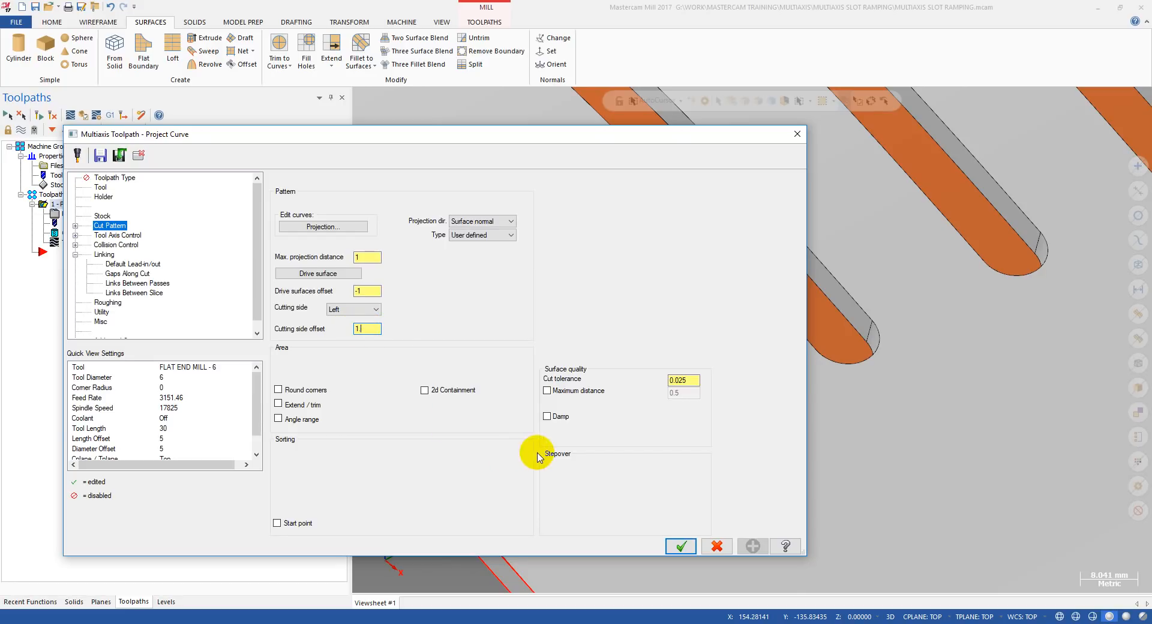
click(681, 546)
scroll(619, 302, down, 10)
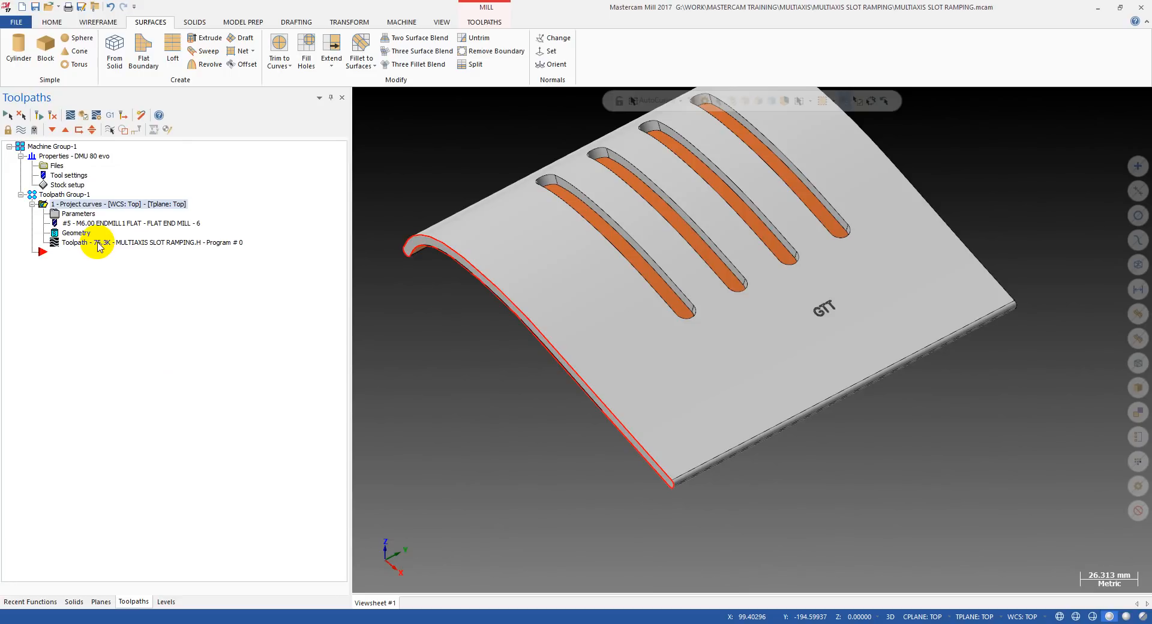
click(635, 258)
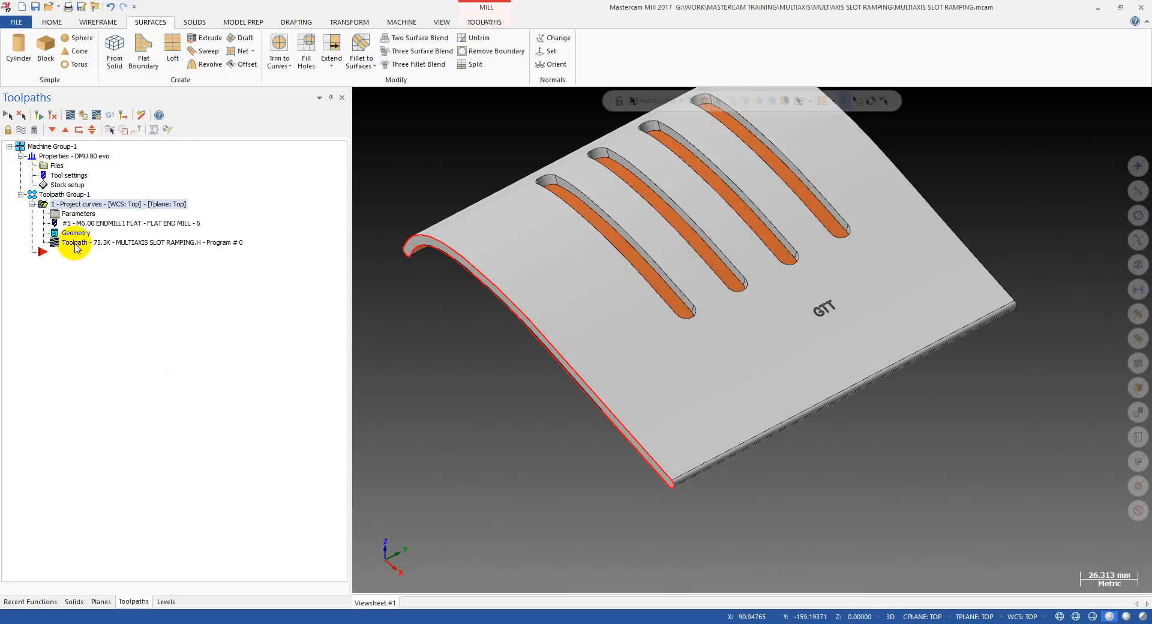
scroll(718, 279, down, 3)
scroll(714, 205, up, 3)
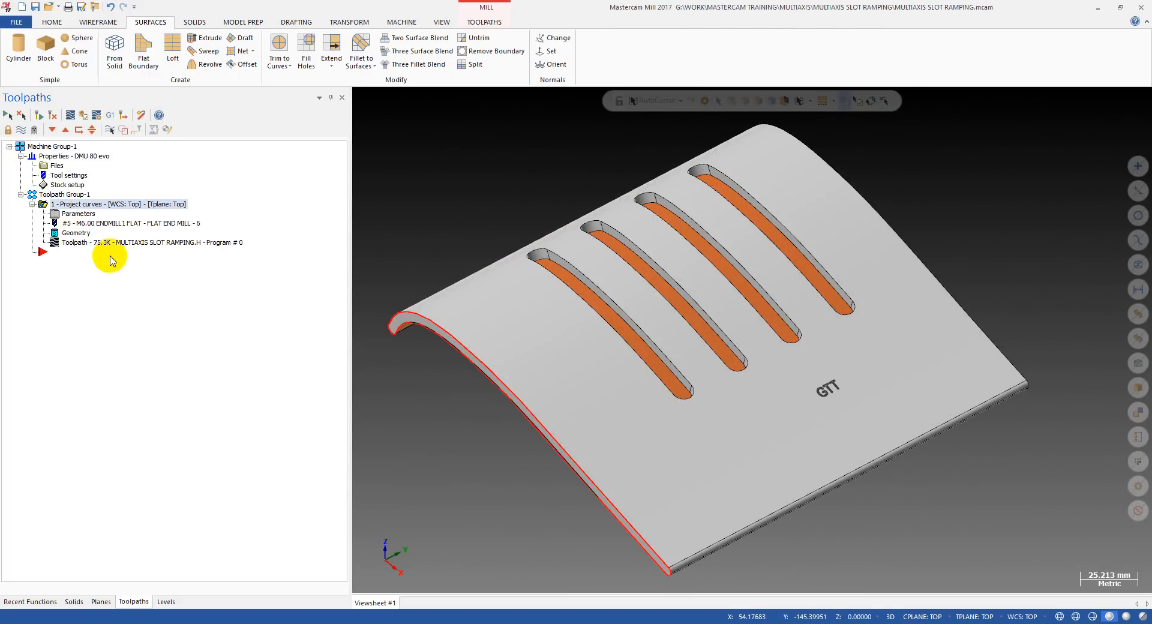
Reopen the projection curves and add the second slot's lower edge loop as a chain, accepting its reference face.
click(65, 234)
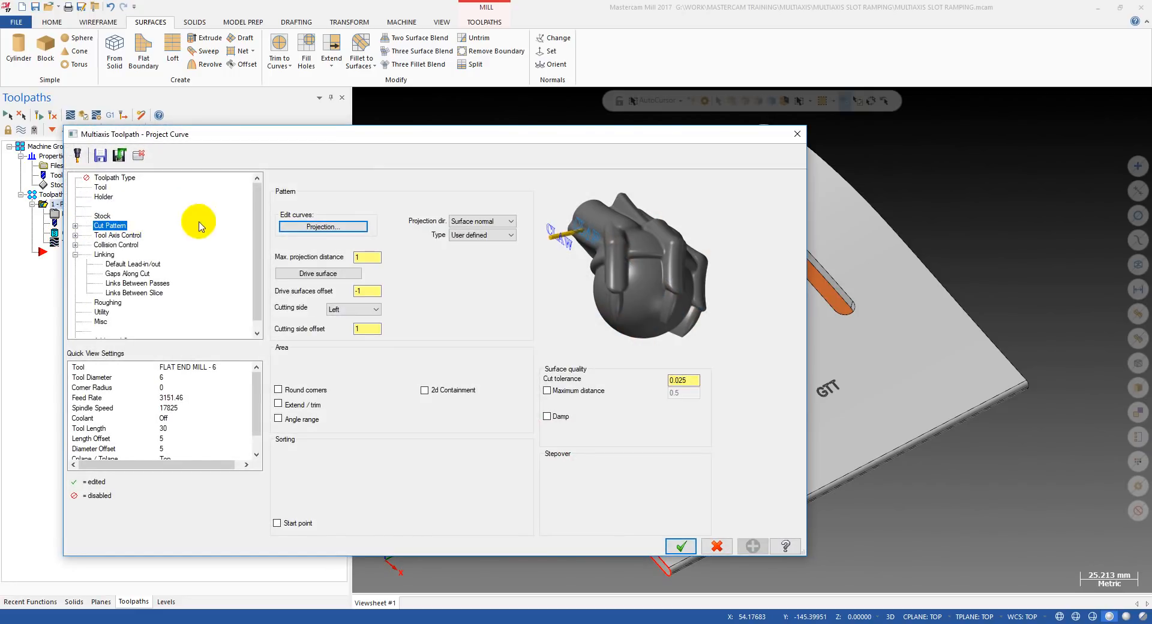
click(324, 228)
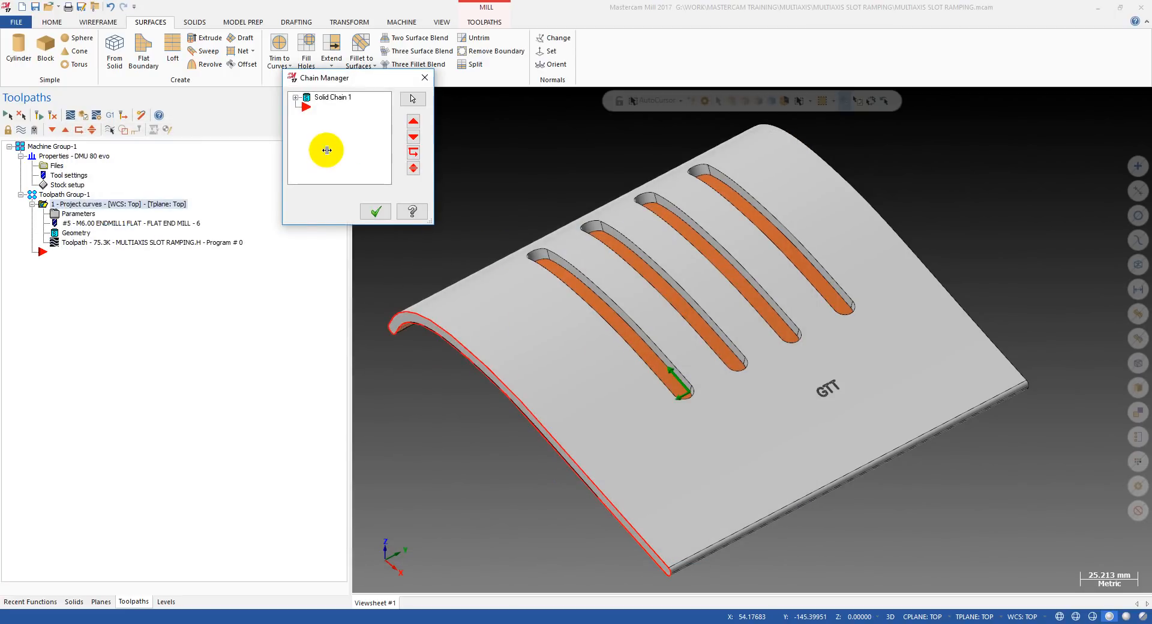
right_click(326, 150)
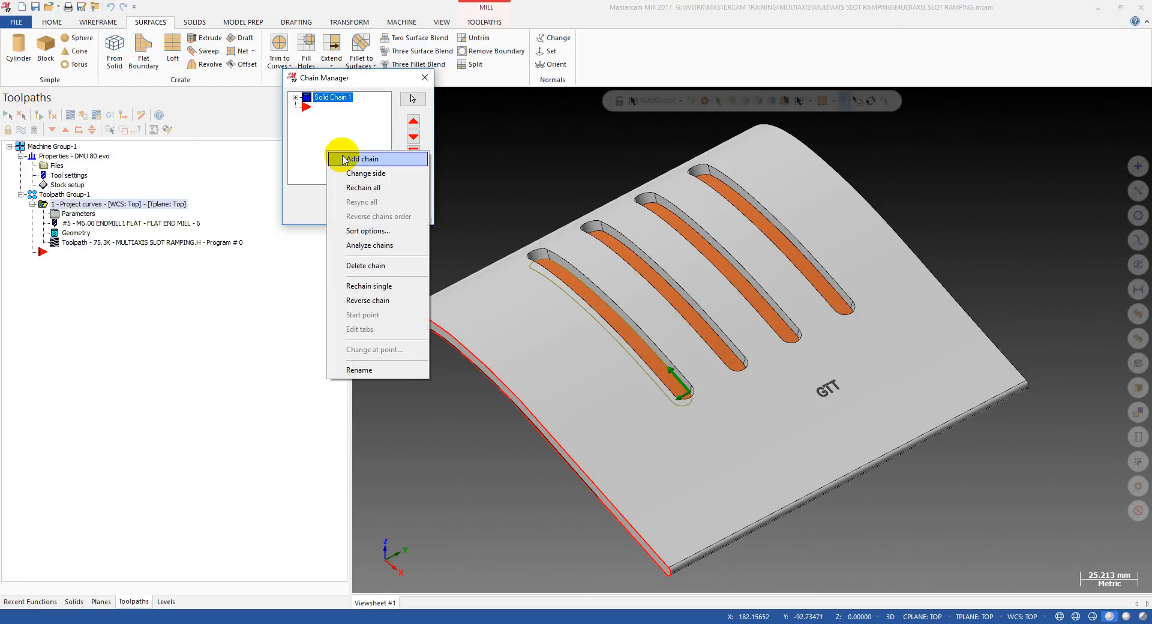
click(344, 159)
scroll(797, 362, up, 2)
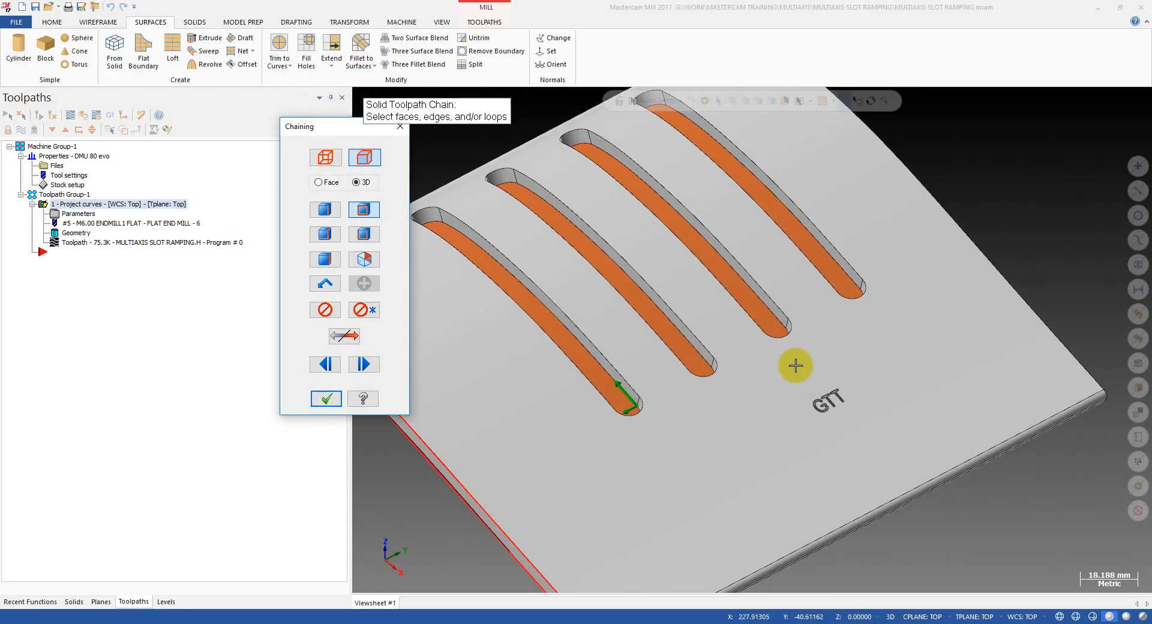
click(698, 361)
click(54, 160)
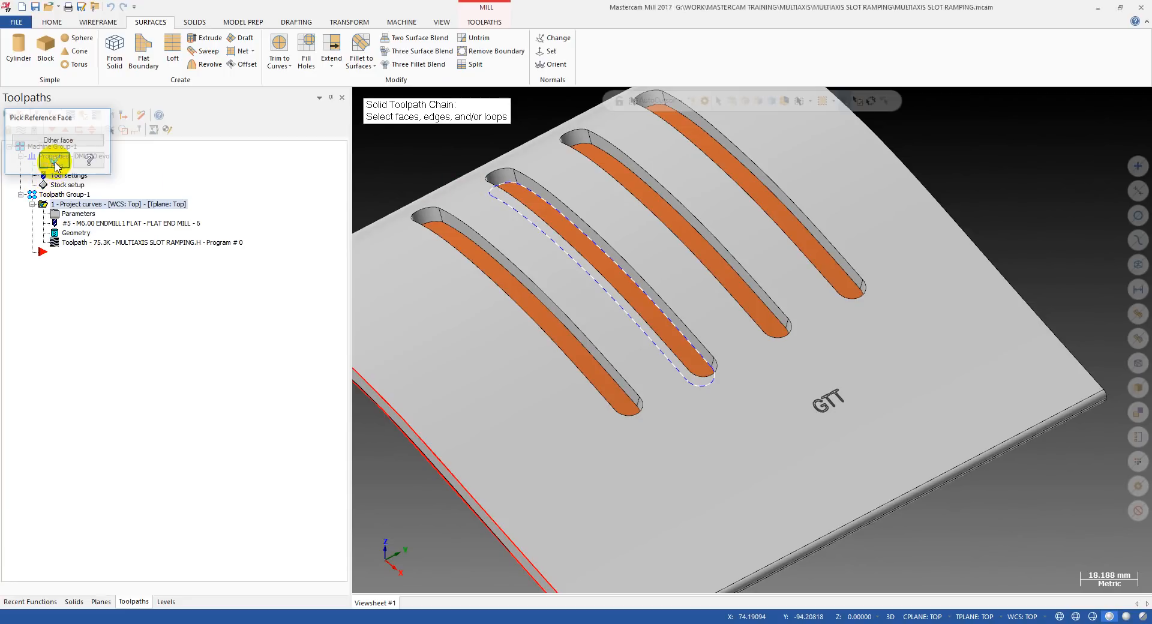
Add the lower edge loops of the remaining two slots to the chains and accept the projection curve selection.
click(768, 313)
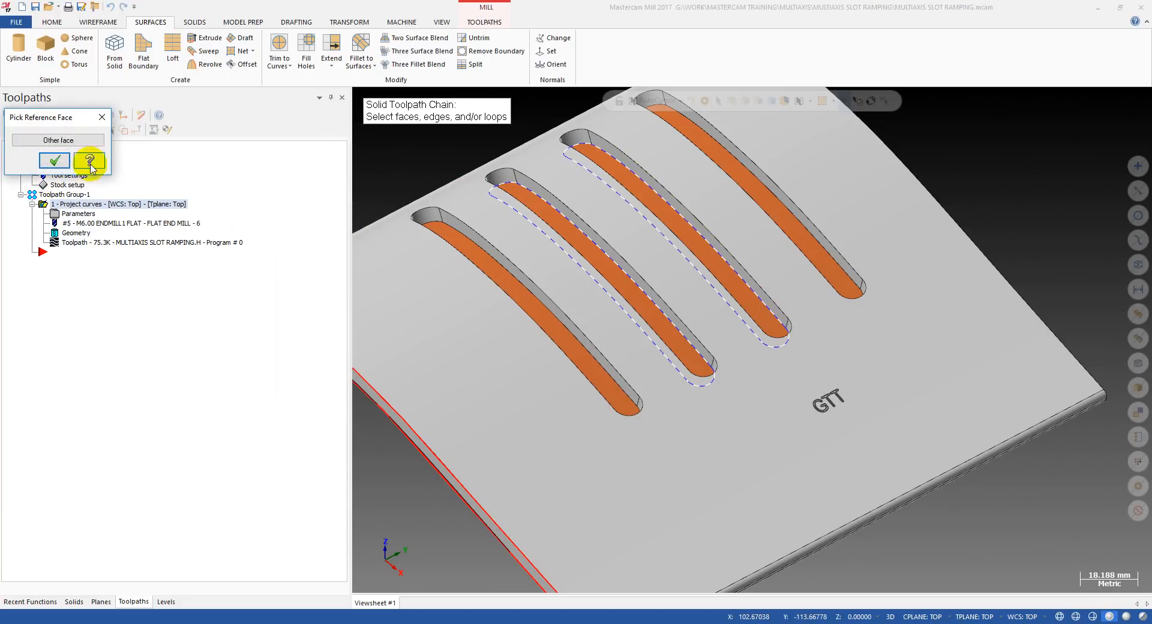
click(54, 160)
click(843, 267)
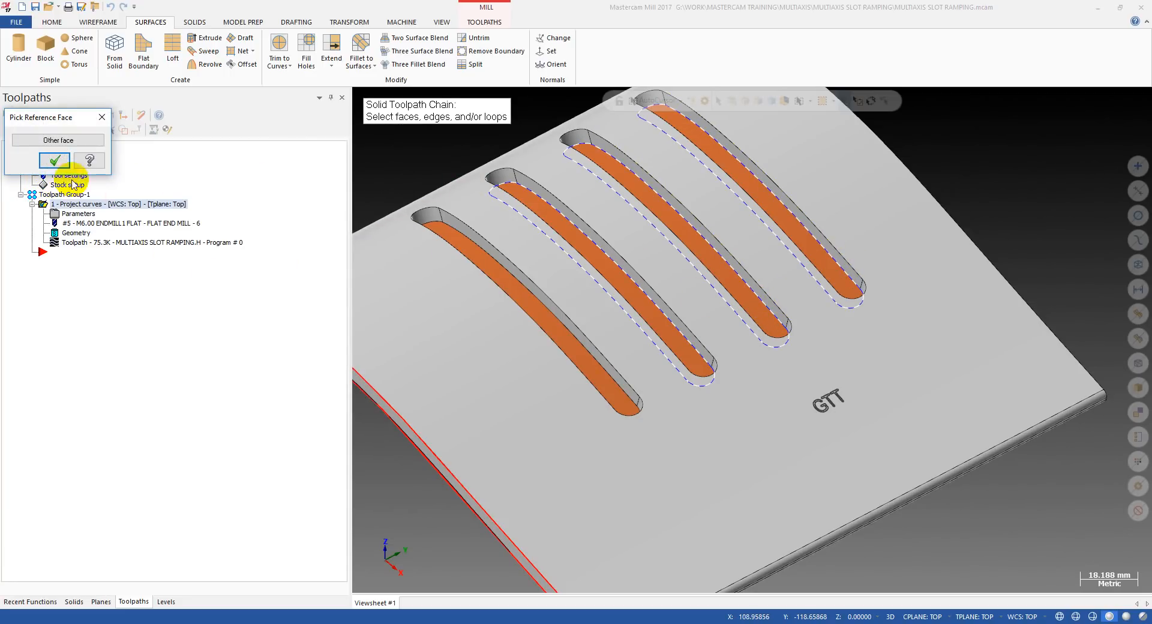
click(54, 160)
click(323, 403)
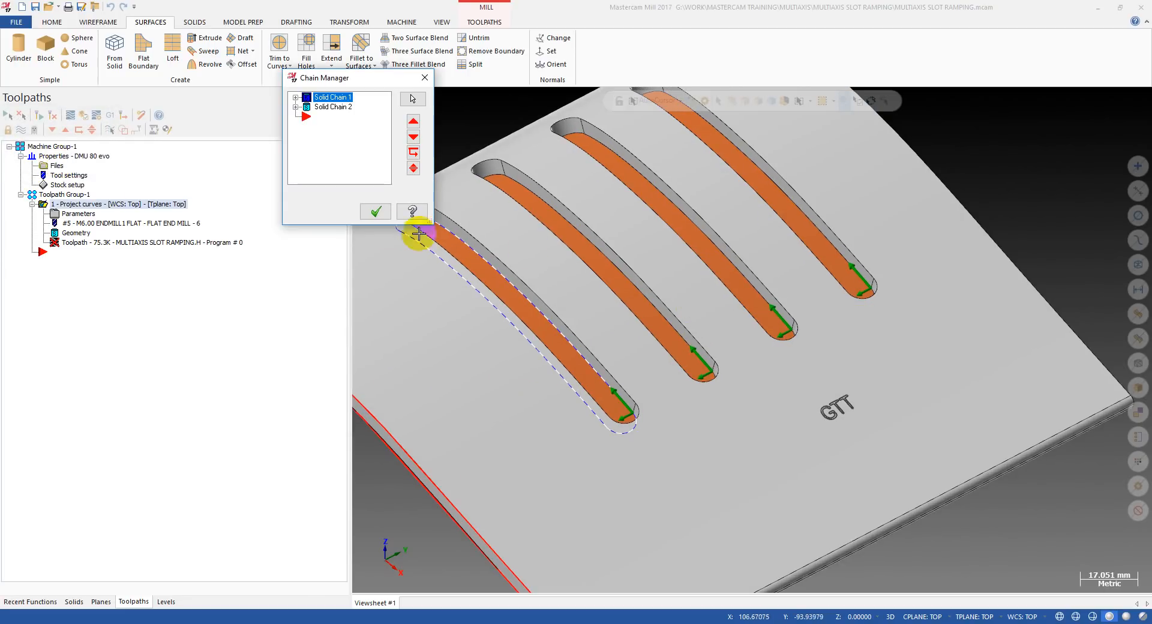
click(376, 211)
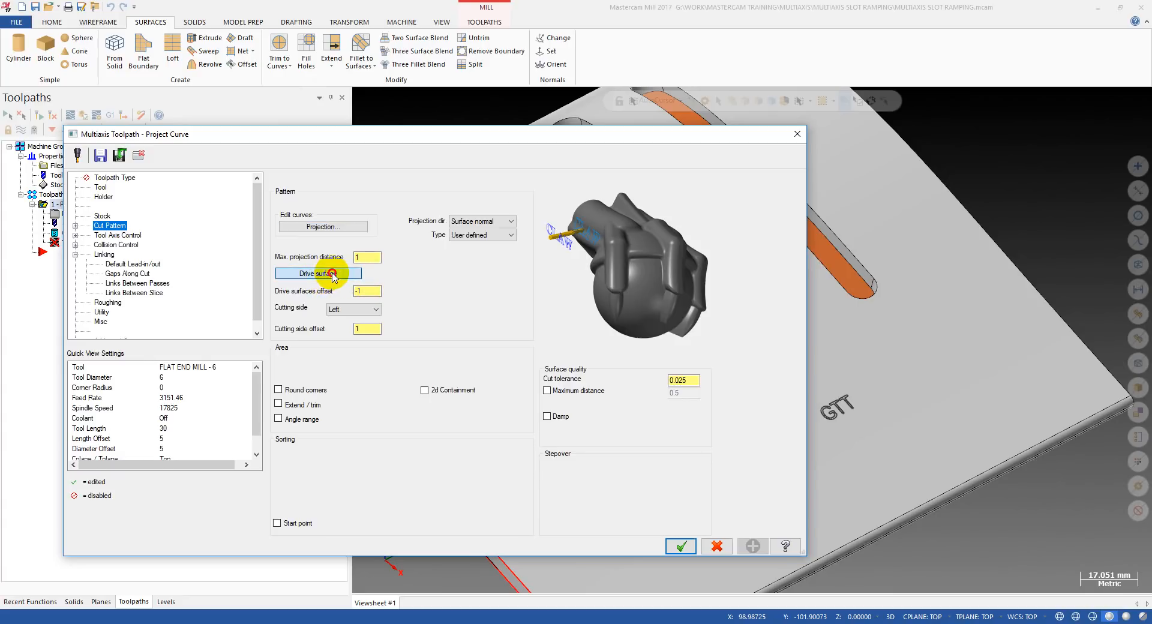
Check and confirm the part's underside surface as the drive surface, accept the parameters, and regenerate the toolpath.
click(332, 274)
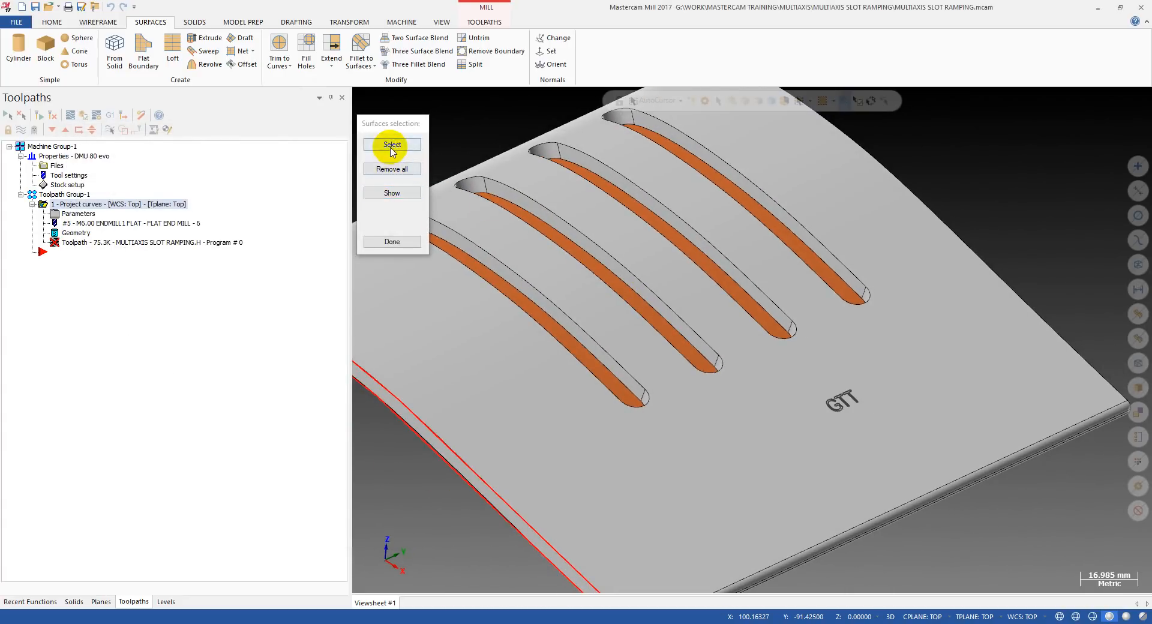
click(392, 145)
middle_drag(597, 298, 690, 216)
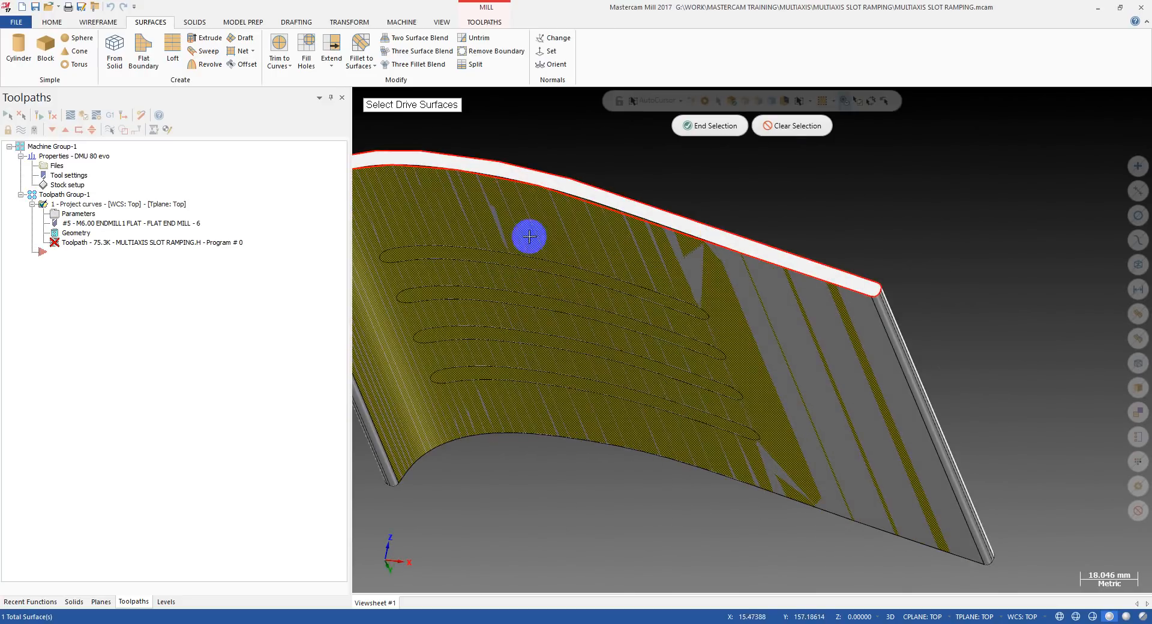
mouse_move(538, 283)
middle_down()
mouse_move(525, 378)
mouse_move(457, 430)
mouse_move(547, 380)
mouse_move(547, 329)
mouse_move(638, 312)
mouse_move(544, 381)
middle_up()
scroll(720, 170, down, 2)
click(712, 123)
click(404, 241)
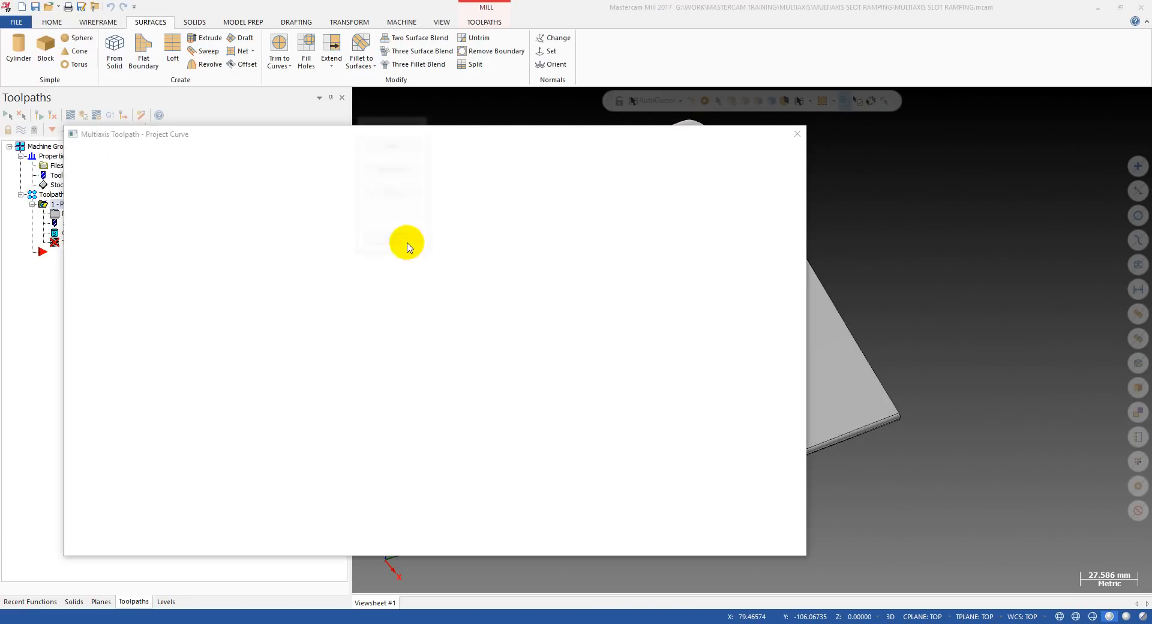
click(680, 546)
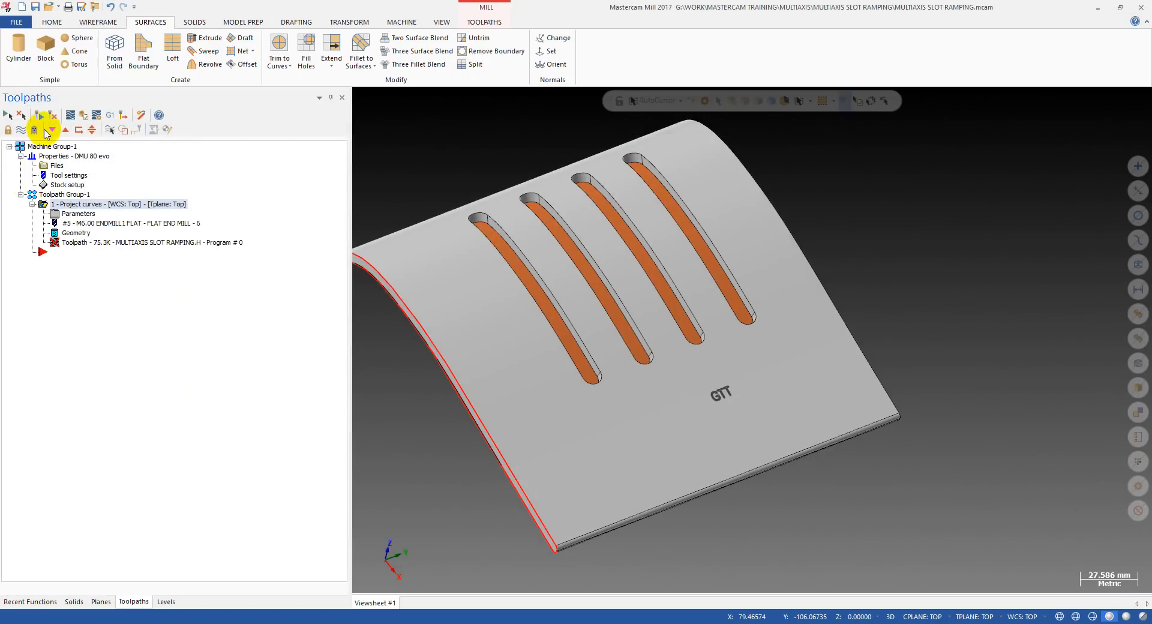
click(39, 116)
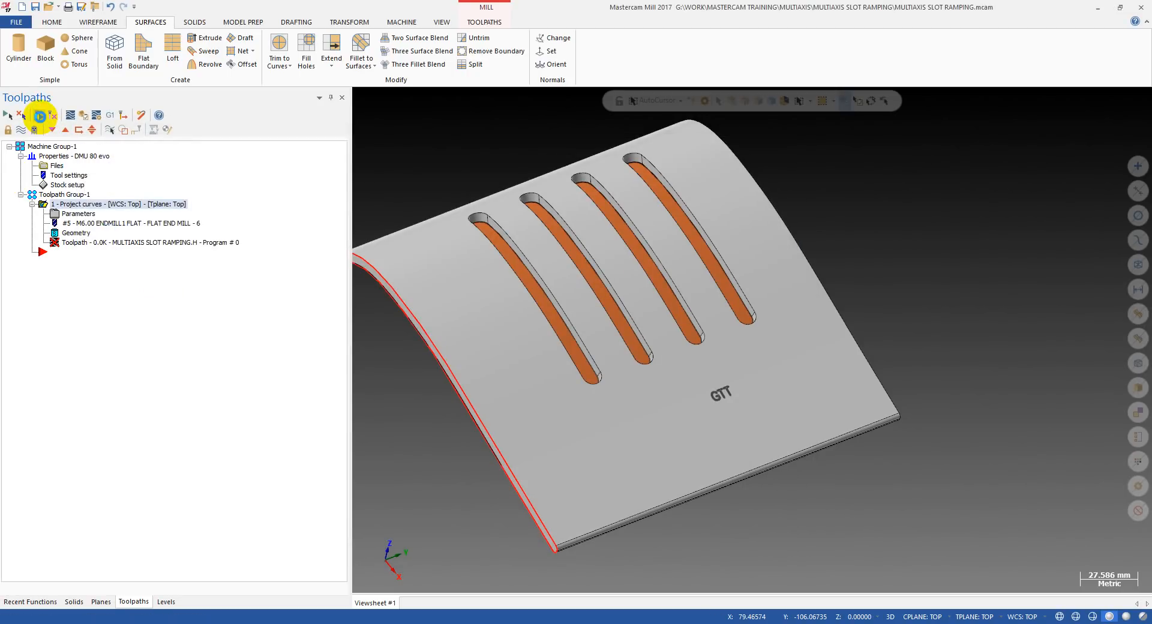
Backplot the regenerated toolpath and check the tool's first passes across the slots.
click(89, 243)
click(539, 100)
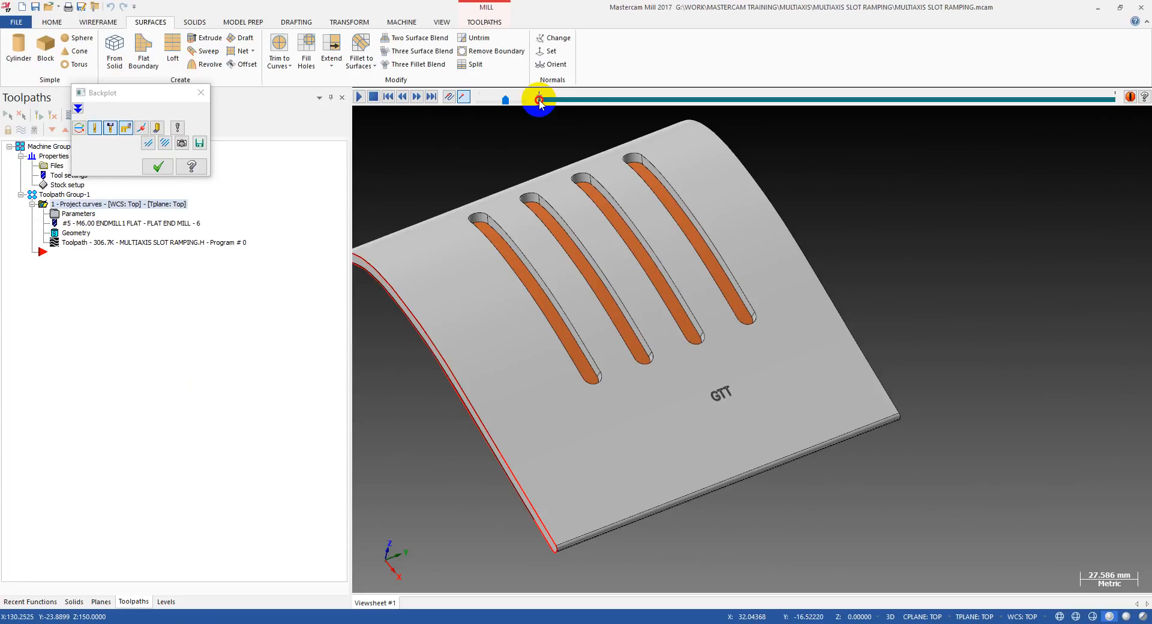
drag(750, 108, 569, 159)
scroll(582, 328, up, 1)
middle_drag(581, 329, 649, 351)
scroll(653, 346, up, 1)
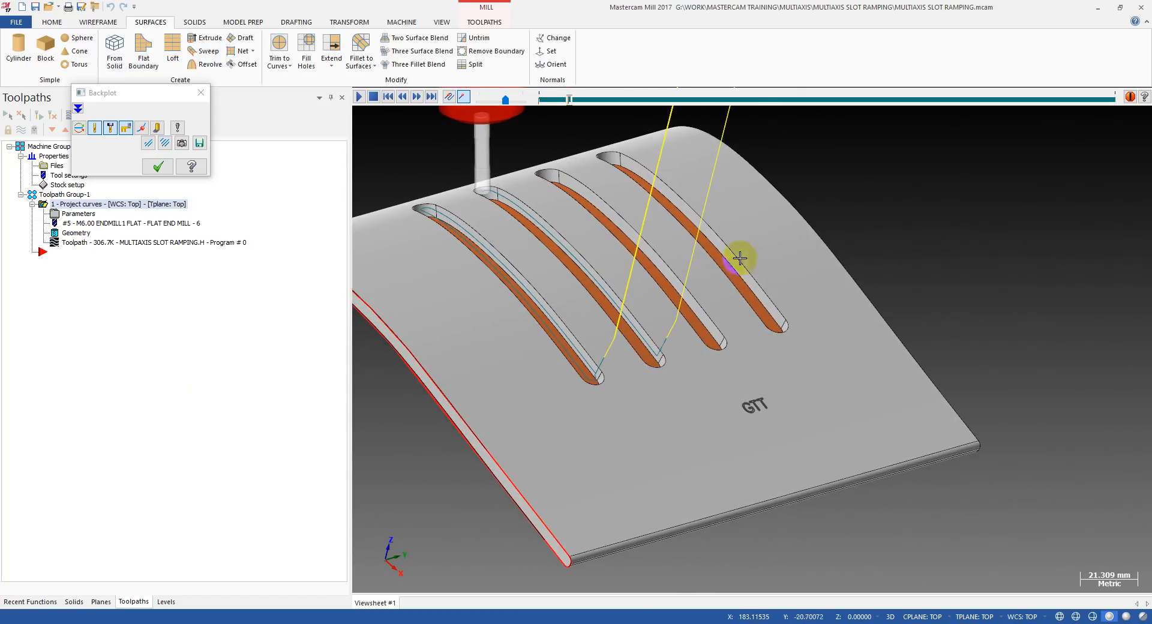
Advance the backplot through further passes to examine the cutting order between slots, replay it, and leave it.
drag(571, 108, 608, 102)
scroll(725, 414, up, 1)
scroll(709, 314, up, 1)
scroll(709, 314, down, 3)
key(Escape)
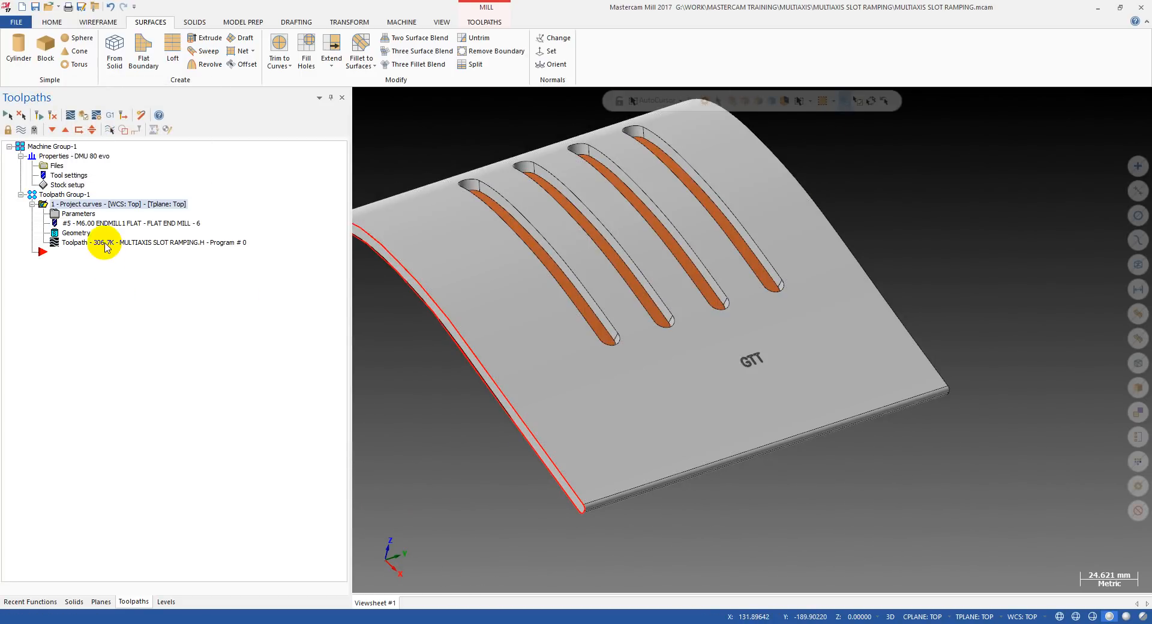
click(103, 243)
drag(538, 97, 947, 120)
key(Escape)
Change the roughing depth cuts to sort by Slices, accept the parameters, and regenerate the toolpath.
click(73, 216)
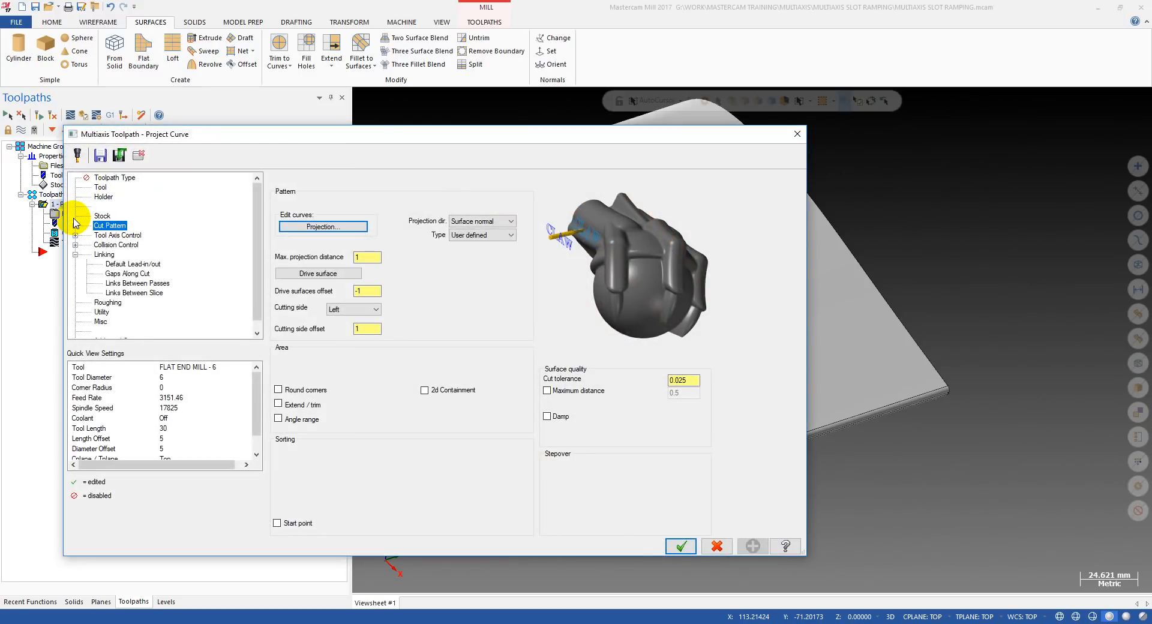
click(108, 303)
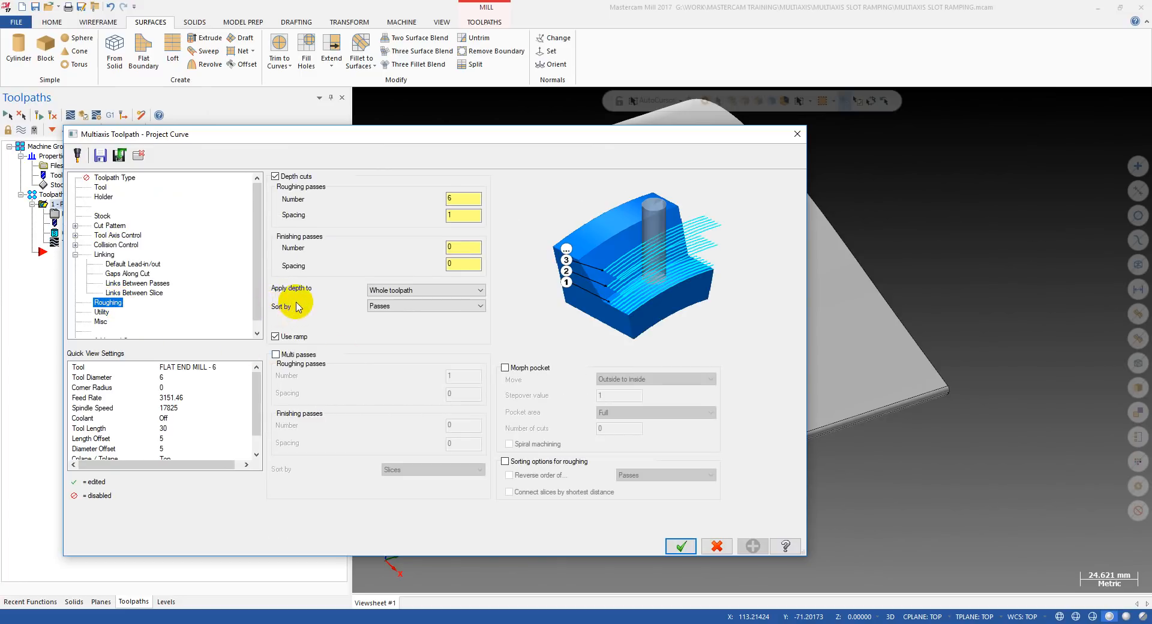
click(391, 307)
click(420, 319)
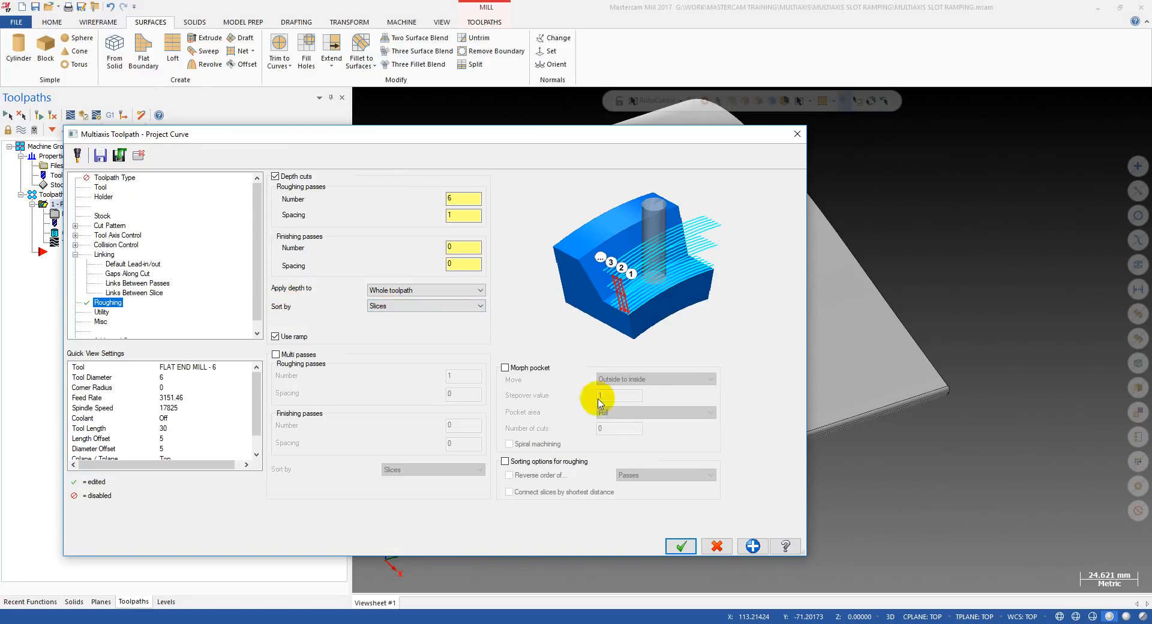
click(681, 546)
click(38, 115)
Backplot the toolpath to its end, checking the slot-by-slot machining order from several angles, and leave the backplot.
click(67, 243)
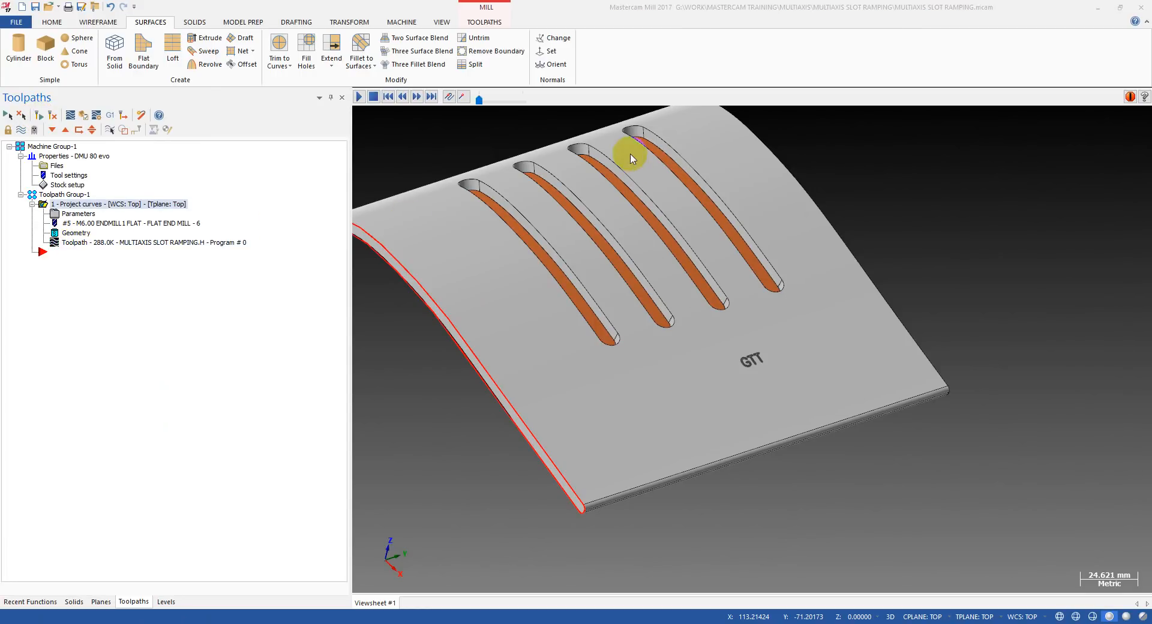
drag(542, 102, 713, 117)
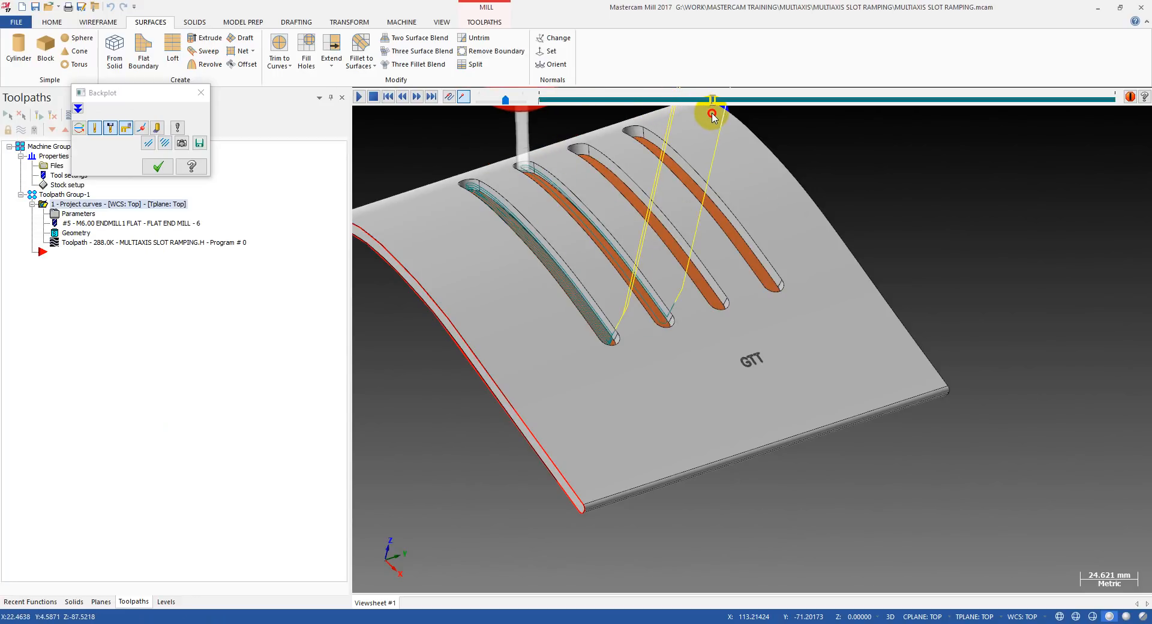
middle_drag(649, 283, 647, 241)
drag(713, 101, 1150, 130)
scroll(622, 409, down, 3)
scroll(665, 323, up, 3)
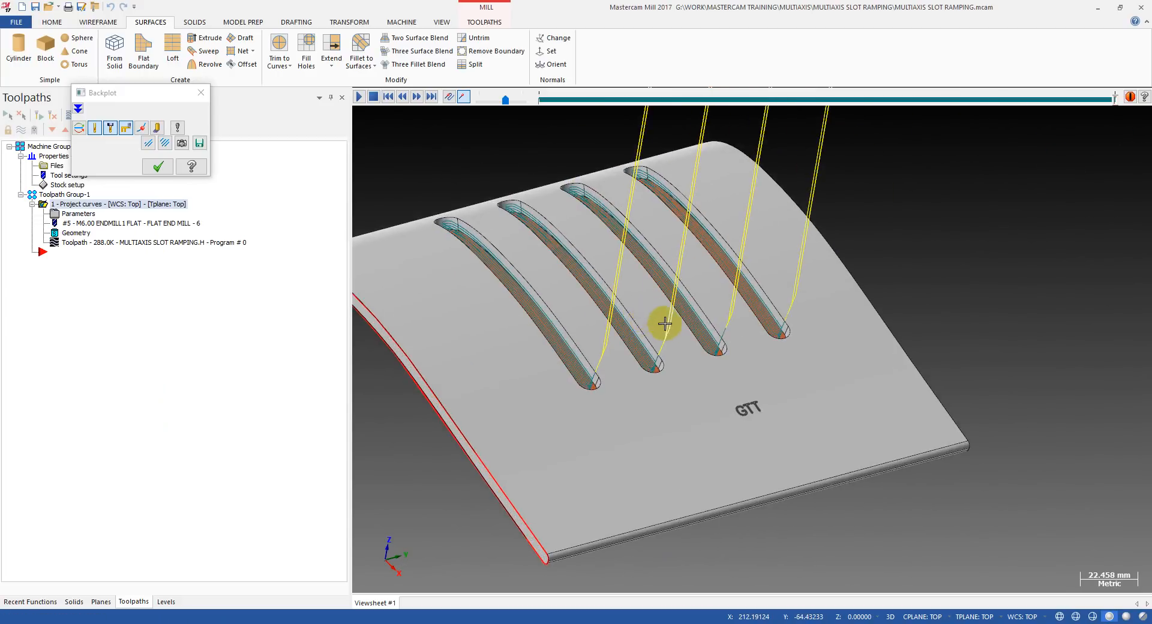
mouse_move(738, 308)
middle_down()
mouse_move(894, 282)
mouse_move(804, 305)
mouse_move(638, 301)
mouse_move(578, 278)
mouse_move(599, 260)
mouse_move(636, 273)
mouse_move(748, 342)
middle_up()
key(Escape)
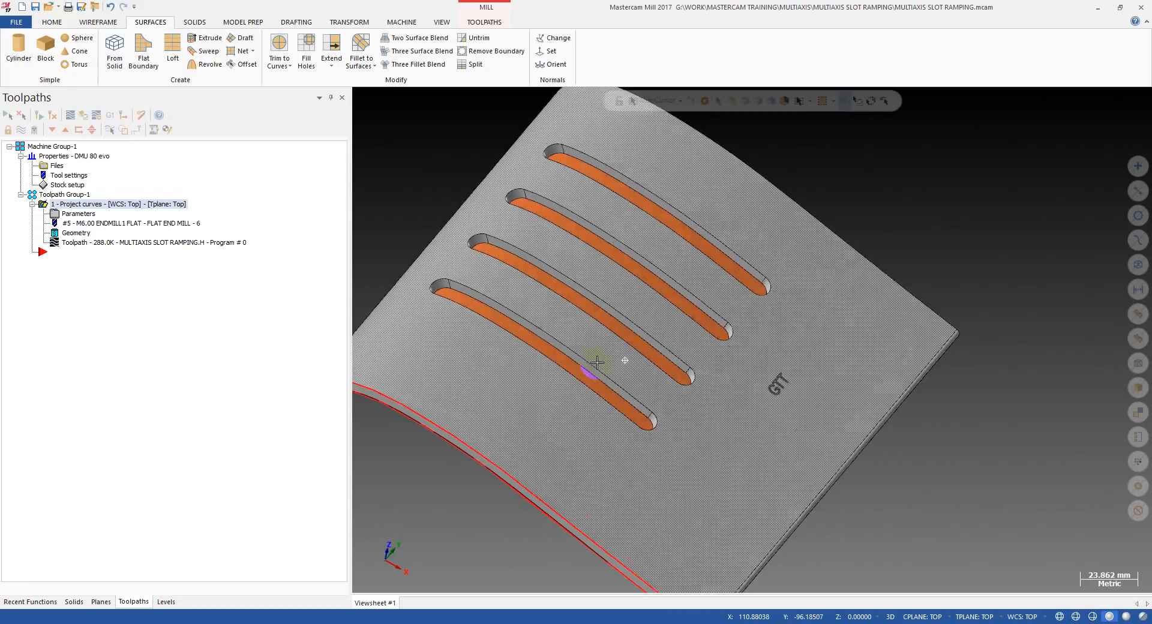
Examine the underside drive surface and check its normal direction from both sides using the Change Normal command.
middle_drag(597, 362, 577, 363)
scroll(576, 363, down, 1)
scroll(619, 399, down, 4)
scroll(624, 405, up, 1)
middle_drag(624, 404, 607, 426)
middle_drag(450, 360, 599, 373)
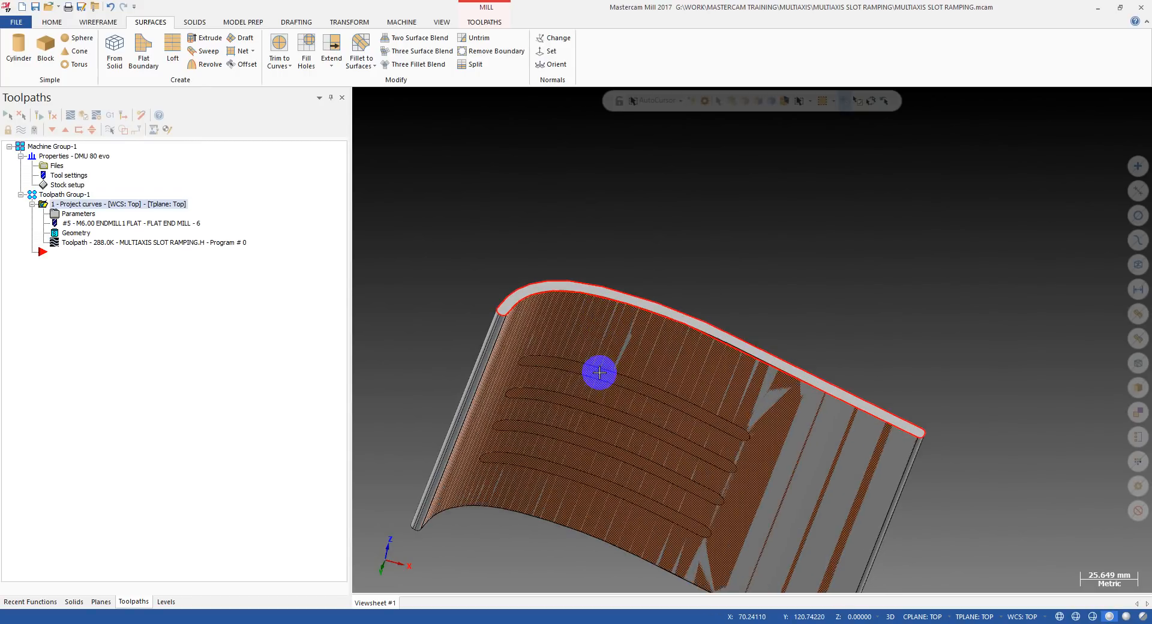
click(546, 40)
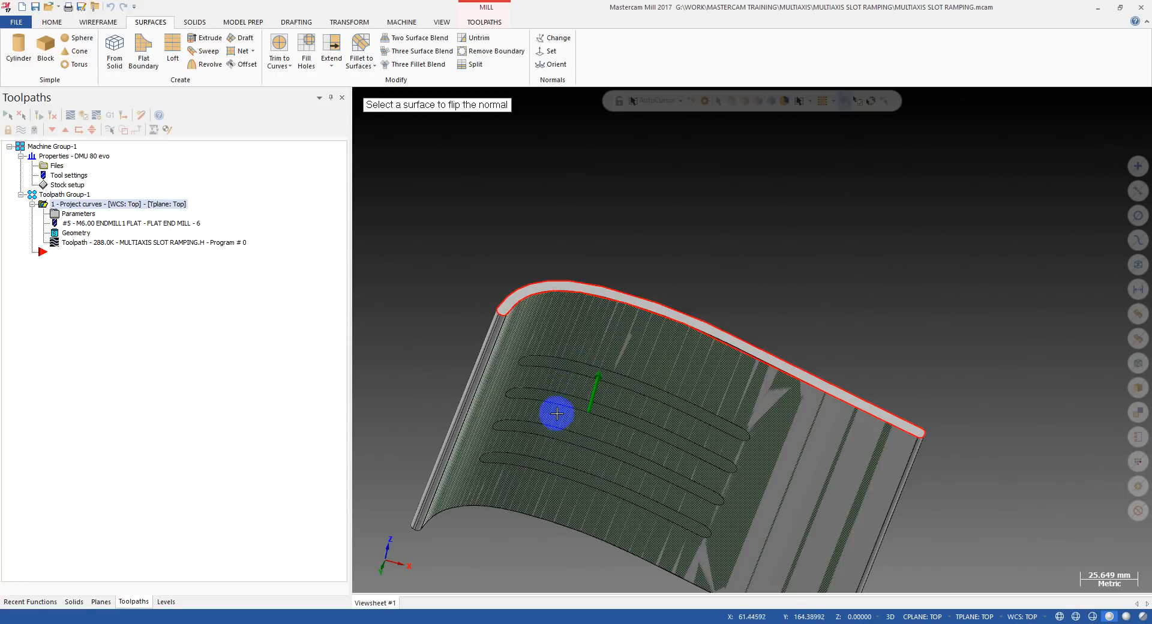
middle_drag(594, 333, 550, 437)
scroll(586, 244, up, 3)
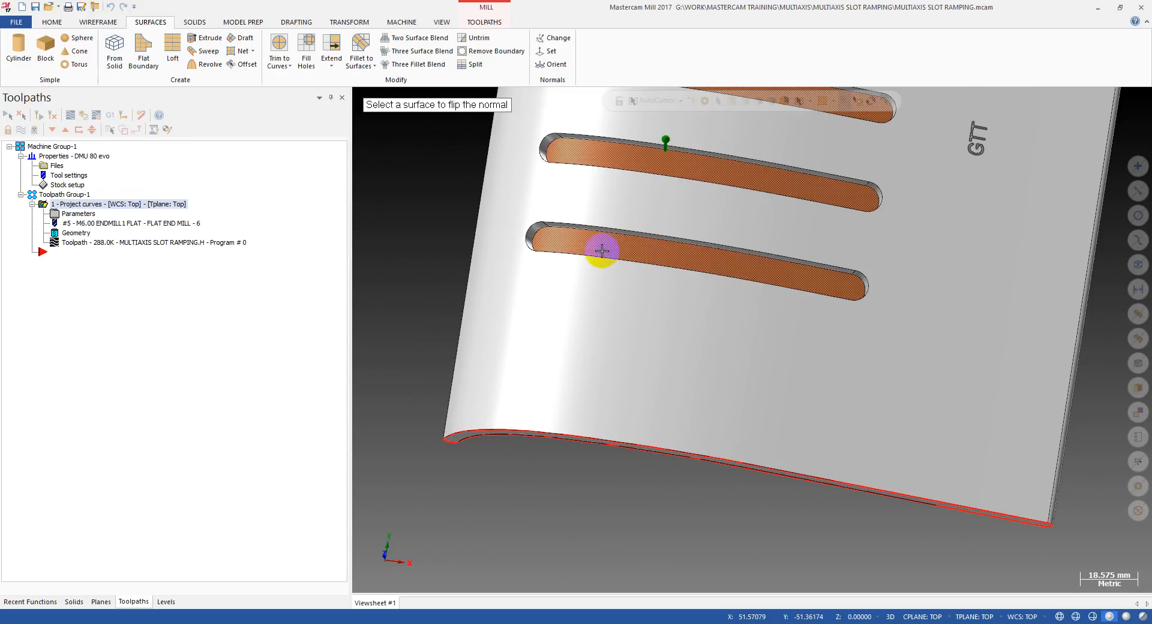
scroll(549, 294, down, 3)
scroll(648, 253, up, 2)
key(Escape)
scroll(475, 370, down, 3)
middle_drag(495, 337, 476, 262)
scroll(566, 251, up, 2)
middle_drag(524, 324, 568, 305)
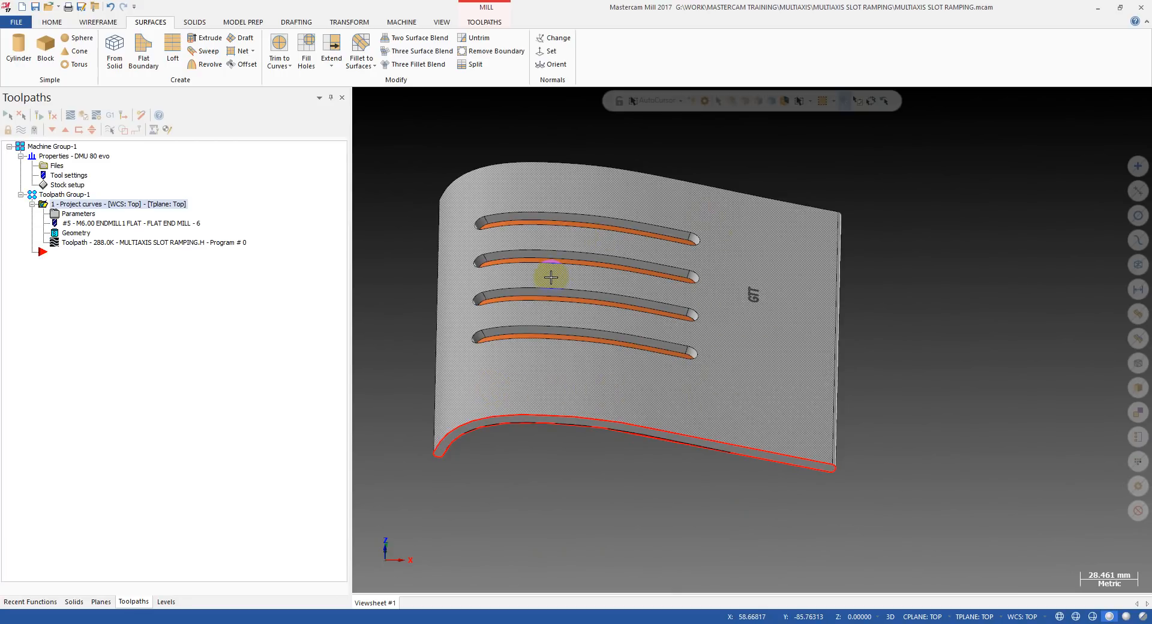
Examine the underside face beneath the four slots as the source face for the From Solid surface command.
middle_drag(527, 331, 550, 214)
scroll(553, 355, up, 5)
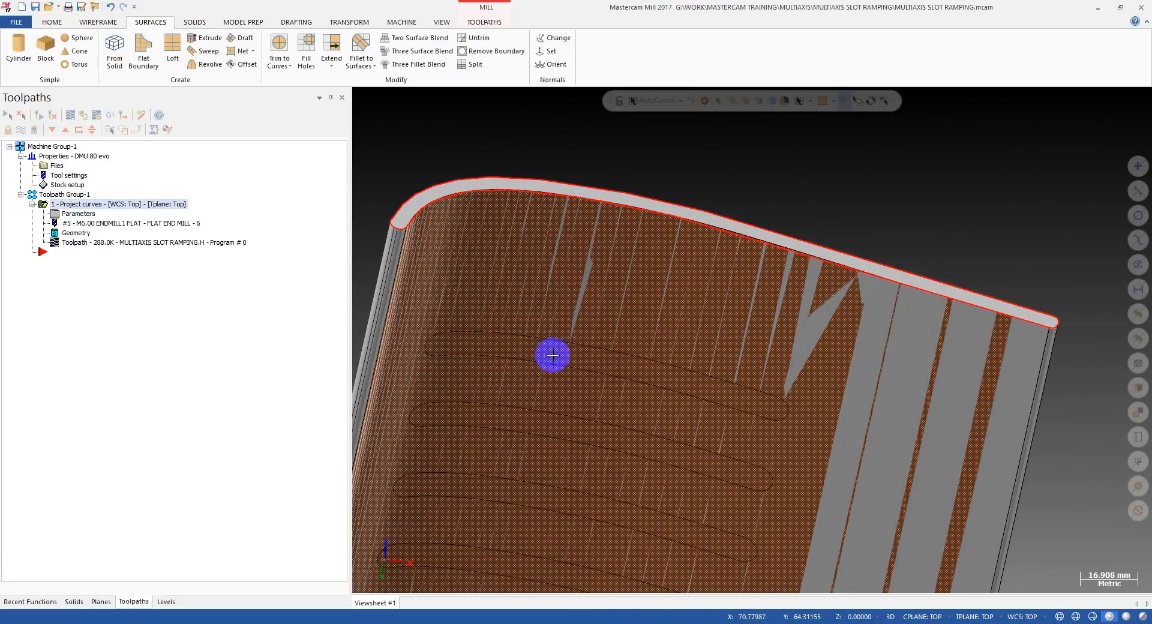
click(505, 347)
scroll(612, 302, down, 5)
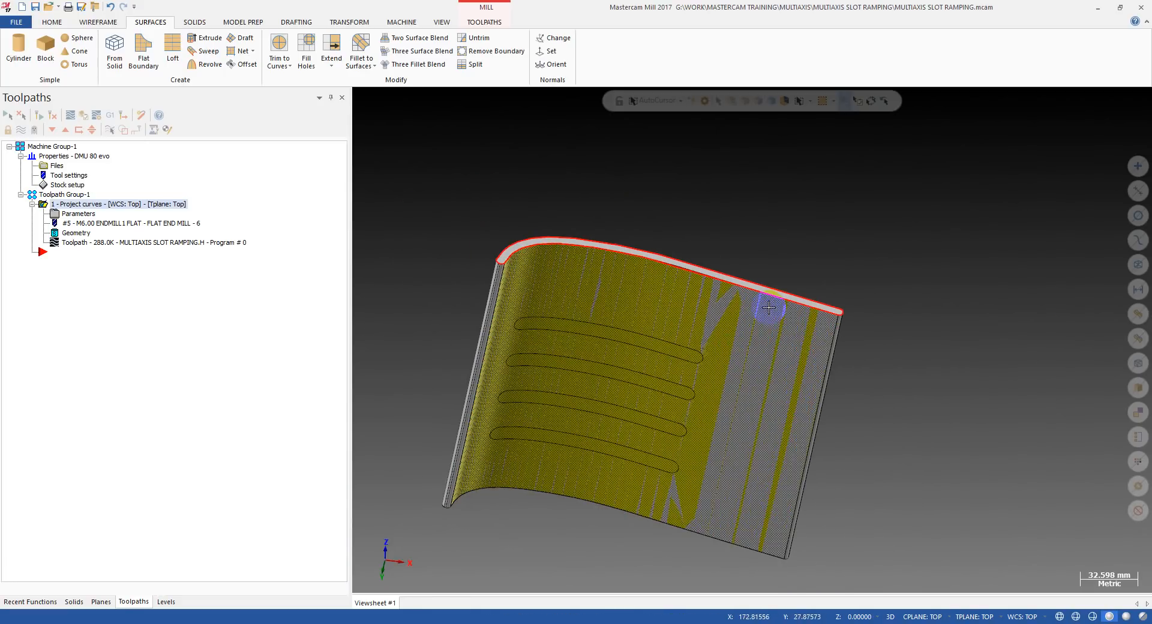
click(114, 49)
scroll(594, 337, up, 3)
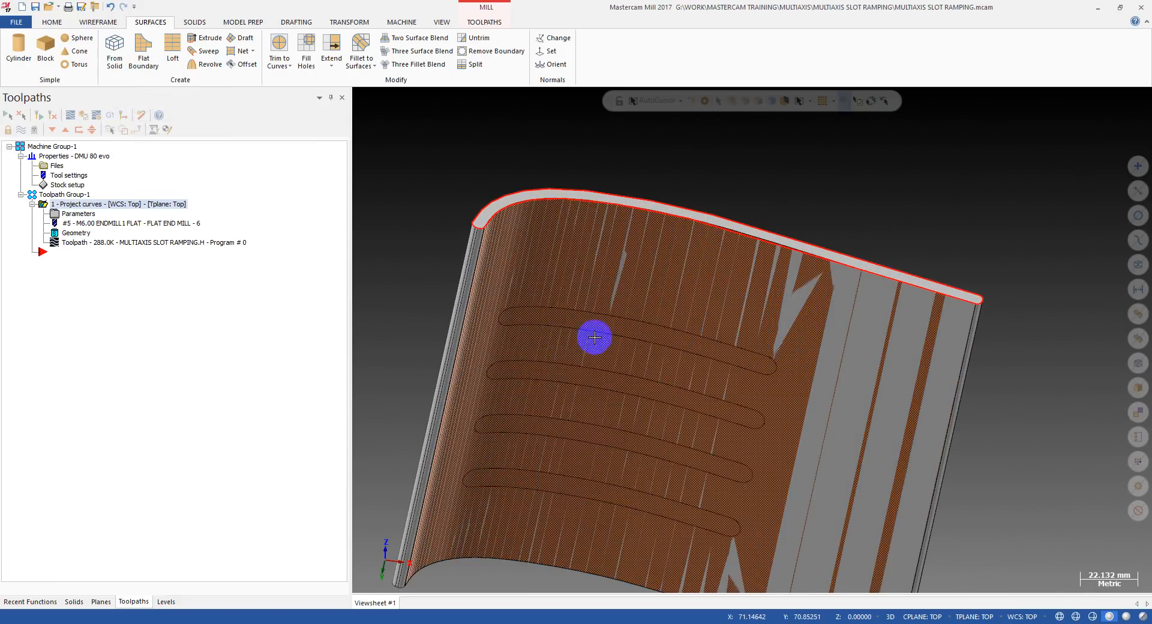
click(593, 324)
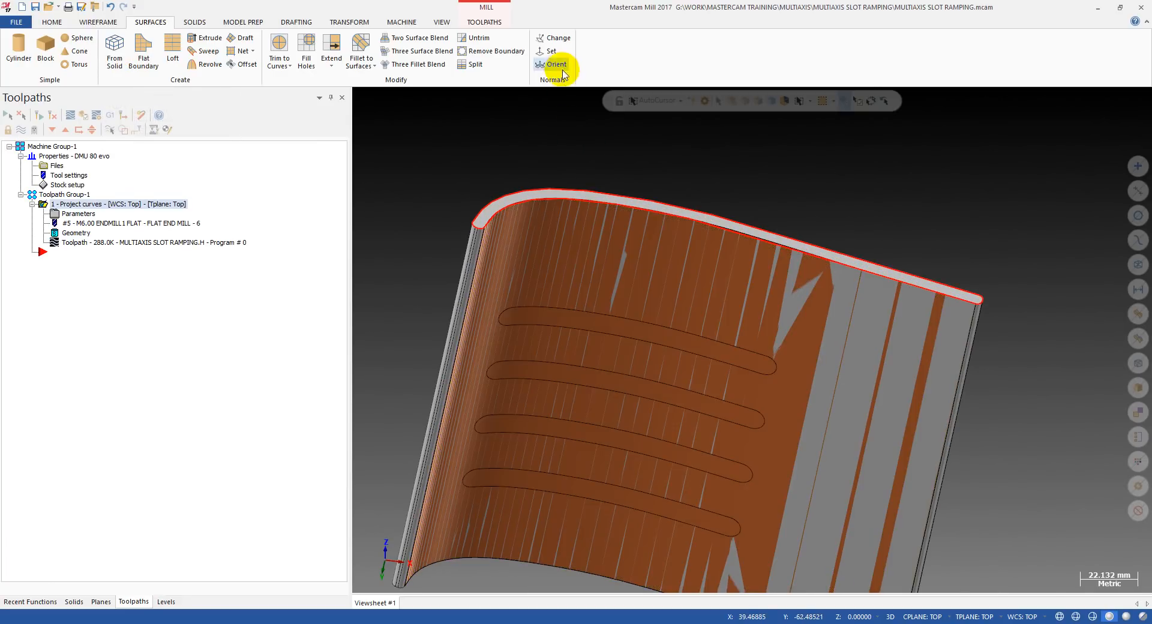
Review the Change Normal command for the drive surface, leave it, and inspect the slots from the part's outer side.
click(553, 43)
middle_drag(565, 142, 607, 237)
scroll(602, 305, up, 2)
key(Escape)
key(alt+1)
mouse_move(555, 311)
middle_down()
mouse_move(657, 269)
mouse_move(588, 267)
middle_up()
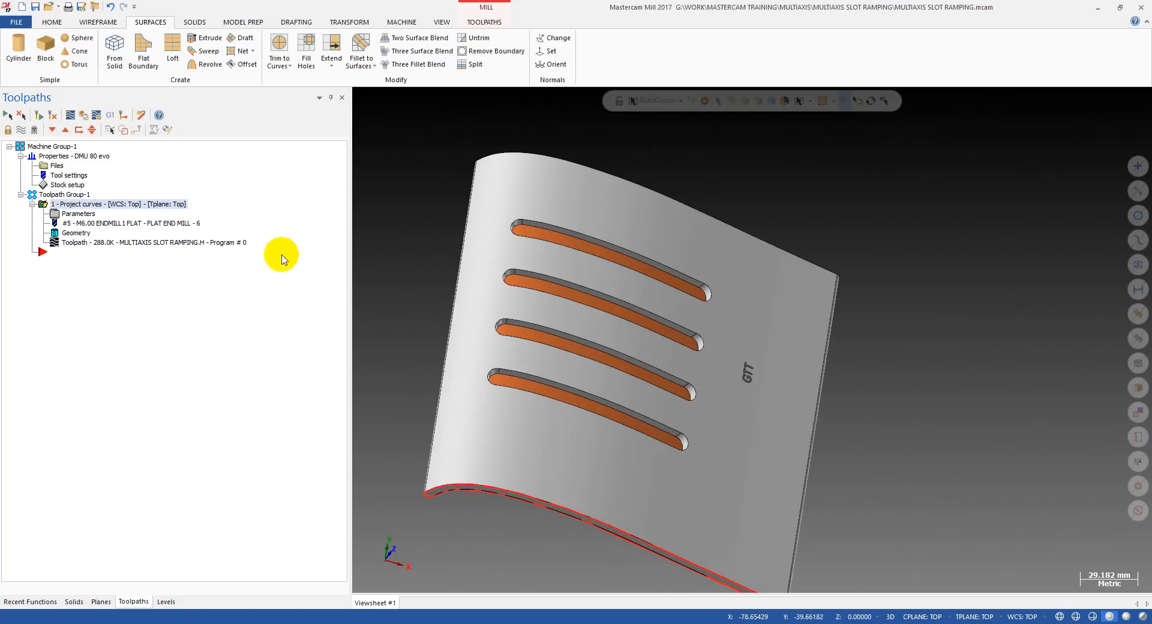
Verify the Project curves operation in Mastercam Simulator, stepping back and forward through the first slot's ramping moves.
click(95, 116)
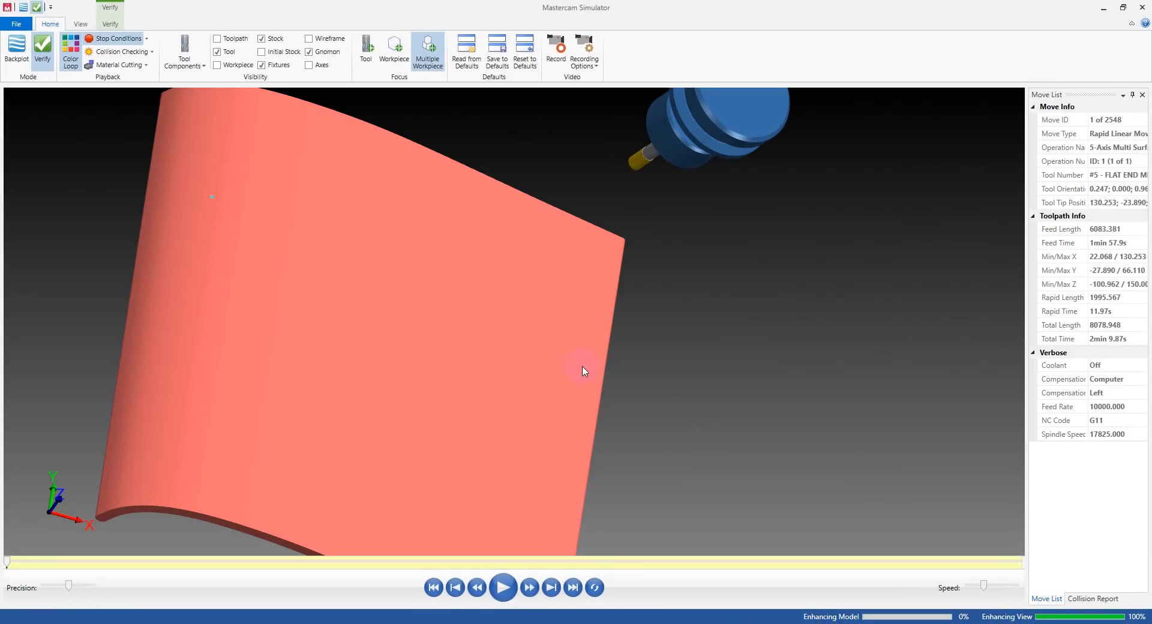
mouse_move(546, 387)
middle_down()
mouse_move(545, 317)
mouse_move(522, 316)
mouse_move(463, 372)
mouse_move(522, 340)
mouse_move(484, 316)
mouse_move(475, 342)
mouse_move(518, 335)
mouse_move(460, 335)
mouse_move(541, 369)
middle_up()
scroll(541, 369, up, 8)
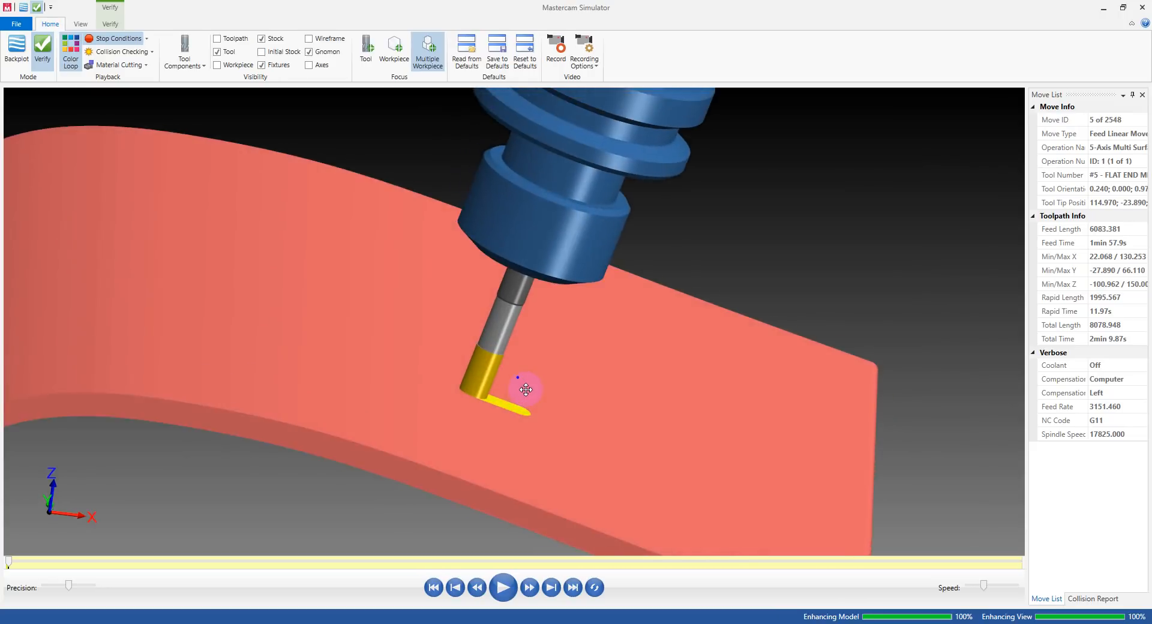
key(b)
key(b)
key(b)
key(s)
key(s)
key(s)
key(s)
key(s)
key(s)
key(s)
key(s)
key(s)
key(s)
middle_drag(520, 385, 390, 386)
middle_drag(428, 368, 496, 389)
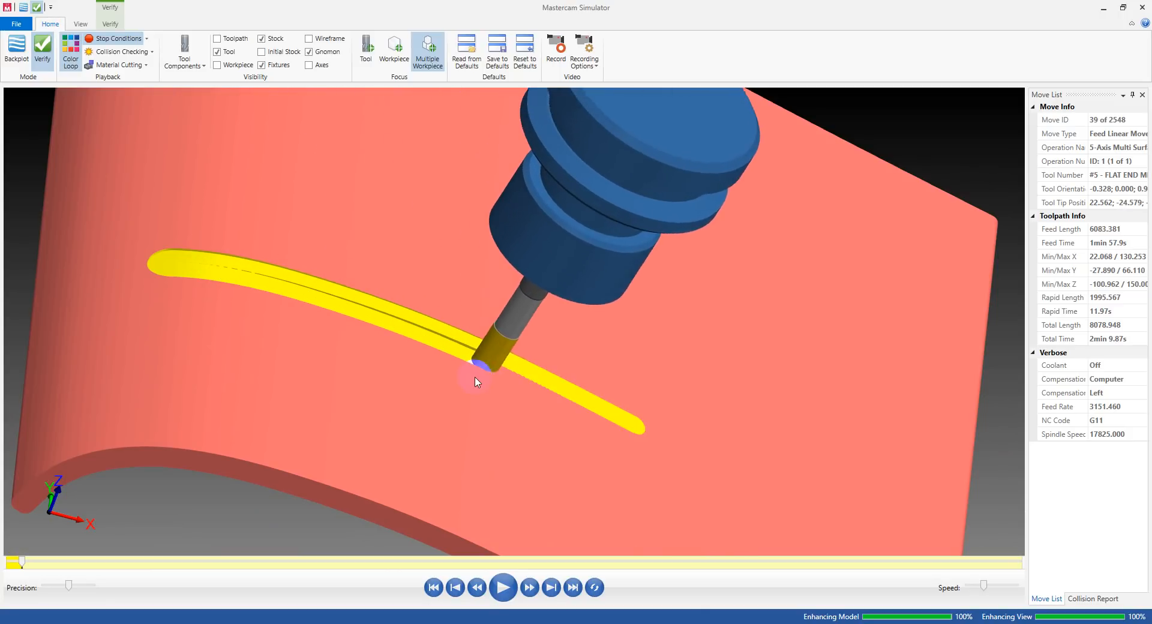
Play the verification through to the end, inspect the machined slots from above, and close the simulator.
click(503, 587)
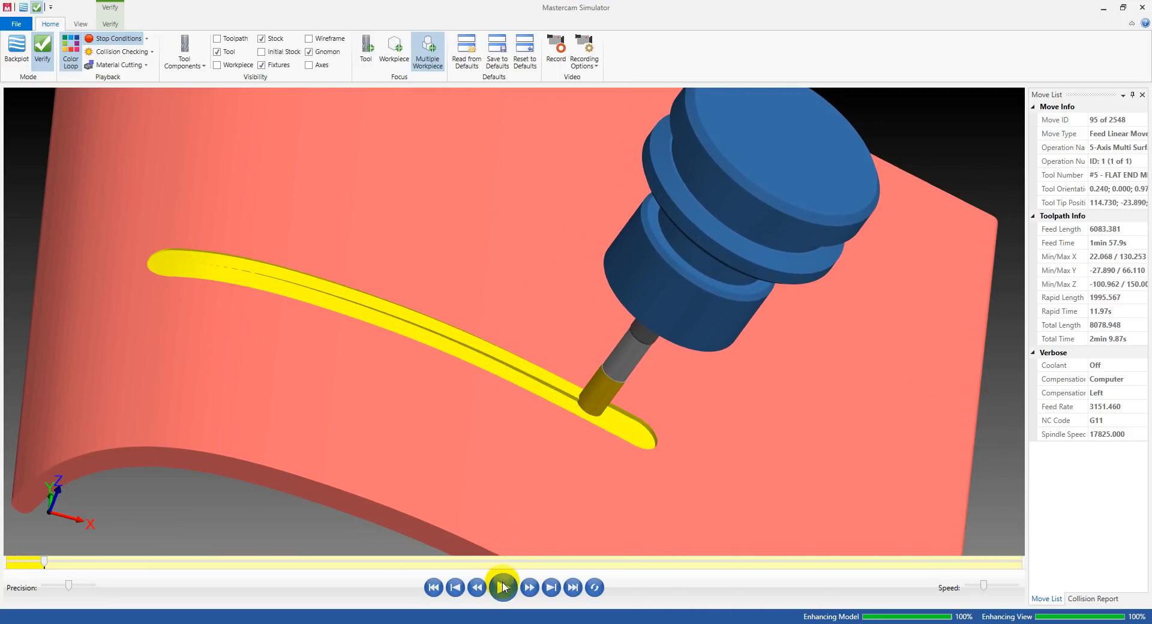
scroll(440, 326, down, 3)
middle_drag(440, 326, 406, 326)
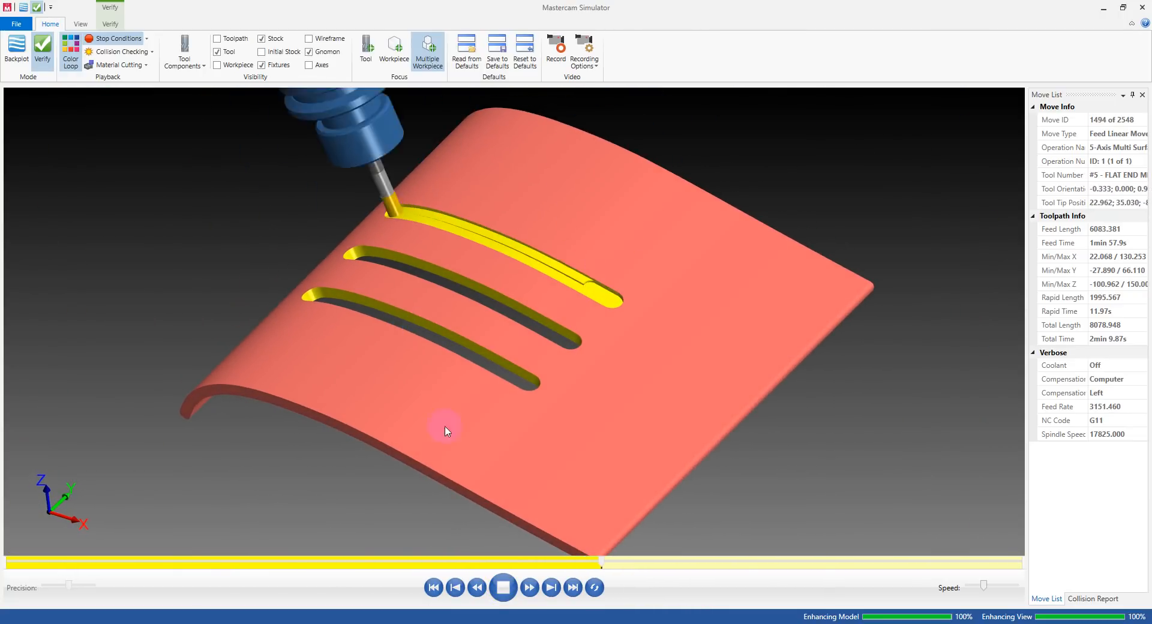
middle_drag(532, 290, 916, 127)
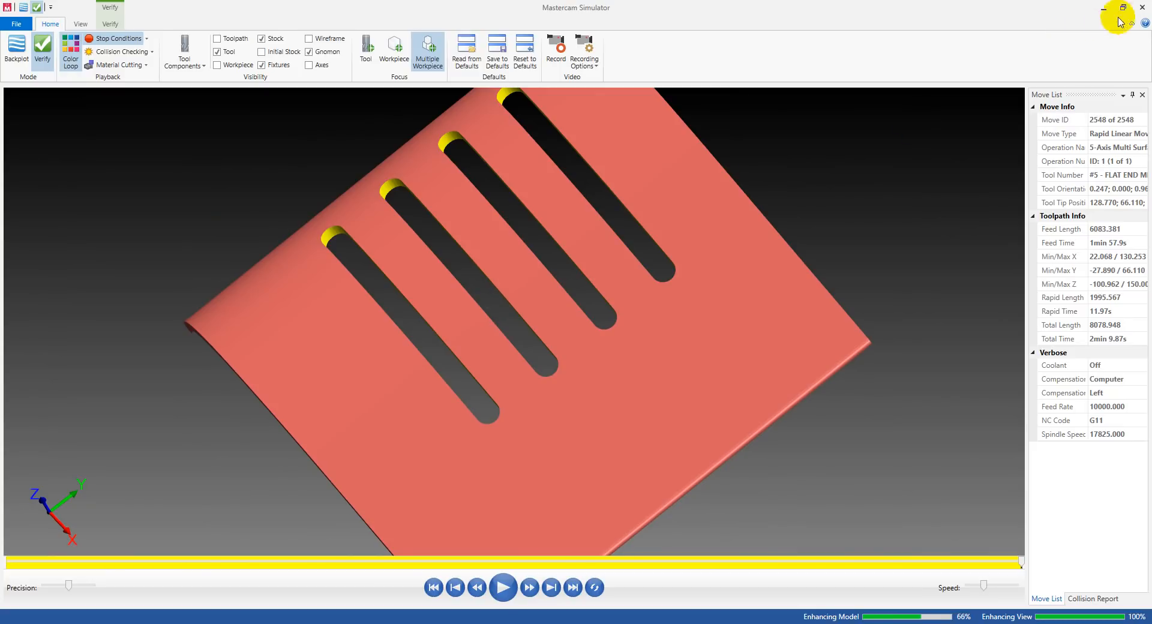
click(1141, 8)
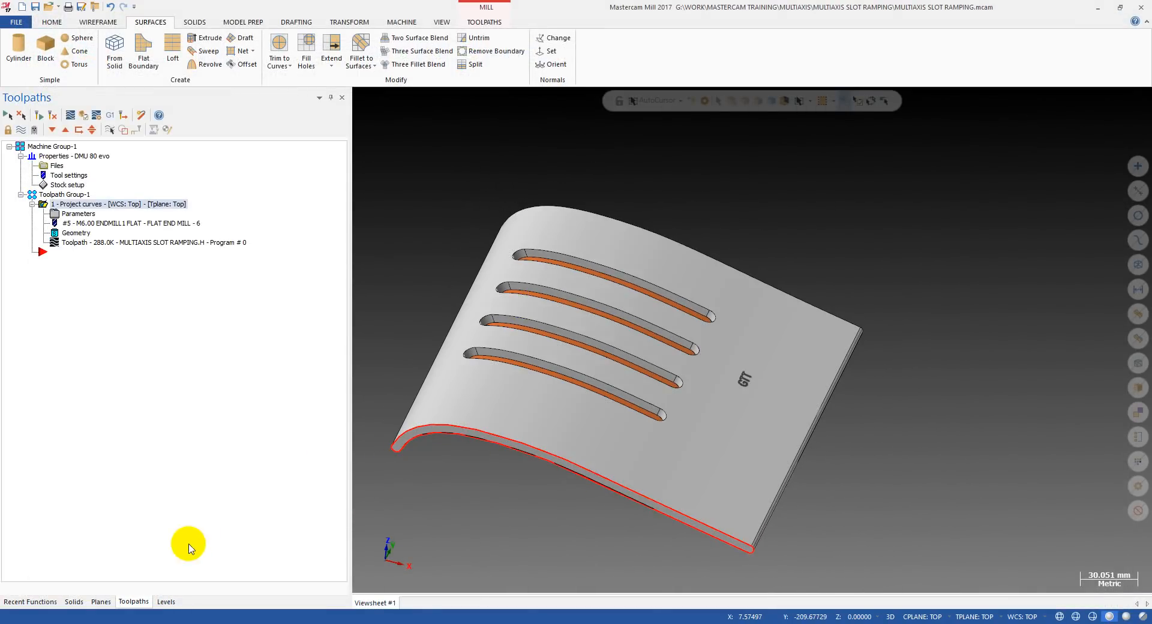
Show only the stock level to inspect the unslotted stock, and switch the display back to level 1 alone.
click(159, 601)
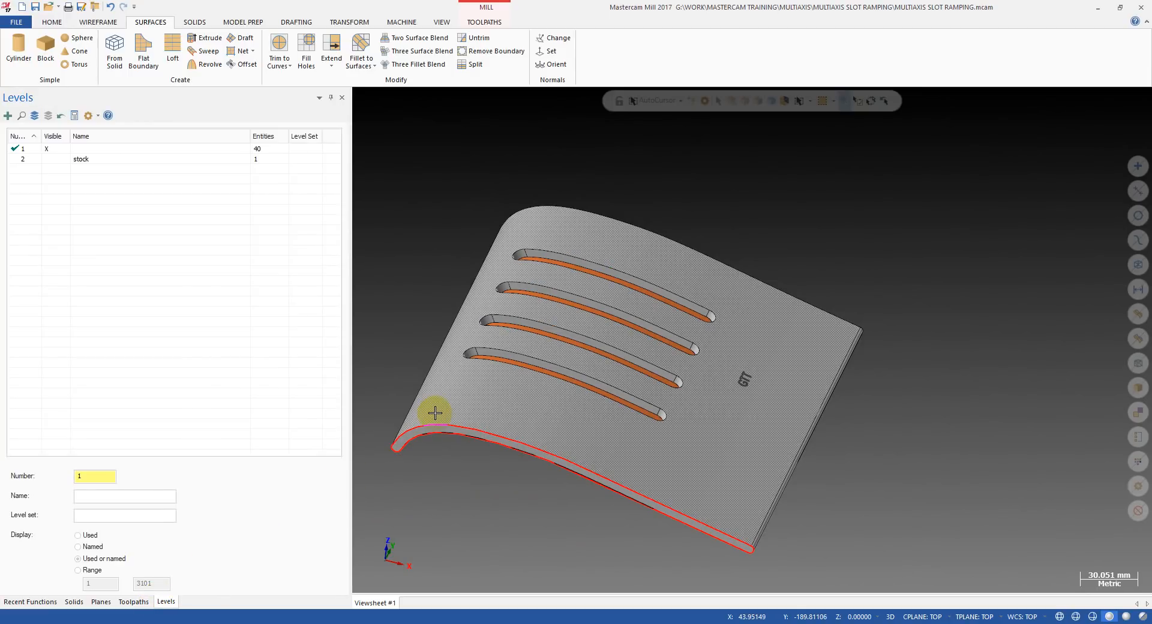
click(52, 148)
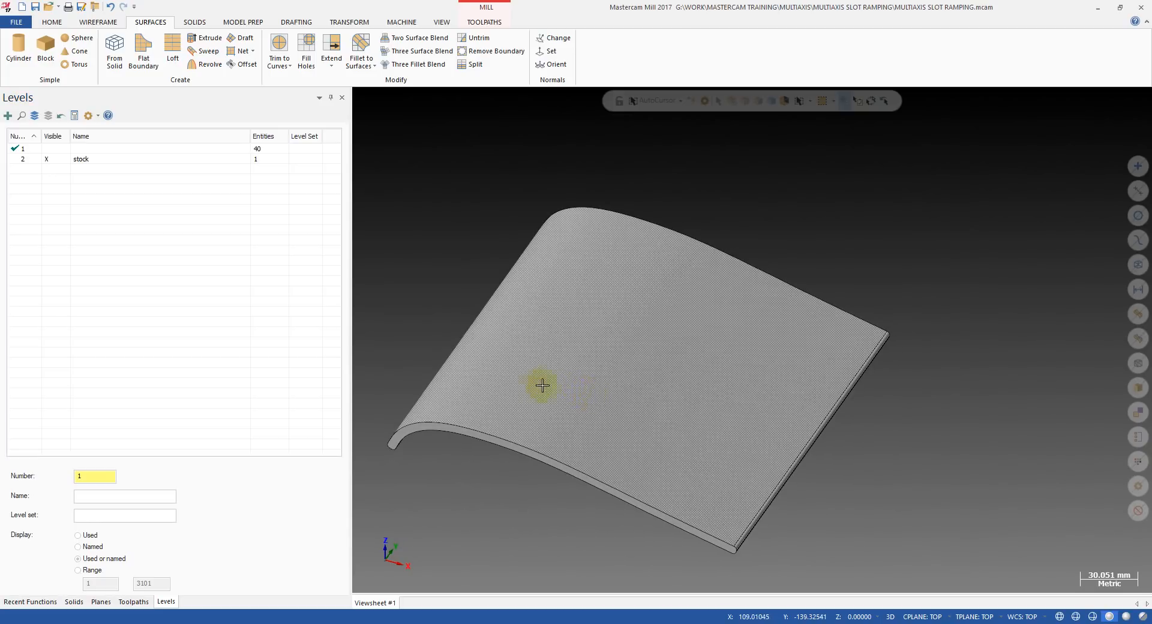
click(48, 159)
click(48, 148)
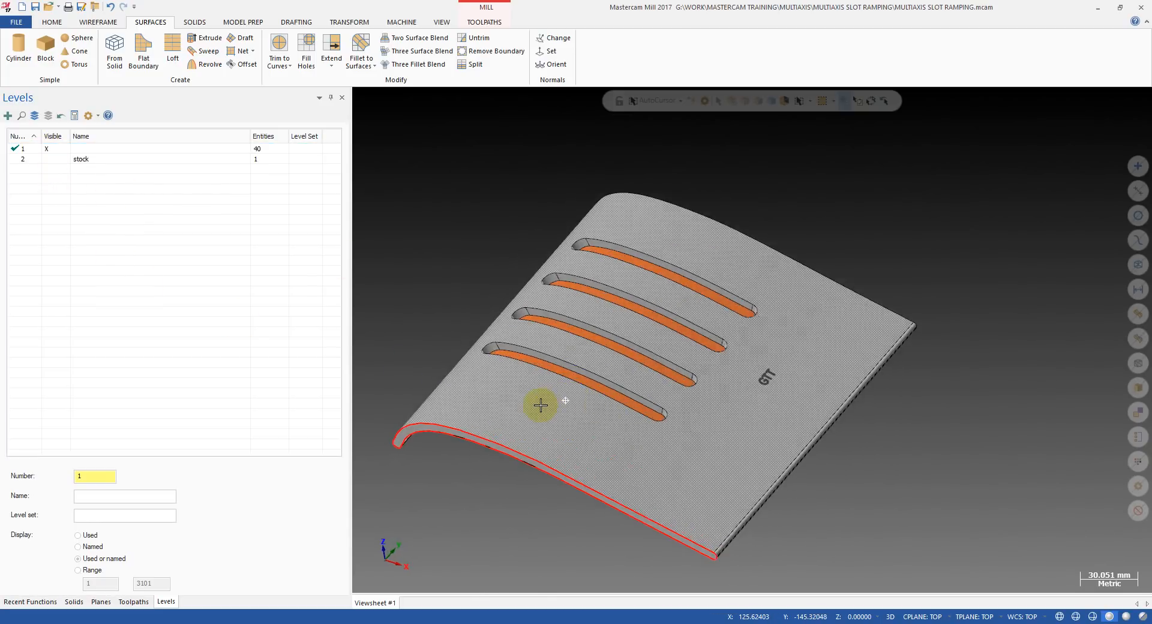
Examine the four slots and the drive surface beneath them on the curved part from several angles.
middle_drag(541, 405, 564, 421)
middle_drag(695, 408, 616, 382)
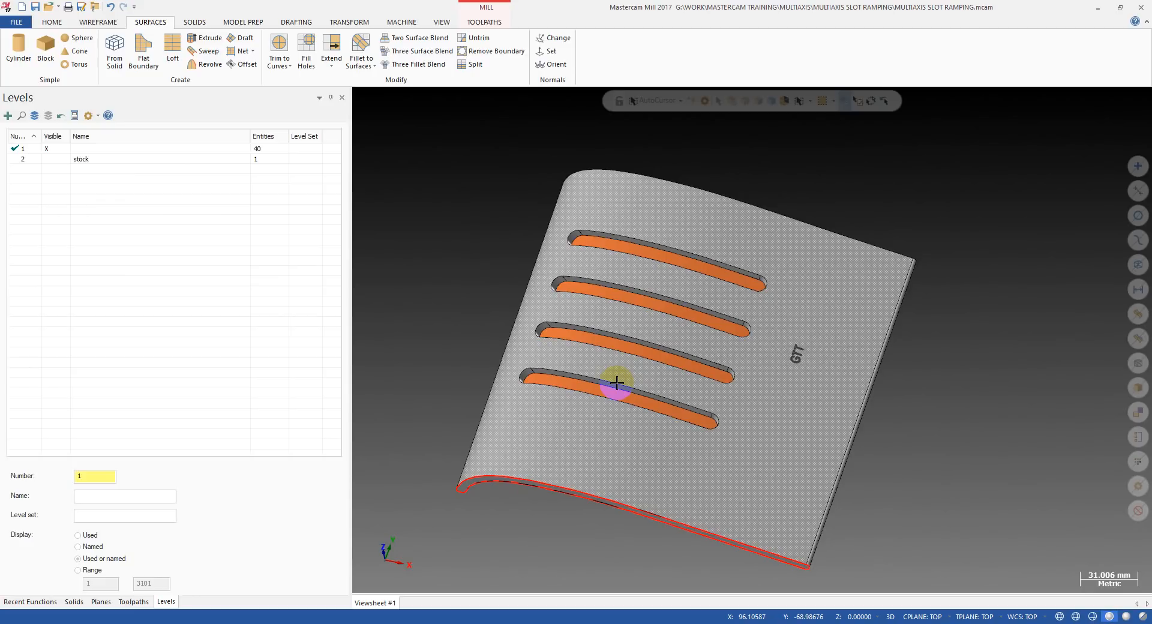
middle_drag(617, 382, 586, 386)
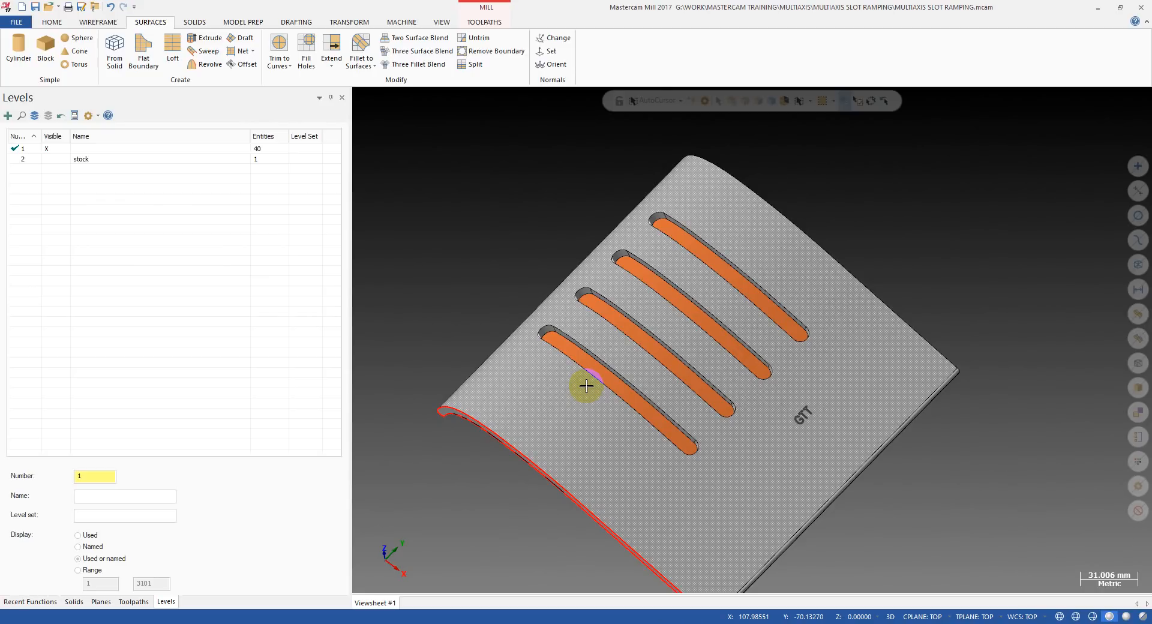
middle_drag(484, 294, 481, 274)
scroll(480, 274, down, 2)
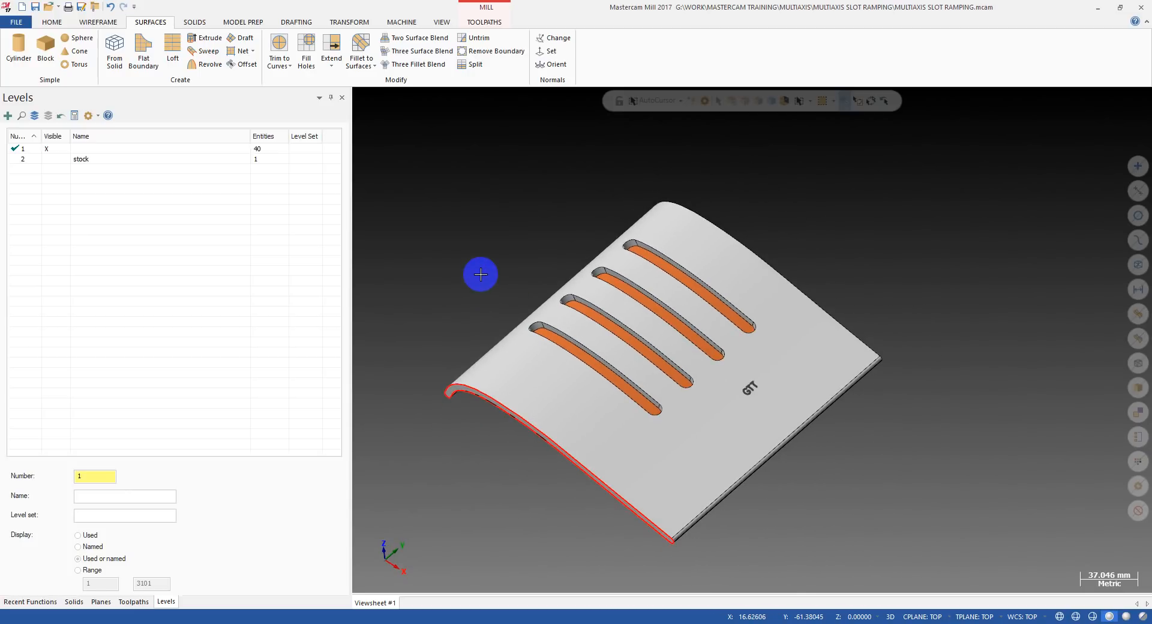
middle_drag(504, 275, 541, 308)
scroll(591, 339, up, 3)
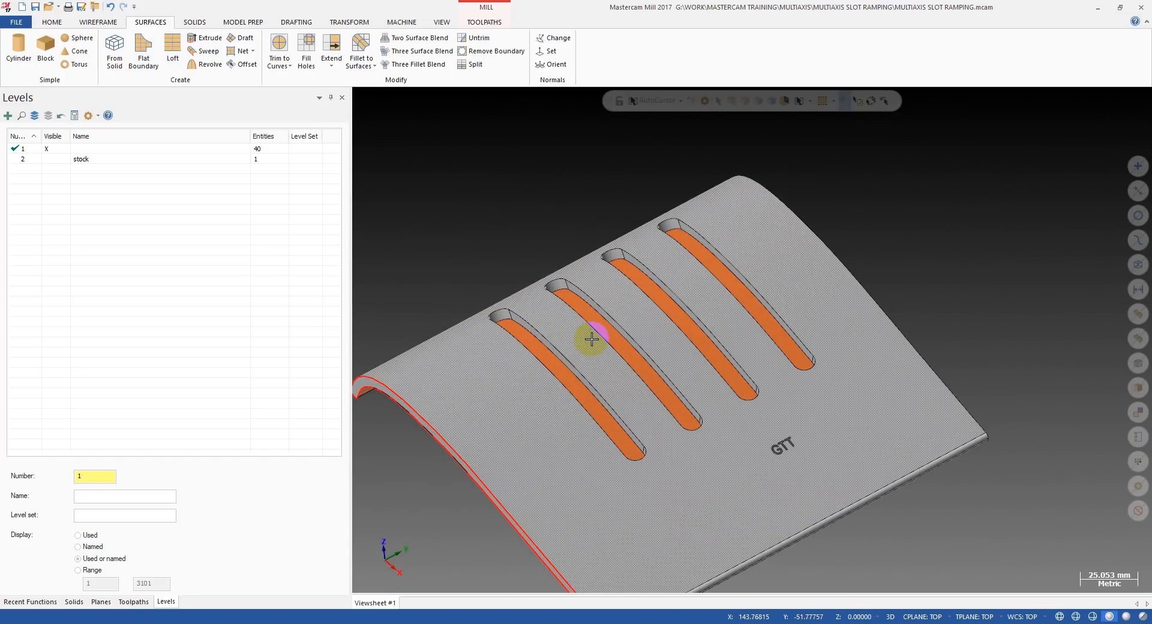
middle_drag(592, 340, 573, 394)
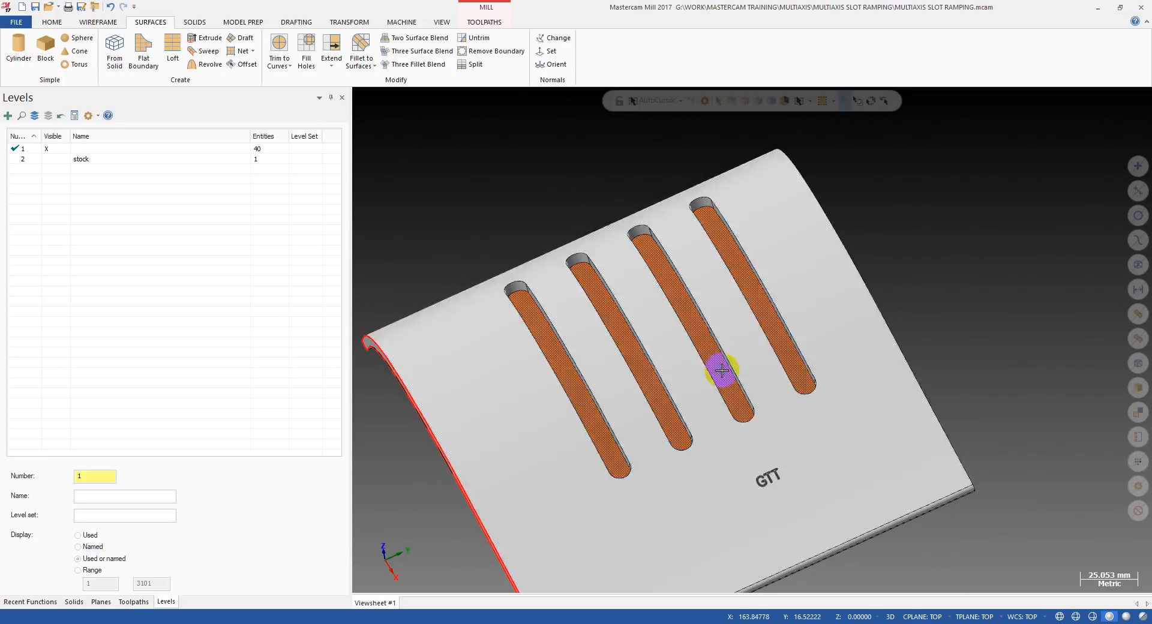
scroll(738, 354, down, 4)
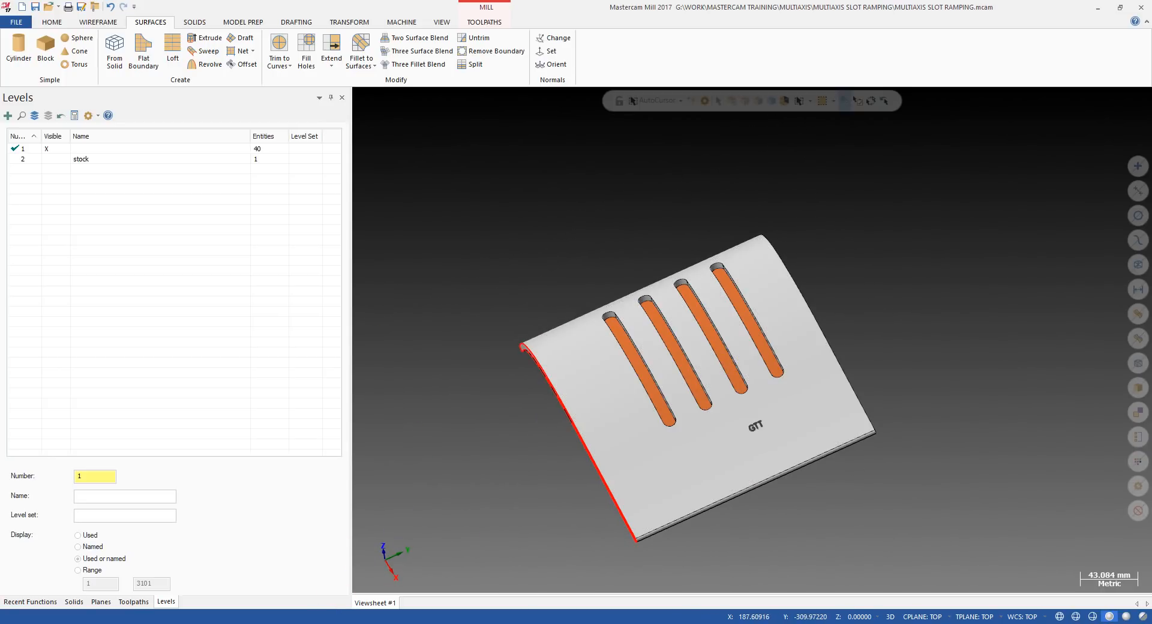